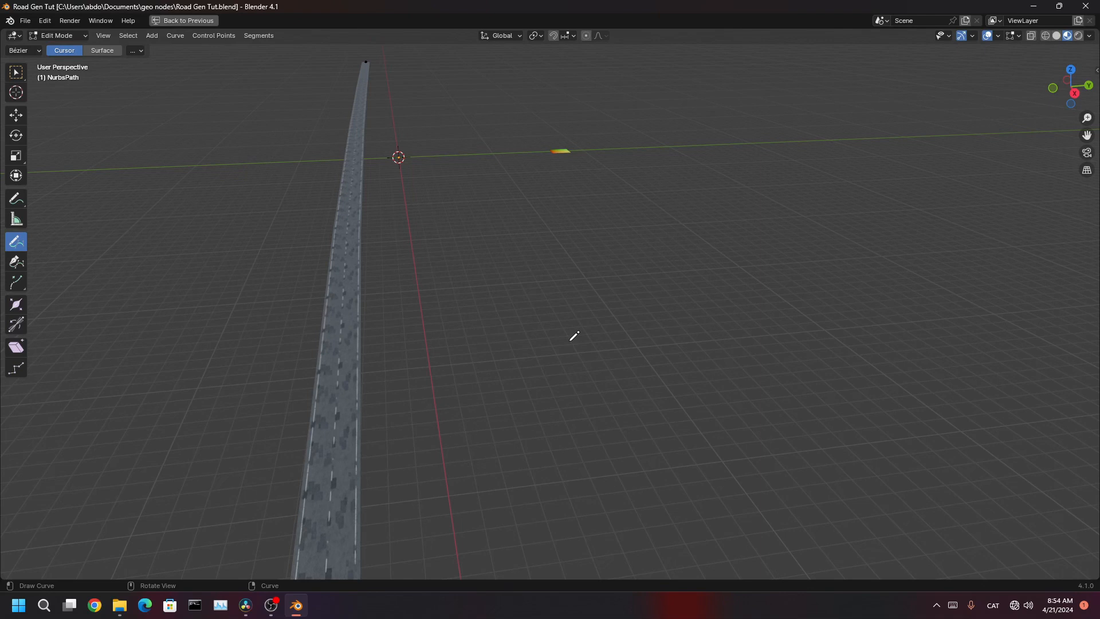
{"action": "middle_click_drag", "start_coordinate": [575, 336], "coordinate": [692, 347]}
{"action": "scroll", "coordinate": [504, 302], "scroll_direction": "up", "scroll_amount": 9}
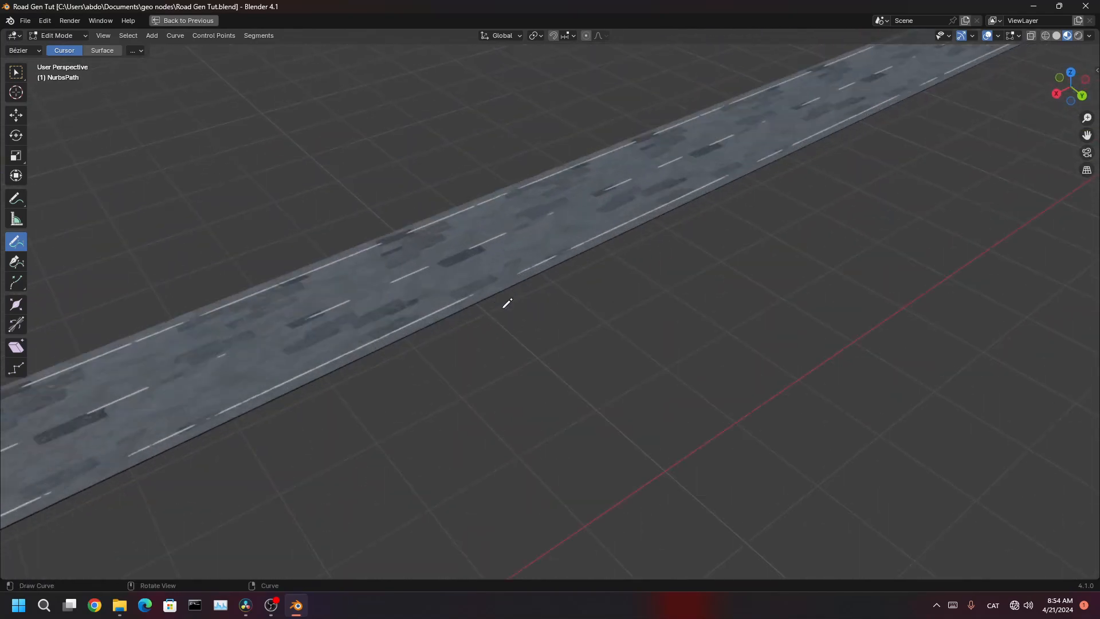
{"action": "middle_click_drag", "start_coordinate": [418, 221], "coordinate": [587, 311], "text": "shift"}
{"action": "scroll", "coordinate": [590, 407], "scroll_direction": "down", "scroll_amount": 6}
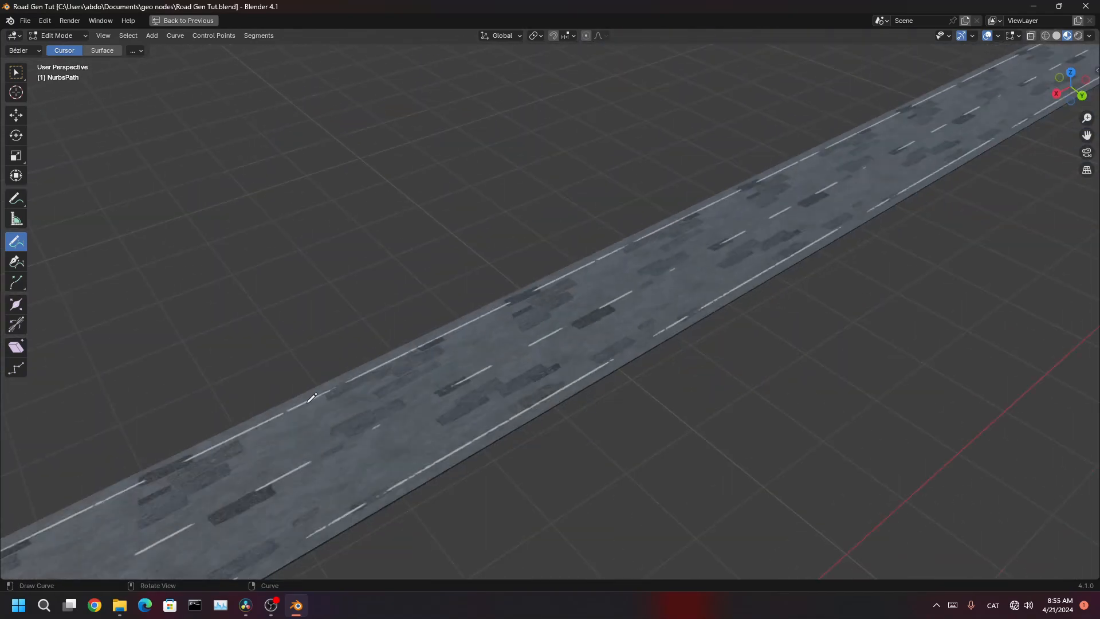
- Open the desktop file road.blend in a separate Blender window and bring that window forward
{"action": "left_click", "coordinate": [1033, 6]}
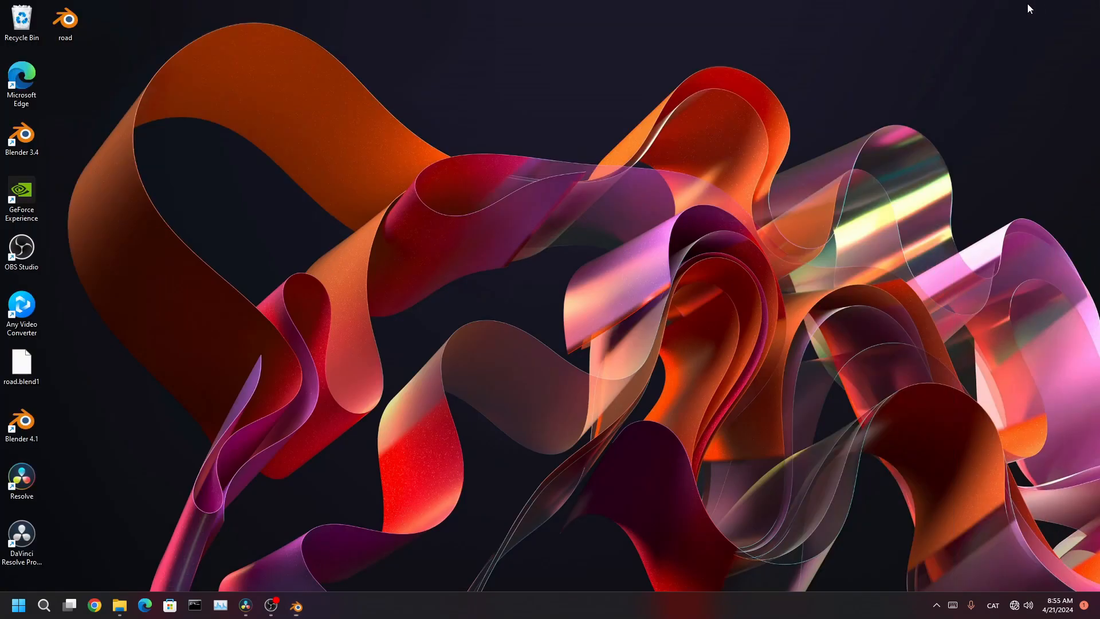
{"action": "double_click", "coordinate": [76, 27]}
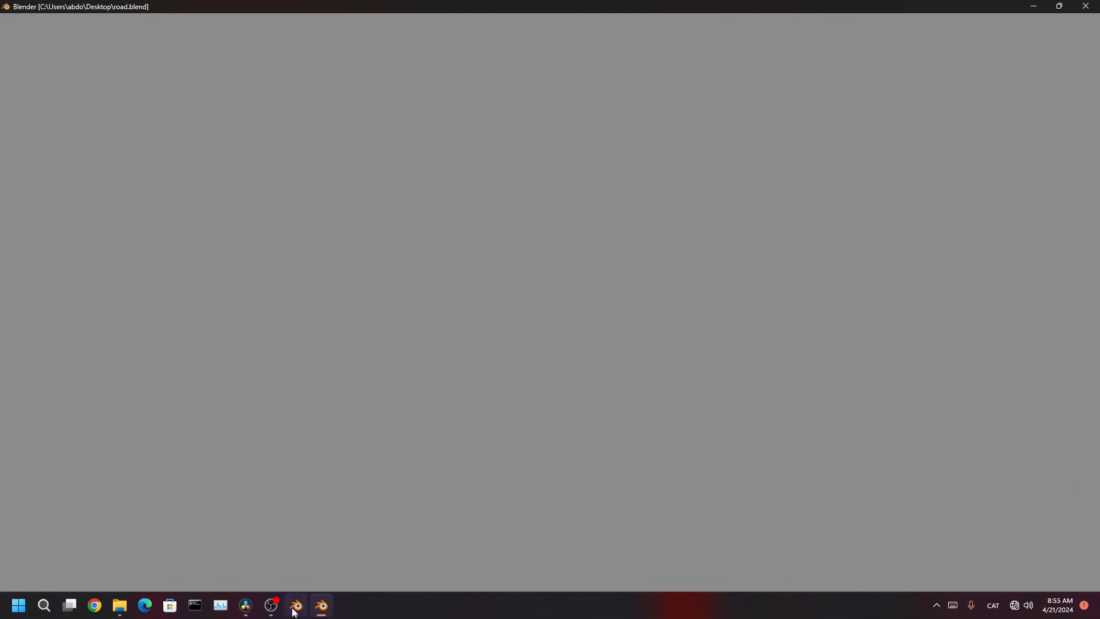
{"action": "mouse_move", "coordinate": [296, 606]}
{"action": "left_click", "coordinate": [284, 526]}
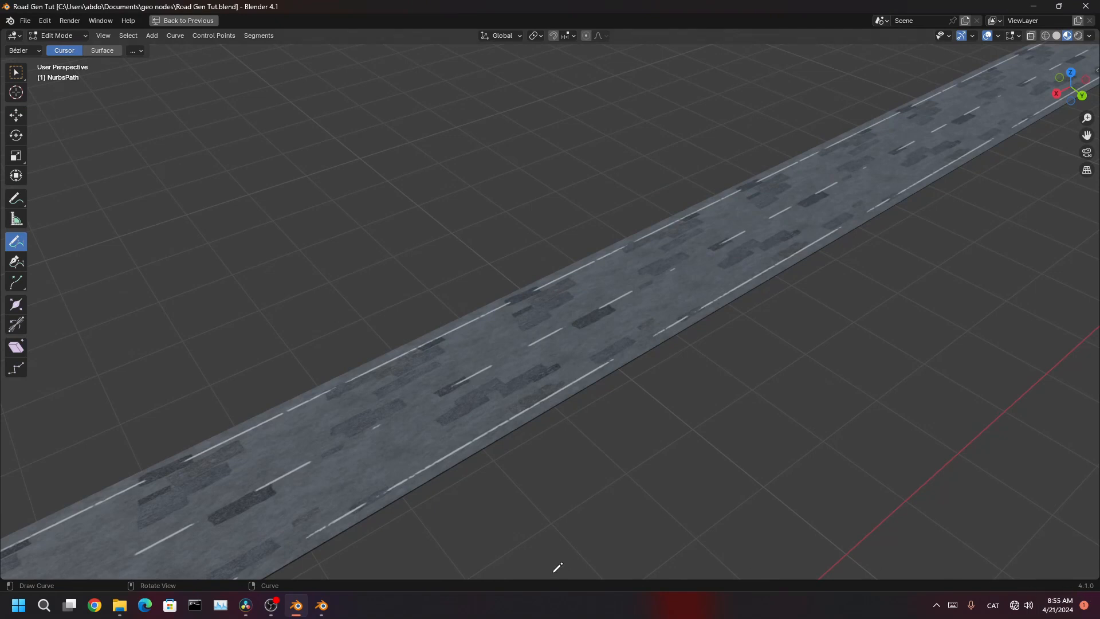
{"action": "mouse_move", "coordinate": [322, 605]}
{"action": "left_click", "coordinate": [323, 564]}
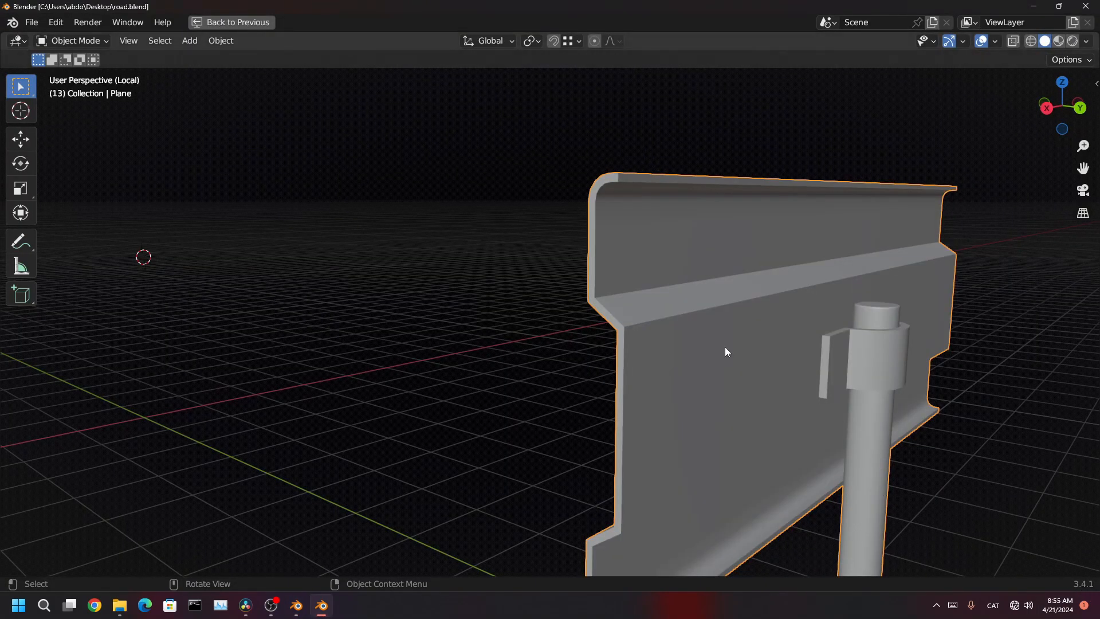
- Leave local view in road.blend so the whole road with its barriers is displayed
{"action": "middle_click_drag", "start_coordinate": [726, 347], "coordinate": [776, 342]}
{"action": "scroll", "coordinate": [776, 342], "scroll_direction": "down", "scroll_amount": 10}
{"action": "middle_click_drag", "start_coordinate": [690, 325], "coordinate": [656, 384]}
{"action": "scroll", "coordinate": [751, 342], "scroll_direction": "down", "scroll_amount": 5}
{"action": "key", "text": "KP_Divide"}
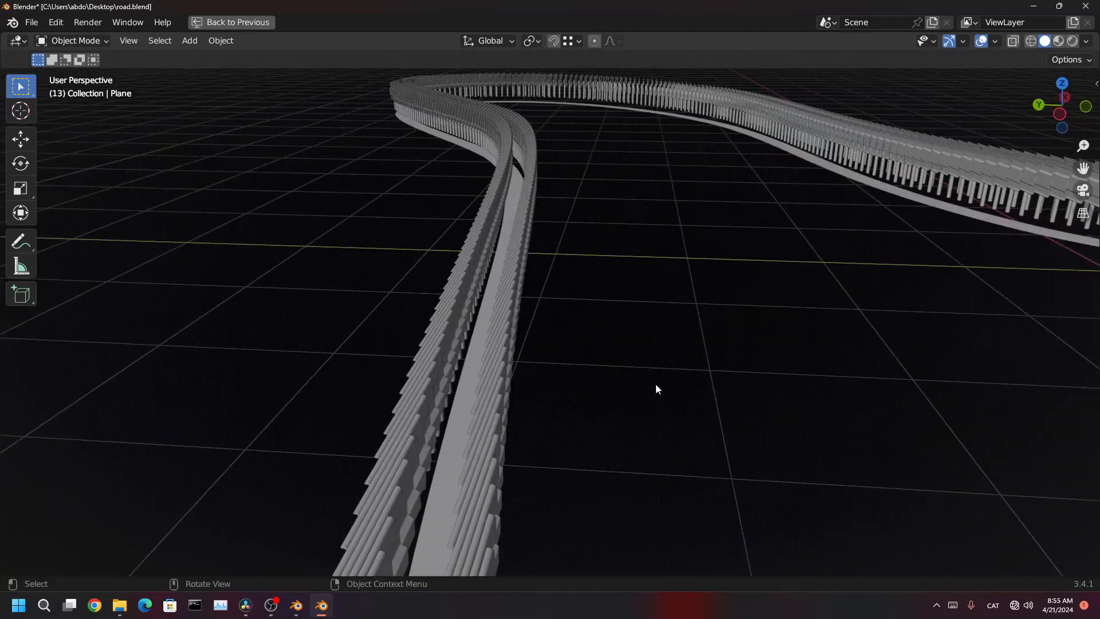
- Select the road curve and cut the link between the Object Info geometry and the Instance input that places the barriers
{"action": "left_click", "coordinate": [510, 321]}
{"action": "middle_click_drag", "start_coordinate": [510, 321], "coordinate": [616, 351]}
{"action": "key", "text": "ctrl+space"}
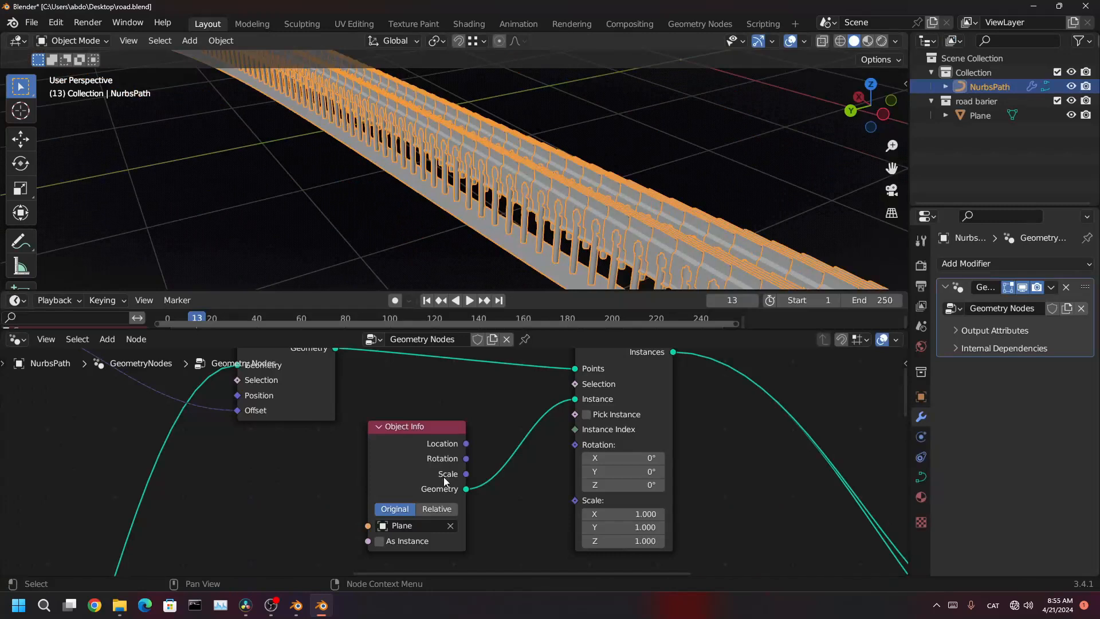
{"action": "right_click_drag", "start_coordinate": [477, 450], "coordinate": [507, 484], "text": "ctrl"}
{"action": "key", "text": "ctrl+space"}
- Switch the viewport to Material Preview and examine the road's asphalt texture, yellow lane markings and overall course
{"action": "mouse_move", "coordinate": [637, 375]}
{"action": "middle_mouse_down"}
{"action": "mouse_move", "coordinate": [581, 380]}
{"action": "mouse_move", "coordinate": [653, 417]}
{"action": "mouse_move", "coordinate": [594, 377]}
{"action": "middle_mouse_up"}
{"action": "scroll", "coordinate": [653, 421], "scroll_direction": "down", "scroll_amount": 5}
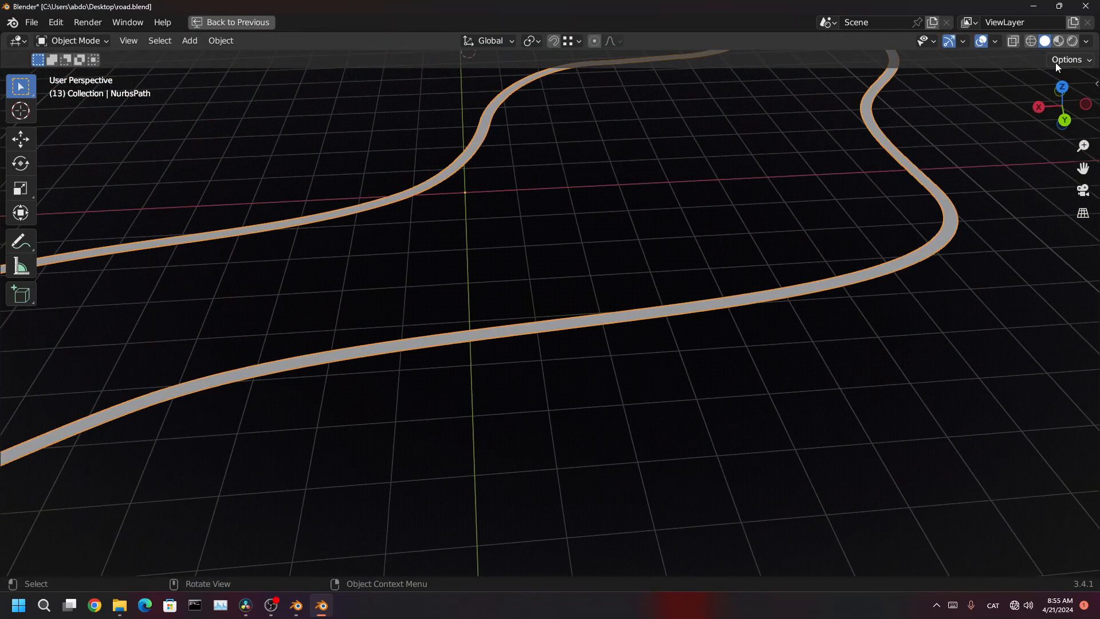
{"action": "left_click", "coordinate": [1058, 41]}
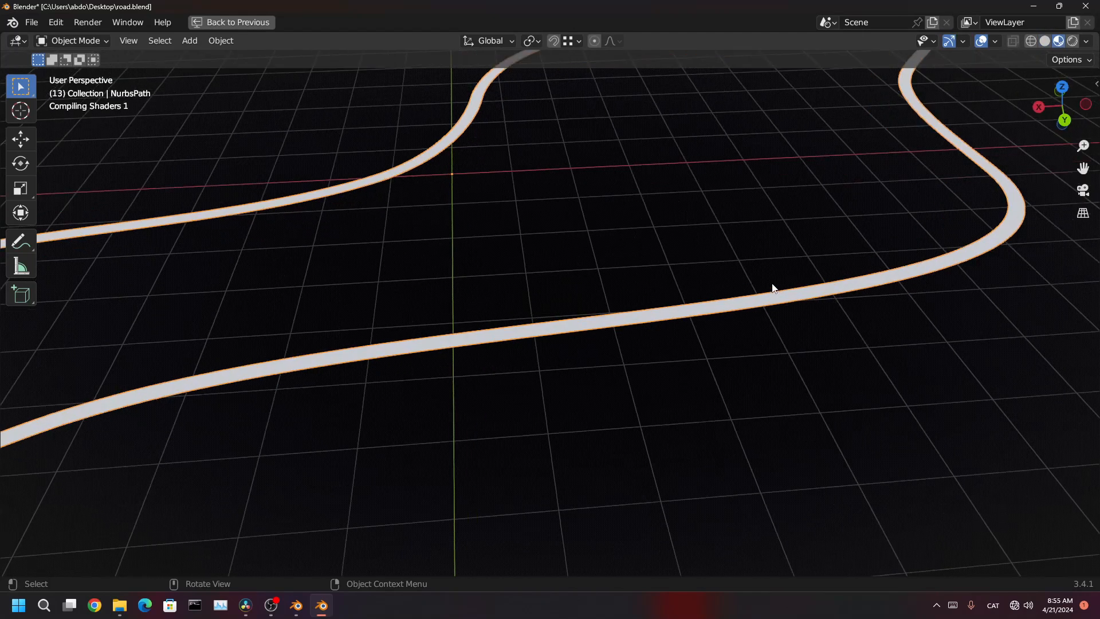
{"action": "scroll", "coordinate": [774, 287], "scroll_direction": "up", "scroll_amount": 4}
{"action": "middle_click_drag", "start_coordinate": [560, 373], "coordinate": [707, 447]}
{"action": "scroll", "coordinate": [579, 442], "scroll_direction": "up", "scroll_amount": 3}
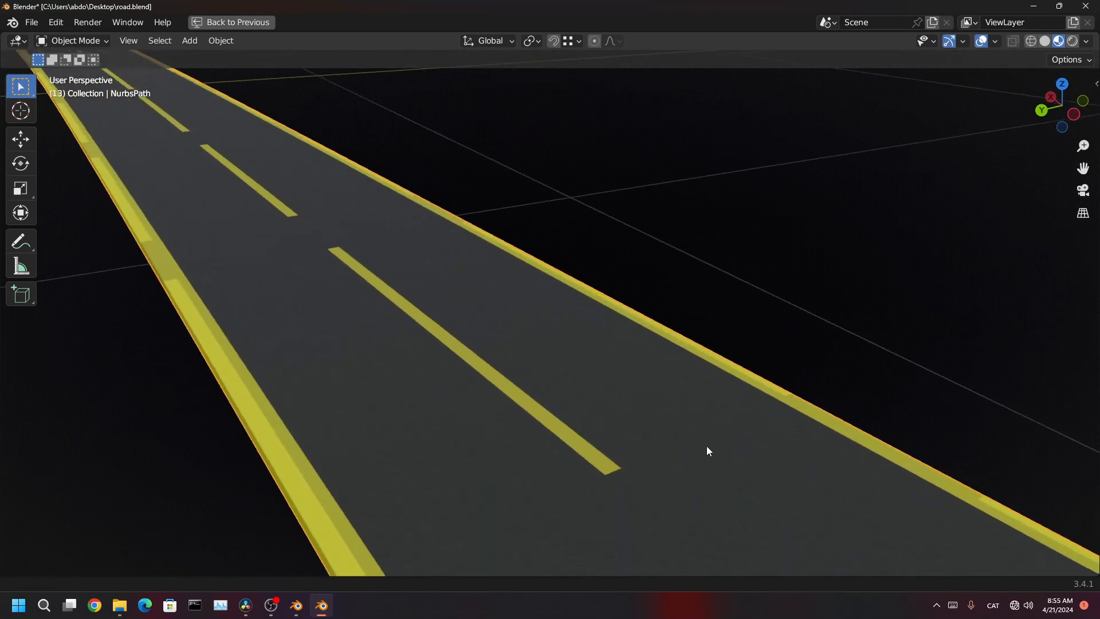
{"action": "scroll", "coordinate": [673, 378], "scroll_direction": "up", "scroll_amount": 2}
{"action": "scroll", "coordinate": [672, 383], "scroll_direction": "up", "scroll_amount": 3}
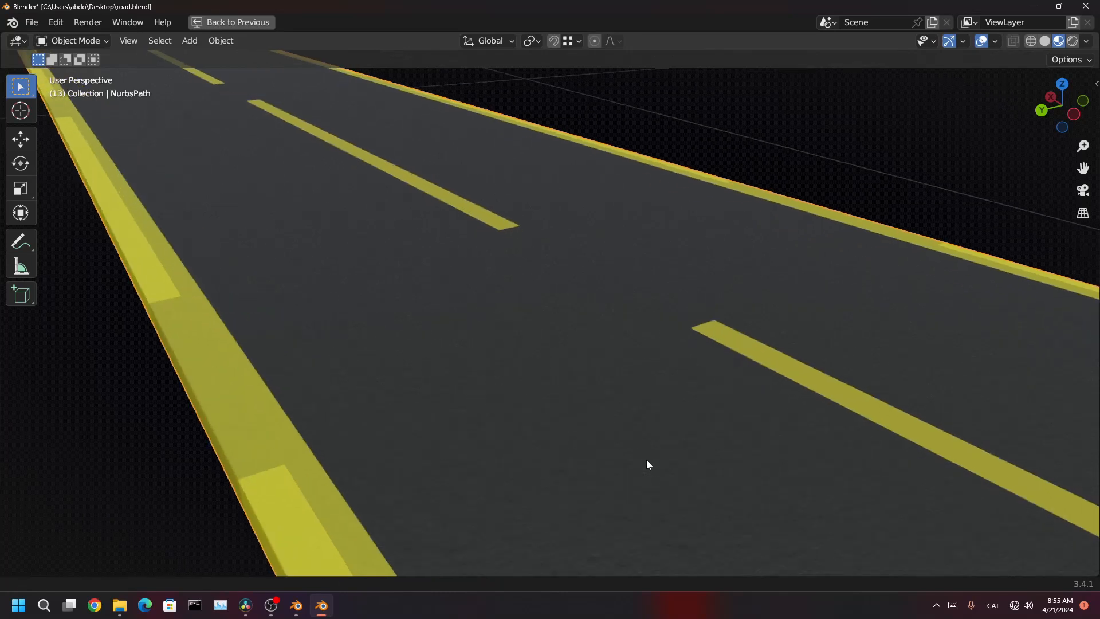
{"action": "scroll", "coordinate": [648, 435], "scroll_direction": "up", "scroll_amount": 5}
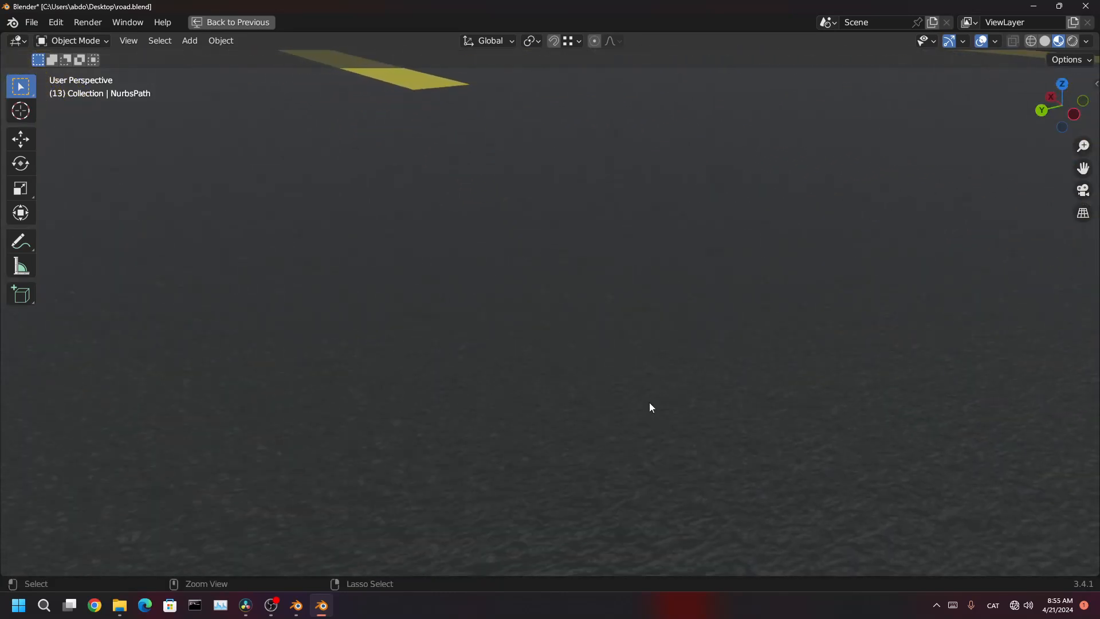
{"action": "scroll", "coordinate": [608, 401], "scroll_direction": "down", "scroll_amount": 10}
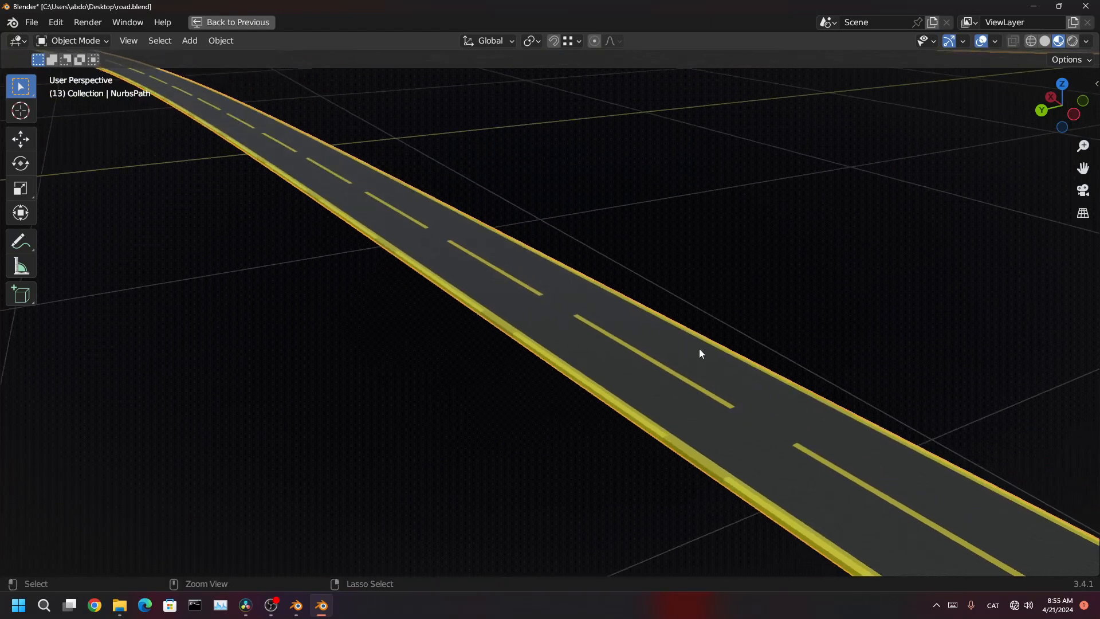
{"action": "middle_click_drag", "start_coordinate": [700, 349], "coordinate": [683, 400]}
{"action": "scroll", "coordinate": [787, 376], "scroll_direction": "down", "scroll_amount": 8}
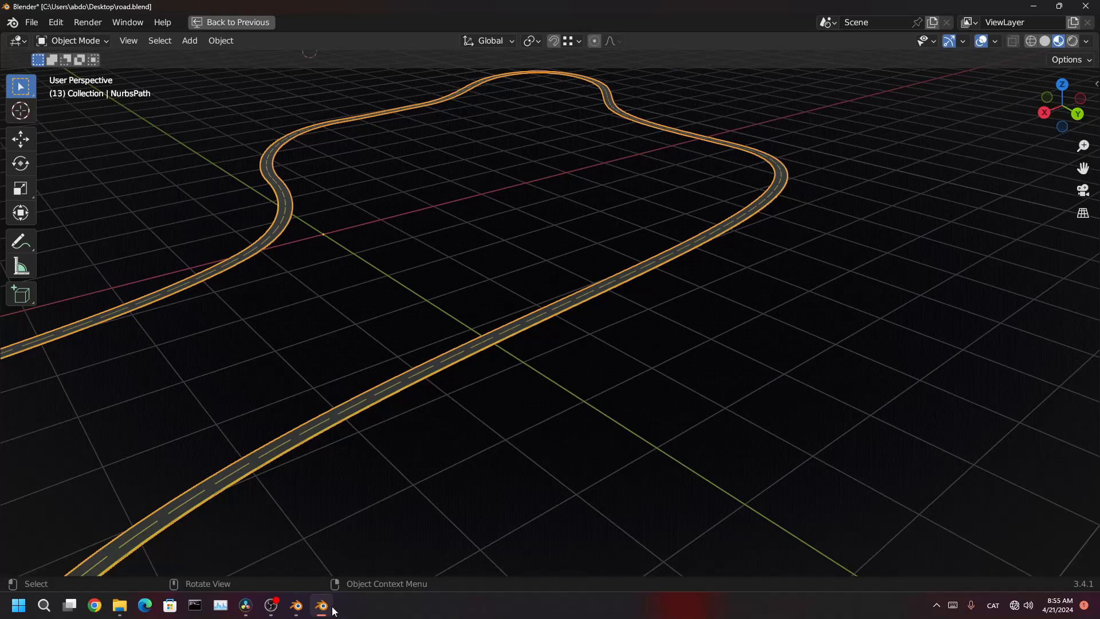
- Look at the road in the Road Gen Tut window for comparison, and return to the road.blend window
{"action": "left_click", "coordinate": [297, 568]}
{"action": "middle_click_drag", "start_coordinate": [652, 439], "coordinate": [687, 283]}
{"action": "left_click", "coordinate": [327, 612]}
- Change the Geometry Nodes area to the Shader Editor and examine the road material's node tree
{"action": "key", "text": "ctrl+space"}
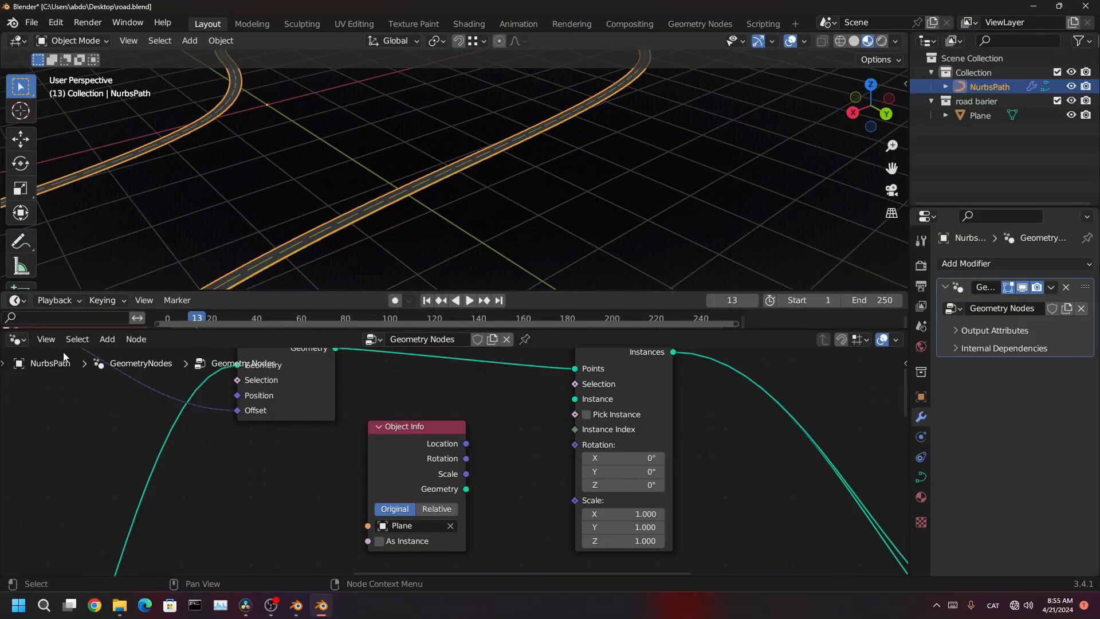
{"action": "left_click", "coordinate": [9, 342]}
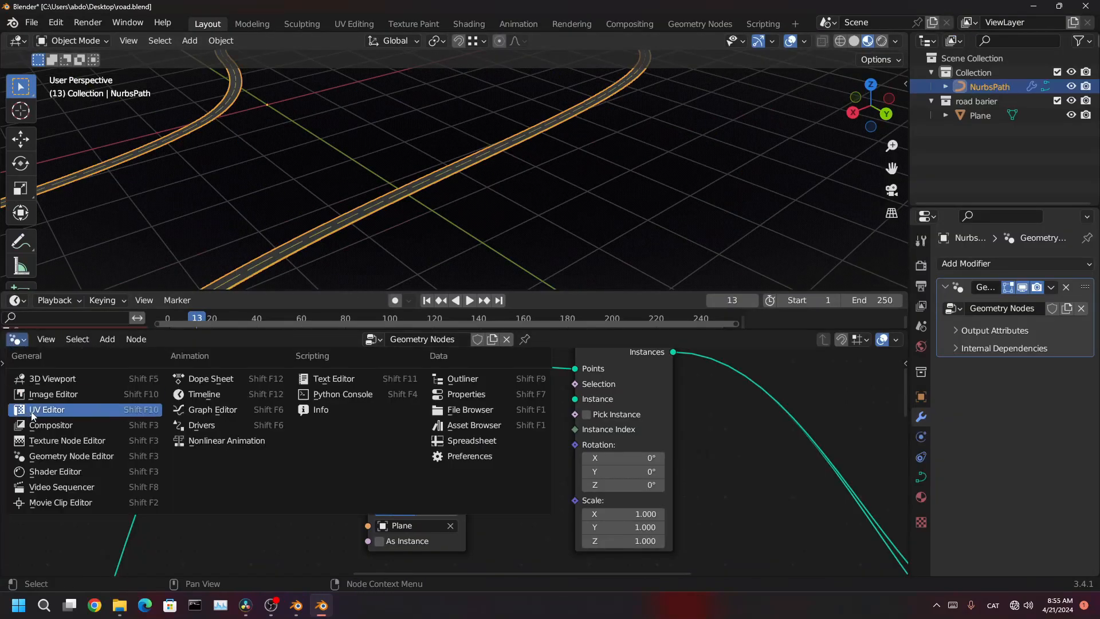
{"action": "left_click", "coordinate": [56, 472]}
{"action": "key", "text": "Home"}
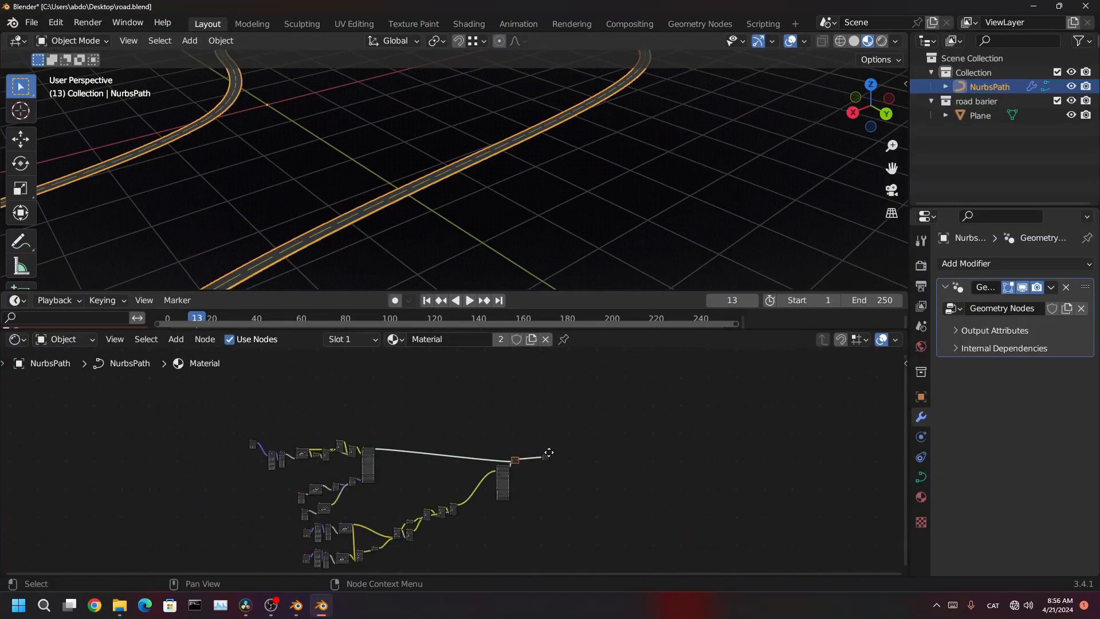
{"action": "scroll", "coordinate": [398, 441], "scroll_direction": "up", "scroll_amount": 1}
{"action": "middle_click_drag", "start_coordinate": [397, 442], "coordinate": [462, 442]}
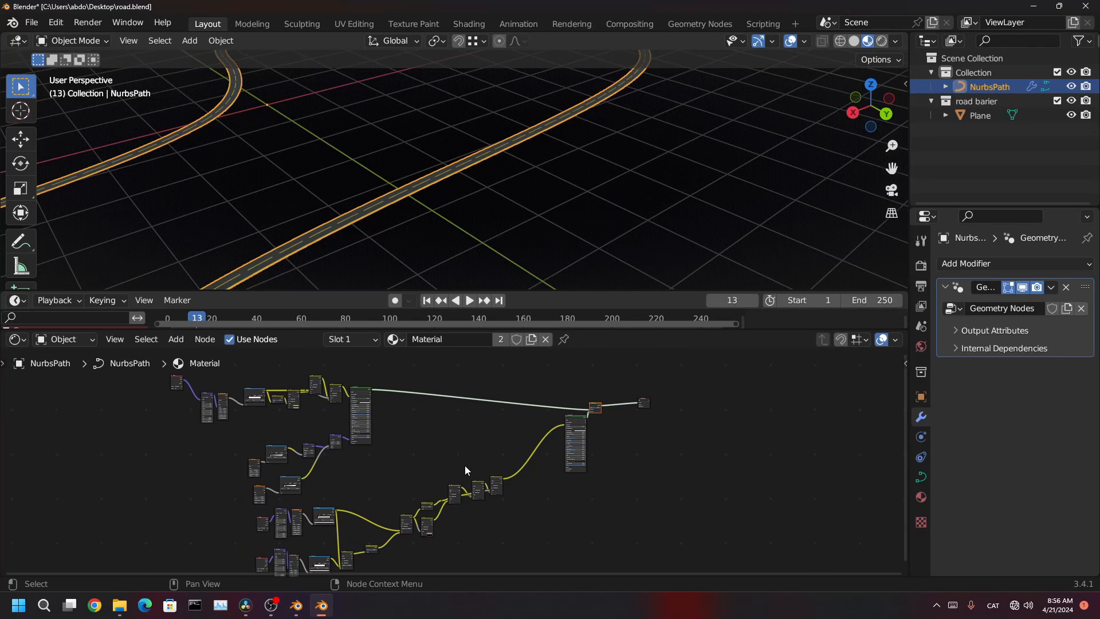
{"action": "scroll", "coordinate": [465, 465], "scroll_direction": "up", "scroll_amount": 2}
{"action": "middle_click_drag", "start_coordinate": [622, 483], "coordinate": [554, 513]}
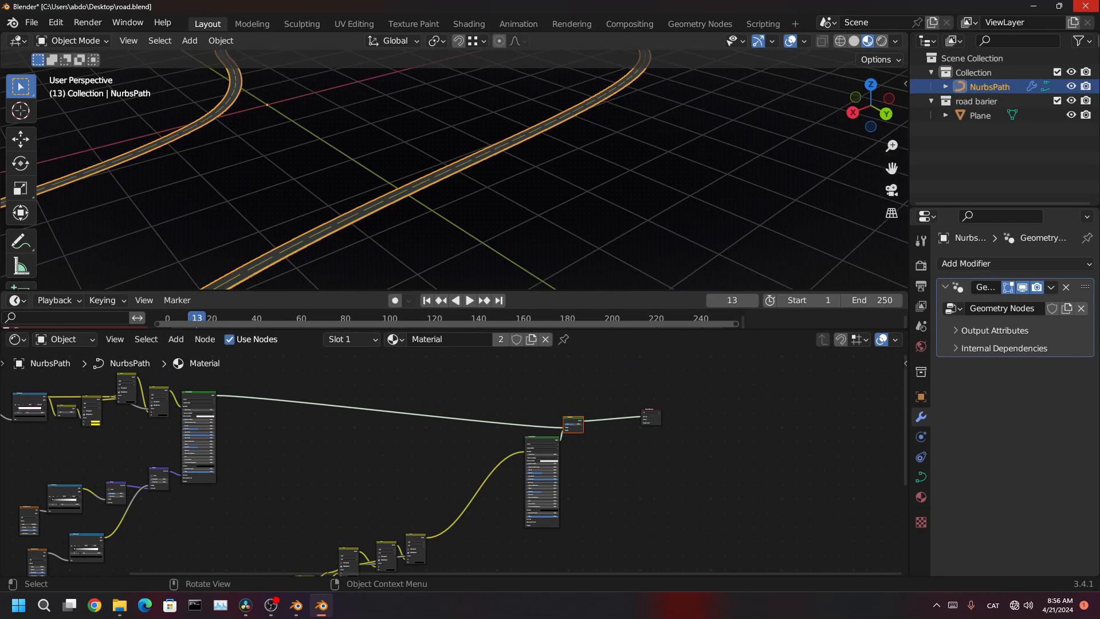
- Close road.blend without saving its changes and return to the Road Gen Tut file
{"action": "left_click", "coordinate": [1086, 6]}
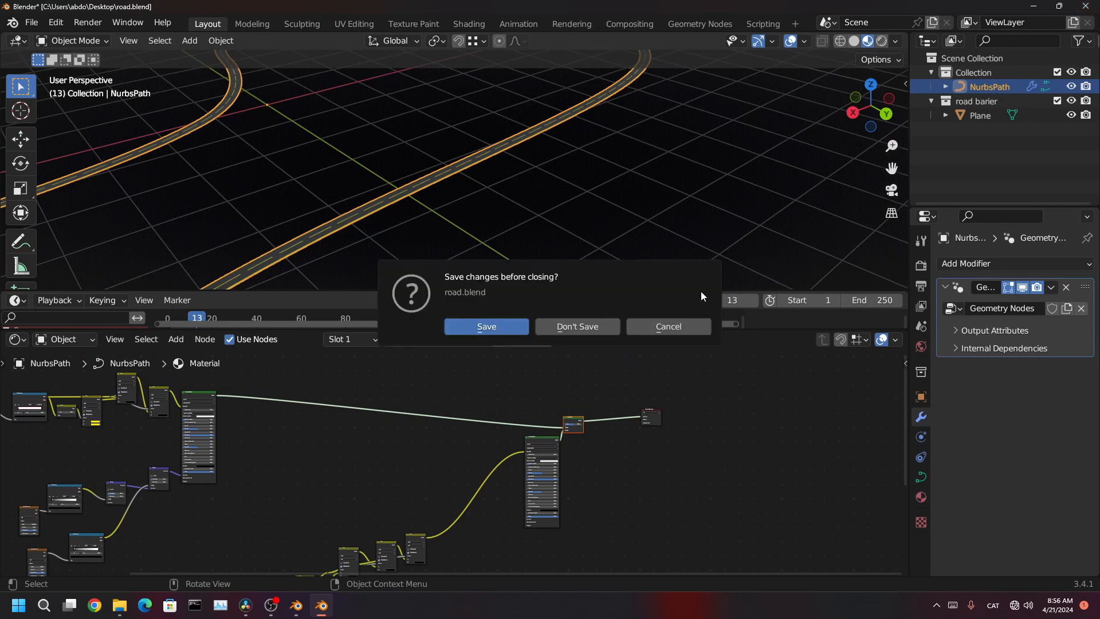
{"action": "left_click", "coordinate": [587, 325]}
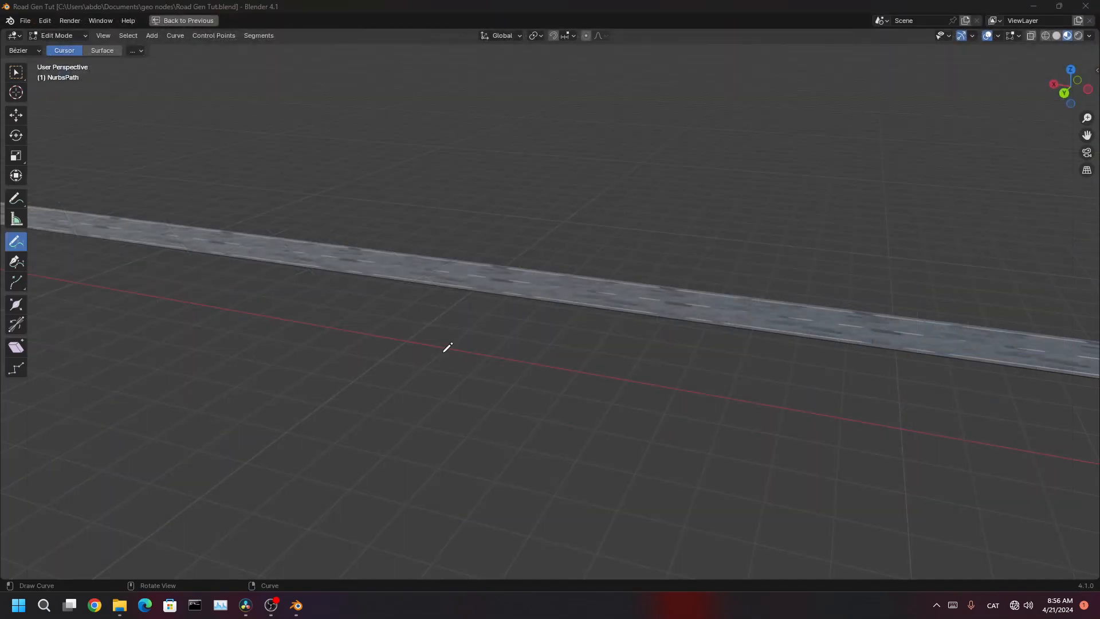
{"action": "middle_click_drag", "start_coordinate": [447, 346], "coordinate": [700, 307]}
{"action": "key", "text": "ctrl+n"}
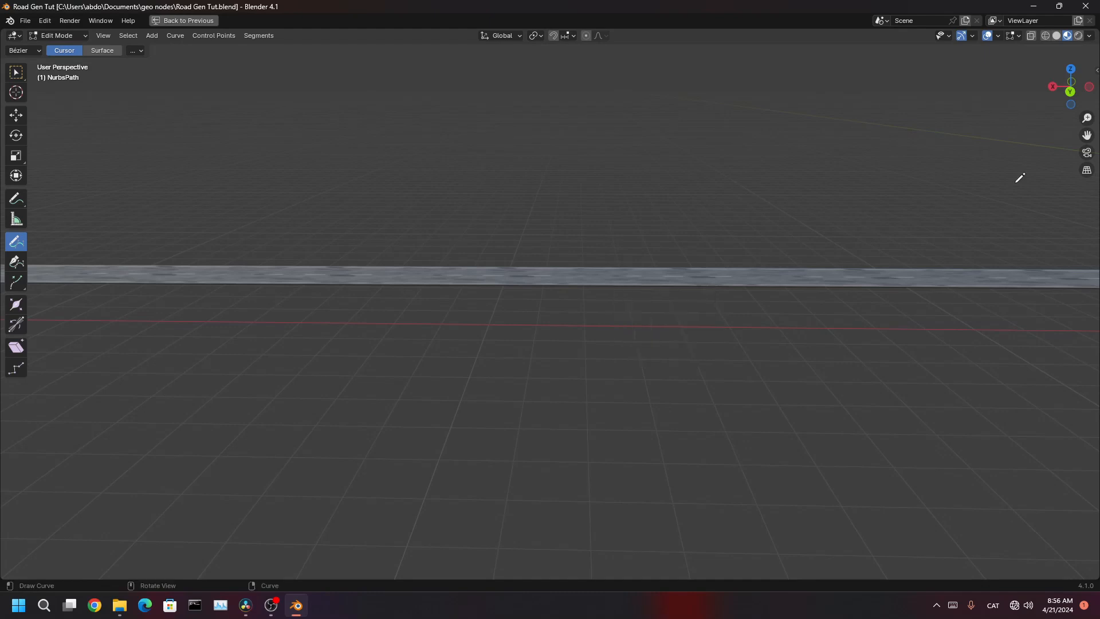
- Draw two winding freehand curves across the existing straight road to generate two more road strips
{"action": "middle_click_drag", "start_coordinate": [953, 274], "coordinate": [594, 300]}
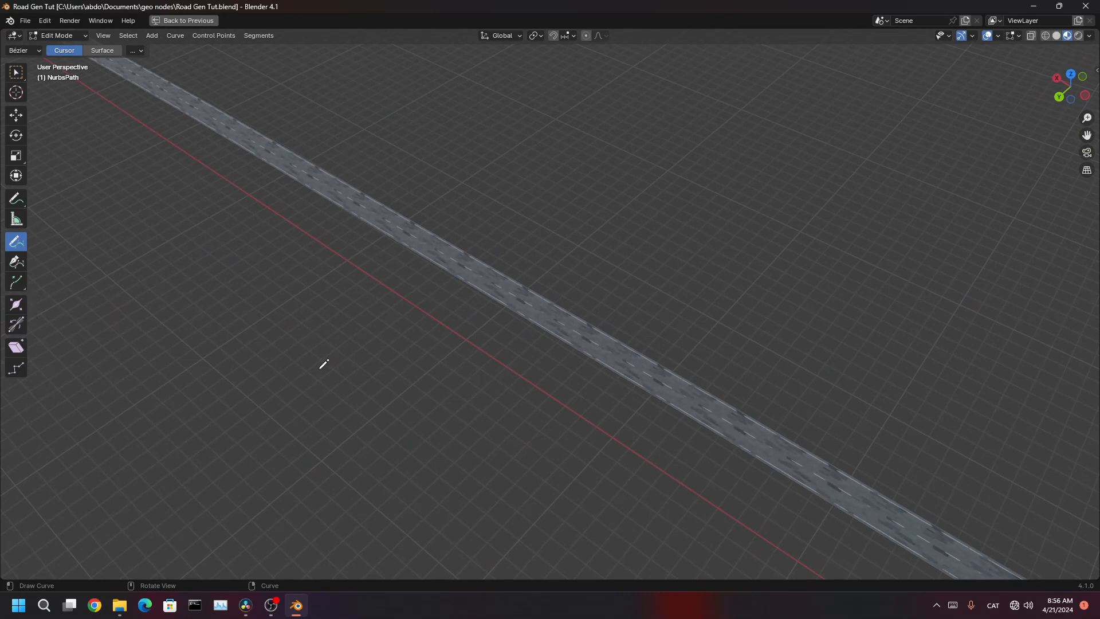
{"action": "mouse_move", "coordinate": [651, 458]}
{"action": "middle_mouse_down"}
{"action": "mouse_move", "coordinate": [535, 474]}
{"action": "mouse_move", "coordinate": [481, 395]}
{"action": "mouse_move", "coordinate": [545, 381]}
{"action": "mouse_move", "coordinate": [305, 366]}
{"action": "middle_mouse_up"}
{"action": "mouse_move", "coordinate": [304, 367]}
{"action": "left_mouse_down"}
{"action": "mouse_move", "coordinate": [357, 331]}
{"action": "mouse_move", "coordinate": [1023, 275]}
{"action": "left_mouse_up"}
{"action": "middle_click_drag", "start_coordinate": [1020, 277], "coordinate": [898, 367]}
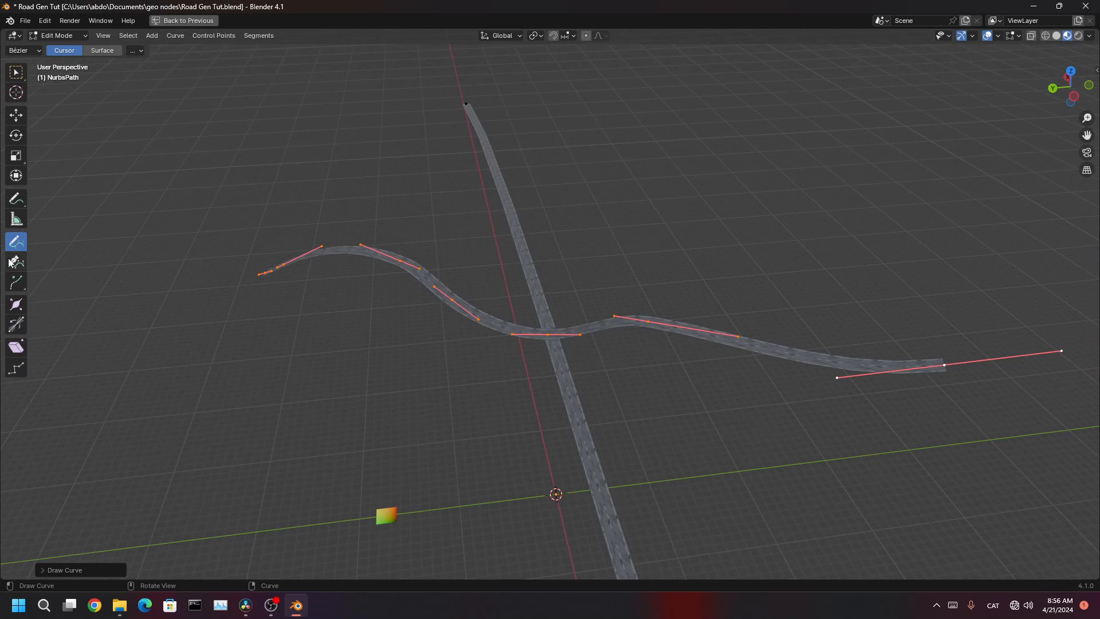
{"action": "mouse_move", "coordinate": [220, 461]}
{"action": "left_mouse_down"}
{"action": "mouse_move", "coordinate": [720, 302]}
{"action": "mouse_move", "coordinate": [1067, 228]}
{"action": "left_mouse_up"}
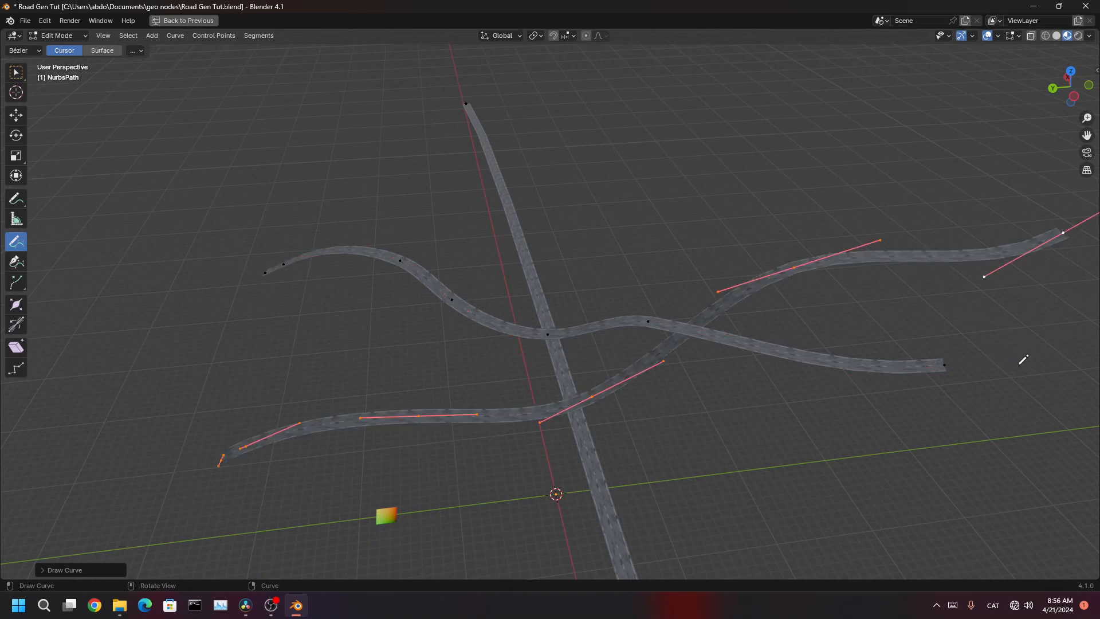
- Examine the generated road surface up close, including its asphalt patches and white lane markings
{"action": "middle_click_drag", "start_coordinate": [767, 356], "coordinate": [657, 346]}
{"action": "scroll", "coordinate": [680, 350], "scroll_direction": "up", "scroll_amount": 7}
{"action": "scroll", "coordinate": [657, 346], "scroll_direction": "up", "scroll_amount": 12}
{"action": "scroll", "coordinate": [663, 311], "scroll_direction": "down", "scroll_amount": 2}
{"action": "scroll", "coordinate": [674, 308], "scroll_direction": "down", "scroll_amount": 2}
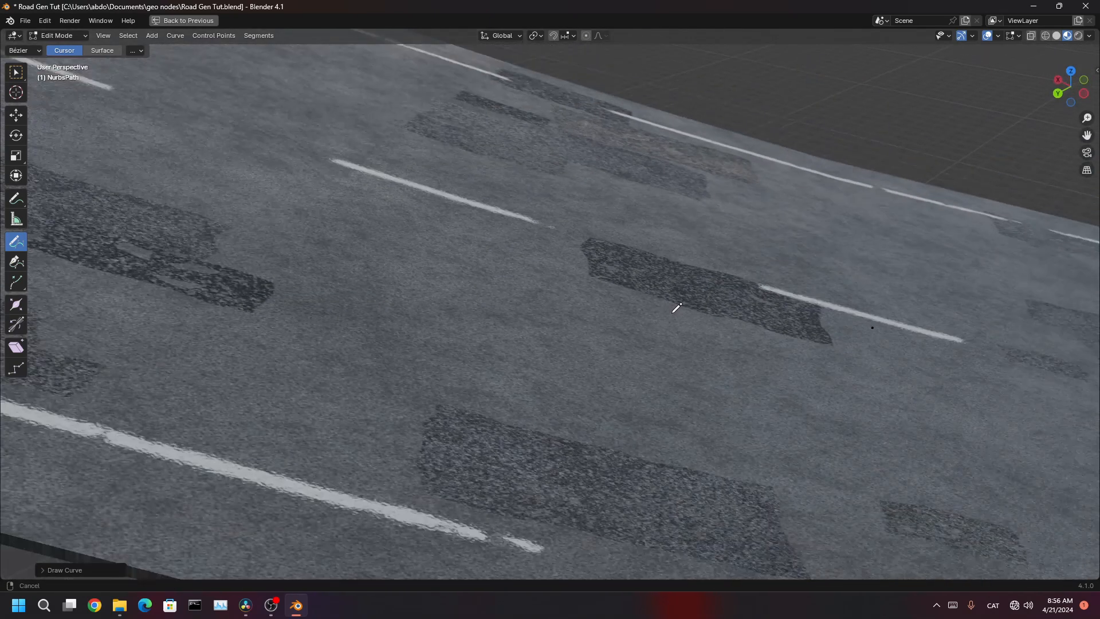
{"action": "scroll", "coordinate": [500, 303], "scroll_direction": "down", "scroll_amount": 10}
{"action": "middle_click_drag", "start_coordinate": [543, 265], "coordinate": [651, 327]}
- Start a new file from the General template
{"action": "key", "text": "ctrl+n"}
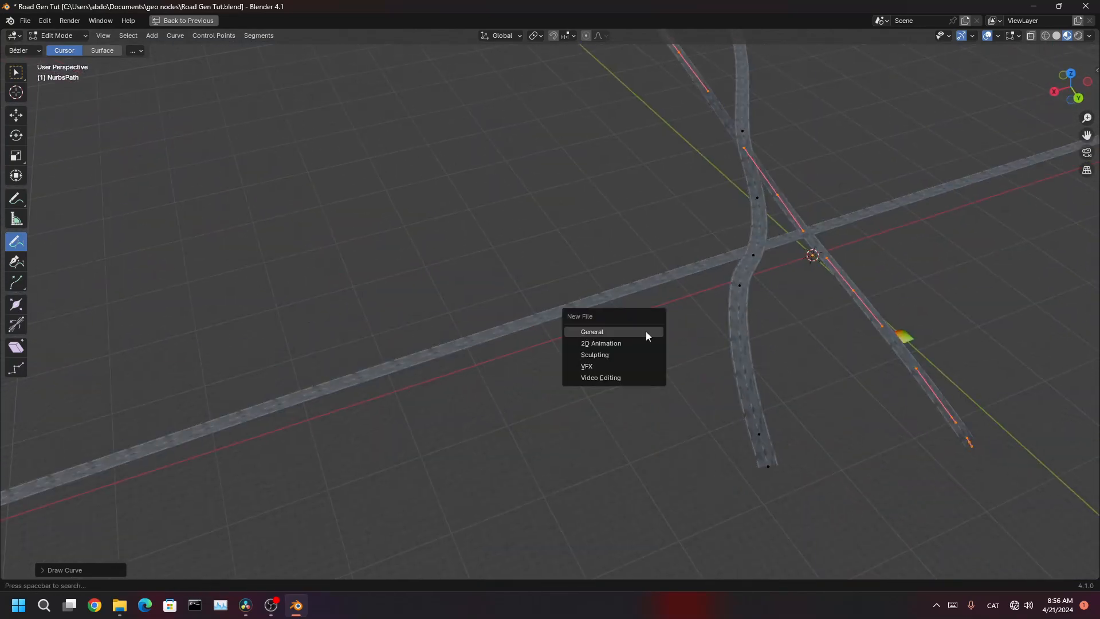
{"action": "left_click", "coordinate": [645, 331]}
{"action": "left_click", "coordinate": [589, 321]}
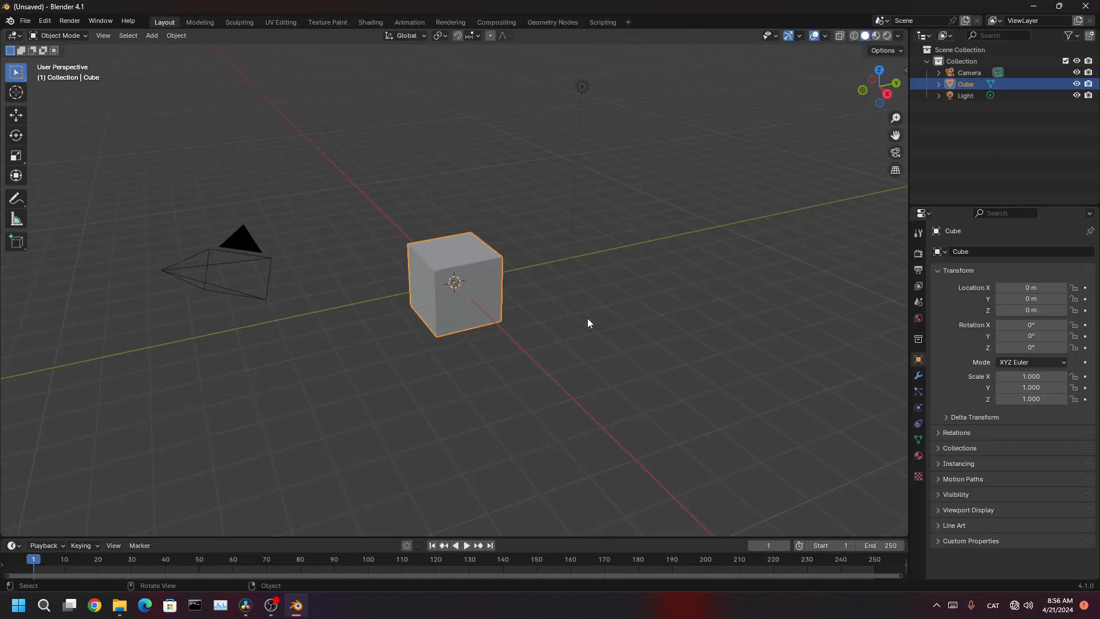
- Delete the default cube, camera and light from the scene
{"action": "middle_click_drag", "start_coordinate": [588, 323], "coordinate": [595, 319]}
{"action": "scroll", "coordinate": [595, 319], "scroll_direction": "down", "scroll_amount": 3}
{"action": "left_click_drag", "start_coordinate": [704, 137], "coordinate": [295, 394]}
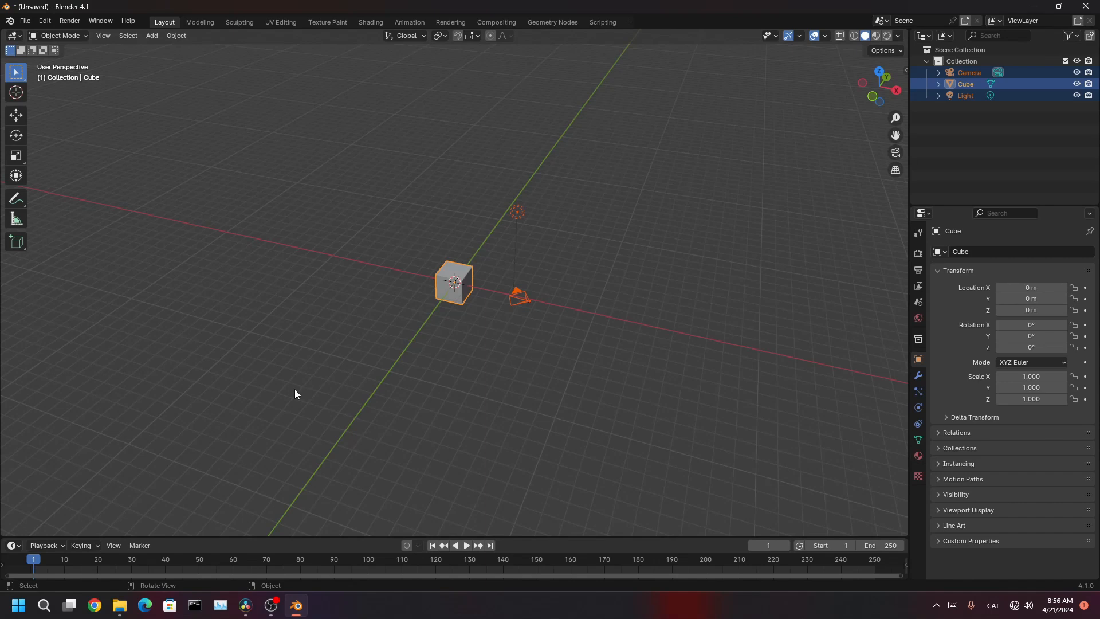
{"action": "key", "text": "x"}
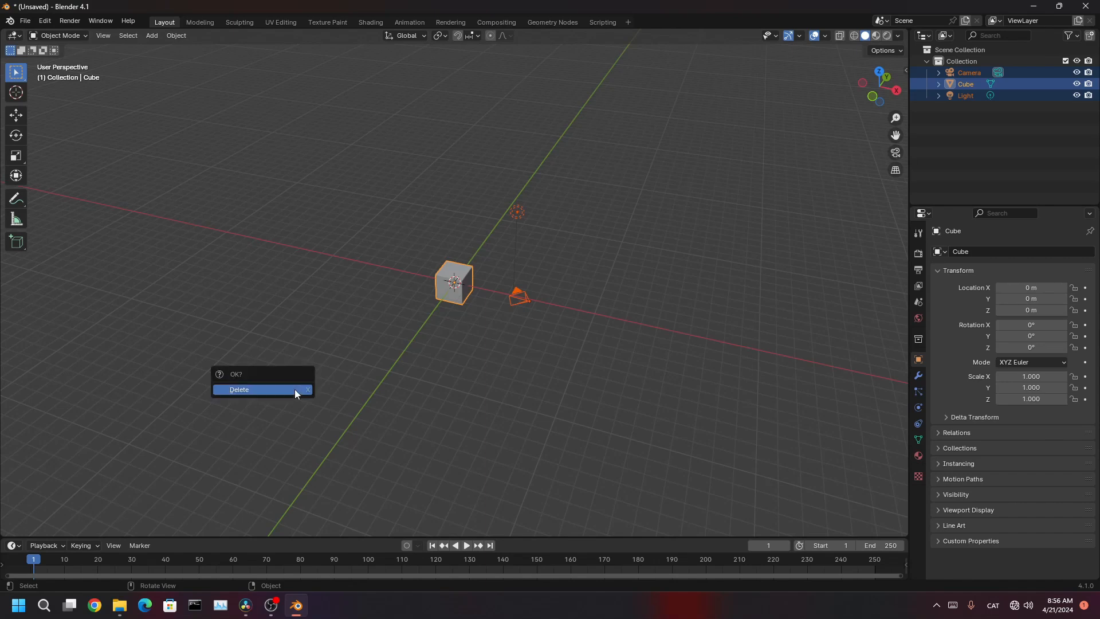
{"action": "left_click", "coordinate": [295, 392]}
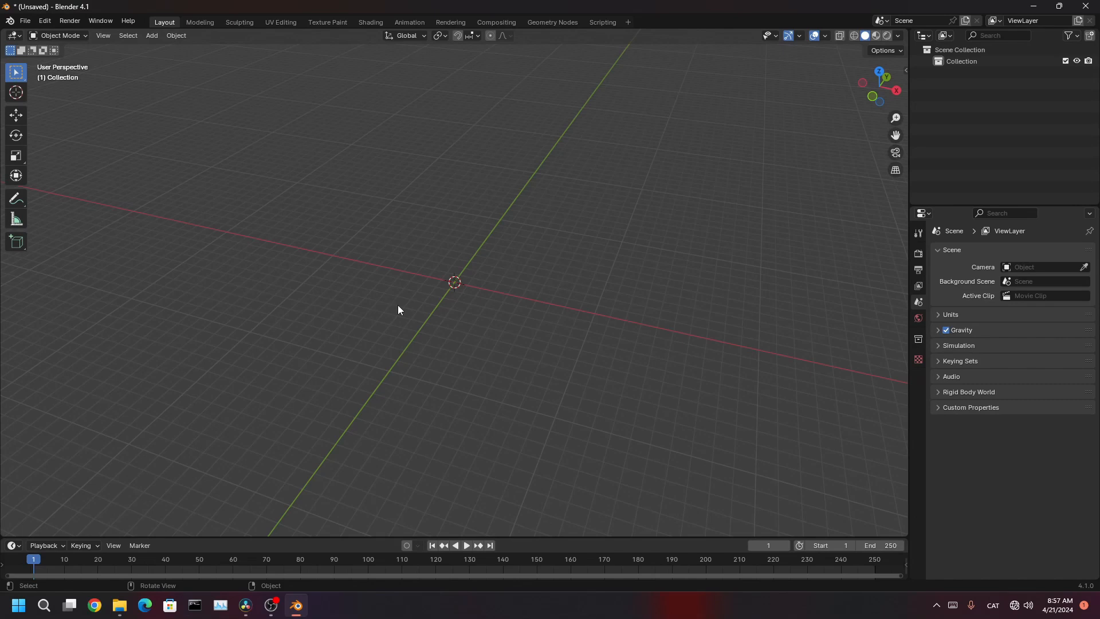
- Add a Path curve at the world origin and enter Edit Mode on it
{"action": "key", "text": "shift+a"}
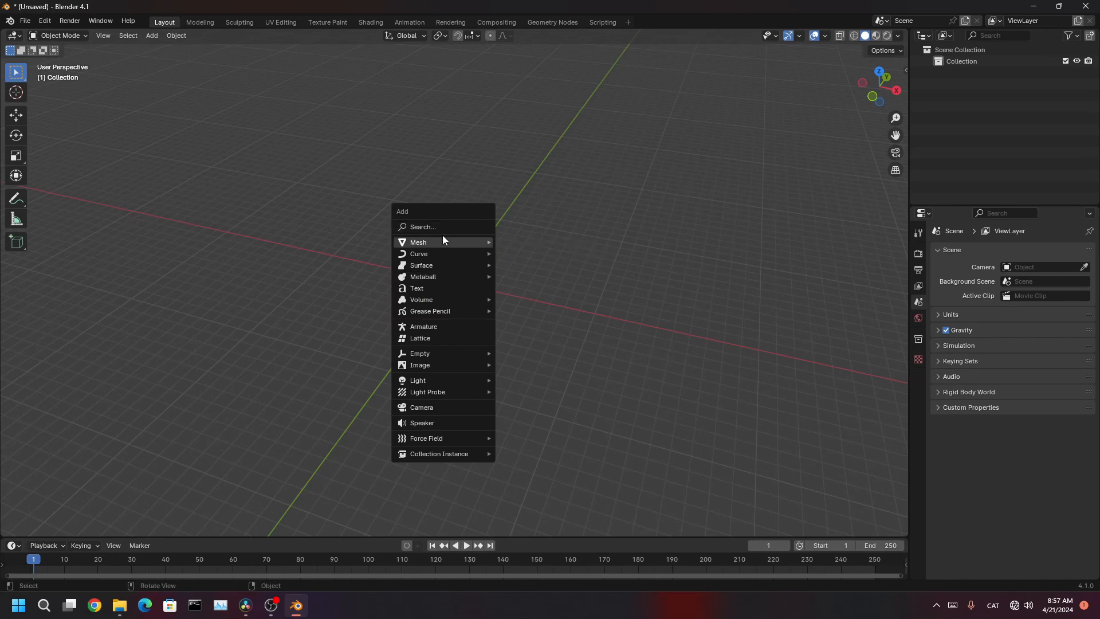
{"action": "mouse_move", "coordinate": [448, 241]}
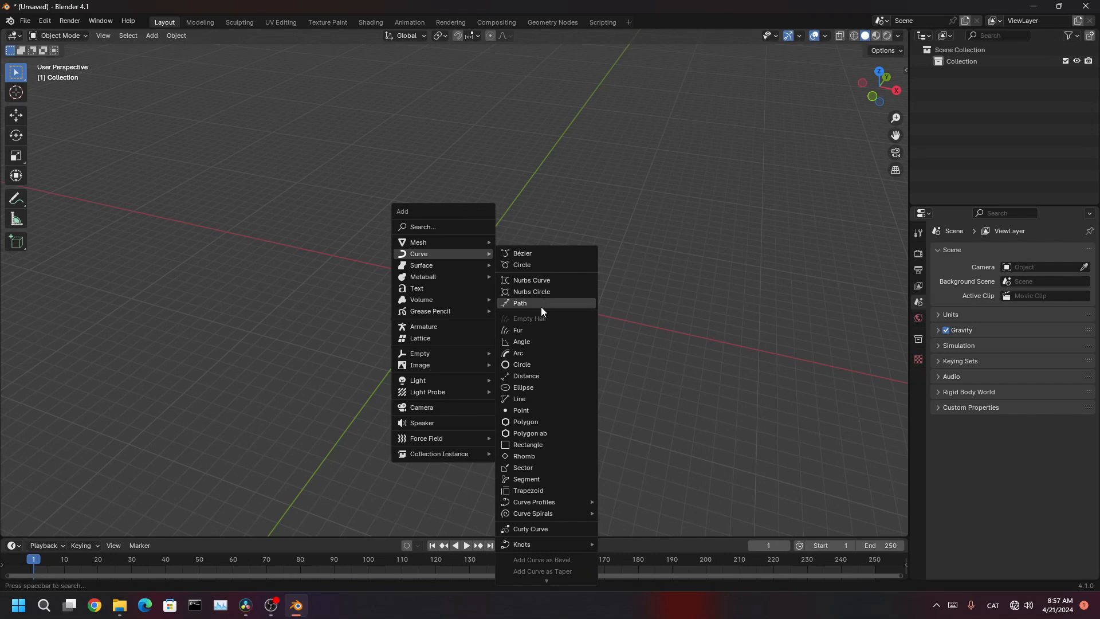
{"action": "left_click", "coordinate": [541, 308]}
{"action": "scroll", "coordinate": [491, 309], "scroll_direction": "up", "scroll_amount": 8}
{"action": "middle_click_drag", "start_coordinate": [535, 299], "coordinate": [430, 295]}
{"action": "key", "text": "Tab"}
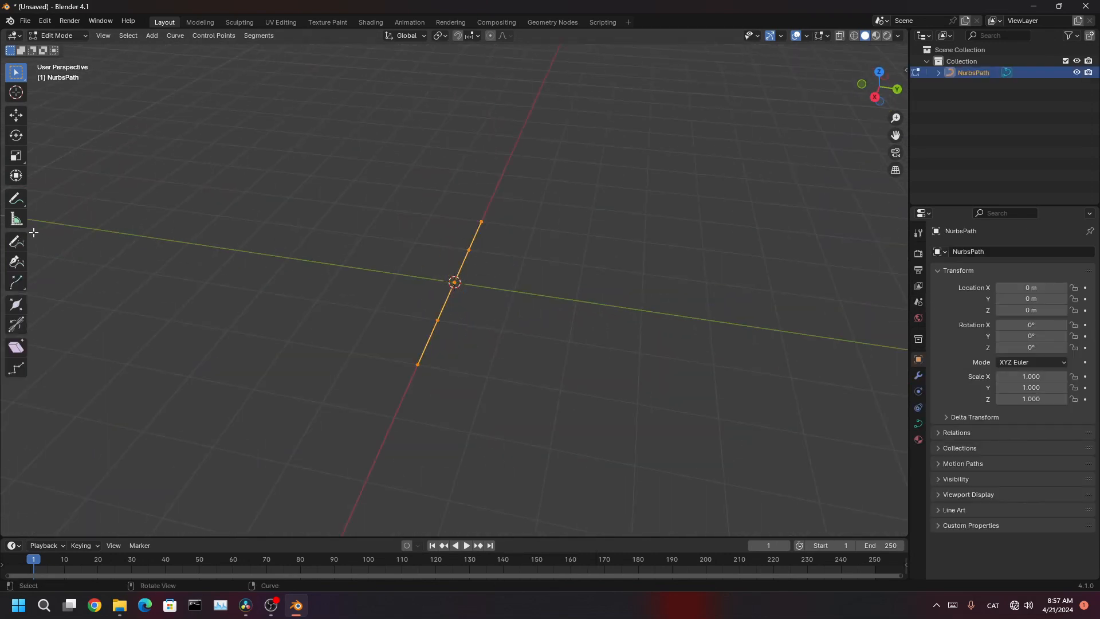
- Draw two freehand annotation strokes around the path curve in the viewport
{"action": "left_click", "coordinate": [16, 198]}
{"action": "mouse_move", "coordinate": [222, 262]}
{"action": "left_mouse_down"}
{"action": "mouse_move", "coordinate": [253, 200]}
{"action": "mouse_move", "coordinate": [606, 158]}
{"action": "left_mouse_up"}
{"action": "left_click_drag", "start_coordinate": [731, 178], "coordinate": [816, 285]}
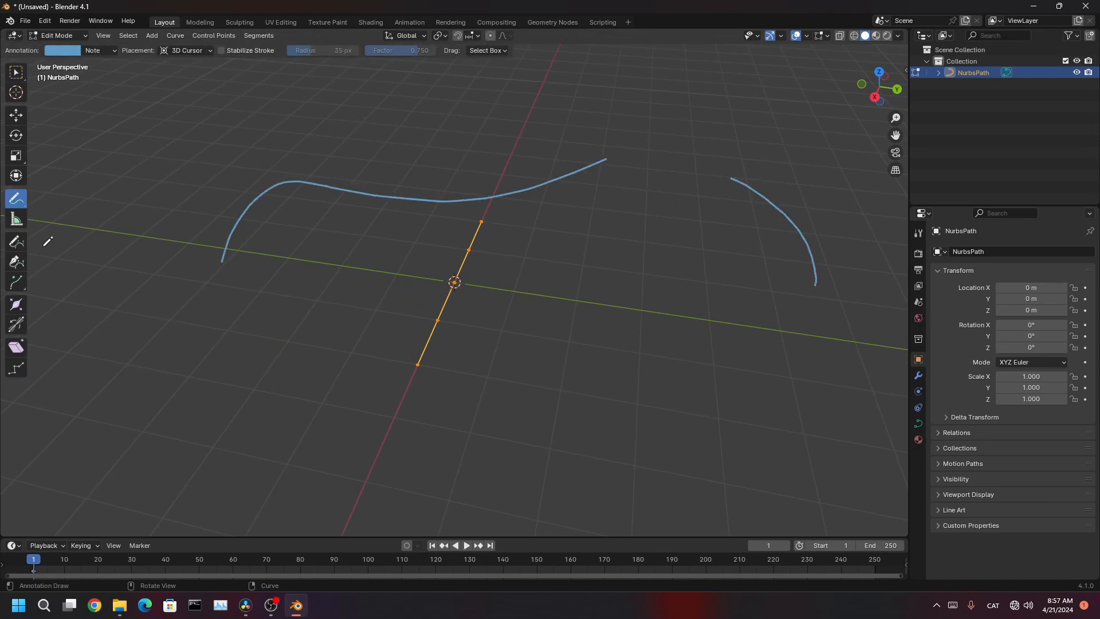
- Try drawing two freehand Bézier curves on either side of the path, and undo them
{"action": "left_click", "coordinate": [16, 241]}
{"action": "left_click_drag", "start_coordinate": [112, 333], "coordinate": [316, 337]}
{"action": "left_click_drag", "start_coordinate": [525, 338], "coordinate": [814, 346]}
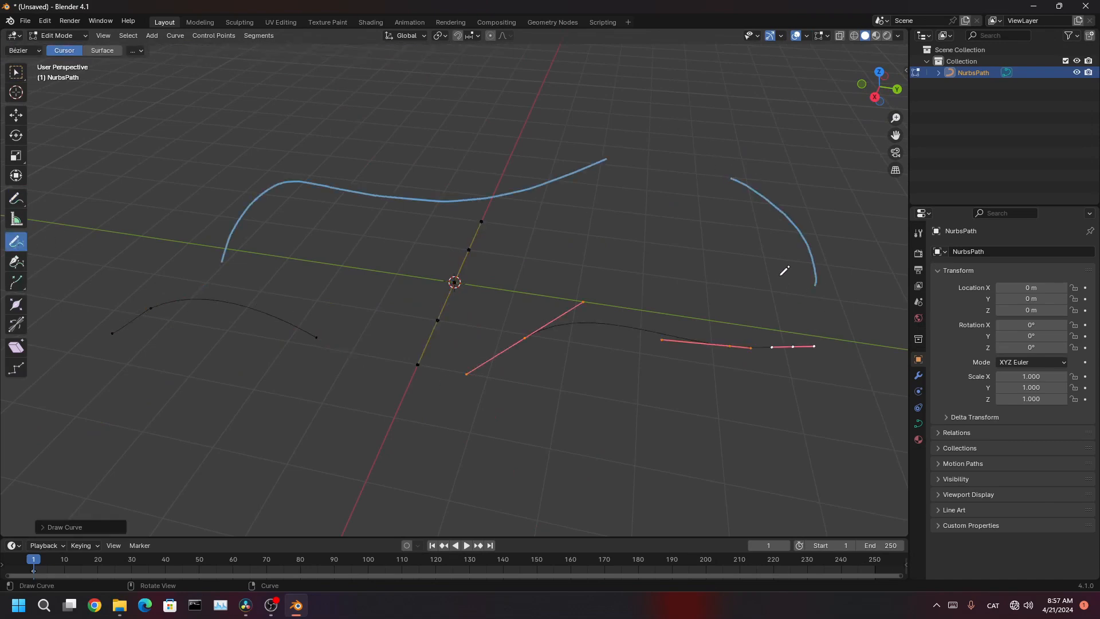
{"action": "key", "text": "ctrl+z"}
{"action": "key", "text": "ctrl+z"}
{"action": "key", "text": "ctrl+z"}
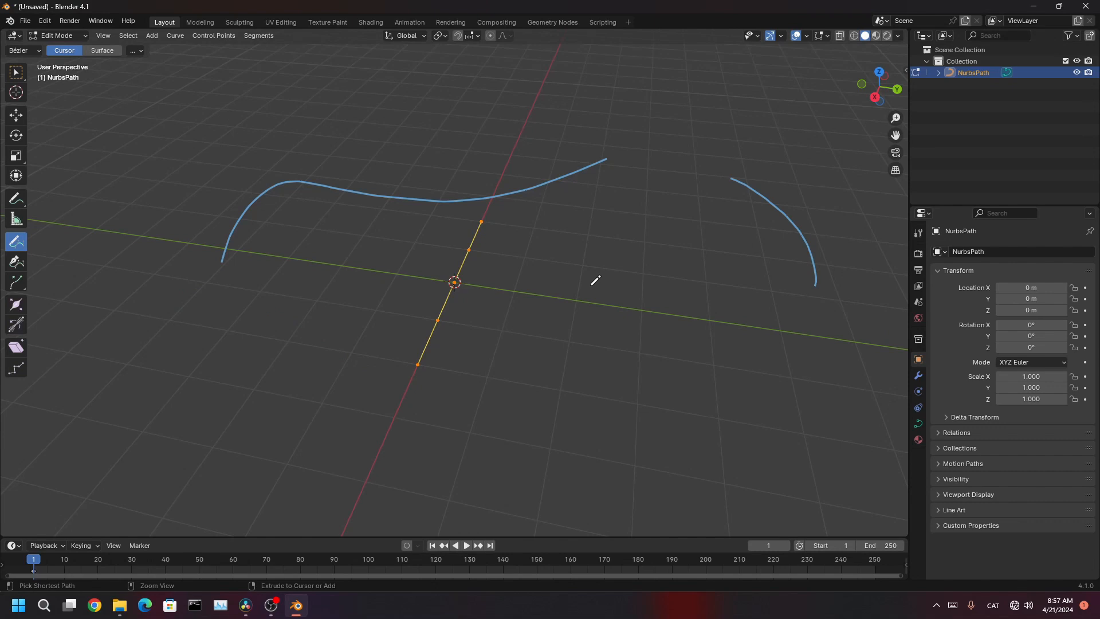
- Return to Object Mode, erase the annotation strokes and reactivate the selection tool
{"action": "key", "text": "Tab"}
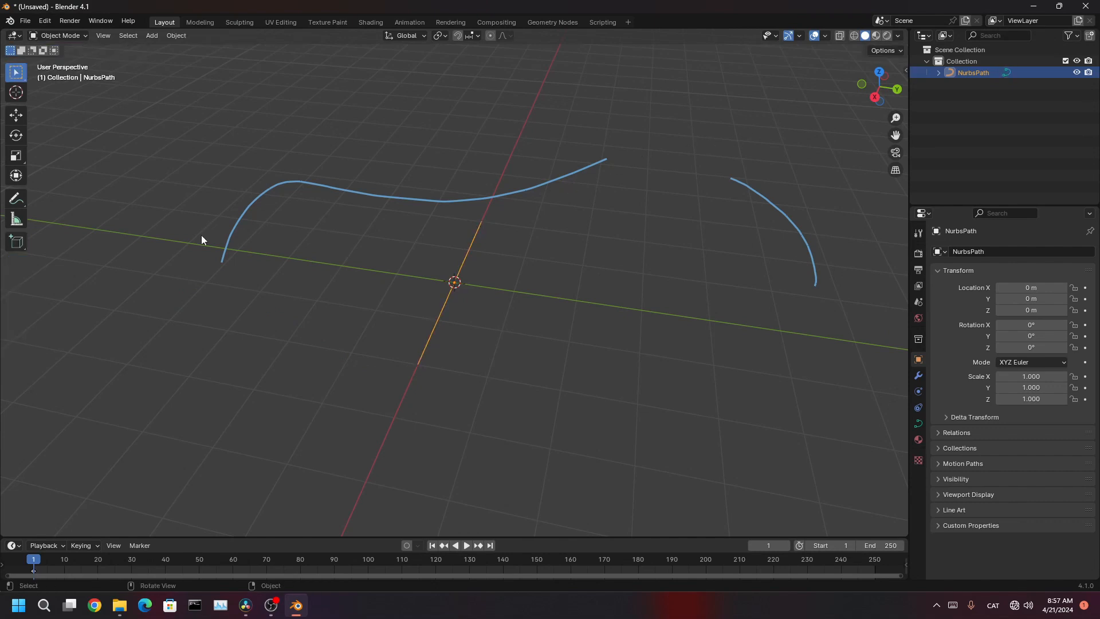
{"action": "left_click", "coordinate": [16, 198]}
{"action": "mouse_move", "coordinate": [442, 215]}
{"action": "left_mouse_down", "text": "ctrl"}
{"action": "mouse_move", "coordinate": [562, 208]}
{"action": "mouse_move", "coordinate": [635, 150]}
{"action": "mouse_move", "coordinate": [160, 221]}
{"action": "mouse_move", "coordinate": [803, 214]}
{"action": "mouse_move", "coordinate": [875, 299]}
{"action": "mouse_move", "coordinate": [721, 203]}
{"action": "left_mouse_up", "text": "ctrl"}
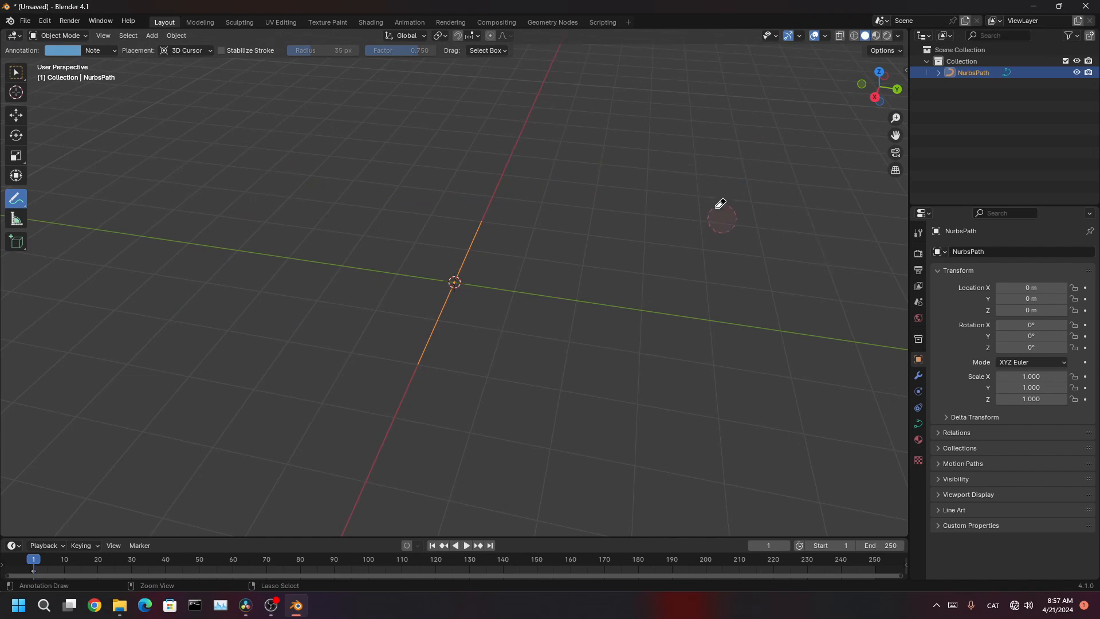
{"action": "middle_click_drag", "start_coordinate": [720, 204], "coordinate": [34, 140]}
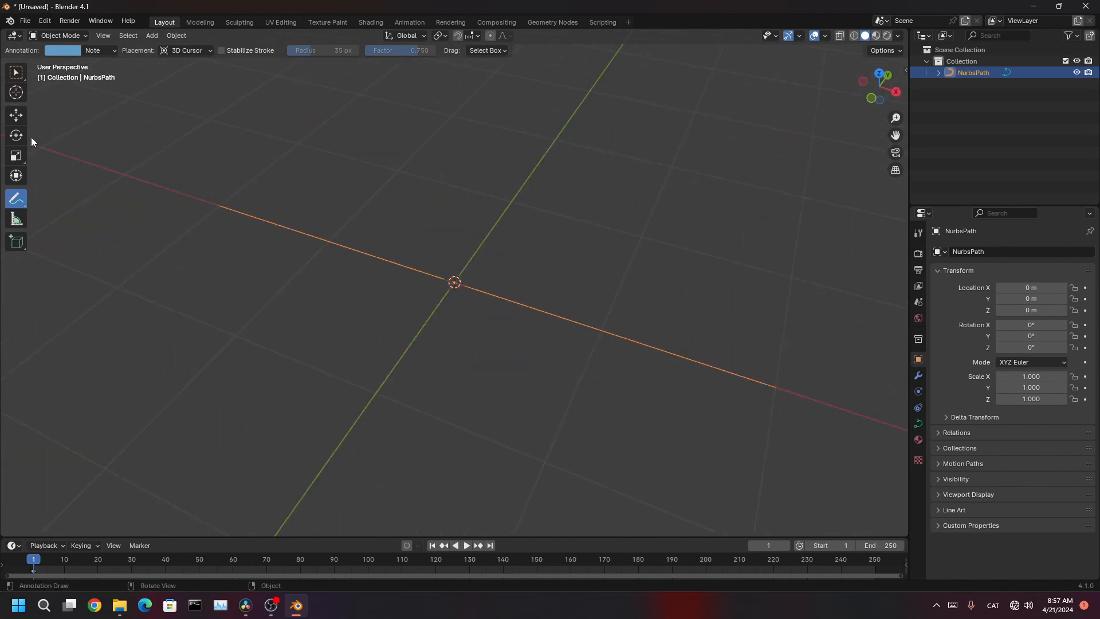
{"action": "left_click", "coordinate": [14, 75]}
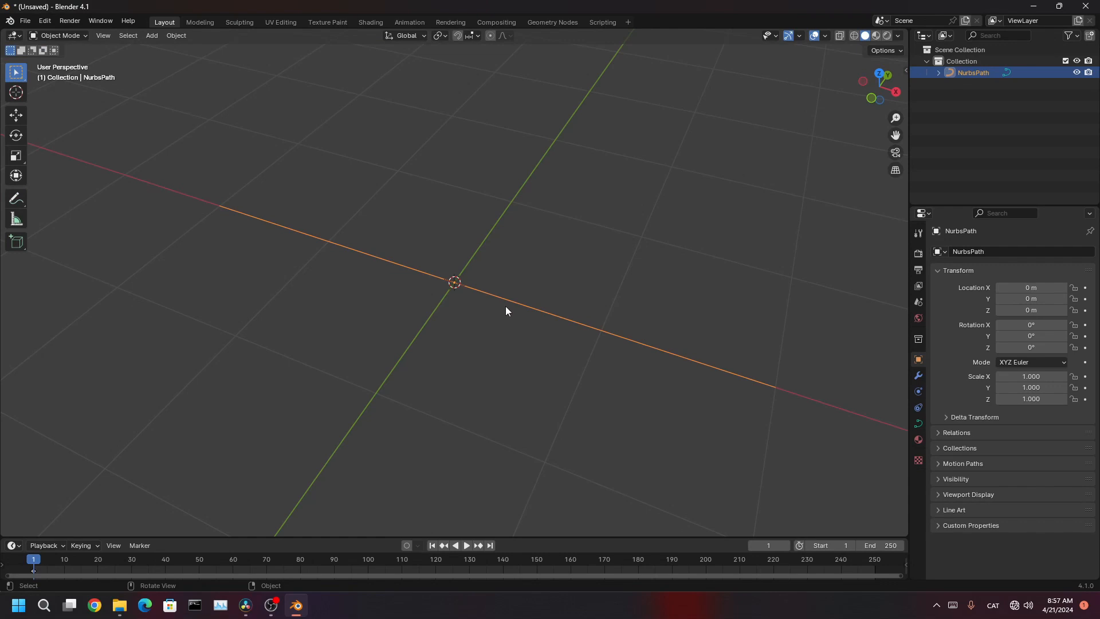
- Delete all of the path's vertices in Edit Mode and draw a freehand wavy curve in their place
{"action": "key", "text": "Tab"}
{"action": "key", "text": "x"}
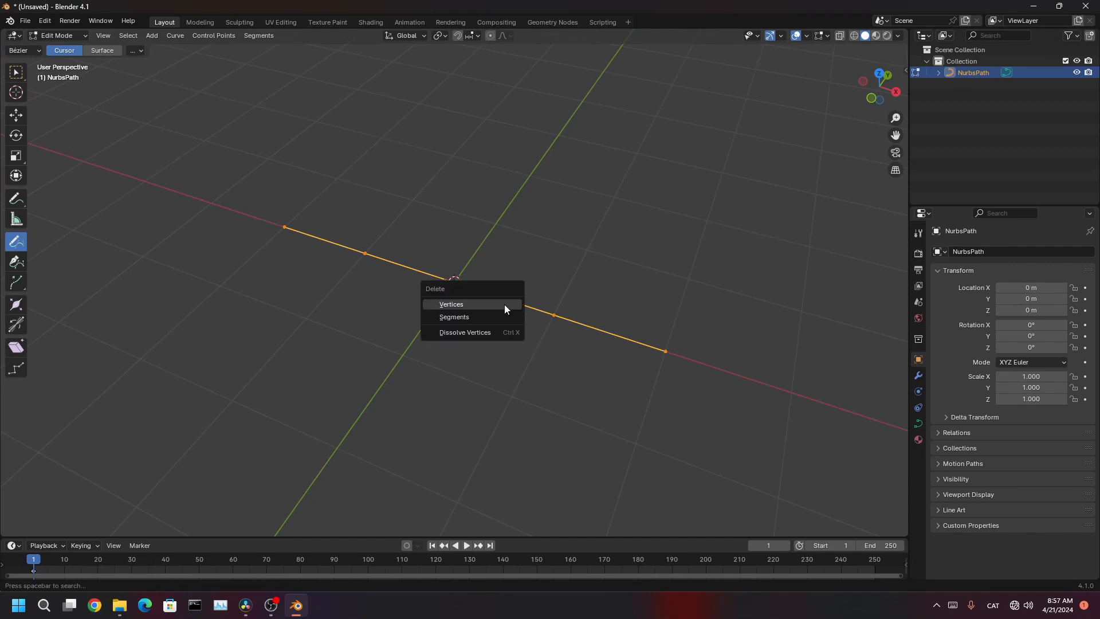
{"action": "left_click", "coordinate": [506, 304]}
{"action": "left_click_drag", "start_coordinate": [312, 264], "coordinate": [730, 247]}
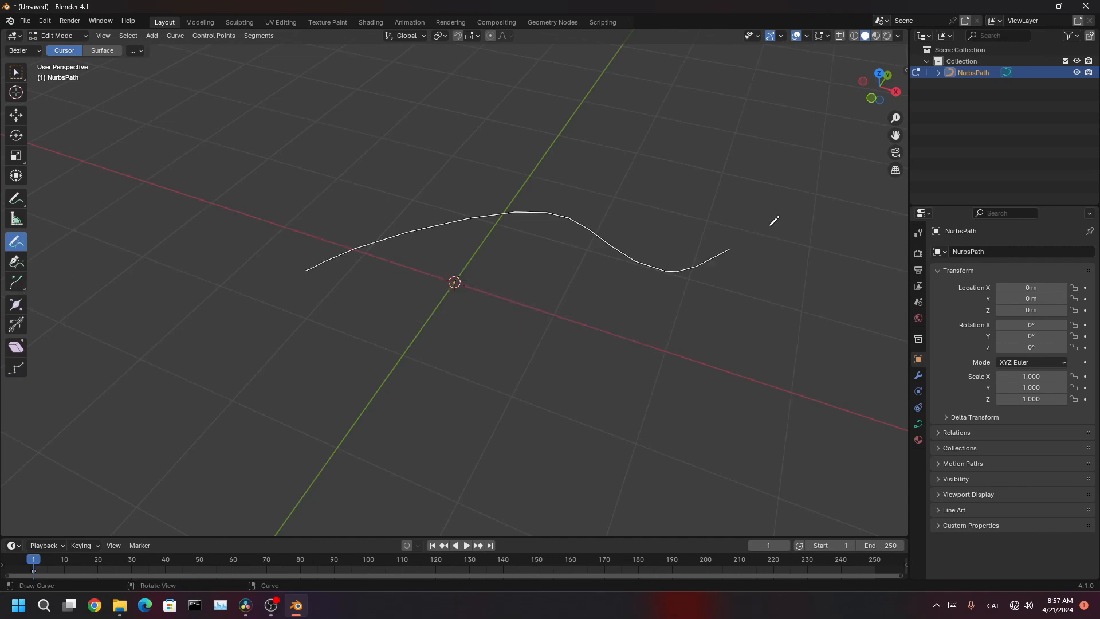
- Undo the drawn curve, the vertex deletion and the switch to Edit Mode
{"action": "key", "text": "ctrl+z"}
{"action": "key", "text": "ctrl+z"}
{"action": "key", "text": "ctrl+z"}
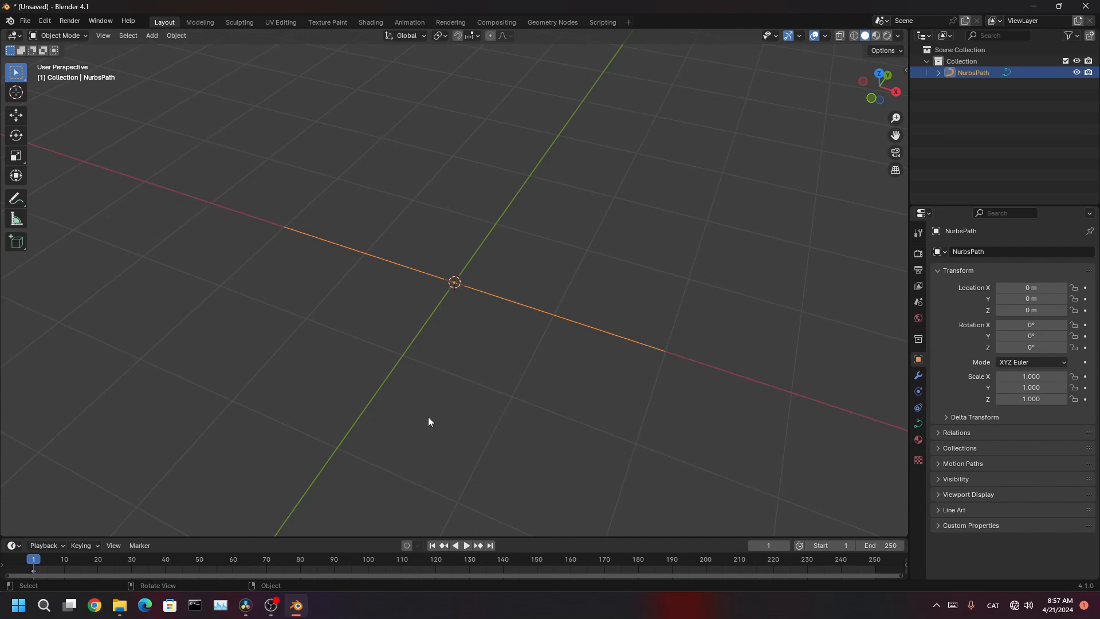
- Enlarge the timeline area to about half the window height and change it to a Geometry Node Editor
{"action": "left_click_drag", "start_coordinate": [372, 537], "coordinate": [358, 261]}
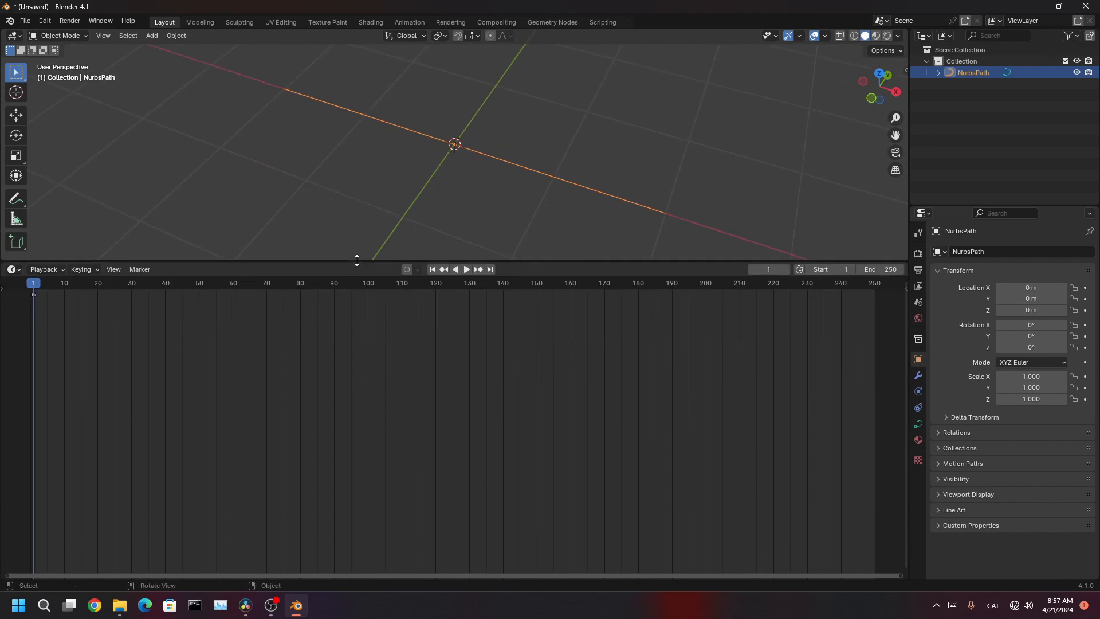
{"action": "left_click", "coordinate": [13, 269]}
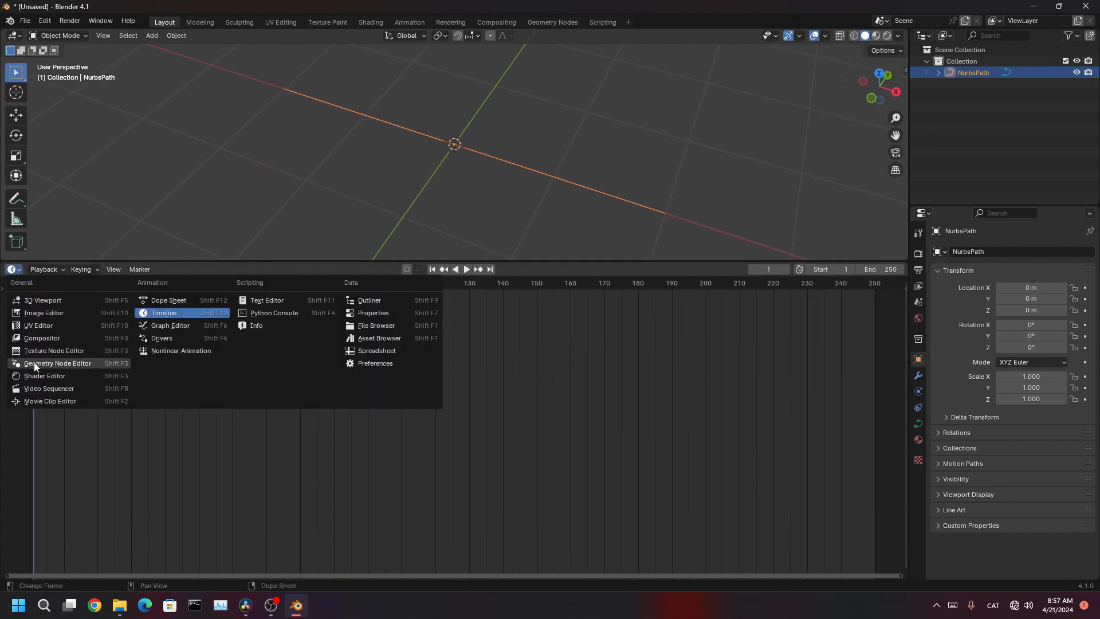
{"action": "left_click", "coordinate": [50, 363]}
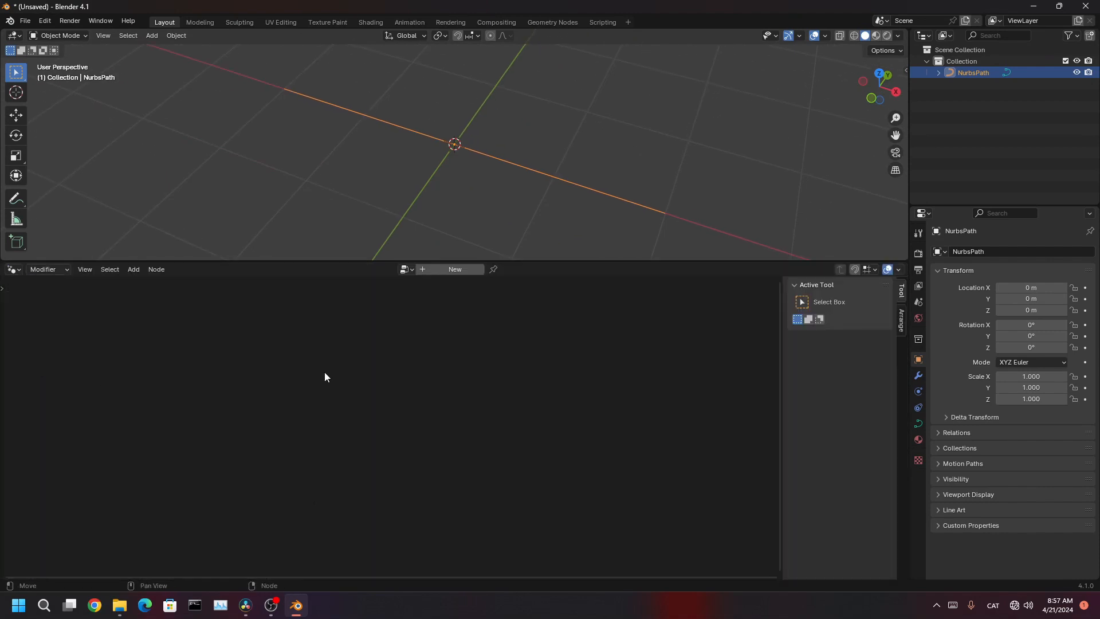
- Create a new geometry node tree on the path and bring its input and output nodes into view
{"action": "left_click", "coordinate": [462, 270]}
{"action": "scroll", "coordinate": [452, 438], "scroll_direction": "up", "scroll_amount": 7}
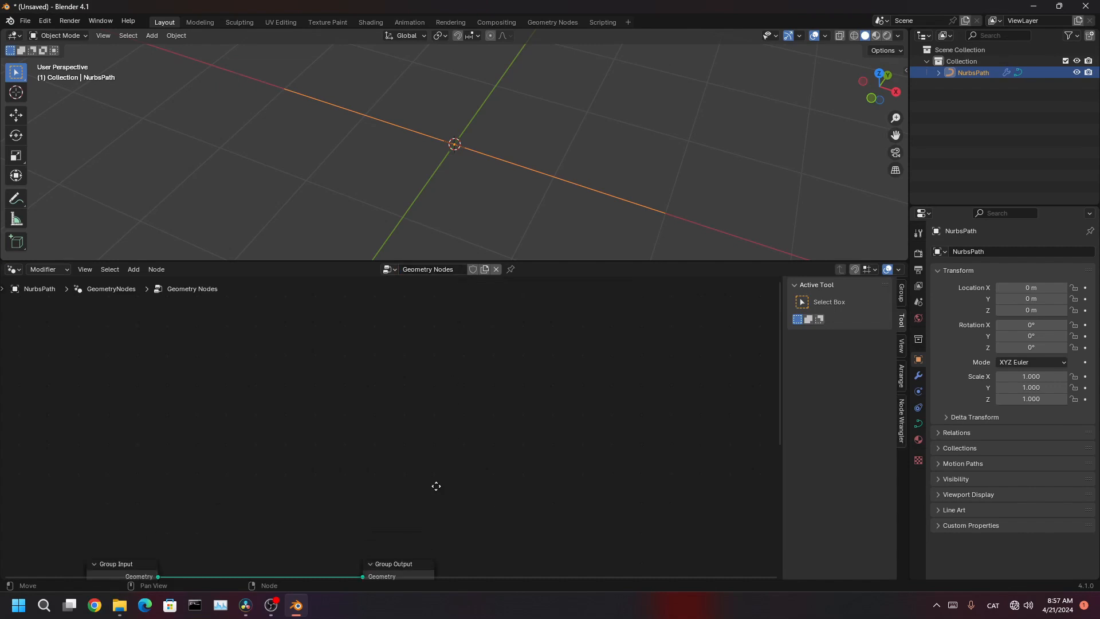
{"action": "middle_click_drag", "start_coordinate": [437, 487], "coordinate": [610, 388]}
{"action": "scroll", "coordinate": [573, 424], "scroll_direction": "up", "scroll_amount": 5}
{"action": "middle_click_drag", "start_coordinate": [501, 503], "coordinate": [530, 445]}
{"action": "scroll", "coordinate": [452, 432], "scroll_direction": "up", "scroll_amount": 2}
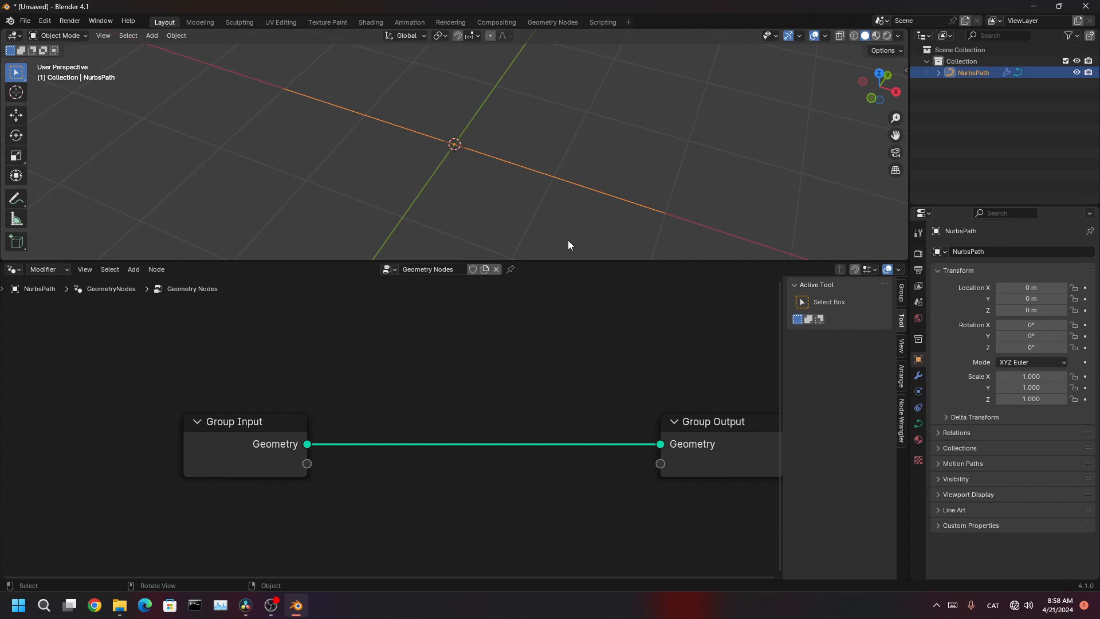
{"action": "key", "text": "shift+a"}
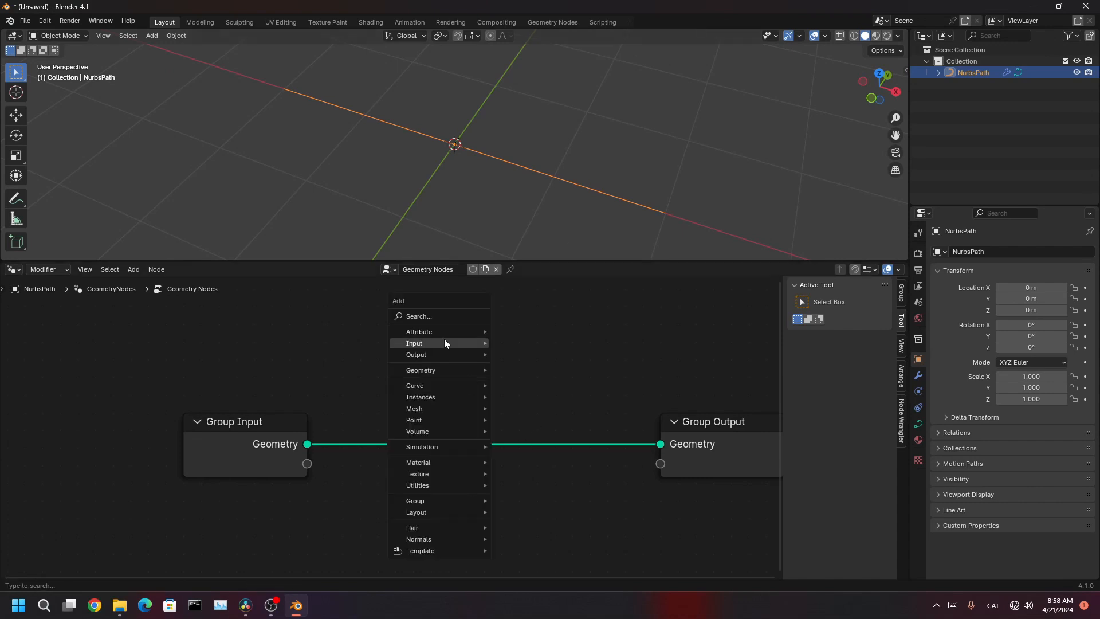
{"action": "left_click", "coordinate": [439, 319]}
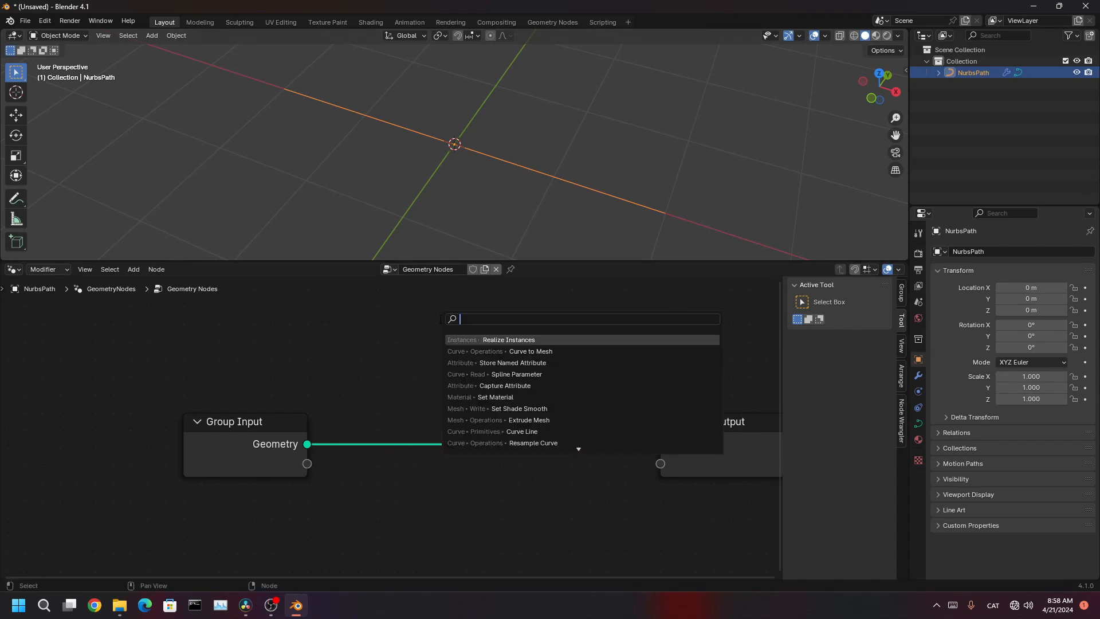
{"action": "type", "text": "cur"}
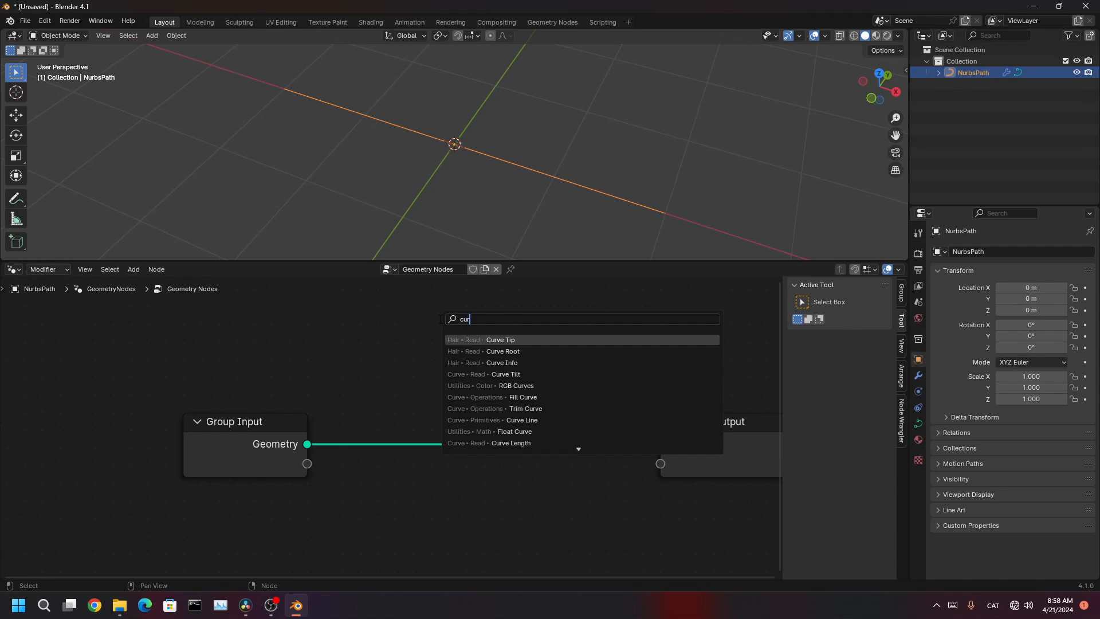
{"action": "type", "text": "ve to me"}
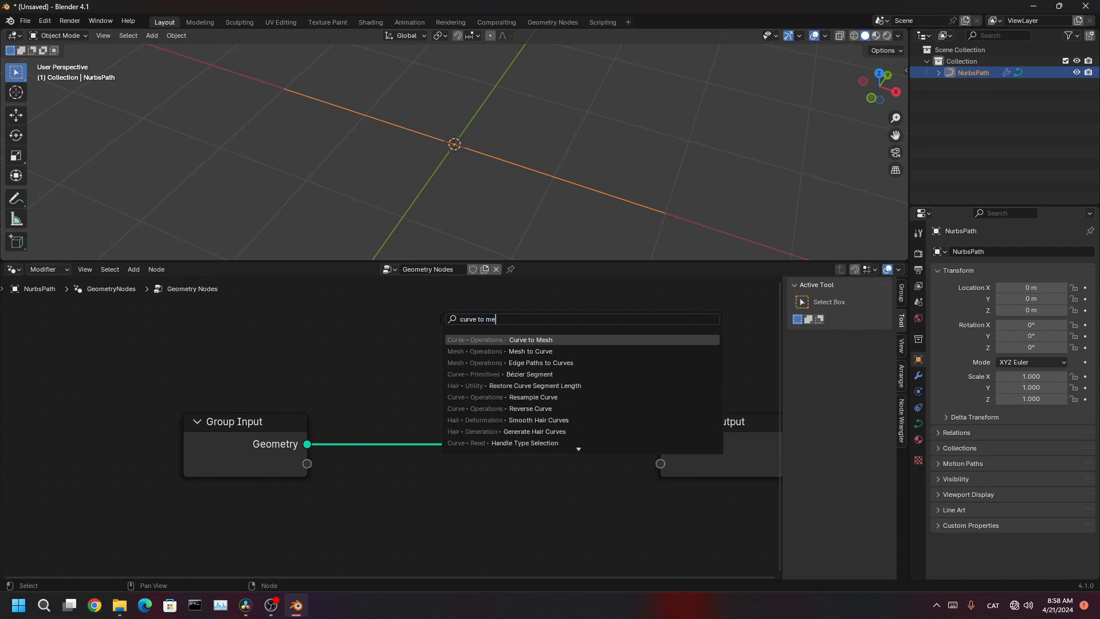
{"action": "type", "text": "shh"}
{"action": "key", "text": "Return"}
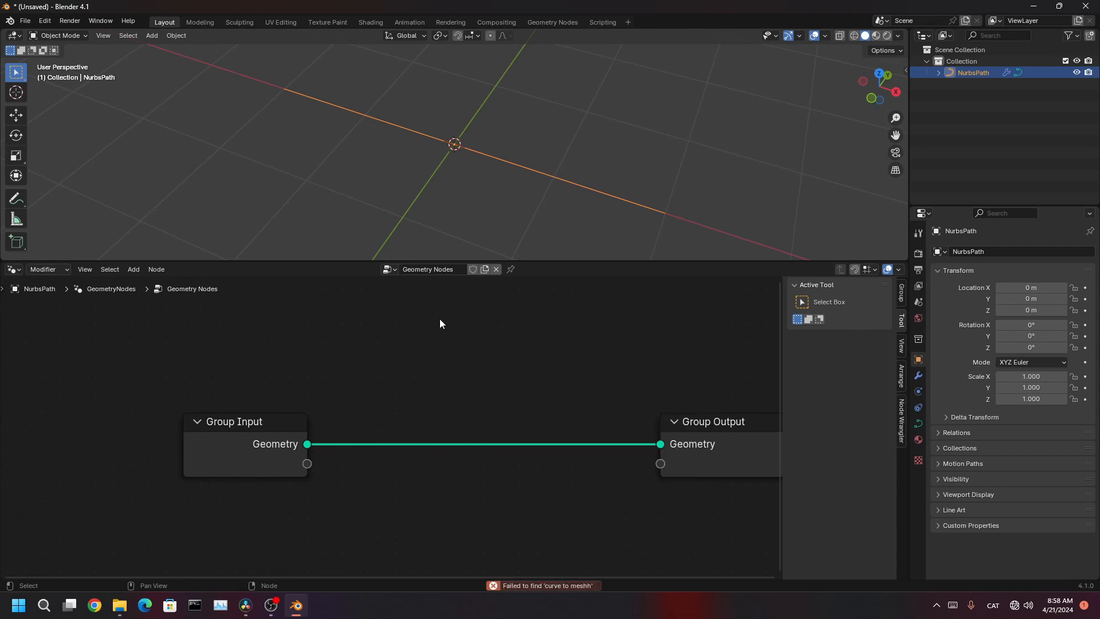
- Add a Curve to Mesh node on the link between Group Input and Group Output
{"action": "key", "text": "shift+a"}
{"action": "left_click", "coordinate": [440, 319]}
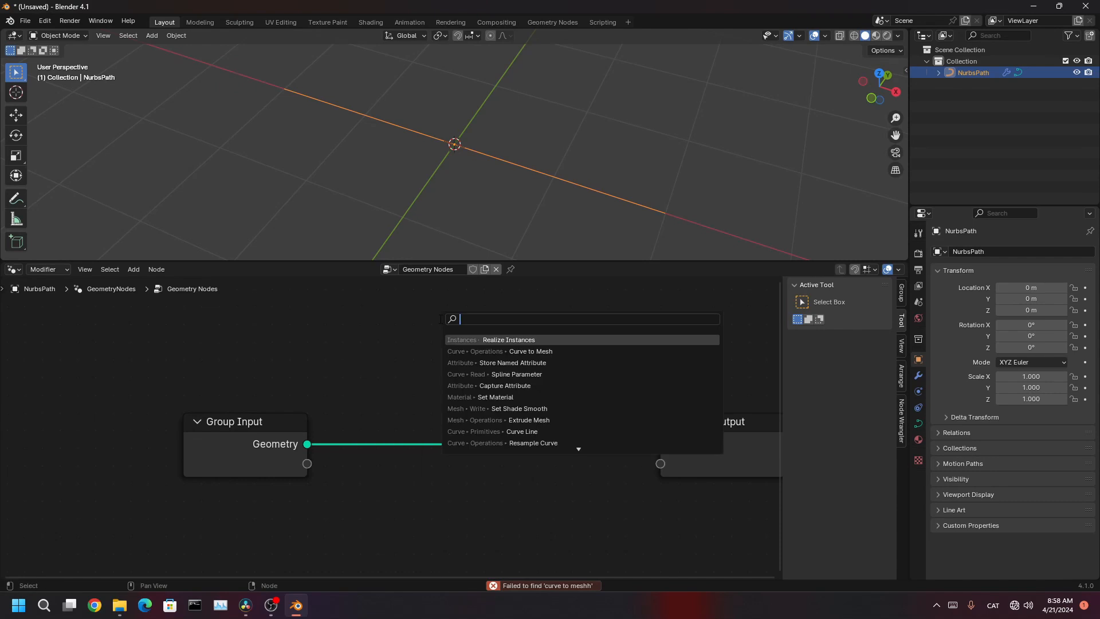
{"action": "type", "text": "curve to"}
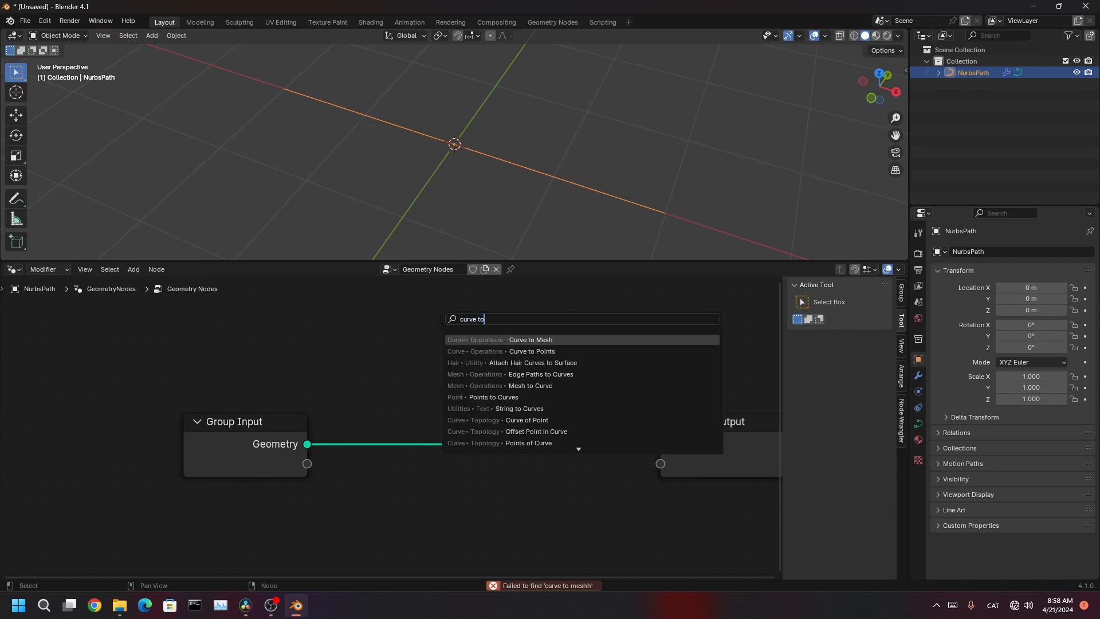
{"action": "key", "text": "Return"}
{"action": "left_click", "coordinate": [421, 374]}
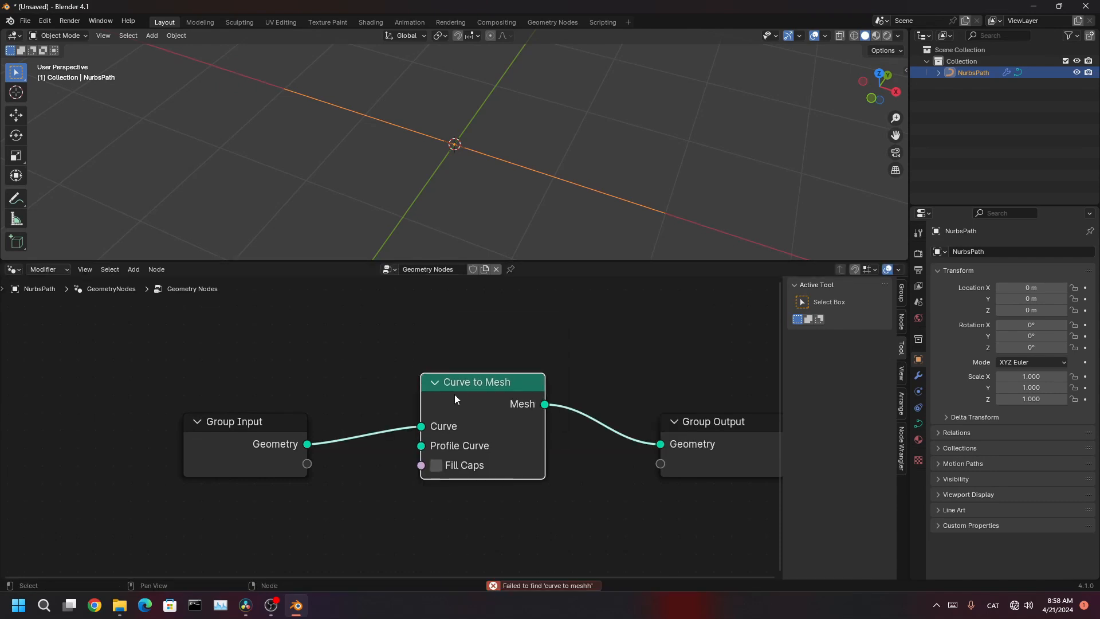
{"action": "middle_click_drag", "start_coordinate": [593, 471], "coordinate": [536, 473]}
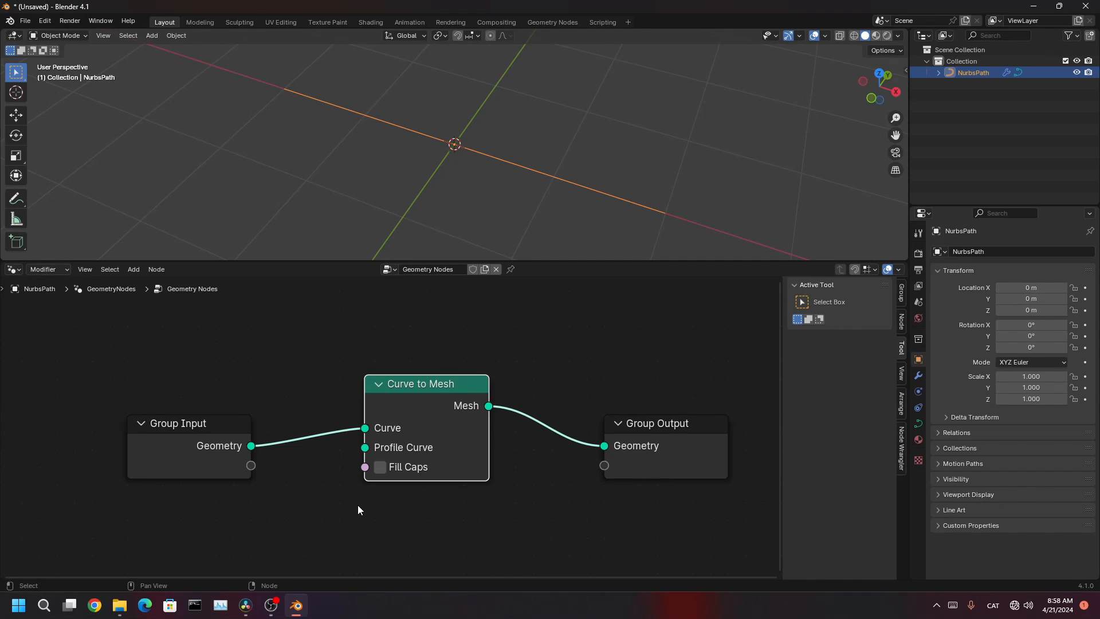
- Examine the path's control points one by one in Edit Mode in a maximized viewport, and return to Object Mode
{"action": "middle_click_drag", "start_coordinate": [442, 211], "coordinate": [421, 195]}
{"action": "key", "text": "ctrl+space"}
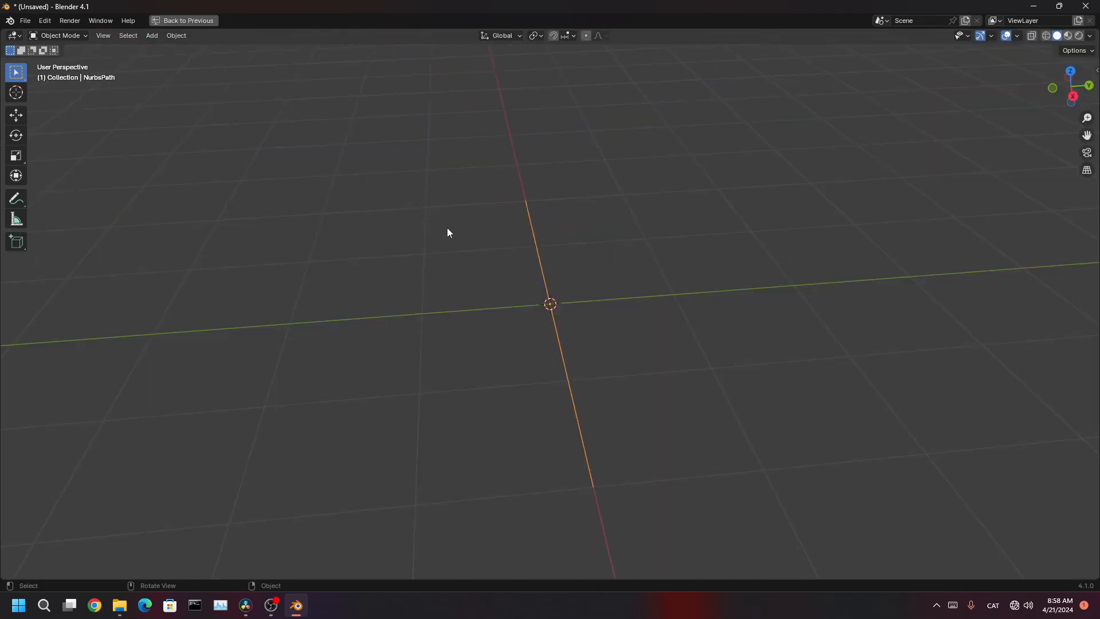
{"action": "middle_click_drag", "start_coordinate": [448, 232], "coordinate": [483, 262]}
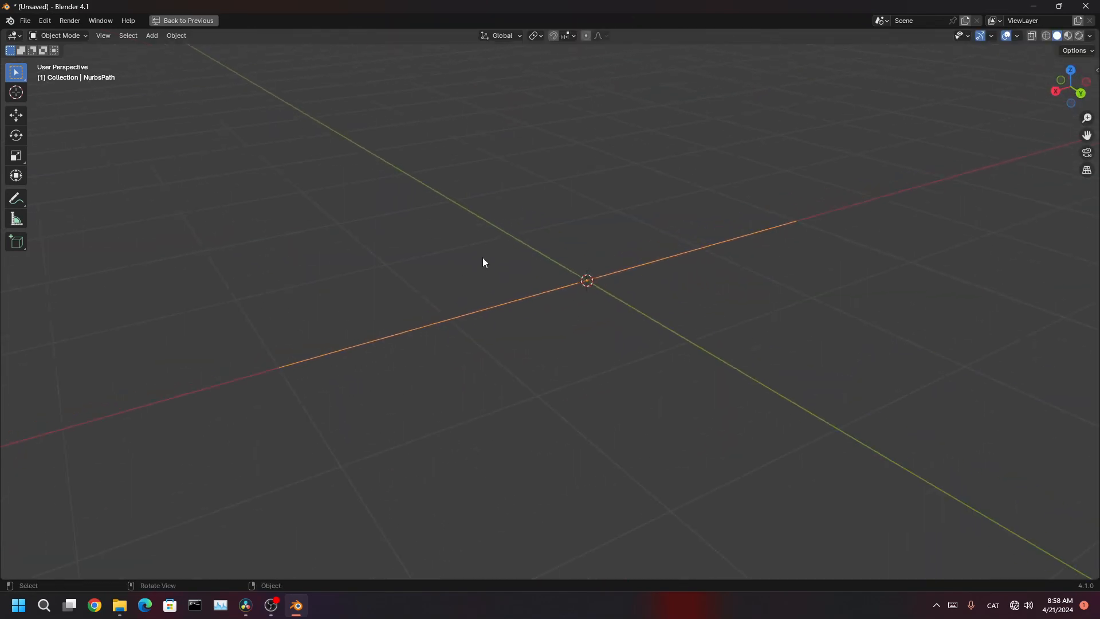
{"action": "key", "text": "Tab"}
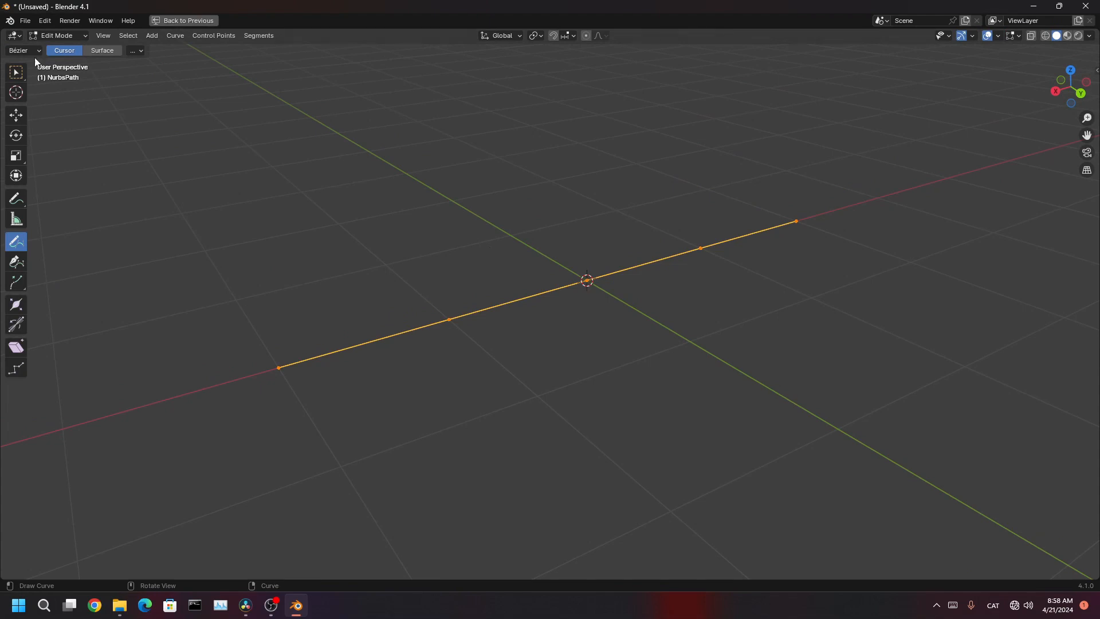
{"action": "left_click", "coordinate": [16, 72]}
{"action": "left_click_drag", "start_coordinate": [240, 291], "coordinate": [357, 484]}
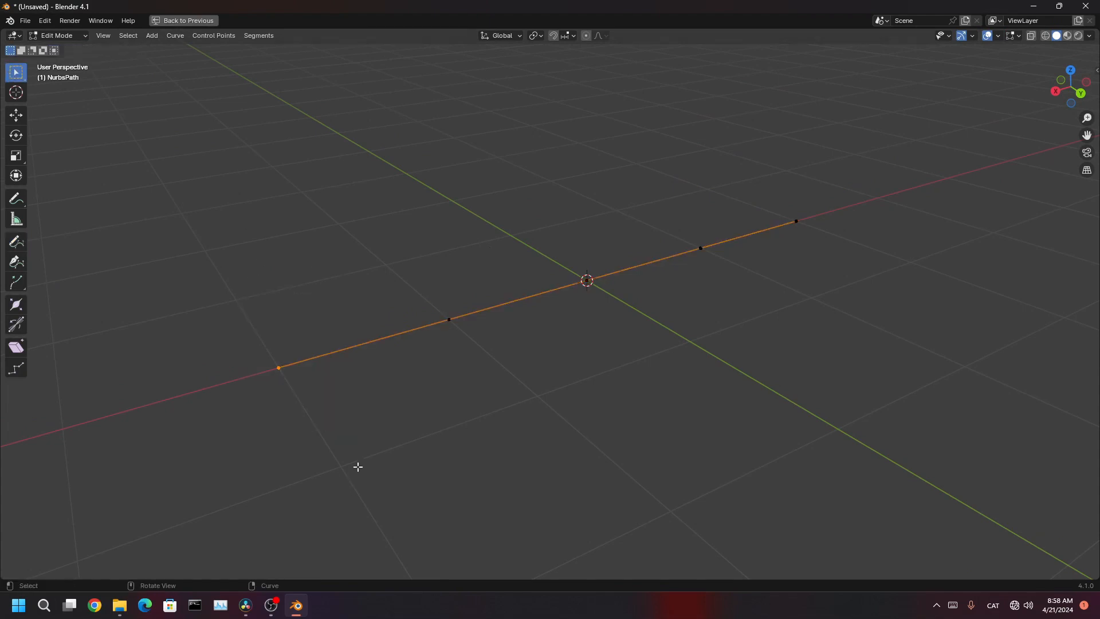
{"action": "left_click_drag", "start_coordinate": [385, 290], "coordinate": [518, 362]}
{"action": "left_click_drag", "start_coordinate": [376, 293], "coordinate": [542, 373]}
{"action": "left_click_drag", "start_coordinate": [573, 263], "coordinate": [662, 331]}
{"action": "left_click_drag", "start_coordinate": [680, 238], "coordinate": [753, 279]}
{"action": "left_click_drag", "start_coordinate": [788, 176], "coordinate": [883, 254]}
{"action": "key", "text": "Tab"}
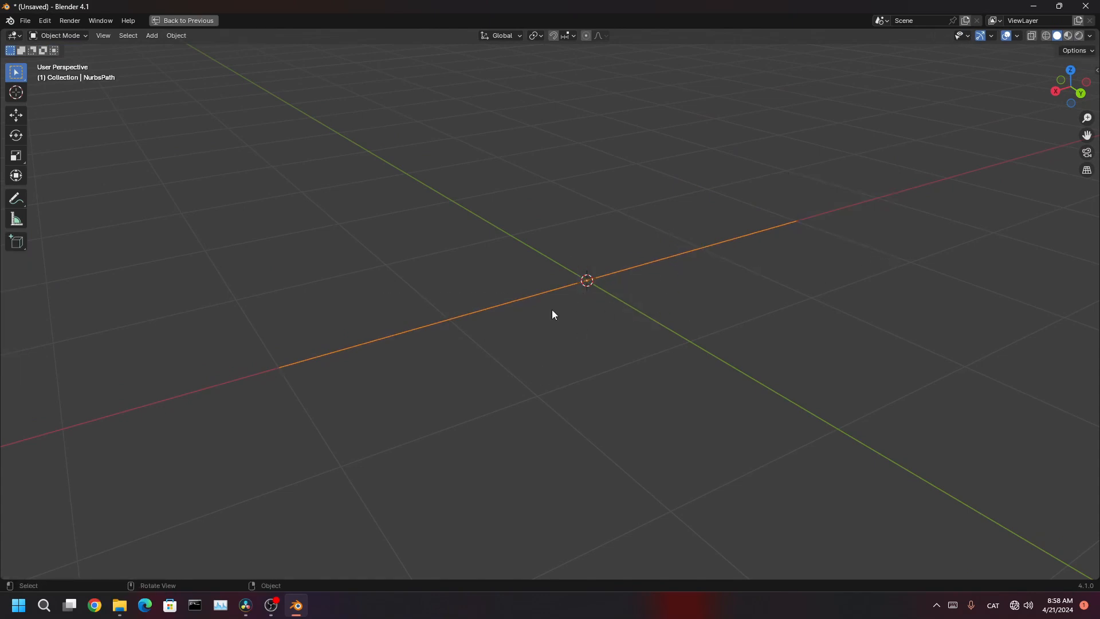
- Convert the path to a mesh and enter Edit Mode on it
{"action": "right_click", "coordinate": [518, 188]}
{"action": "mouse_move", "coordinate": [518, 188]}
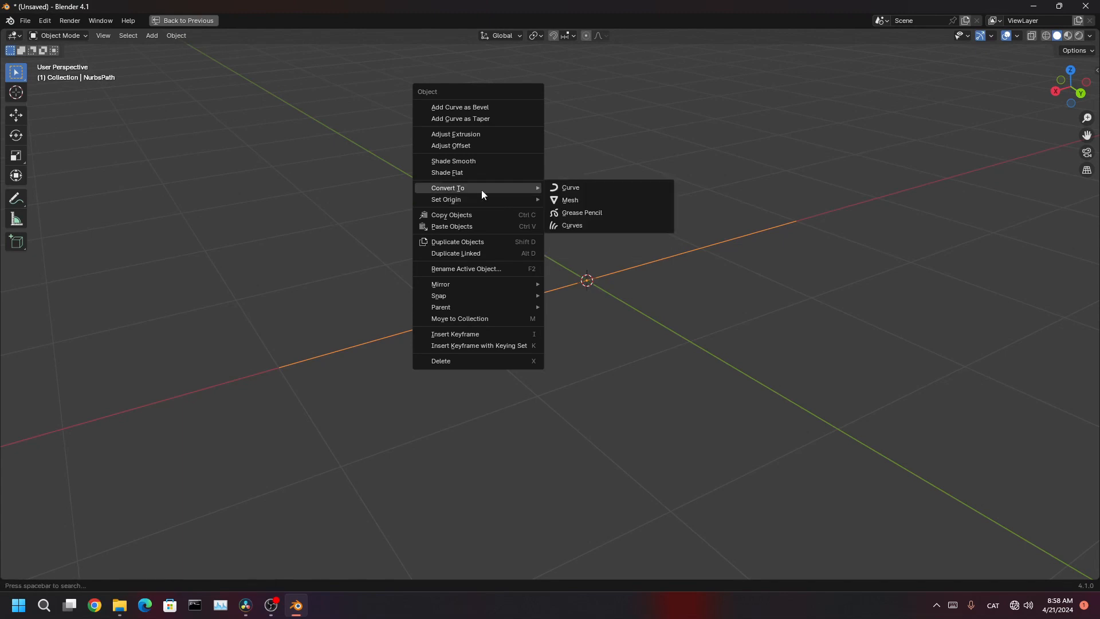
{"action": "left_click", "coordinate": [597, 200]}
{"action": "key", "text": "Tab"}
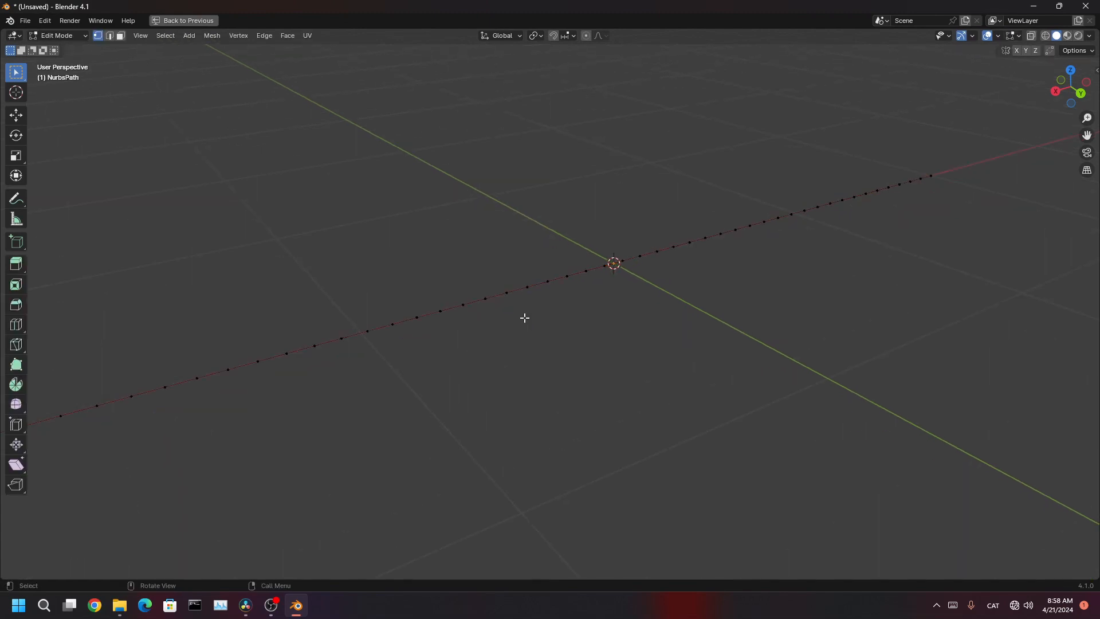
- Examine the converted mesh's vertices by selecting groups of them along the line
{"action": "middle_click_drag", "start_coordinate": [524, 317], "coordinate": [363, 338]}
{"action": "scroll", "coordinate": [366, 353], "scroll_direction": "down", "scroll_amount": 2}
{"action": "left_click_drag", "start_coordinate": [282, 425], "coordinate": [343, 456]}
{"action": "left_click_drag", "start_coordinate": [325, 417], "coordinate": [358, 444]}
{"action": "left_click_drag", "start_coordinate": [374, 411], "coordinate": [518, 386]}
{"action": "left_click_drag", "start_coordinate": [499, 301], "coordinate": [588, 333]}
{"action": "left_click_drag", "start_coordinate": [577, 251], "coordinate": [648, 278]}
{"action": "left_click_drag", "start_coordinate": [649, 218], "coordinate": [699, 240]}
{"action": "left_click_drag", "start_coordinate": [701, 180], "coordinate": [723, 226]}
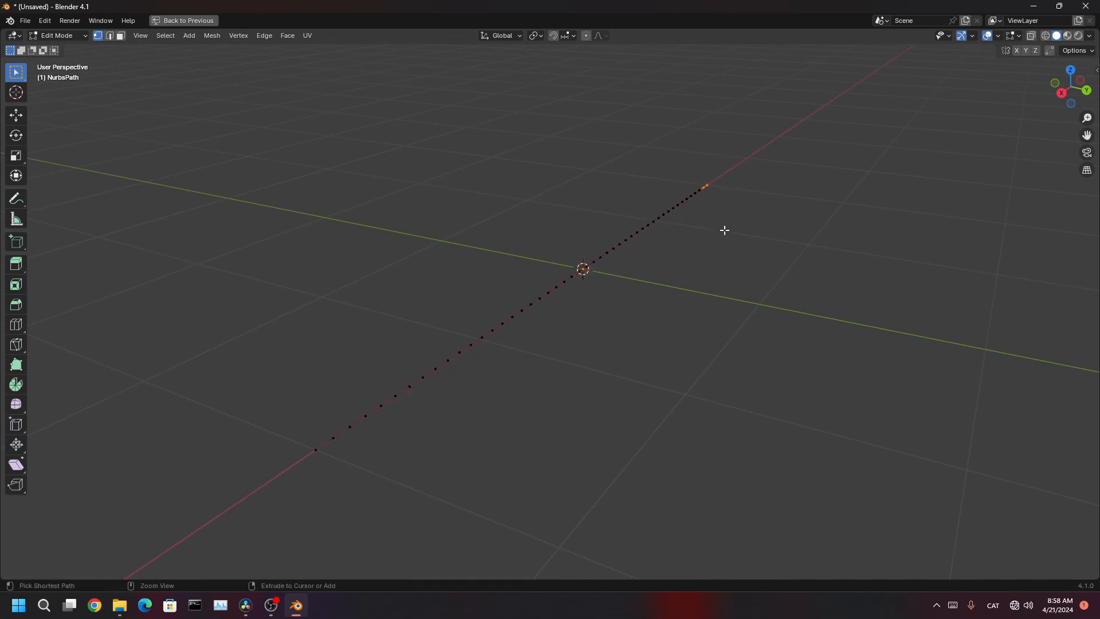
- Restore the split layout and undo the mesh conversion back to the path with its geometry nodes
{"action": "key", "text": "ctrl+space"}
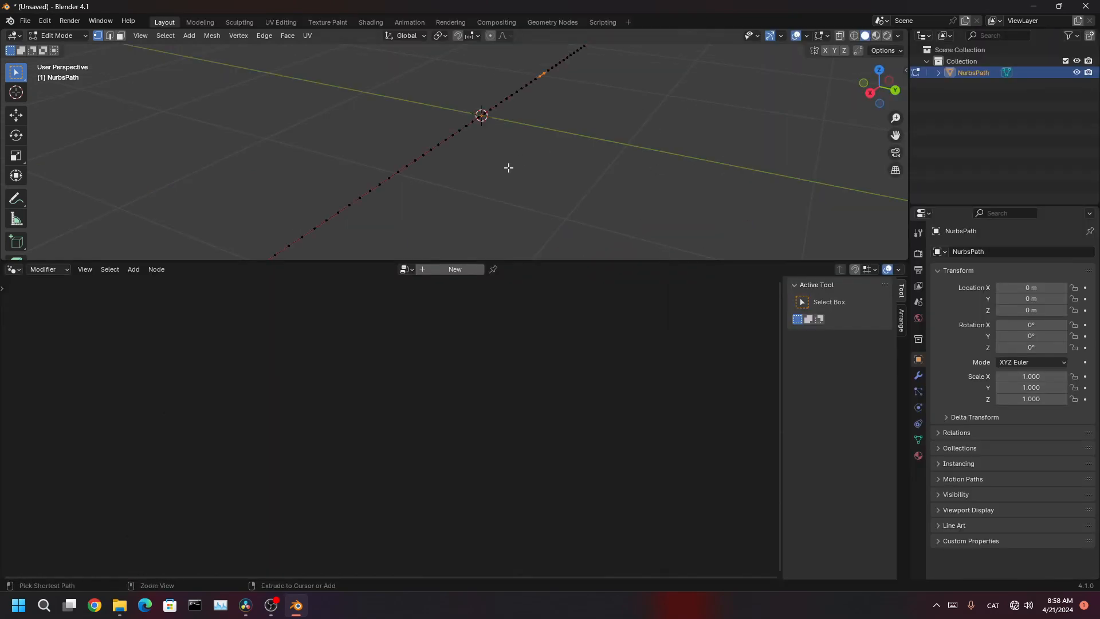
{"action": "key", "text": "ctrl+z"}
{"action": "key", "text": "ctrl+z"}
{"action": "key", "text": "ctrl+z"}
{"action": "key", "text": "ctrl+z"}
{"action": "key", "text": "ctrl+z"}
{"action": "key", "text": "ctrl+z"}
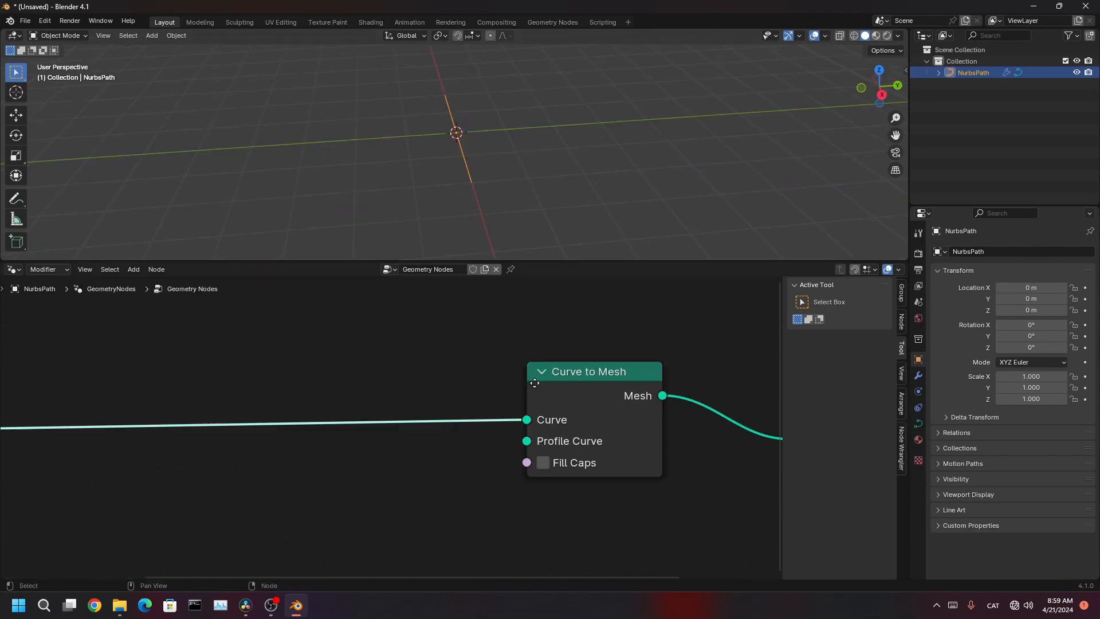
- Move the Curve to Mesh node closer to the Group Input node
{"action": "left_click_drag", "start_coordinate": [630, 396], "coordinate": [529, 410]}
{"action": "middle_click_drag", "start_coordinate": [612, 149], "coordinate": [526, 164]}
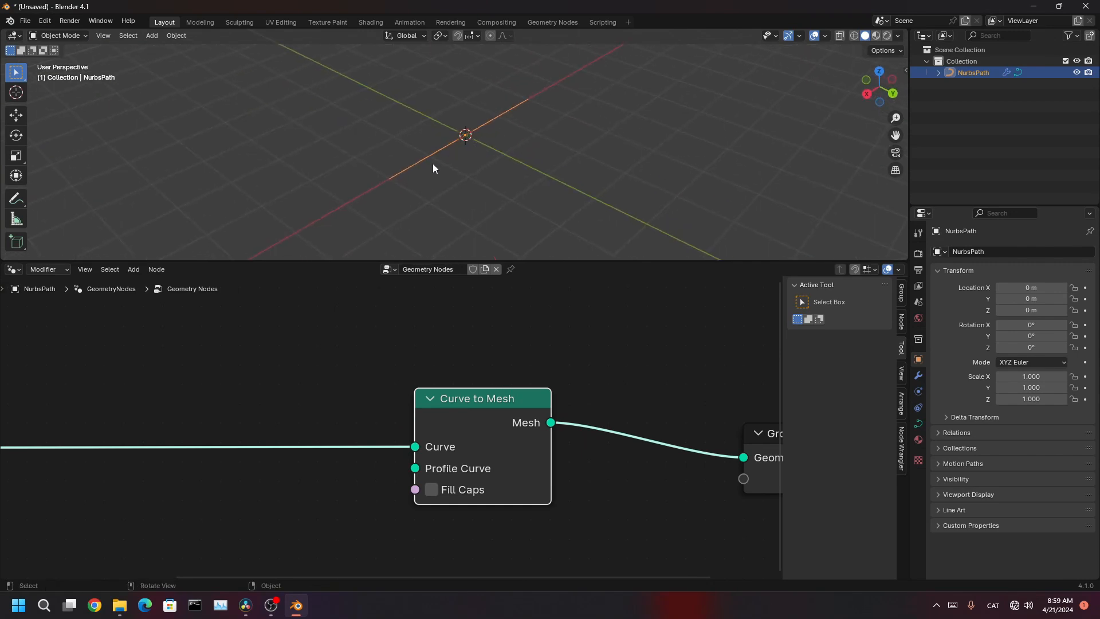
- Detach the Group Input link from the Curve to Mesh node's Curve input, and undo the disconnection
{"action": "scroll", "coordinate": [433, 445], "scroll_direction": "down", "scroll_amount": 2}
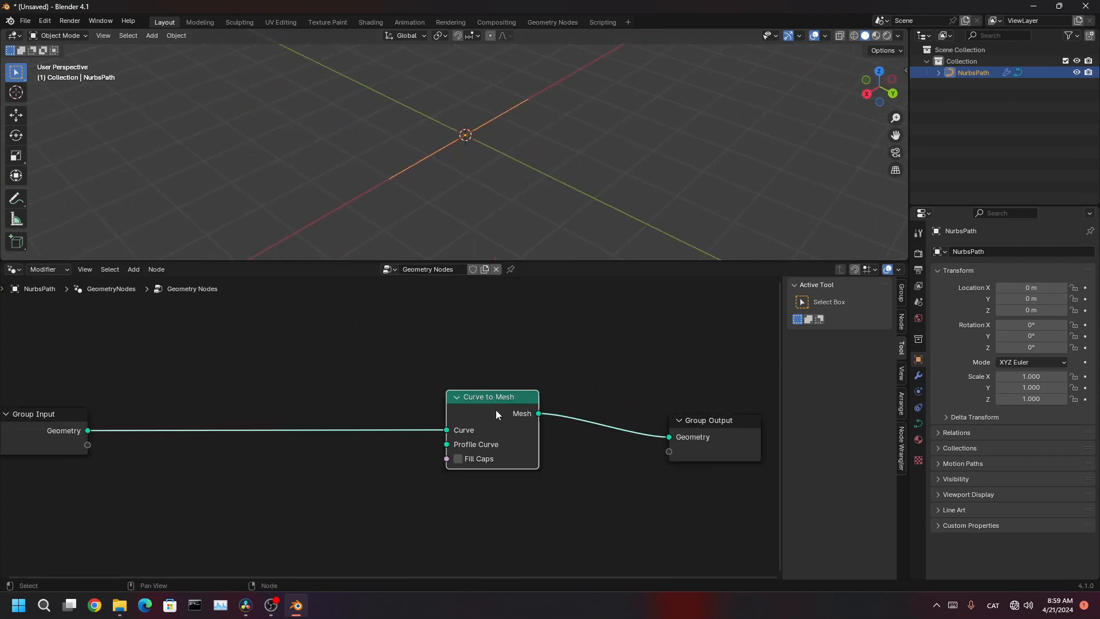
{"action": "scroll", "coordinate": [496, 411], "scroll_direction": "down", "scroll_amount": 3}
{"action": "middle_click_drag", "start_coordinate": [499, 415], "coordinate": [604, 411]}
{"action": "left_click_drag", "start_coordinate": [562, 418], "coordinate": [561, 404]}
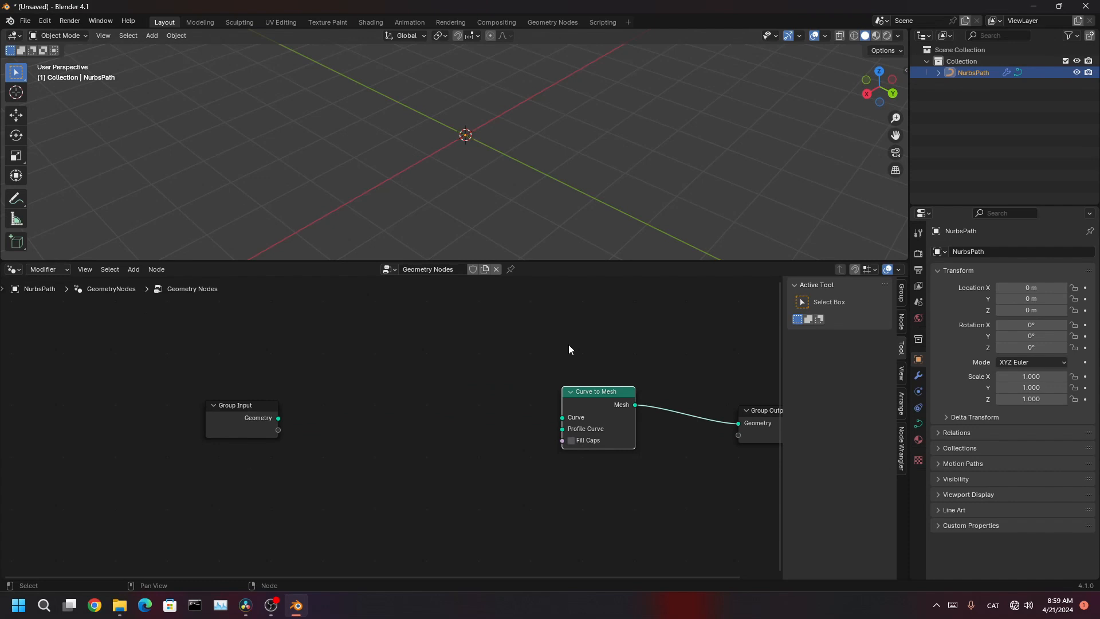
{"action": "key", "text": "ctrl+z"}
- Add a Curve Line node linked to the Profile Curve input of Curve to Mesh and place it below Group Input
{"action": "scroll", "coordinate": [556, 387], "scroll_direction": "up", "scroll_amount": 5}
{"action": "middle_click_drag", "start_coordinate": [607, 441], "coordinate": [543, 415]}
{"action": "left_click_drag", "start_coordinate": [637, 349], "coordinate": [513, 350]}
{"action": "middle_click_drag", "start_coordinate": [466, 412], "coordinate": [619, 407]}
{"action": "left_click_drag", "start_coordinate": [611, 398], "coordinate": [530, 457]}
{"action": "type", "text": "curve"}
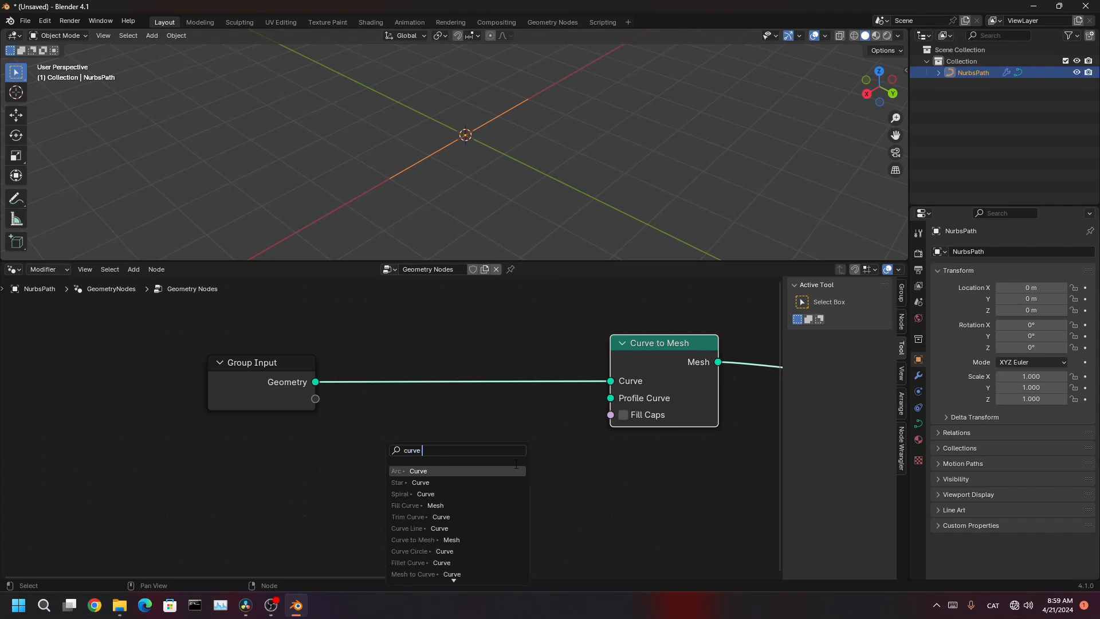
{"action": "type", "text": " line"}
{"action": "key", "text": "Return"}
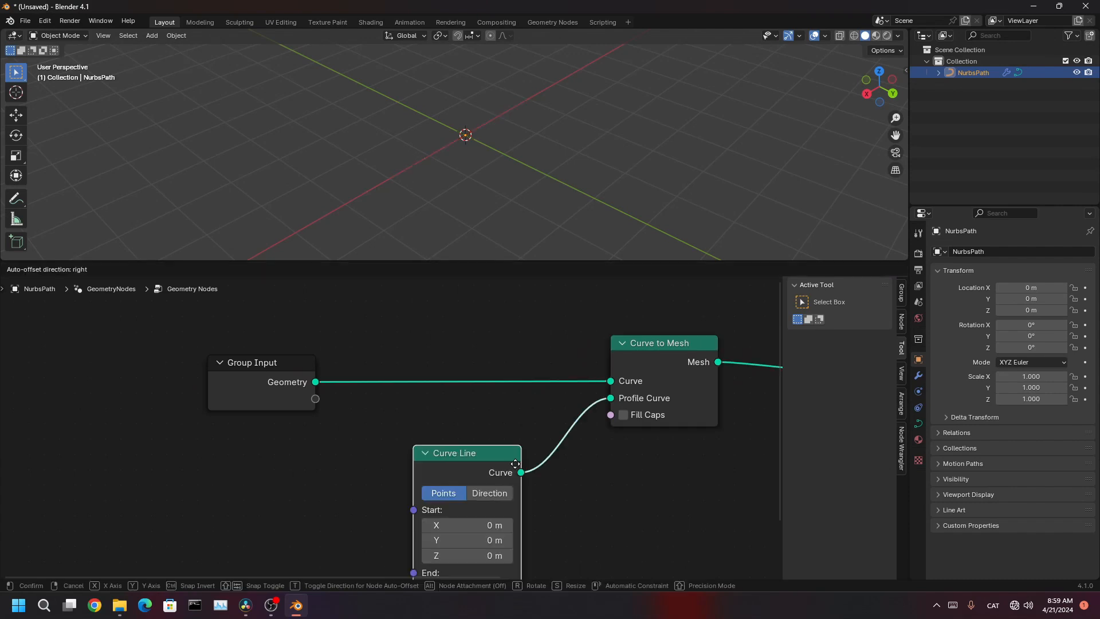
{"action": "left_click", "coordinate": [375, 452]}
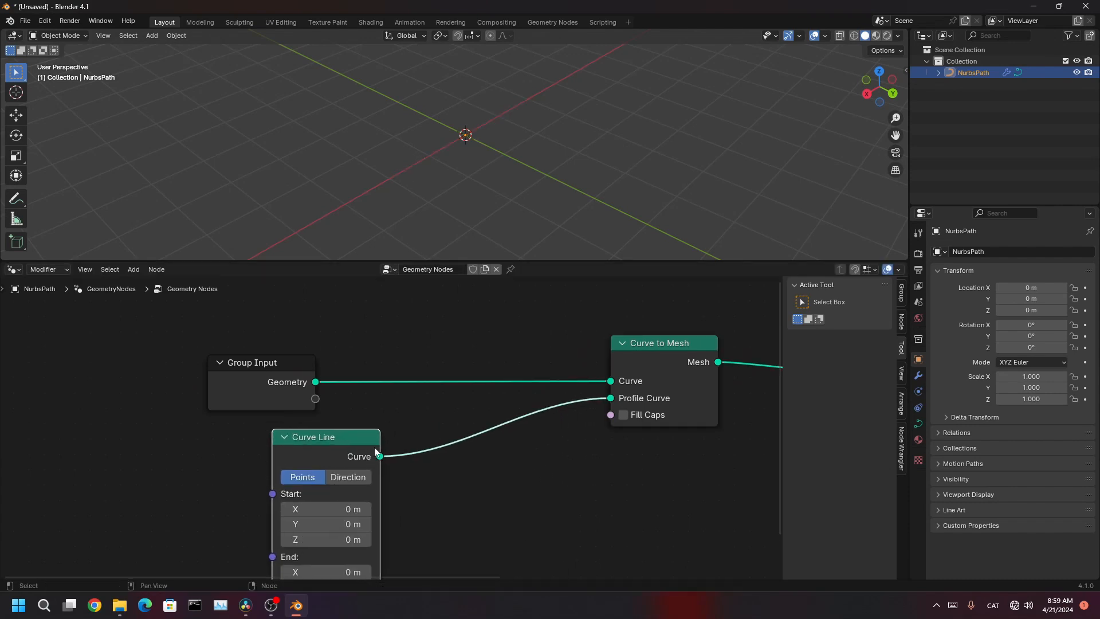
- Cut the link between Curve Line and Profile Curve, and enter Edit Mode on the path
{"action": "right_click_drag", "start_coordinate": [438, 438], "coordinate": [503, 569], "text": "ctrl"}
{"action": "middle_click_drag", "start_coordinate": [565, 200], "coordinate": [562, 151]}
{"action": "scroll", "coordinate": [574, 193], "scroll_direction": "up", "scroll_amount": 4}
{"action": "scroll", "coordinate": [562, 152], "scroll_direction": "down", "scroll_amount": 5}
{"action": "key", "text": "Tab"}
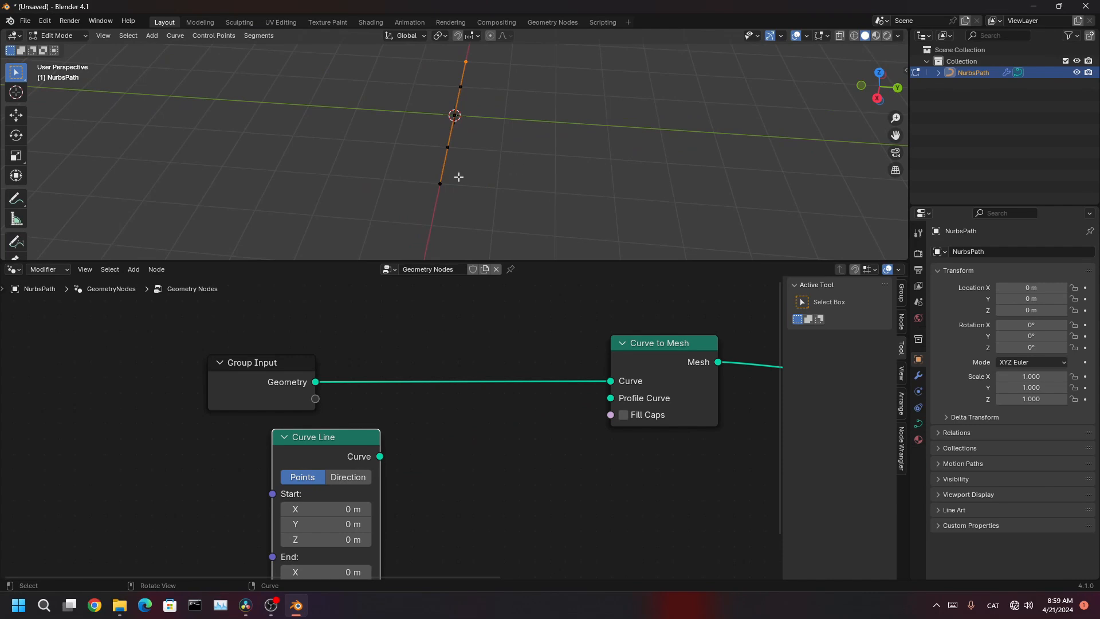
- Sketch annotation strokes running sideways across the path to illustrate the profile line's extent, and erase them
{"action": "left_click", "coordinate": [17, 199]}
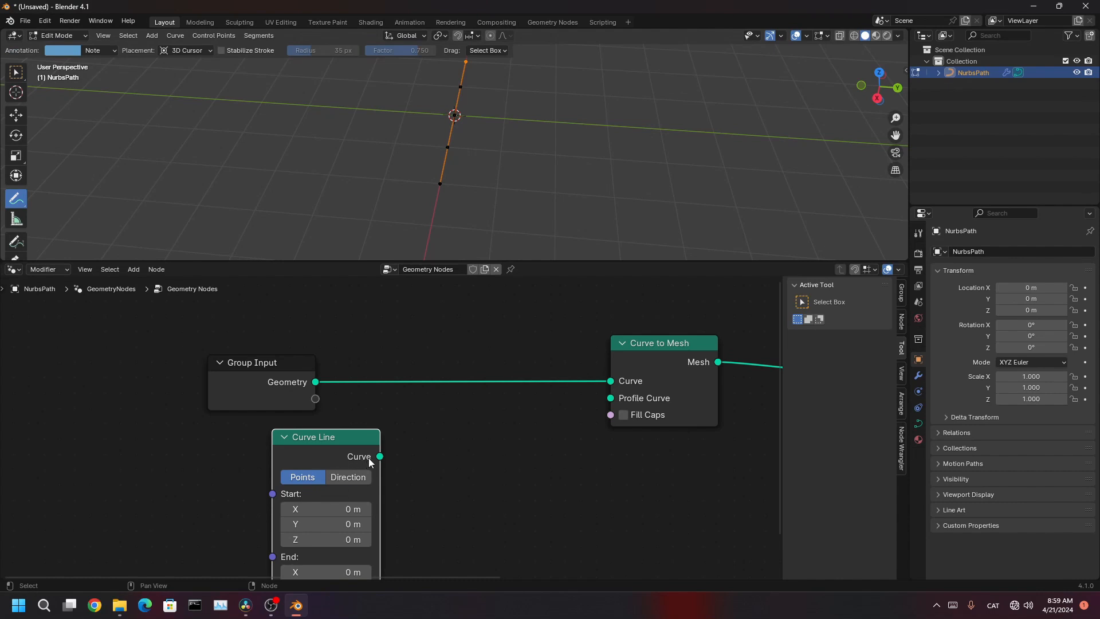
{"action": "left_click_drag", "start_coordinate": [379, 457], "coordinate": [409, 438]}
{"action": "left_click_drag", "start_coordinate": [440, 183], "coordinate": [537, 192]}
{"action": "mouse_move", "coordinate": [545, 176]}
{"action": "left_mouse_down", "text": "ctrl"}
{"action": "mouse_move", "coordinate": [405, 177]}
{"action": "mouse_move", "coordinate": [508, 176]}
{"action": "left_mouse_up", "text": "ctrl"}
{"action": "left_click_drag", "start_coordinate": [440, 182], "coordinate": [560, 183]}
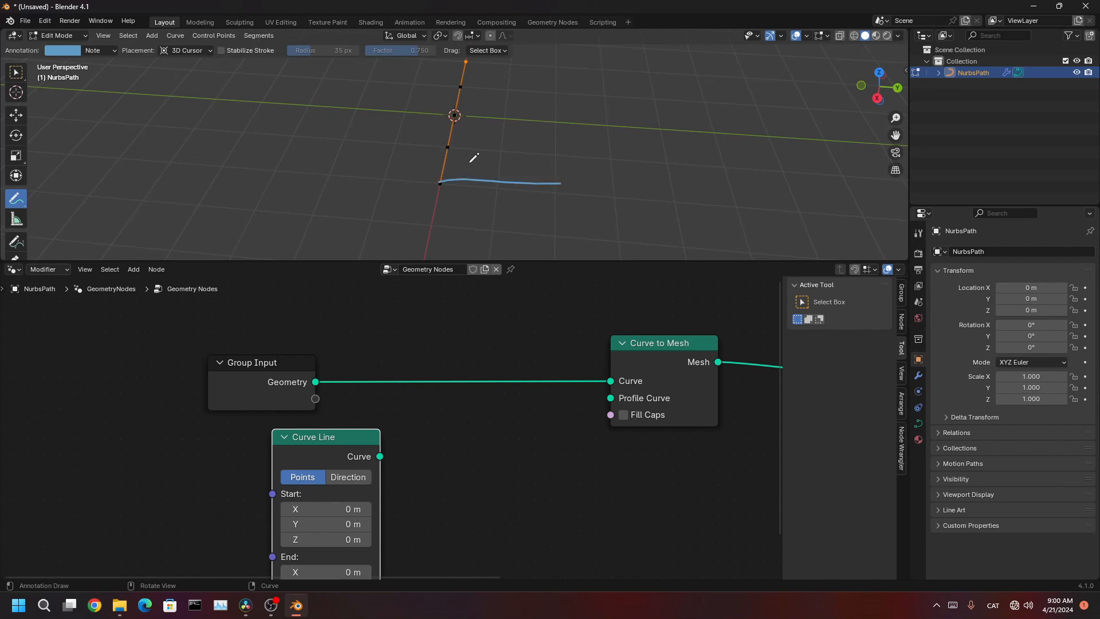
{"action": "mouse_move", "coordinate": [444, 165]}
{"action": "left_mouse_down"}
{"action": "mouse_move", "coordinate": [486, 164]}
{"action": "mouse_move", "coordinate": [478, 157]}
{"action": "mouse_move", "coordinate": [503, 138]}
{"action": "mouse_move", "coordinate": [480, 109]}
{"action": "left_mouse_up"}
{"action": "mouse_move", "coordinate": [468, 92]}
{"action": "left_mouse_down"}
{"action": "mouse_move", "coordinate": [485, 94]}
{"action": "mouse_move", "coordinate": [475, 87]}
{"action": "left_mouse_up"}
{"action": "middle_click_drag", "start_coordinate": [458, 119], "coordinate": [565, 149], "text": "shift"}
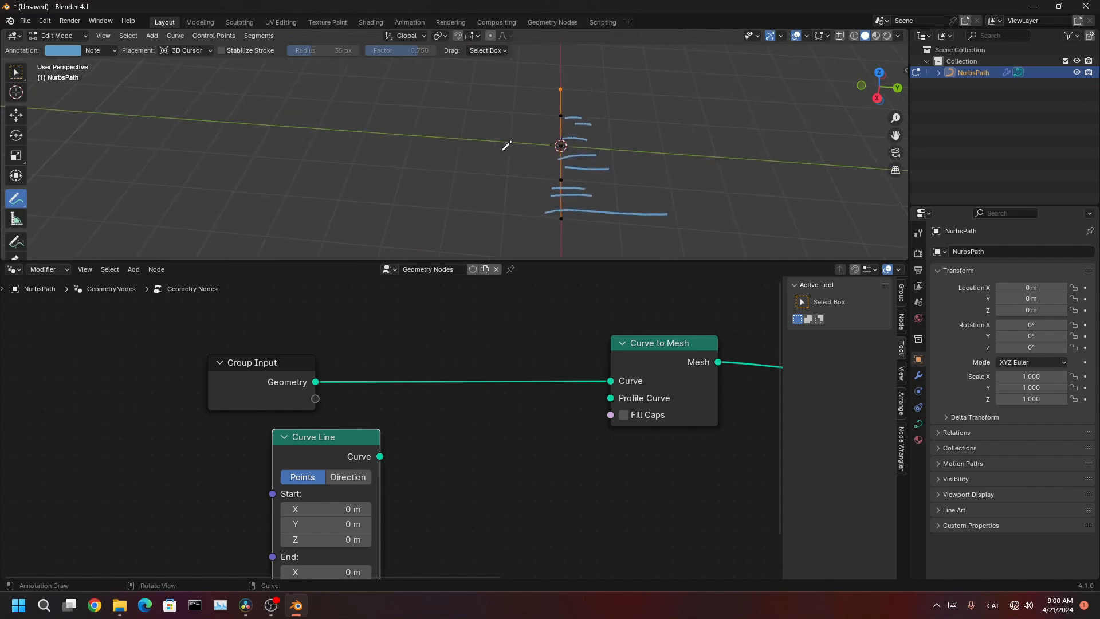
{"action": "left_click_drag", "start_coordinate": [502, 141], "coordinate": [391, 122]}
{"action": "left_click_drag", "start_coordinate": [319, 116], "coordinate": [314, 118]}
{"action": "left_click_drag", "start_coordinate": [525, 176], "coordinate": [480, 171]}
{"action": "mouse_move", "coordinate": [562, 172]}
{"action": "left_mouse_down"}
{"action": "mouse_move", "coordinate": [505, 170]}
{"action": "mouse_move", "coordinate": [538, 137]}
{"action": "mouse_move", "coordinate": [514, 100]}
{"action": "left_mouse_up"}
{"action": "scroll", "coordinate": [606, 195], "scroll_direction": "up", "scroll_amount": 4}
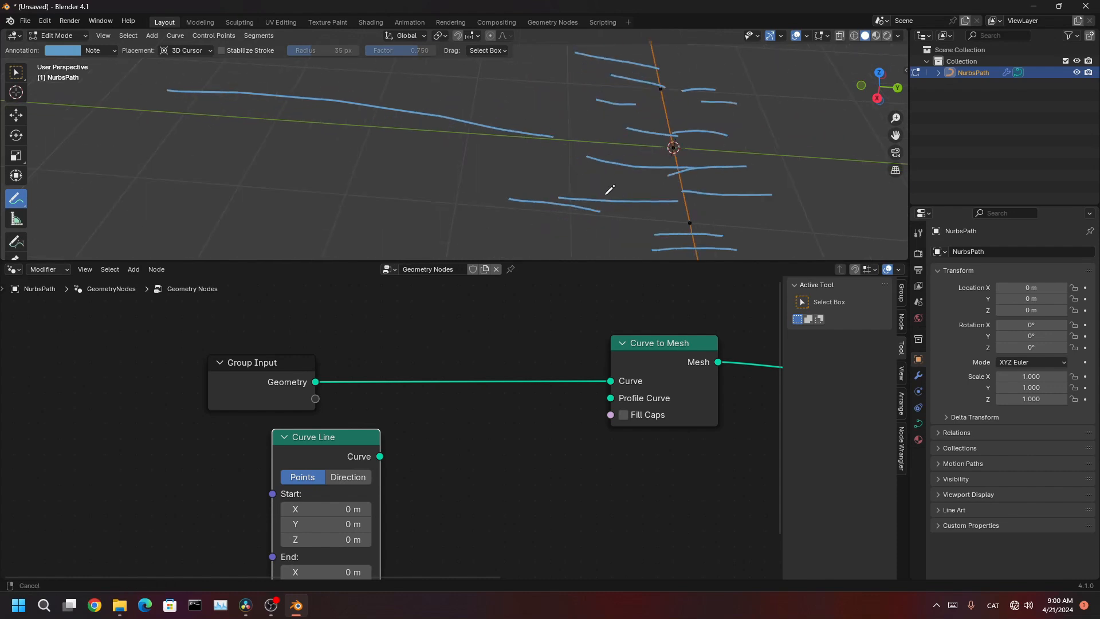
{"action": "middle_click_drag", "start_coordinate": [609, 191], "coordinate": [581, 205]}
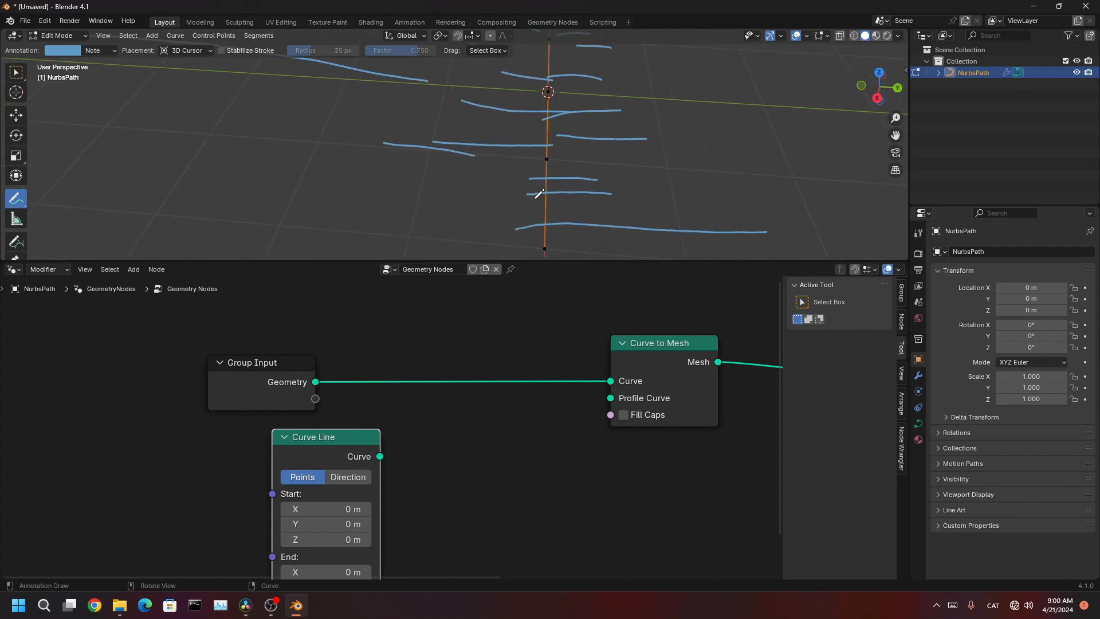
{"action": "scroll", "coordinate": [540, 193], "scroll_direction": "down", "scroll_amount": 4}
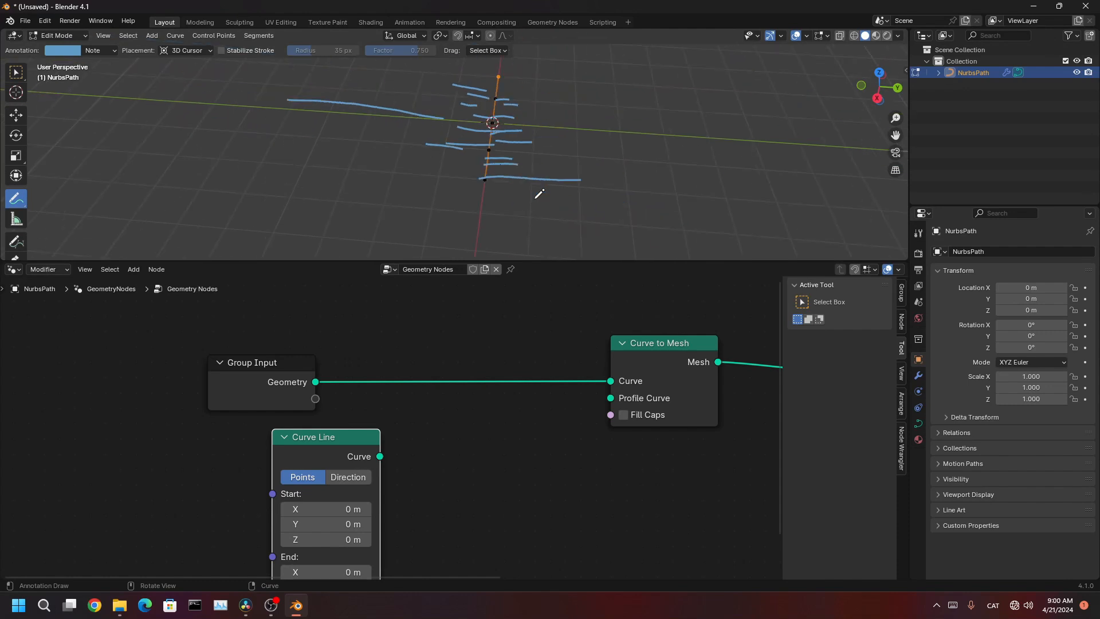
{"action": "mouse_move", "coordinate": [506, 110]}
{"action": "left_mouse_down", "text": "ctrl"}
{"action": "mouse_move", "coordinate": [412, 104]}
{"action": "mouse_move", "coordinate": [296, 71]}
{"action": "left_mouse_up", "text": "ctrl"}
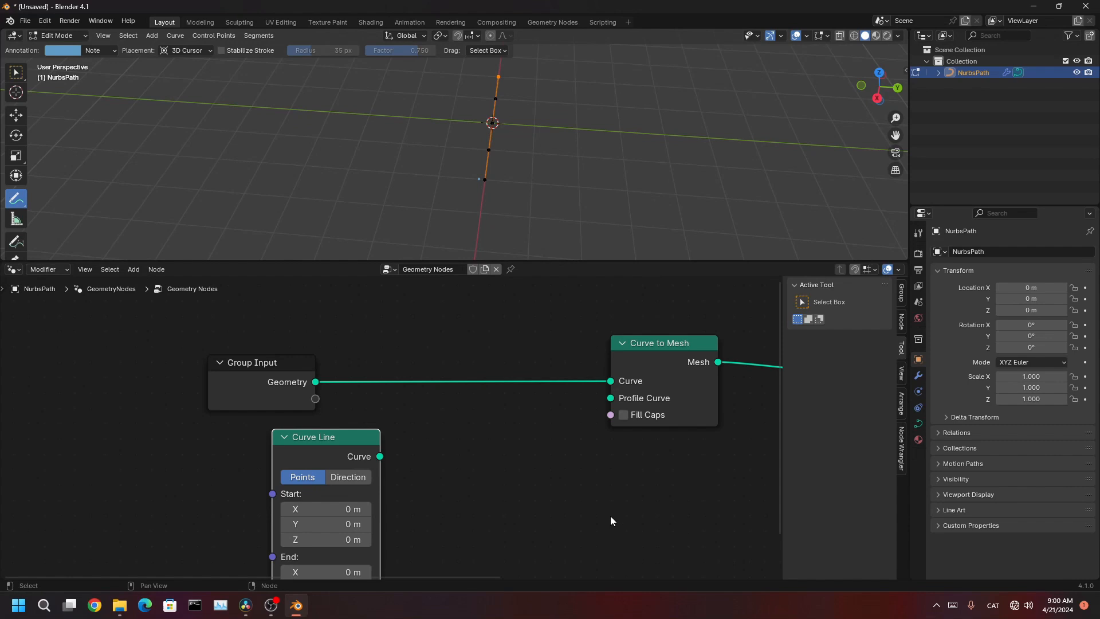
- Reconnect the Curve Line node's output to the Profile Curve input of Curve to Mesh
{"action": "scroll", "coordinate": [385, 459], "scroll_direction": "up", "scroll_amount": 2}
{"action": "middle_click_drag", "start_coordinate": [330, 476], "coordinate": [262, 475]}
{"action": "left_click_drag", "start_coordinate": [315, 457], "coordinate": [584, 389]}
{"action": "scroll", "coordinate": [577, 427], "scroll_direction": "up", "scroll_amount": 1}
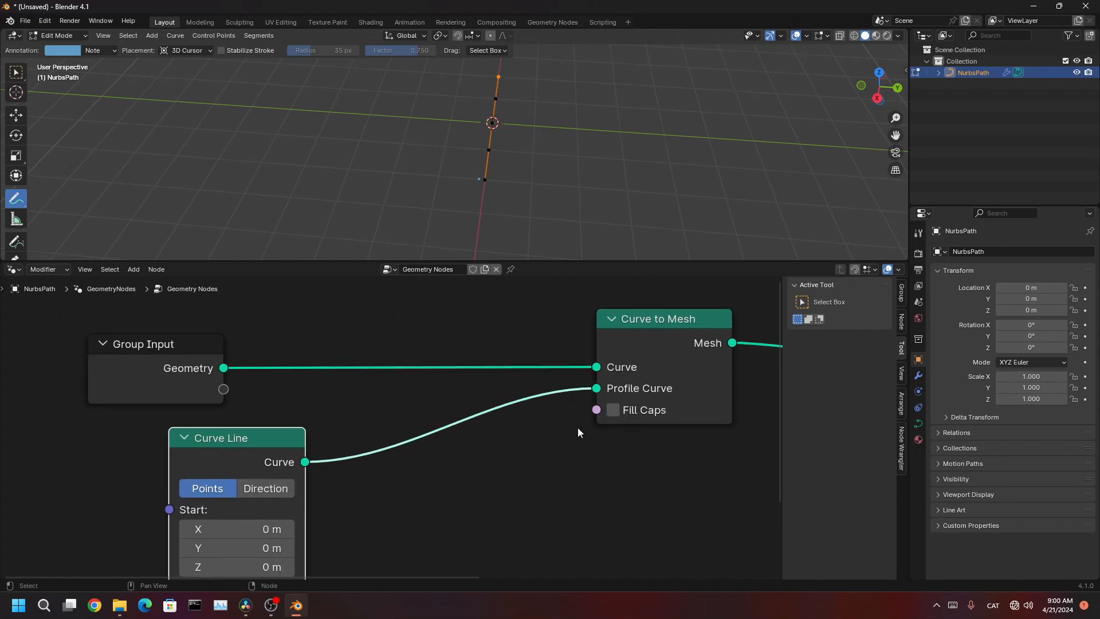
- Set the Curve Line's End point to Z 0 m and X 1 m
{"action": "middle_click_drag", "start_coordinate": [399, 519], "coordinate": [397, 419]}
{"action": "scroll", "coordinate": [397, 418], "scroll_direction": "up", "scroll_amount": 1}
{"action": "middle_click_drag", "start_coordinate": [350, 514], "coordinate": [580, 450]}
{"action": "scroll", "coordinate": [538, 394], "scroll_direction": "up", "scroll_amount": 1}
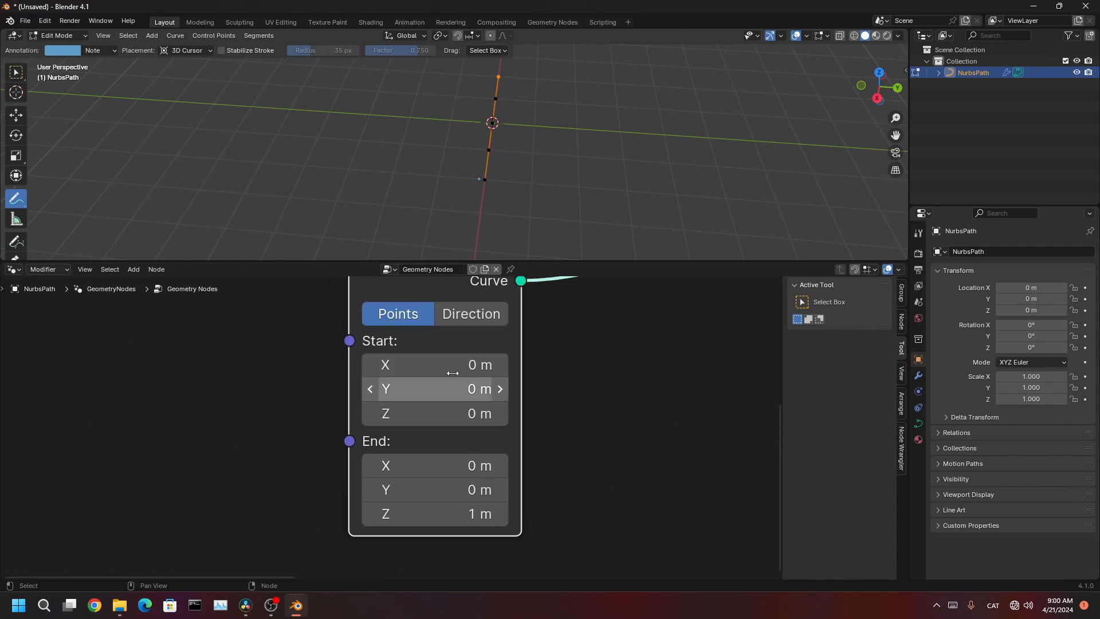
{"action": "left_click", "coordinate": [454, 509]}
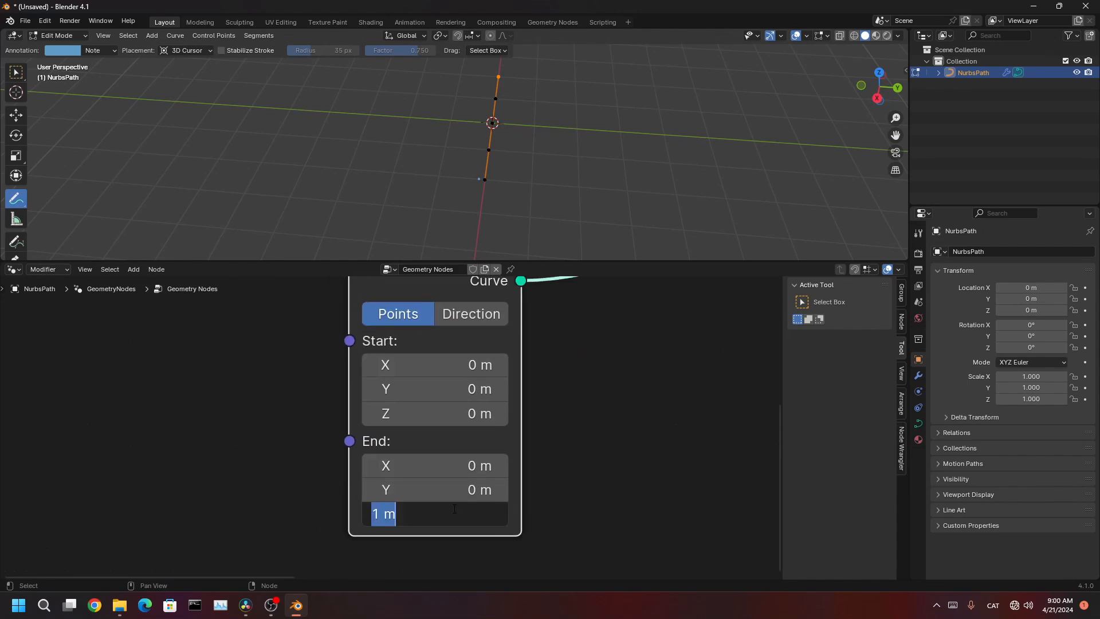
{"action": "type", "text": "0"}
{"action": "key", "text": "Return"}
{"action": "left_click", "coordinate": [449, 456]}
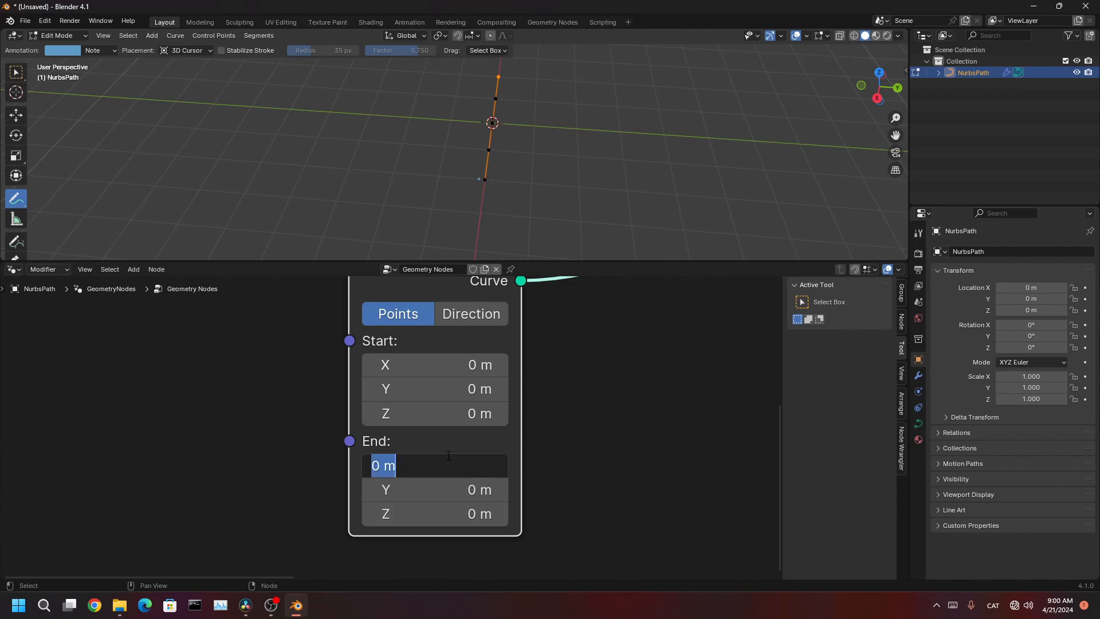
{"action": "type", "text": "1"}
{"action": "key", "text": "Return"}
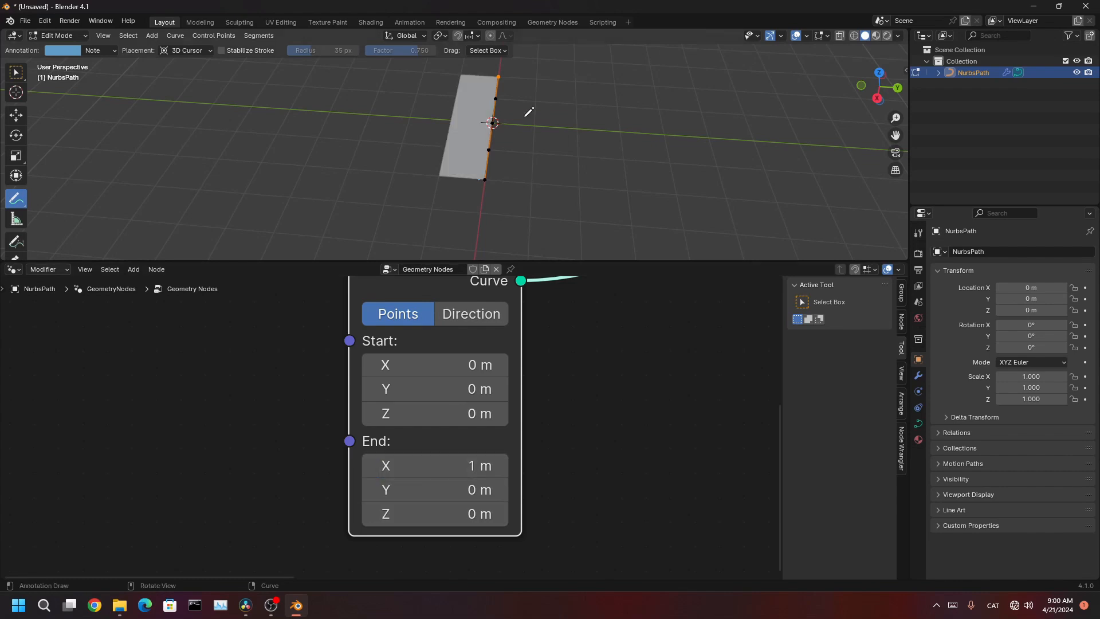
- Set the Curve Line's Start X to -1 m so the strip extends to both sides of the path
{"action": "middle_click_drag", "start_coordinate": [528, 111], "coordinate": [570, 166]}
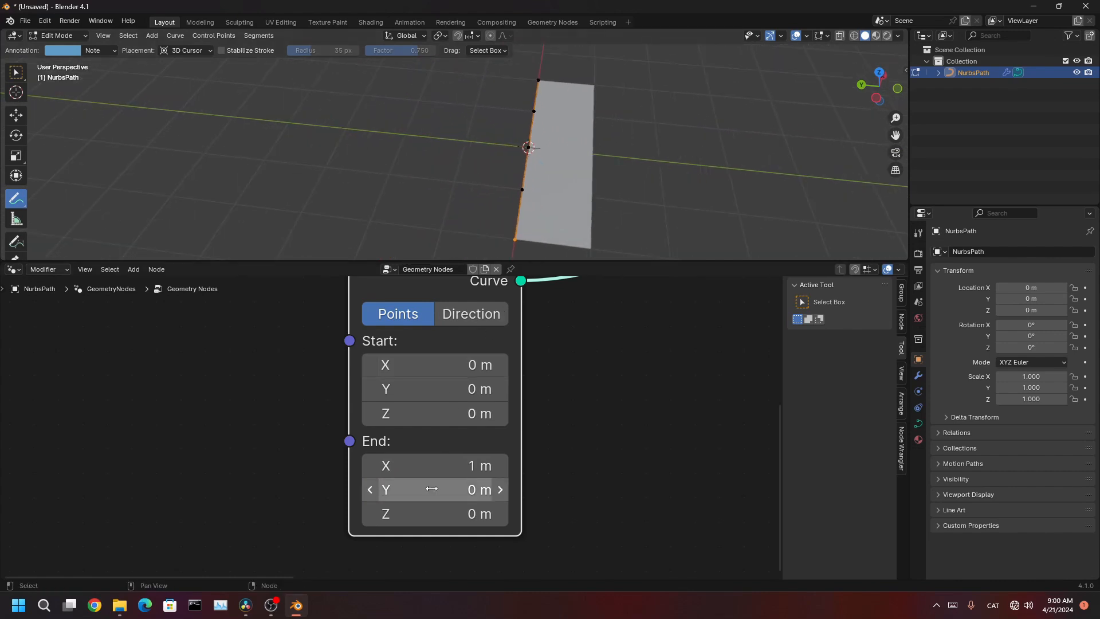
{"action": "left_click", "coordinate": [432, 365]}
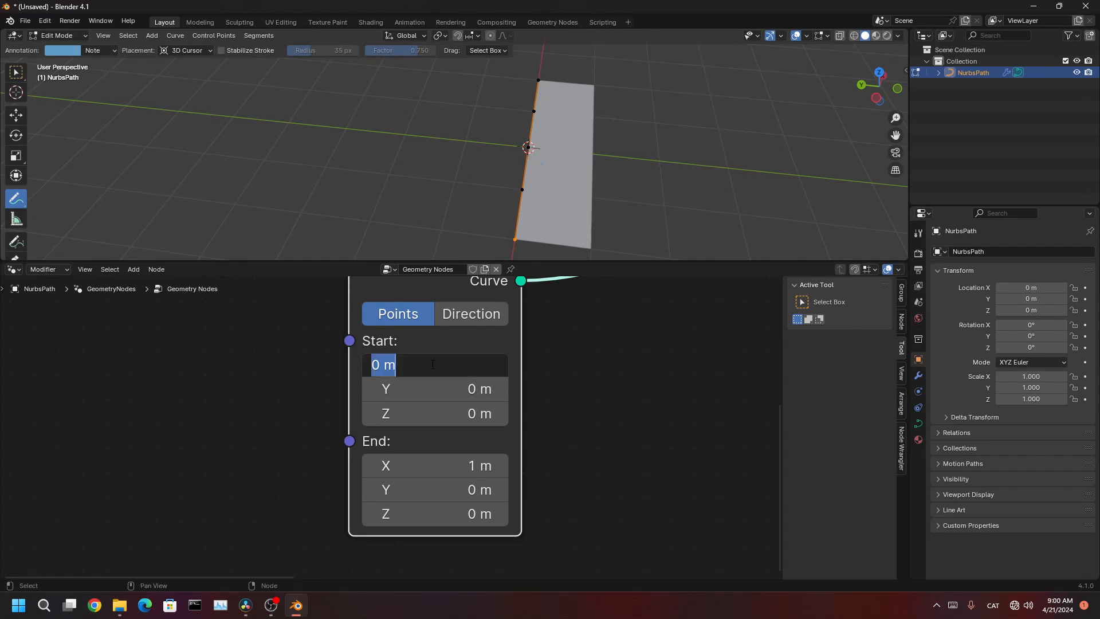
{"action": "type", "text": "-1"}
{"action": "key", "text": "Return"}
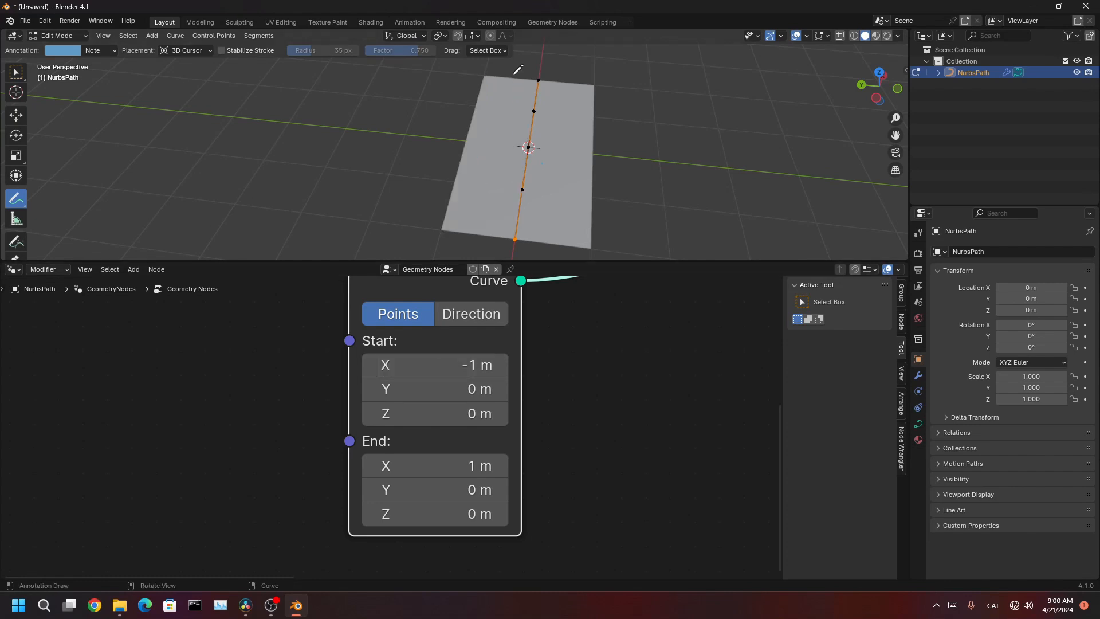
{"action": "middle_click_drag", "start_coordinate": [585, 172], "coordinate": [534, 181], "text": "shift"}
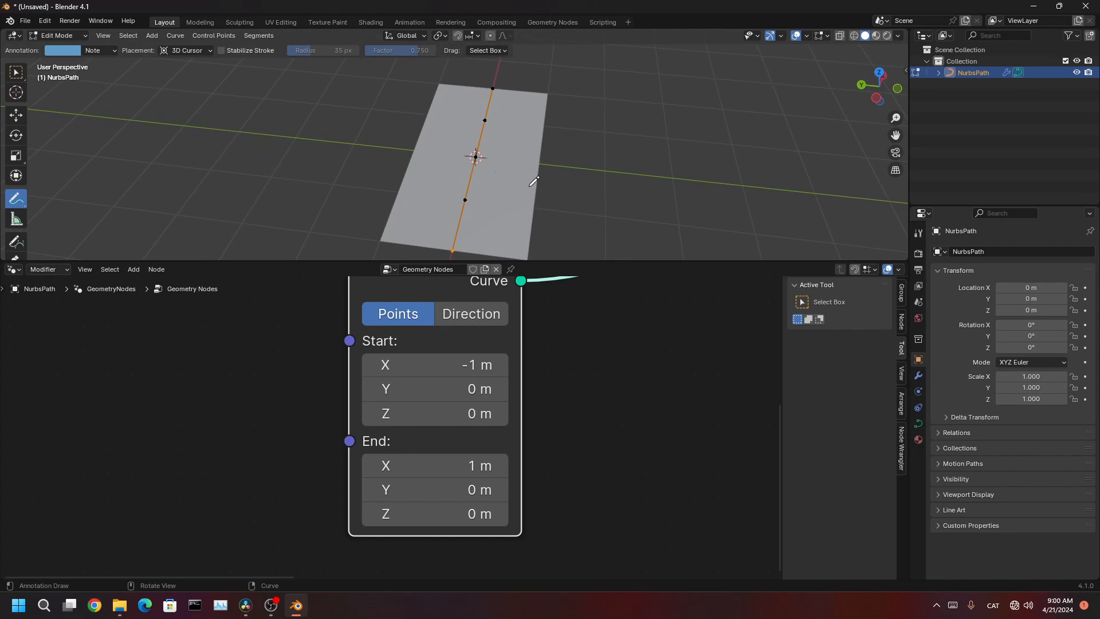
{"action": "middle_click_drag", "start_coordinate": [534, 181], "coordinate": [608, 143]}
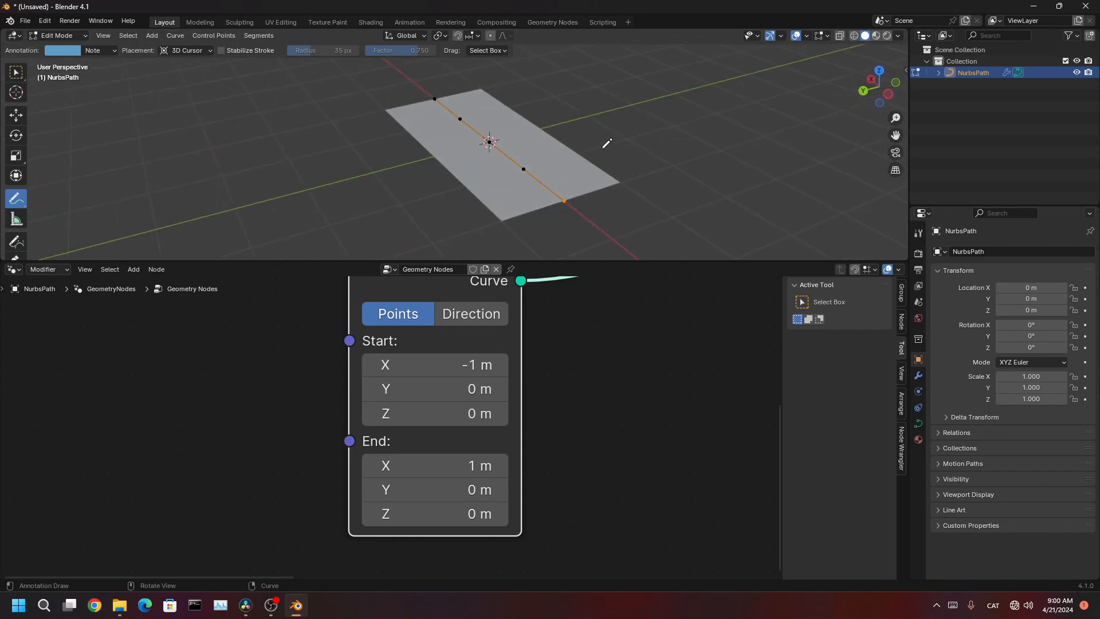
{"action": "scroll", "coordinate": [606, 144], "scroll_direction": "up", "scroll_amount": 1}
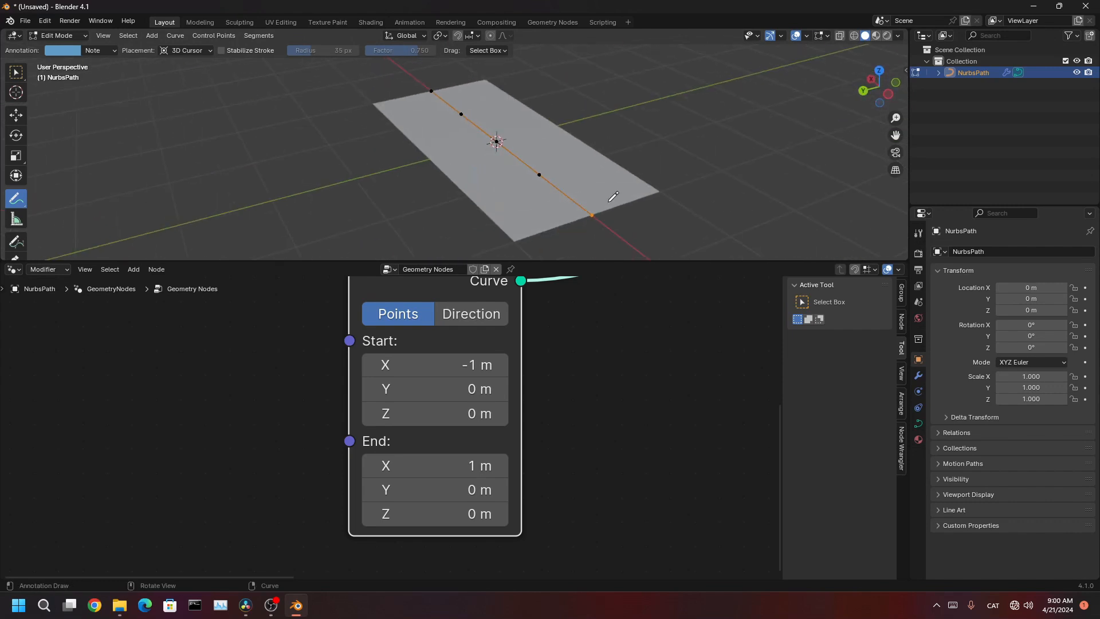
{"action": "scroll", "coordinate": [545, 388], "scroll_direction": "down", "scroll_amount": 1}
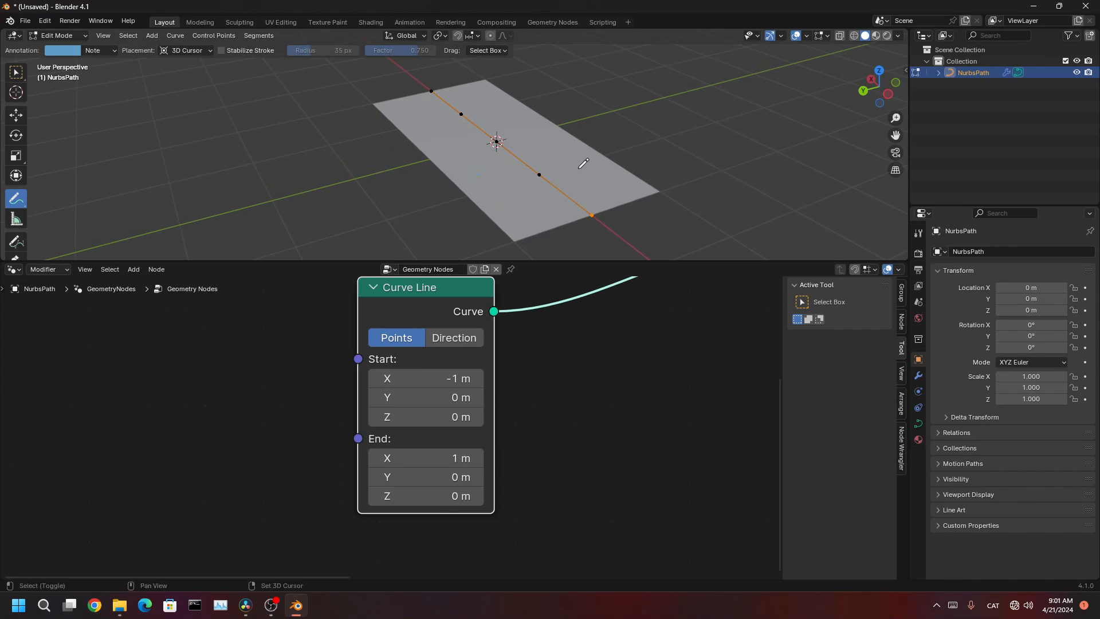
- Switch the 3D viewport to wireframe and maximize it to examine the strip's cross edges
{"action": "key", "text": "shift+z"}
{"action": "scroll", "coordinate": [623, 212], "scroll_direction": "up", "scroll_amount": 3}
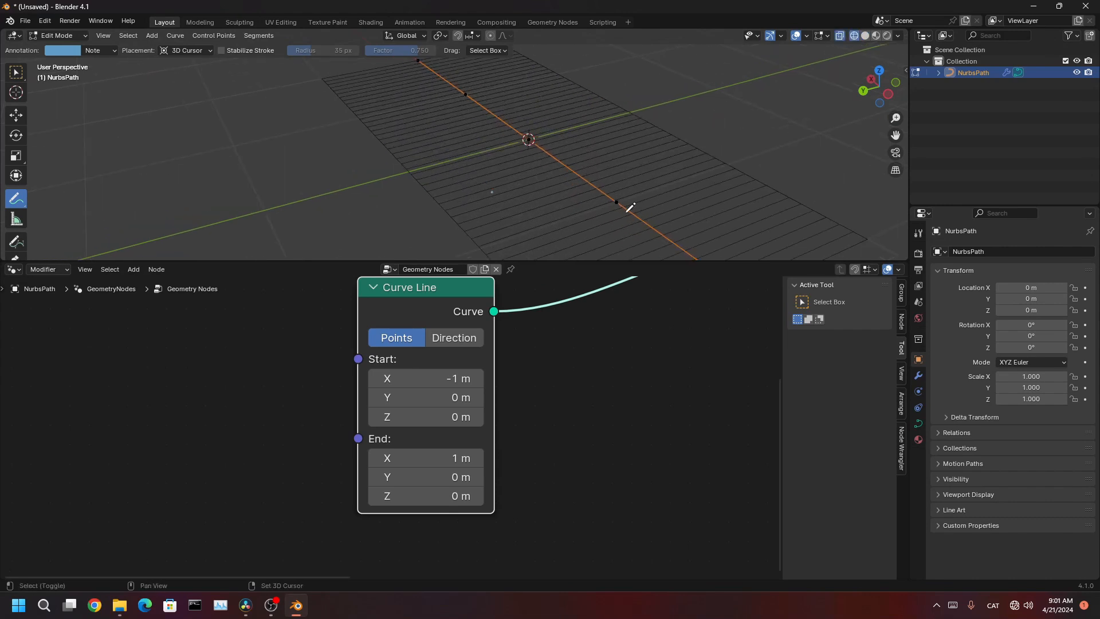
{"action": "middle_click_drag", "start_coordinate": [625, 212], "coordinate": [498, 75], "text": "shift"}
{"action": "middle_click_drag", "start_coordinate": [583, 153], "coordinate": [554, 179]}
{"action": "key", "text": "ctrl+space"}
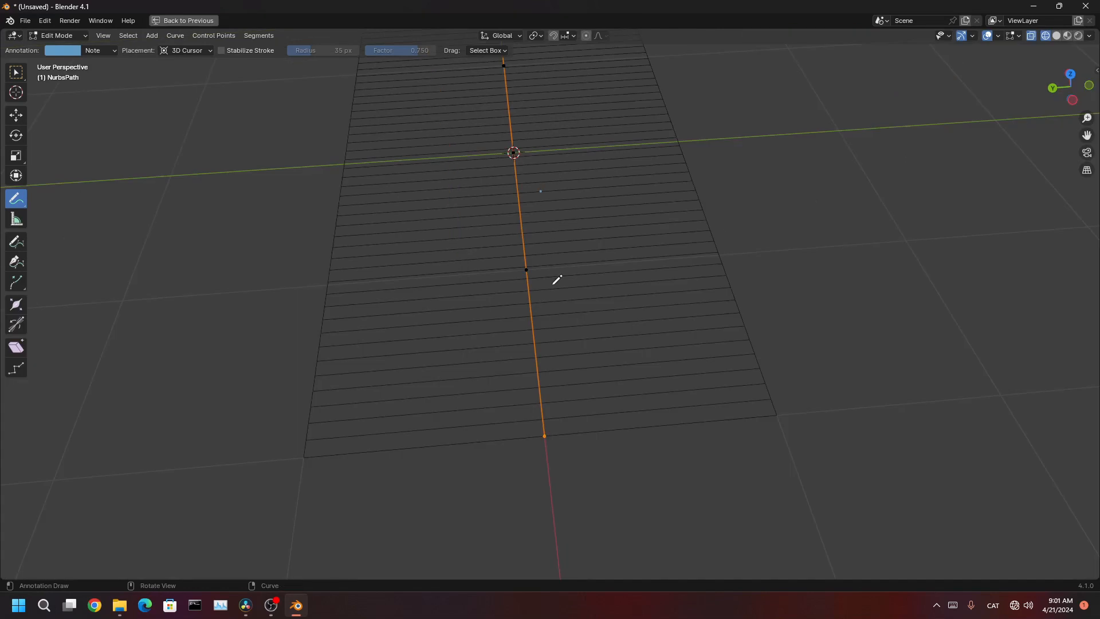
{"action": "middle_click_drag", "start_coordinate": [557, 283], "coordinate": [626, 253]}
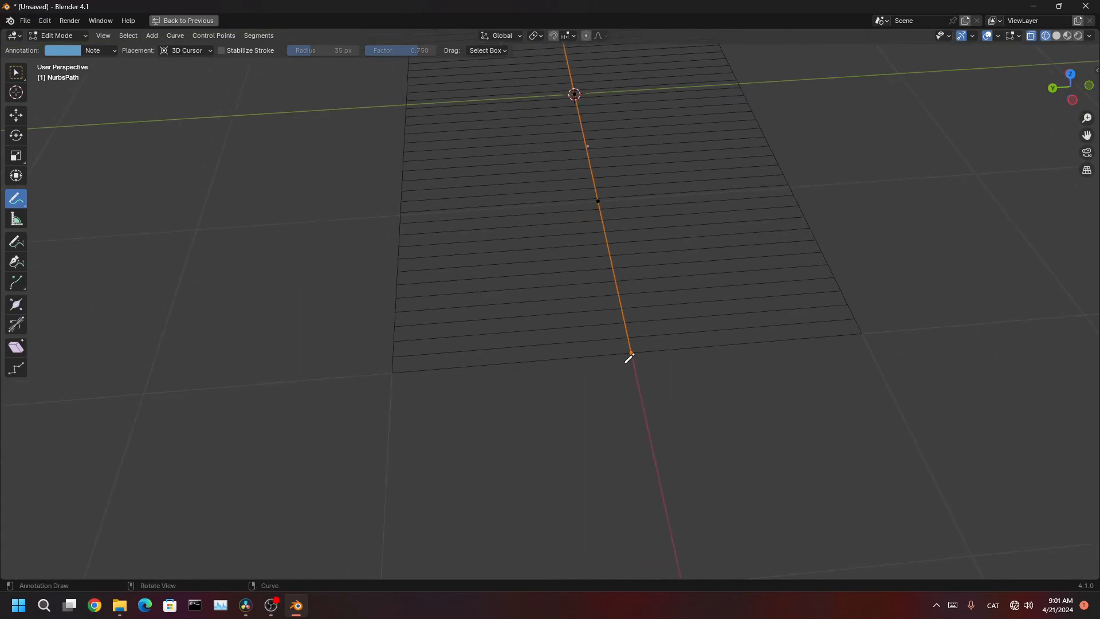
- Draw annotation strokes over the cross edges on one half of the strip and along its outer edge
{"action": "left_click_drag", "start_coordinate": [632, 353], "coordinate": [294, 359]}
{"action": "left_click_drag", "start_coordinate": [615, 337], "coordinate": [389, 344]}
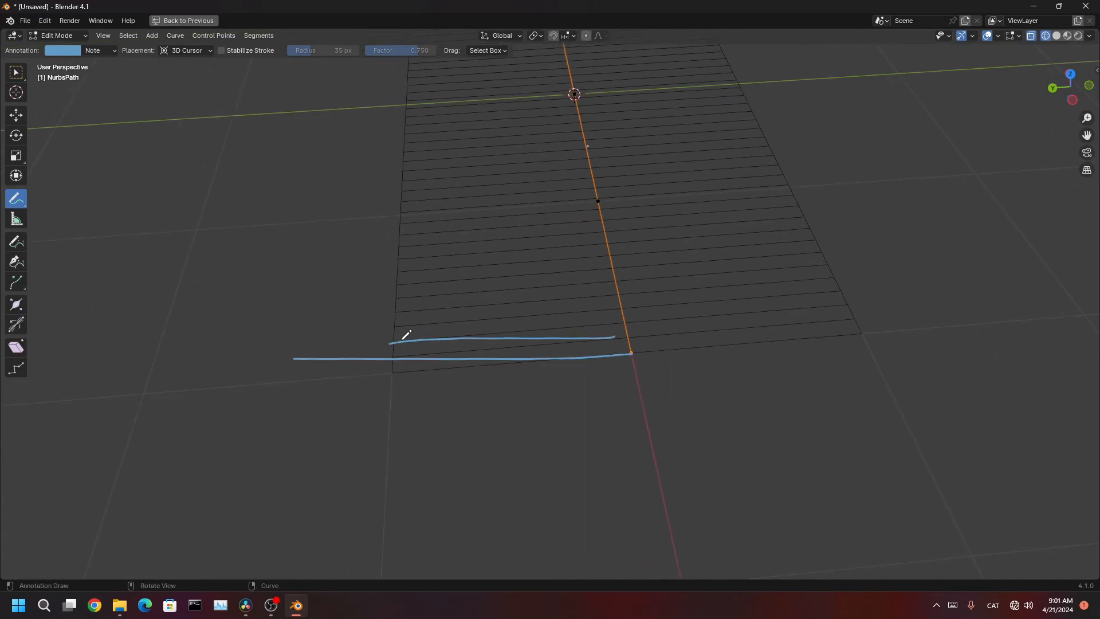
{"action": "left_click_drag", "start_coordinate": [616, 312], "coordinate": [529, 315]}
{"action": "left_click_drag", "start_coordinate": [425, 331], "coordinate": [397, 339]}
{"action": "mouse_move", "coordinate": [402, 105]}
{"action": "left_mouse_down"}
{"action": "mouse_move", "coordinate": [403, 362]}
{"action": "mouse_move", "coordinate": [394, 326]}
{"action": "left_mouse_up"}
{"action": "left_click_drag", "start_coordinate": [393, 303], "coordinate": [392, 247]}
{"action": "scroll", "coordinate": [400, 200], "scroll_direction": "down", "scroll_amount": 5}
{"action": "middle_click_drag", "start_coordinate": [399, 199], "coordinate": [403, 292], "text": "shift"}
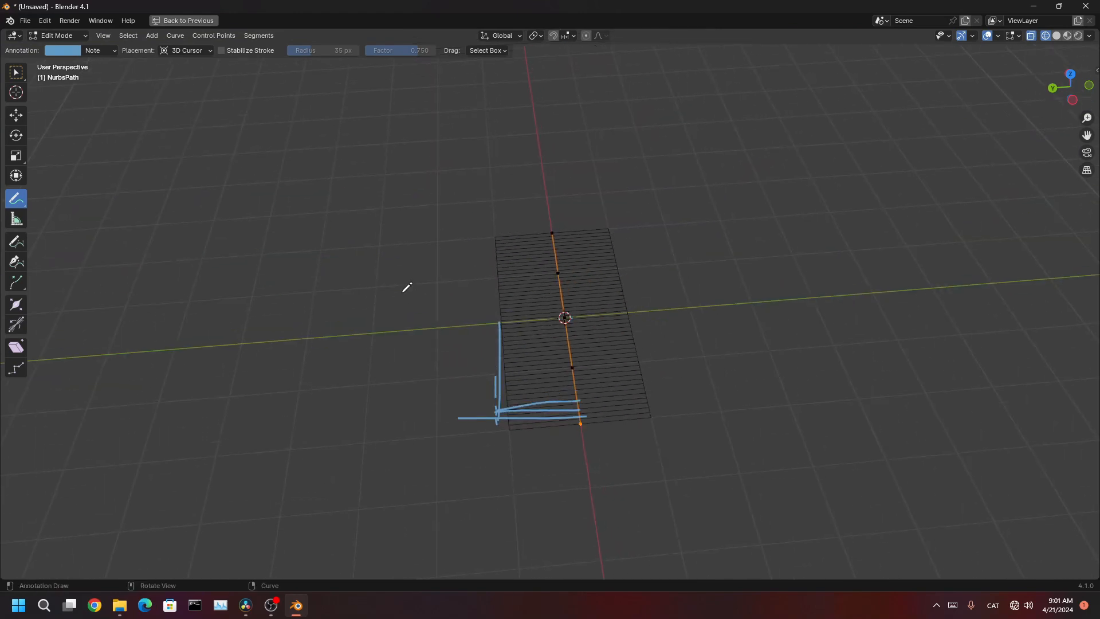
- Return to solid shading, erase the annotation strokes on the strip, and restore the split layout in Edit Mode
{"action": "key", "text": "shift+z"}
{"action": "middle_click_drag", "start_coordinate": [605, 389], "coordinate": [577, 327], "text": "shift"}
{"action": "mouse_move", "coordinate": [573, 373]}
{"action": "left_mouse_down", "text": "ctrl"}
{"action": "mouse_move", "coordinate": [543, 363]}
{"action": "mouse_move", "coordinate": [421, 373]}
{"action": "mouse_move", "coordinate": [484, 283]}
{"action": "mouse_move", "coordinate": [479, 323]}
{"action": "left_mouse_up", "text": "ctrl"}
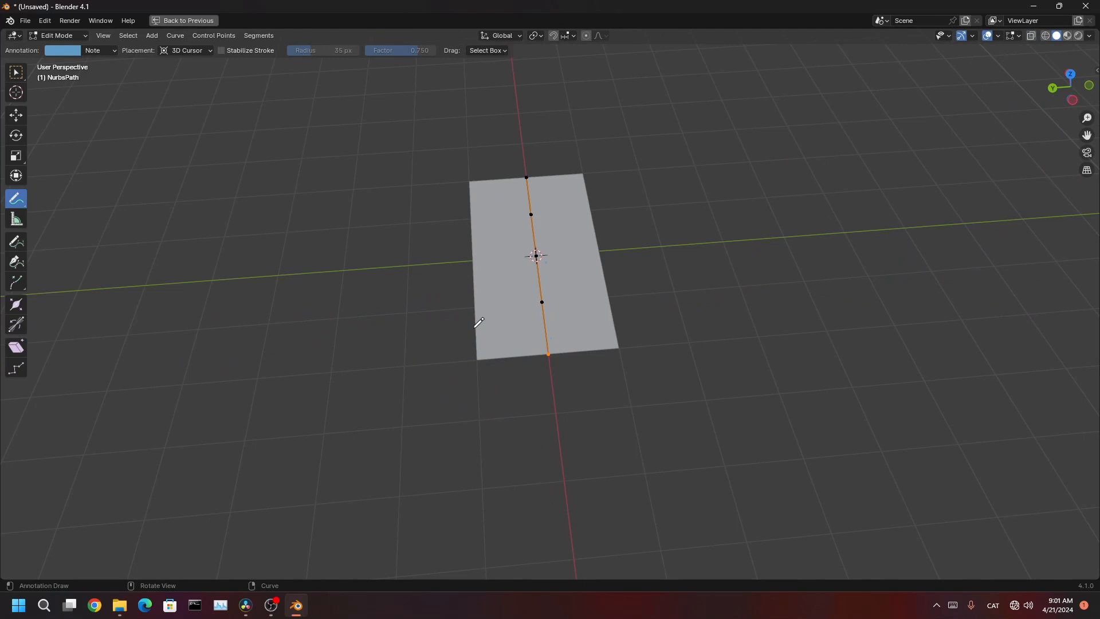
{"action": "key", "text": "Tab"}
{"action": "key", "text": "Tab"}
{"action": "key", "text": "ctrl+space"}
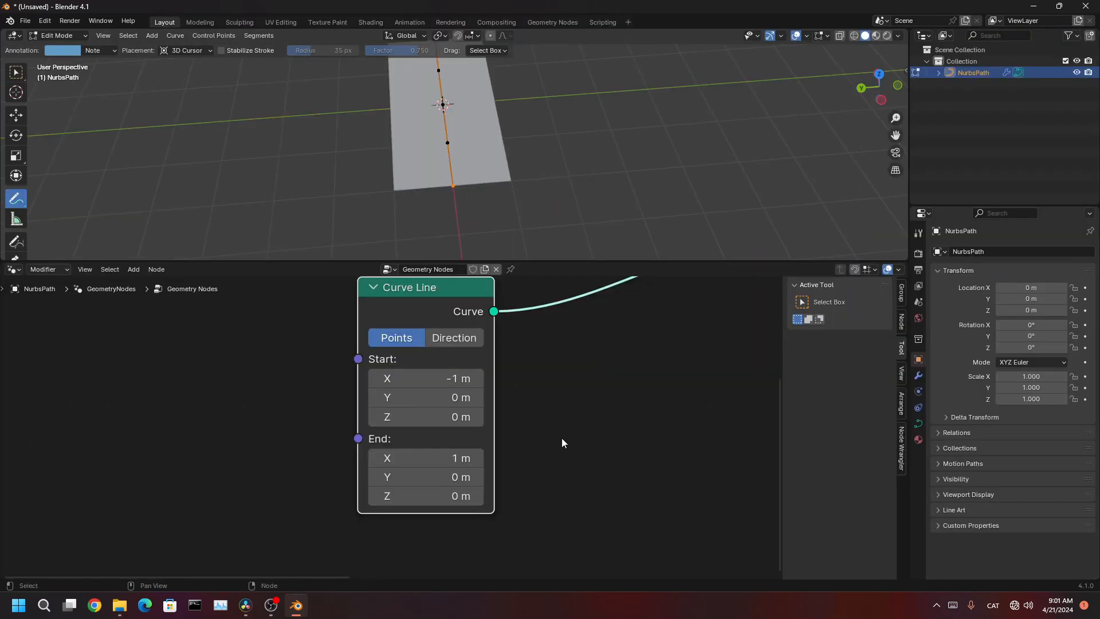
- Move the Curve to Mesh node closer to the Group Input and Curve Line nodes
{"action": "middle_click_drag", "start_coordinate": [562, 438], "coordinate": [513, 468]}
{"action": "scroll", "coordinate": [583, 409], "scroll_direction": "up", "scroll_amount": 1}
{"action": "scroll", "coordinate": [584, 409], "scroll_direction": "down", "scroll_amount": 6}
{"action": "middle_click_drag", "start_coordinate": [697, 414], "coordinate": [449, 513]}
{"action": "scroll", "coordinate": [449, 514], "scroll_direction": "up", "scroll_amount": 1}
{"action": "left_click_drag", "start_coordinate": [445, 321], "coordinate": [519, 398]}
{"action": "key", "text": "g"}
{"action": "left_click", "coordinate": [435, 394]}
{"action": "middle_click_drag", "start_coordinate": [515, 172], "coordinate": [554, 197]}
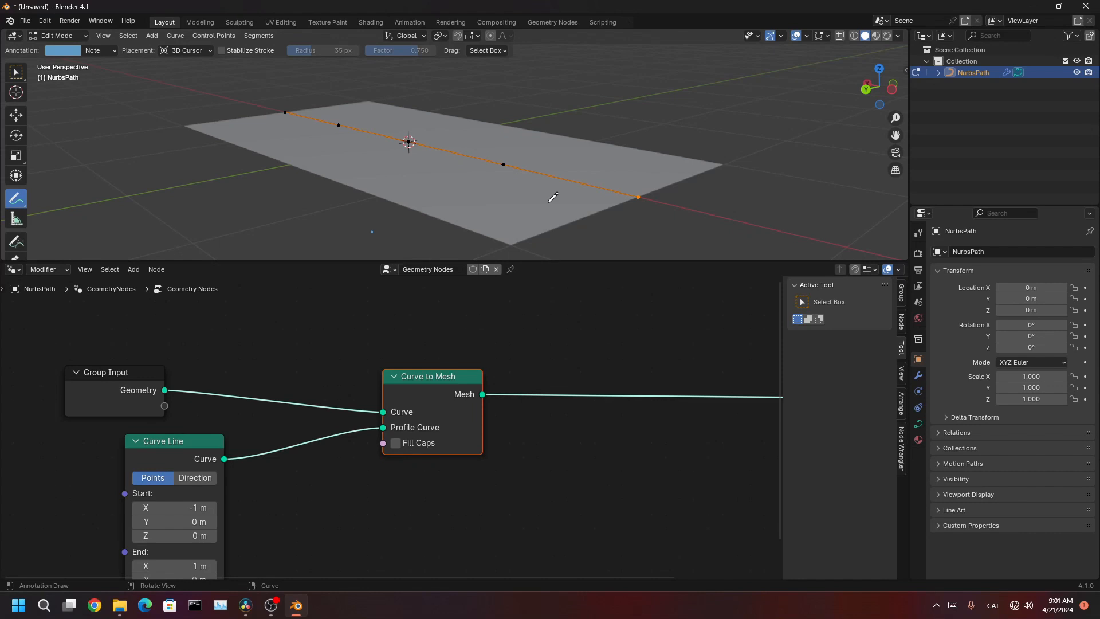
- Insert an Extrude Mesh node between Curve to Mesh and Group Output, and space the two mesh nodes apart
{"action": "middle_click_drag", "start_coordinate": [642, 395], "coordinate": [562, 429]}
{"action": "key", "text": "shift+a"}
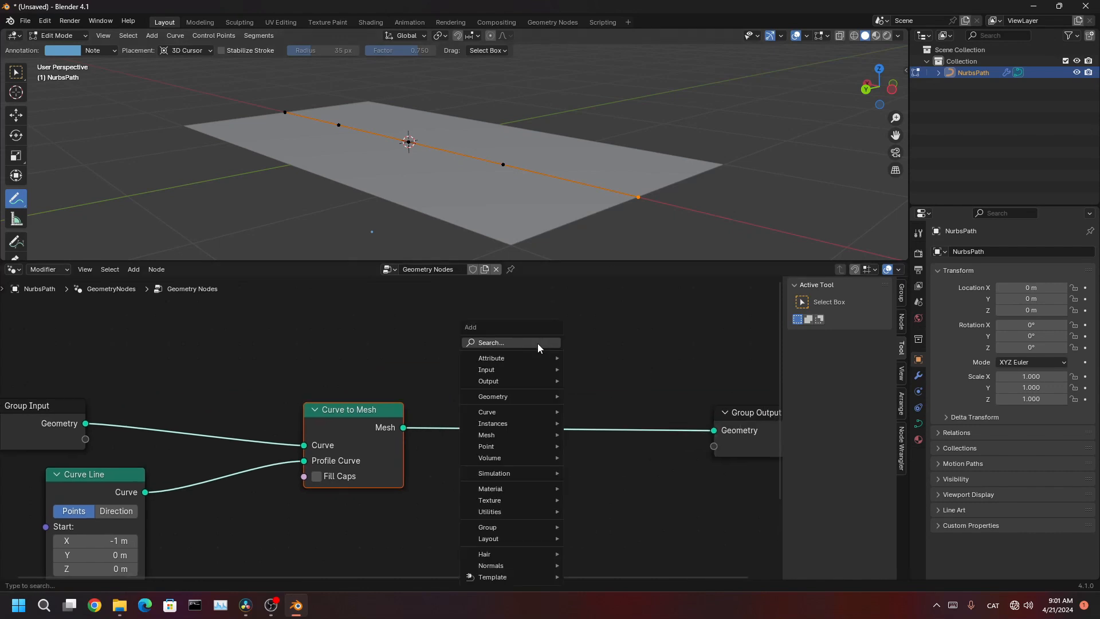
{"action": "left_click", "coordinate": [538, 343]}
{"action": "type", "text": "extrude"}
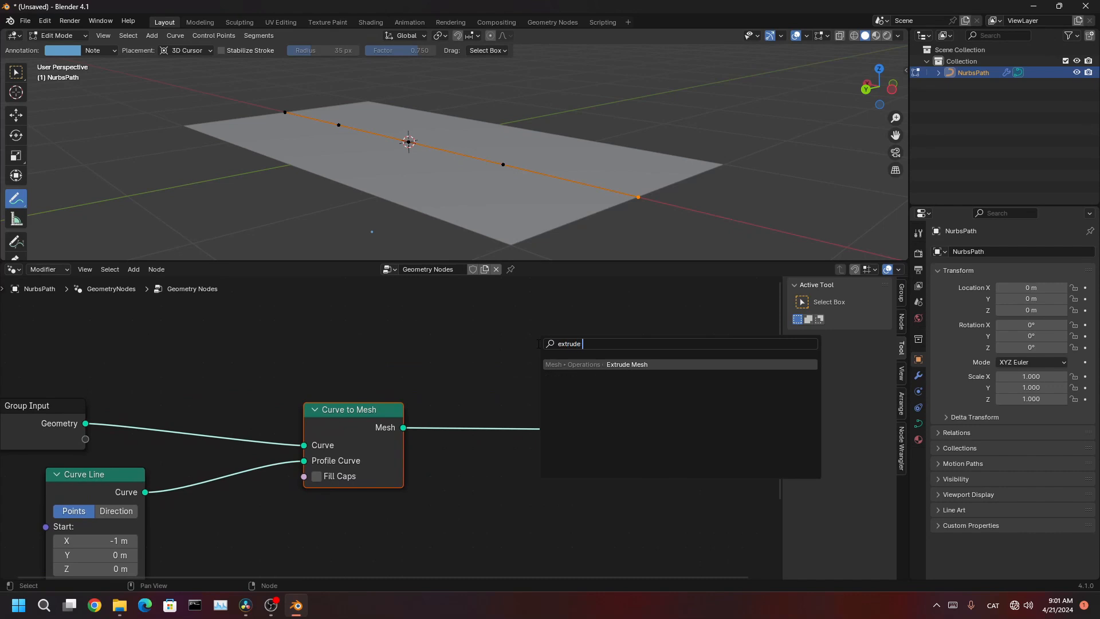
{"action": "key", "text": "Return"}
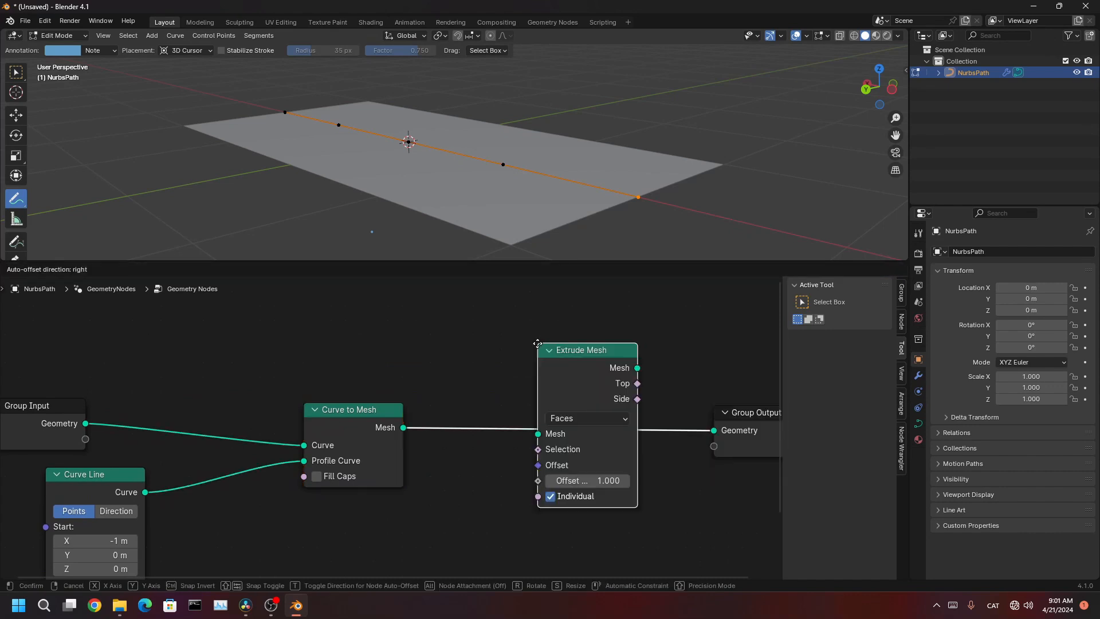
{"action": "left_click", "coordinate": [473, 390]}
{"action": "left_click_drag", "start_coordinate": [355, 439], "coordinate": [298, 445]}
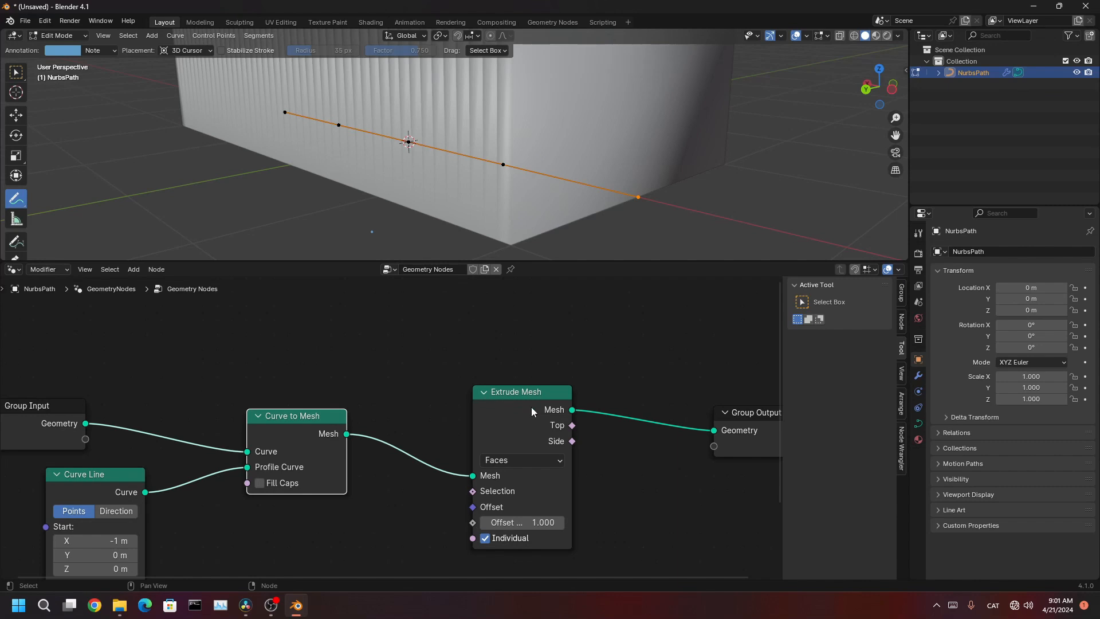
{"action": "left_click_drag", "start_coordinate": [526, 407], "coordinate": [524, 416]}
- Maximize the 3D viewport and examine the extruded mesh's separate face segments from several angles, including in wireframe
{"action": "middle_click_drag", "start_coordinate": [553, 165], "coordinate": [656, 243], "text": "shift"}
{"action": "key", "text": "ctrl+space"}
{"action": "scroll", "coordinate": [656, 243], "scroll_direction": "up", "scroll_amount": 5}
{"action": "scroll", "coordinate": [539, 231], "scroll_direction": "down", "scroll_amount": 3}
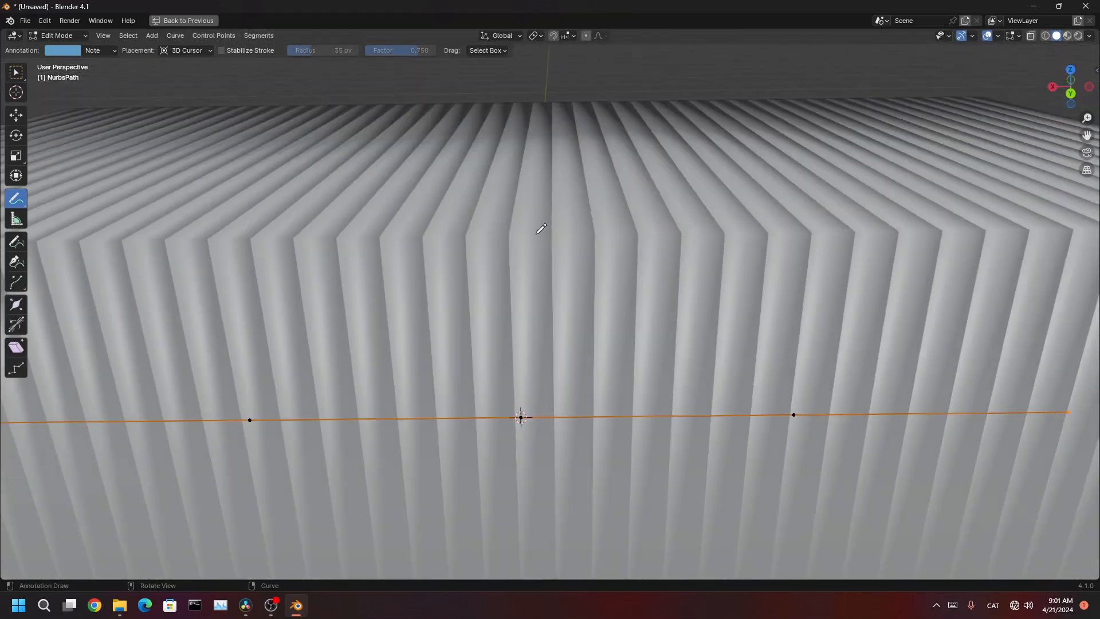
{"action": "middle_click_drag", "start_coordinate": [595, 257], "coordinate": [720, 295], "text": "shift"}
{"action": "middle_click_drag", "start_coordinate": [737, 332], "coordinate": [644, 371]}
{"action": "middle_click_drag", "start_coordinate": [645, 371], "coordinate": [616, 283], "text": "shift"}
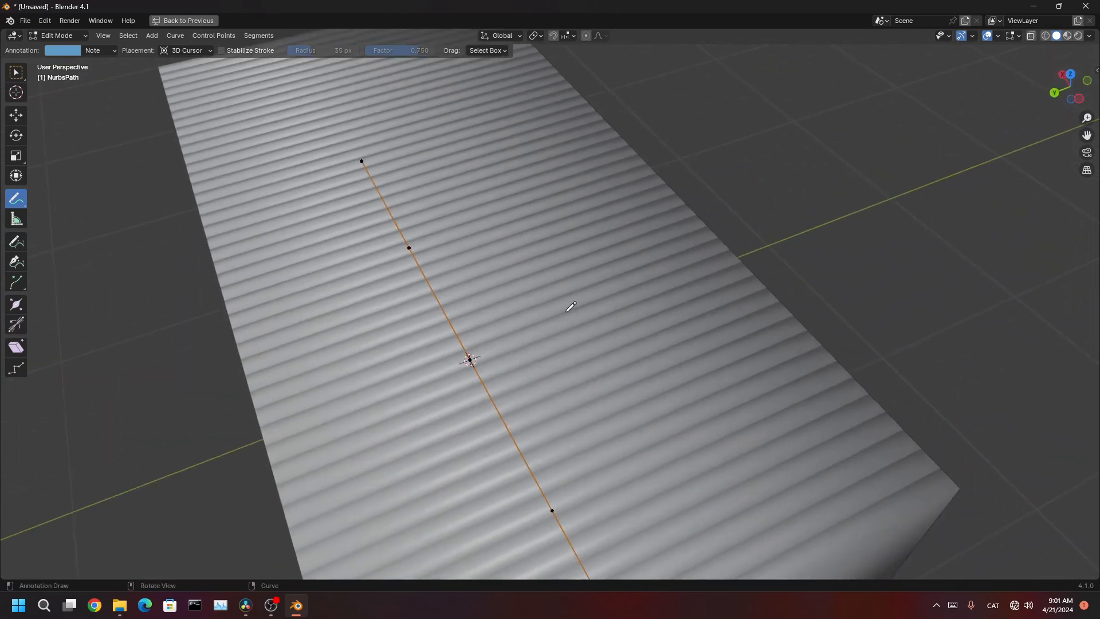
{"action": "middle_click_drag", "start_coordinate": [566, 312], "coordinate": [640, 301]}
{"action": "mouse_move", "coordinate": [749, 449]}
{"action": "middle_mouse_down"}
{"action": "mouse_move", "coordinate": [636, 348]}
{"action": "mouse_move", "coordinate": [732, 380]}
{"action": "middle_mouse_up"}
{"action": "key", "text": "shift+z"}
{"action": "mouse_move", "coordinate": [764, 241]}
{"action": "middle_mouse_down"}
{"action": "mouse_move", "coordinate": [781, 304]}
{"action": "mouse_move", "coordinate": [772, 342]}
{"action": "middle_mouse_up"}
{"action": "scroll", "coordinate": [772, 361], "scroll_direction": "up", "scroll_amount": 1}
{"action": "mouse_move", "coordinate": [772, 364]}
{"action": "middle_mouse_down", "text": "shift"}
{"action": "mouse_move", "coordinate": [767, 397]}
{"action": "mouse_move", "coordinate": [630, 163]}
{"action": "middle_mouse_up", "text": "shift"}
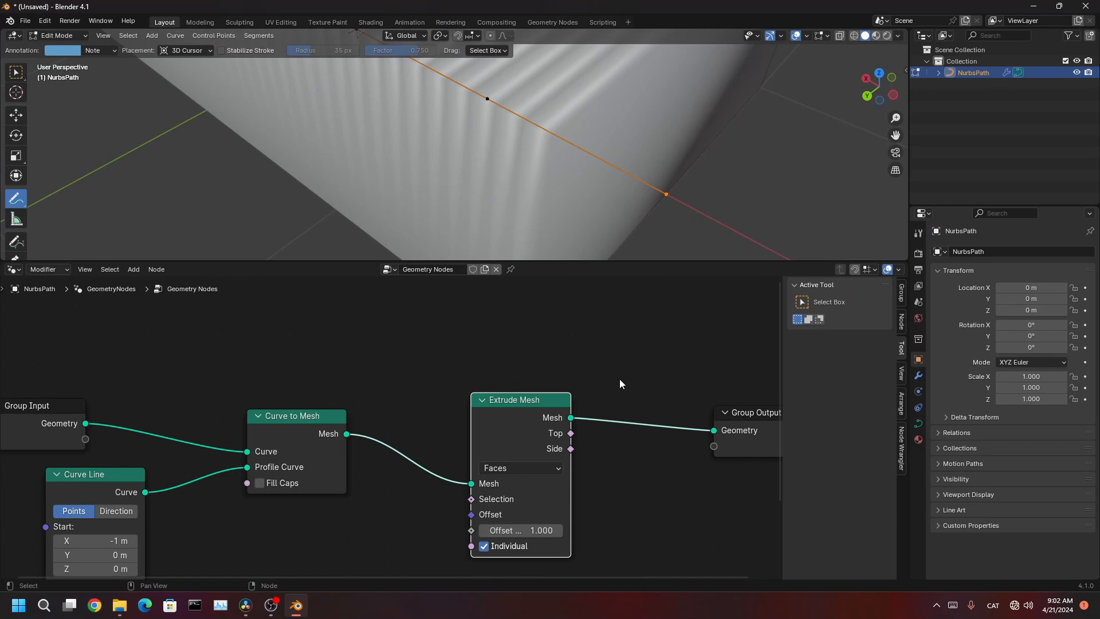
- Turn off Individual on the Extrude Mesh node and check the extruded block in the maximized viewport
{"action": "middle_click_drag", "start_coordinate": [623, 495], "coordinate": [624, 432]}
{"action": "scroll", "coordinate": [510, 487], "scroll_direction": "up", "scroll_amount": 5}
{"action": "middle_click_drag", "start_coordinate": [509, 488], "coordinate": [478, 478]}
{"action": "scroll", "coordinate": [545, 493], "scroll_direction": "up", "scroll_amount": 3}
{"action": "left_click", "coordinate": [482, 500]}
{"action": "scroll", "coordinate": [609, 150], "scroll_direction": "down", "scroll_amount": 5}
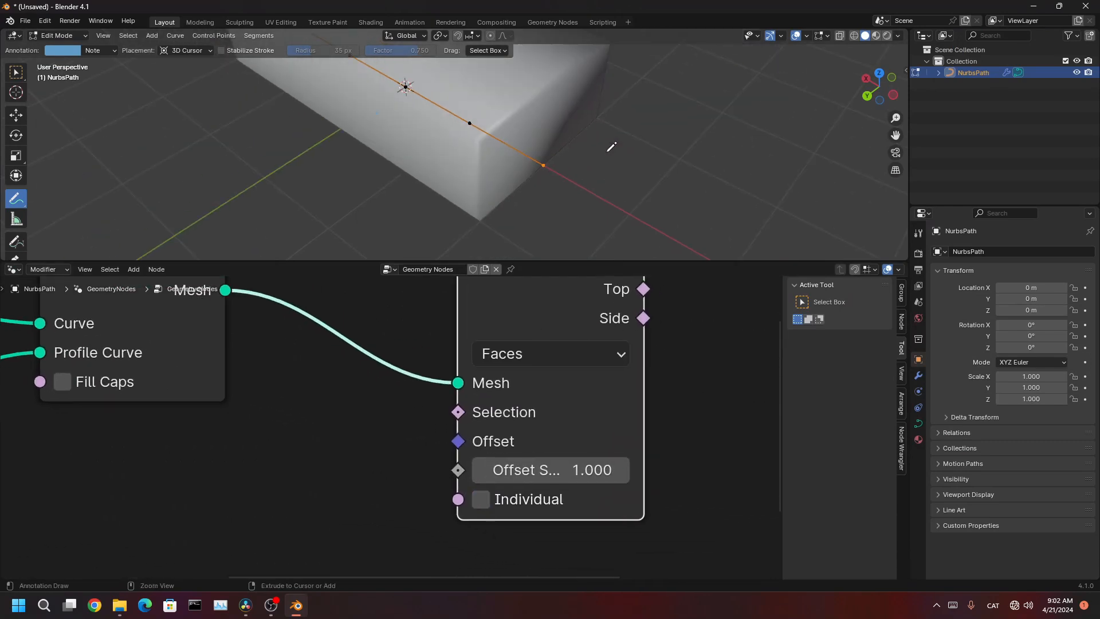
{"action": "key", "text": "ctrl+space"}
{"action": "middle_click_drag", "start_coordinate": [698, 353], "coordinate": [681, 288]}
{"action": "key", "text": "ctrl+space"}
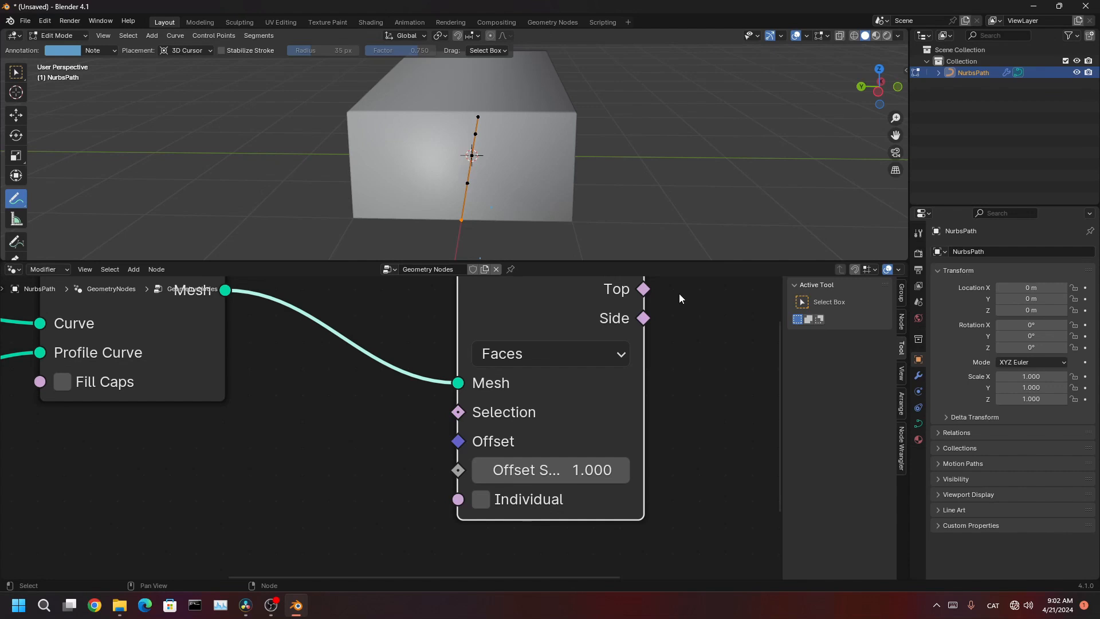
- Maximize the node editor and move the Group Output node much farther away from Extrude Mesh
{"action": "key", "text": "ctrl+space"}
{"action": "scroll", "coordinate": [648, 349], "scroll_direction": "down", "scroll_amount": 4}
{"action": "left_click_drag", "start_coordinate": [583, 177], "coordinate": [732, 395]}
{"action": "left_click", "coordinate": [716, 265]}
{"action": "left_click", "coordinate": [676, 303]}
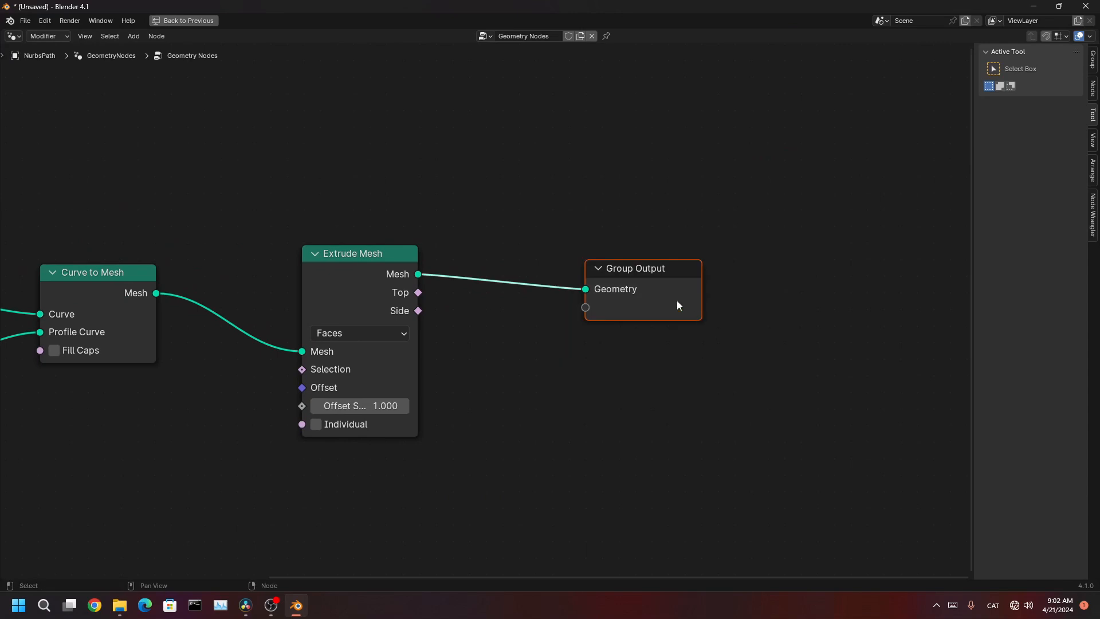
{"action": "left_click_drag", "start_coordinate": [678, 302], "coordinate": [1096, 287]}
{"action": "middle_click_drag", "start_coordinate": [910, 380], "coordinate": [772, 455]}
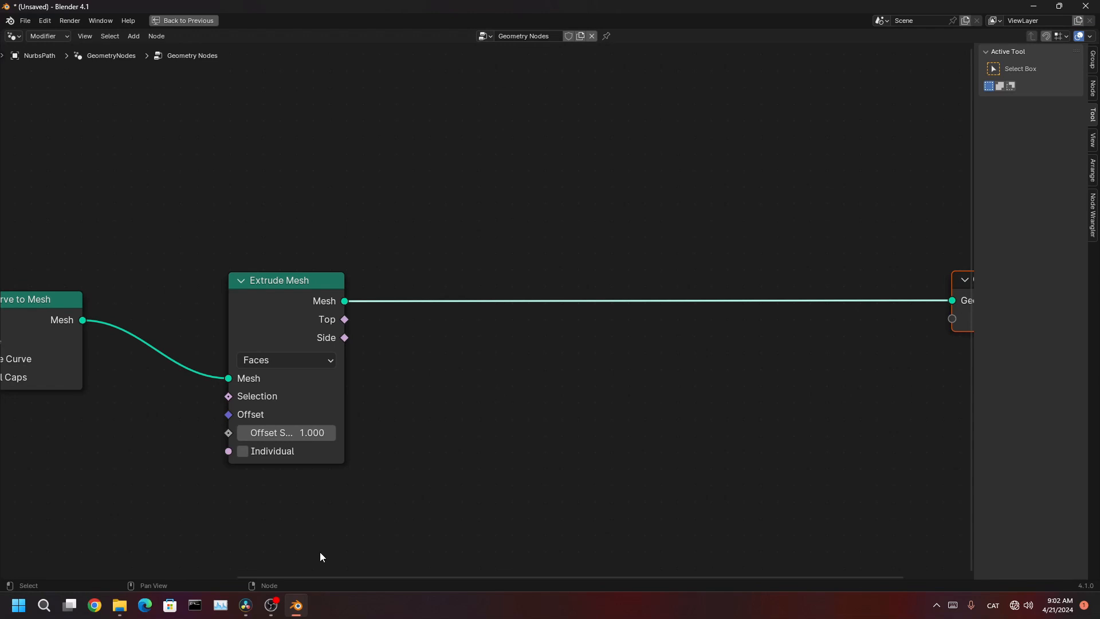
- Insert a Set Shade Smooth node between Extrude Mesh and Group Output, and restore the split layout
{"action": "middle_click_drag", "start_coordinate": [635, 365], "coordinate": [605, 445]}
{"action": "key", "text": "shift+a"}
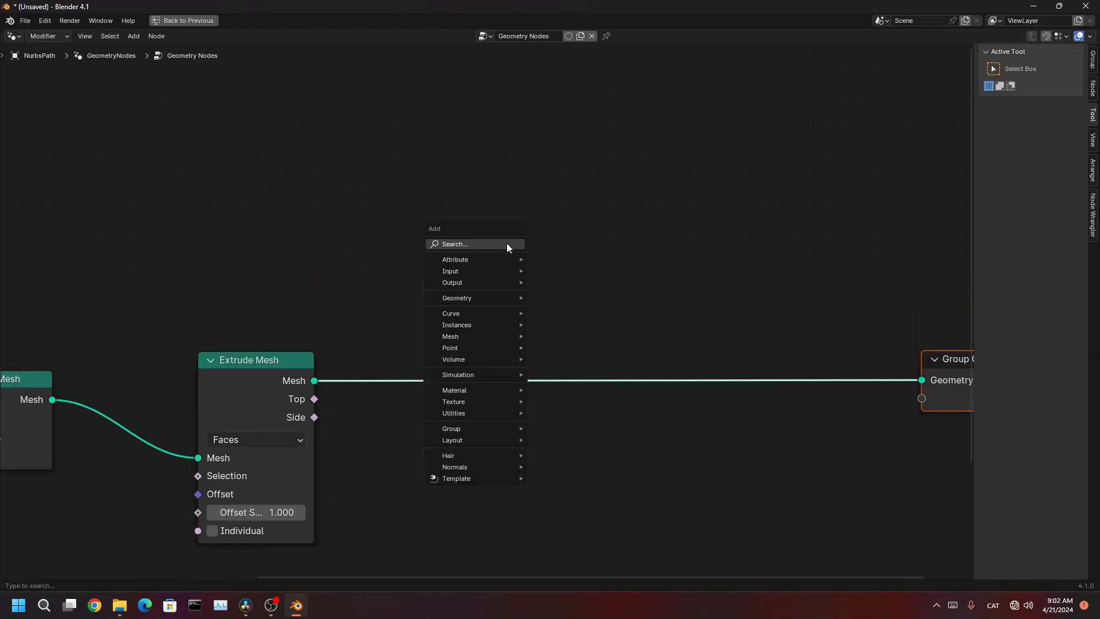
{"action": "left_click", "coordinate": [507, 243]}
{"action": "type", "text": "set shade"}
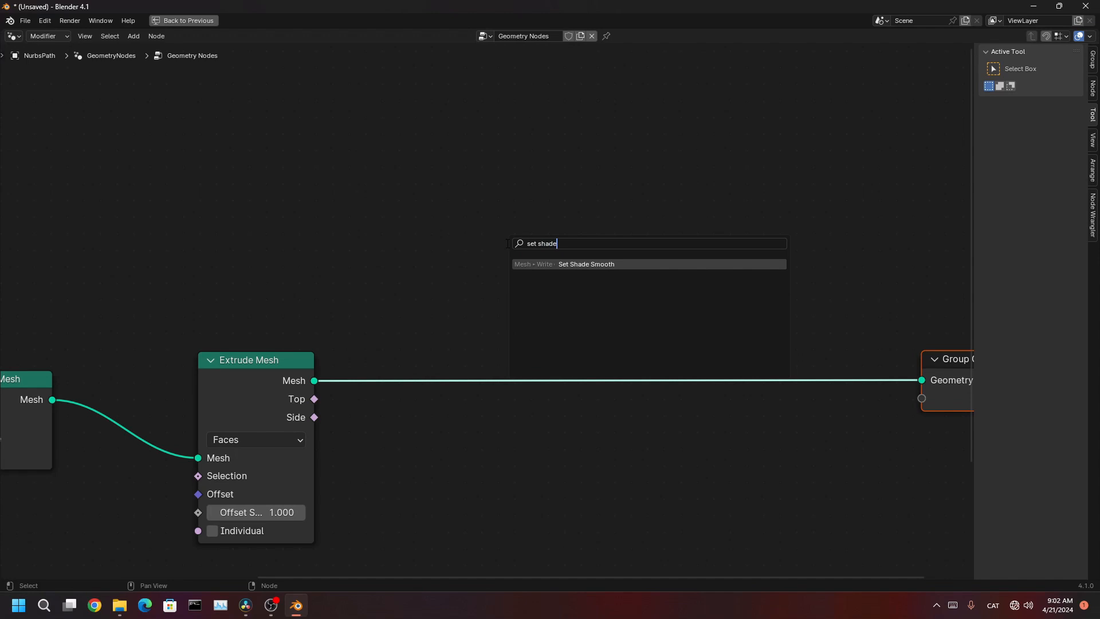
{"action": "key", "text": "Return"}
{"action": "left_click", "coordinate": [491, 314]}
{"action": "key", "text": "ctrl+space"}
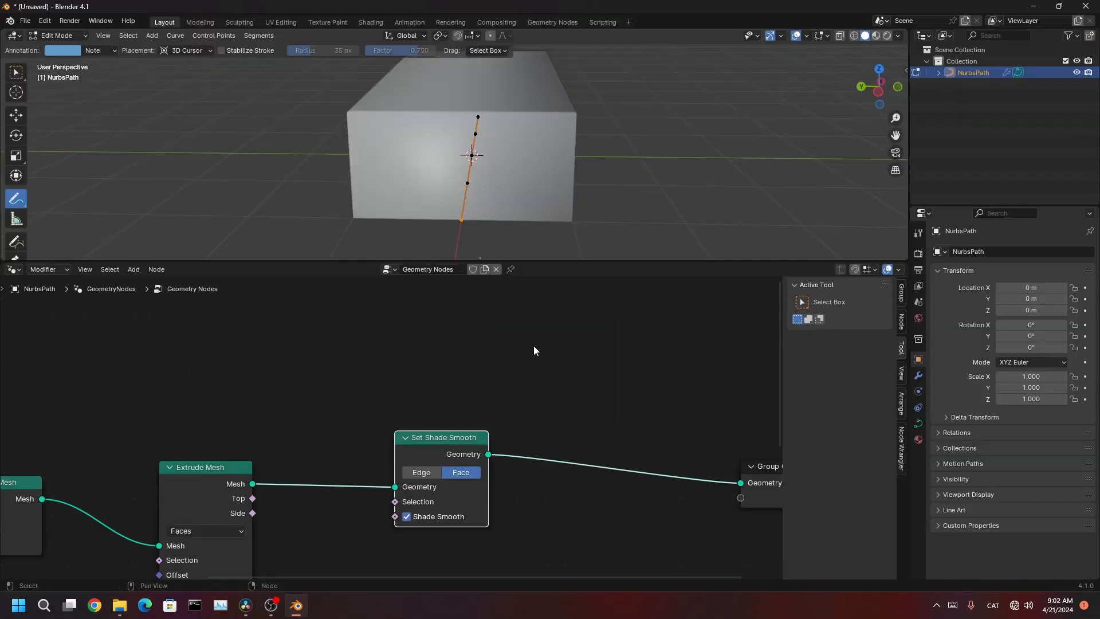
- Disable Shade Smooth on the Set Shade Smooth node and inspect the block's flat shading
{"action": "middle_click_drag", "start_coordinate": [501, 376], "coordinate": [582, 392]}
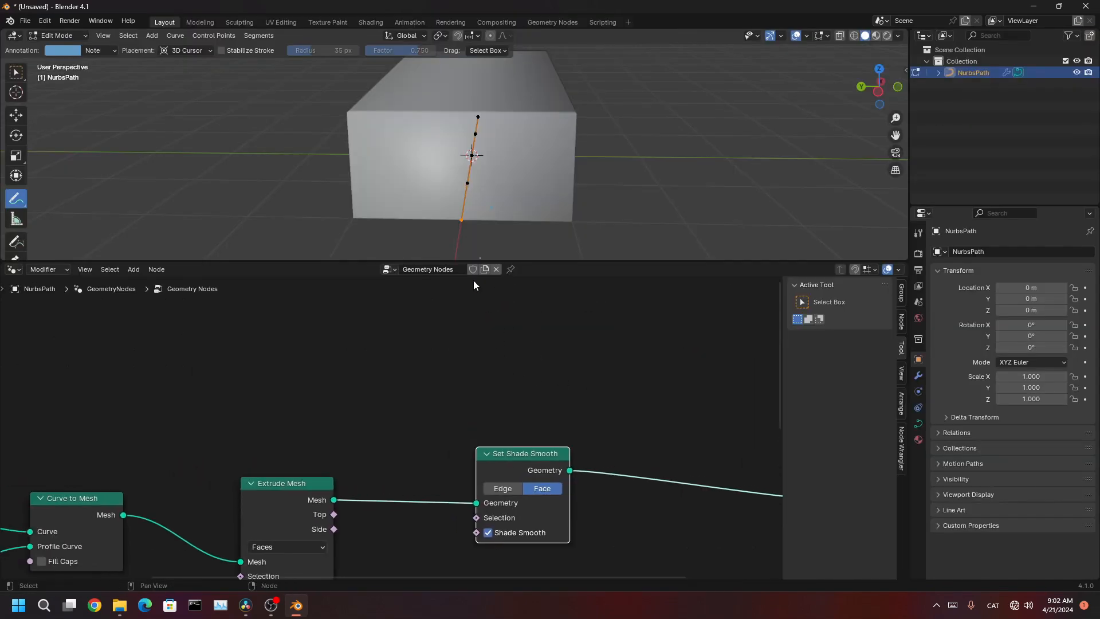
{"action": "scroll", "coordinate": [541, 395], "scroll_direction": "up", "scroll_amount": 6}
{"action": "middle_click_drag", "start_coordinate": [550, 447], "coordinate": [410, 313]}
{"action": "left_click", "coordinate": [423, 466]}
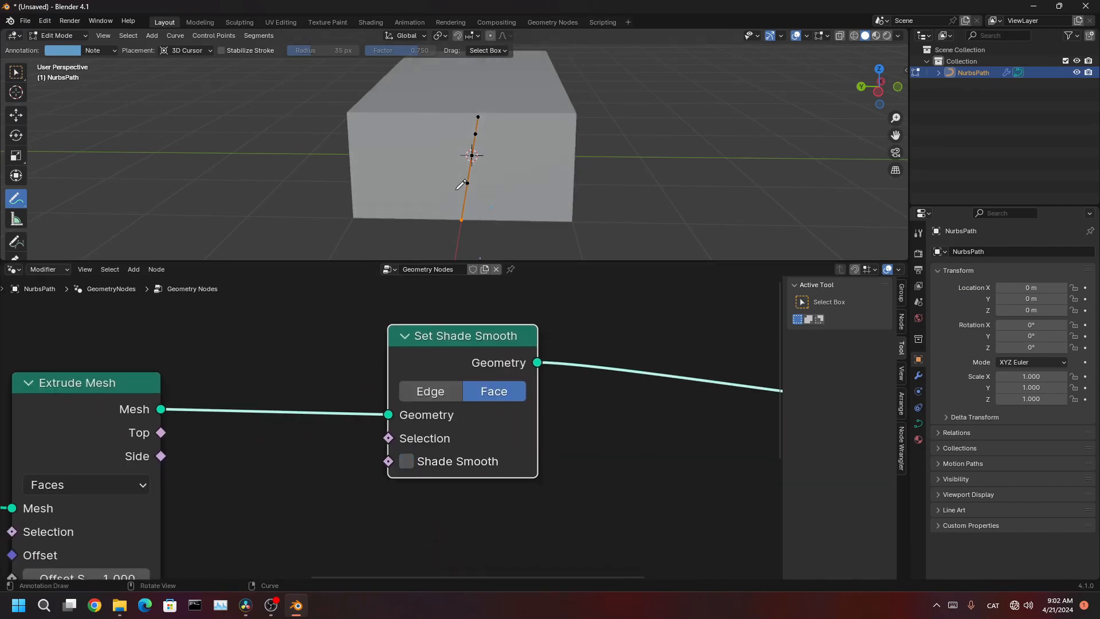
{"action": "mouse_move", "coordinate": [487, 189]}
{"action": "middle_mouse_down"}
{"action": "mouse_move", "coordinate": [629, 192]}
{"action": "mouse_move", "coordinate": [555, 189]}
{"action": "middle_mouse_up"}
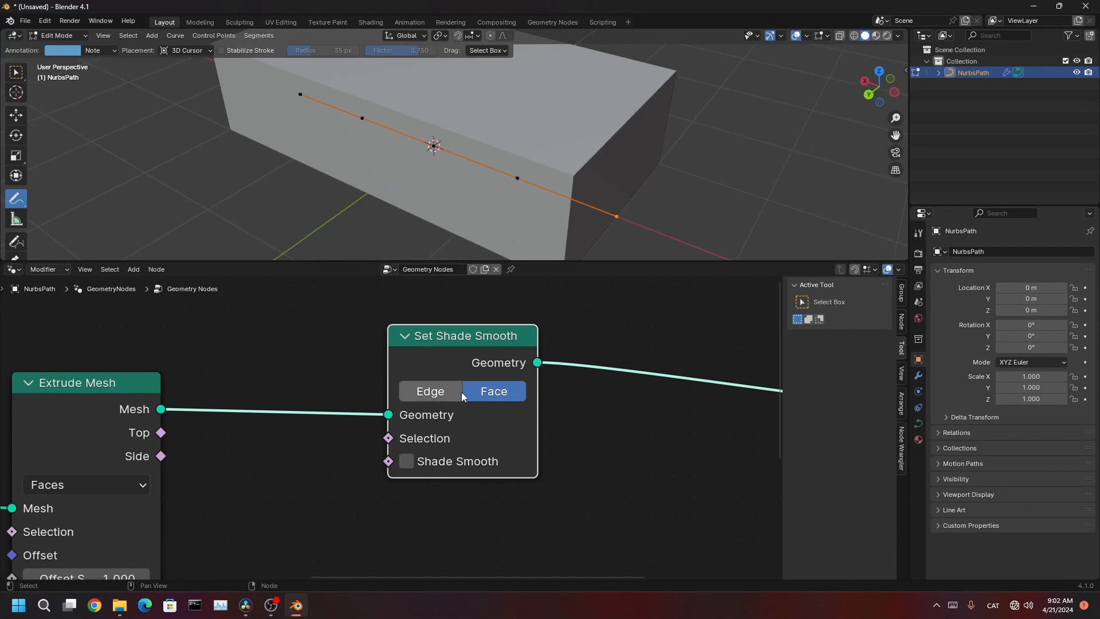
{"action": "middle_click_drag", "start_coordinate": [365, 343], "coordinate": [334, 426]}
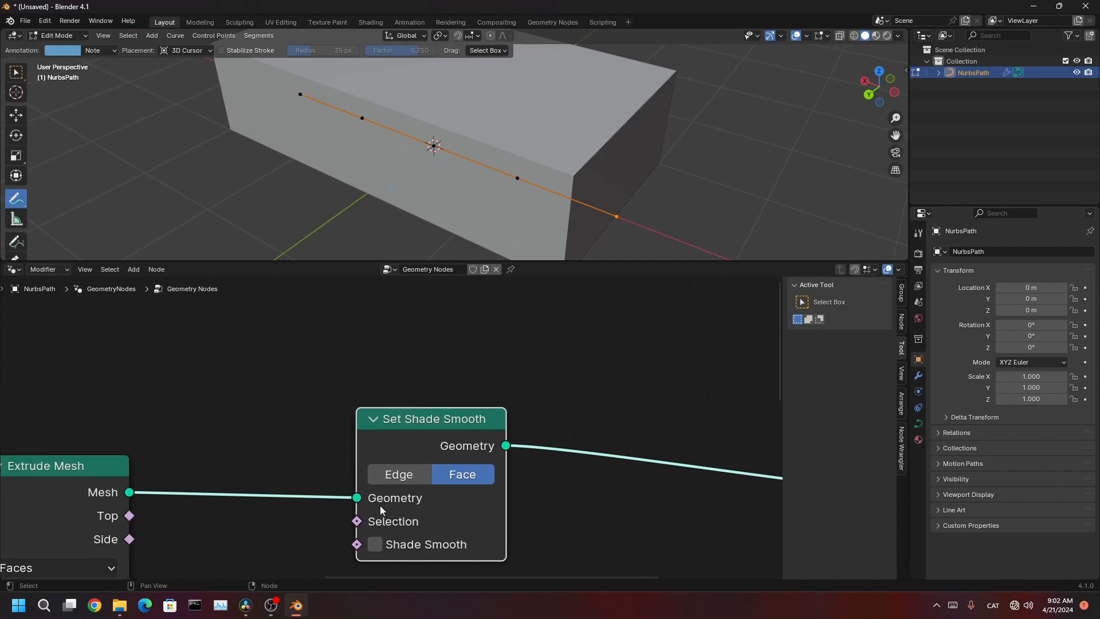
{"action": "scroll", "coordinate": [380, 506], "scroll_direction": "down", "scroll_amount": 2}
- Delete the Set Shade Smooth node in the maximized node editor, keeping Extrude Mesh linked to Group Output
{"action": "key", "text": "ctrl+space"}
{"action": "middle_click_drag", "start_coordinate": [555, 420], "coordinate": [597, 443]}
{"action": "left_click_drag", "start_coordinate": [571, 359], "coordinate": [634, 420]}
{"action": "left_click_drag", "start_coordinate": [564, 464], "coordinate": [480, 496]}
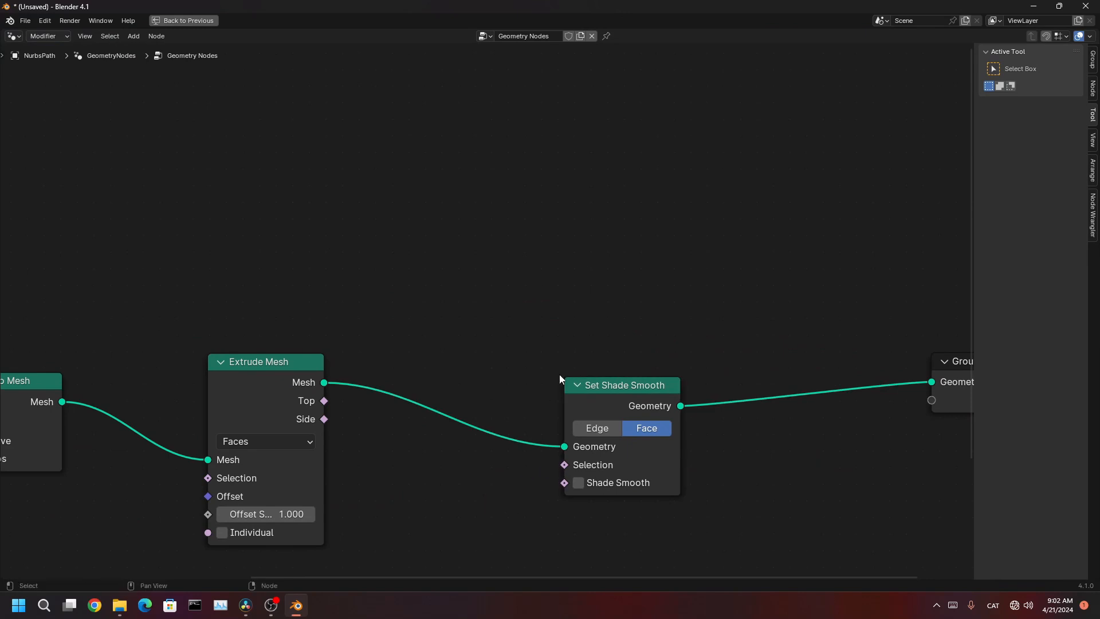
{"action": "left_click_drag", "start_coordinate": [543, 333], "coordinate": [655, 68]}
{"action": "key", "text": "Delete"}
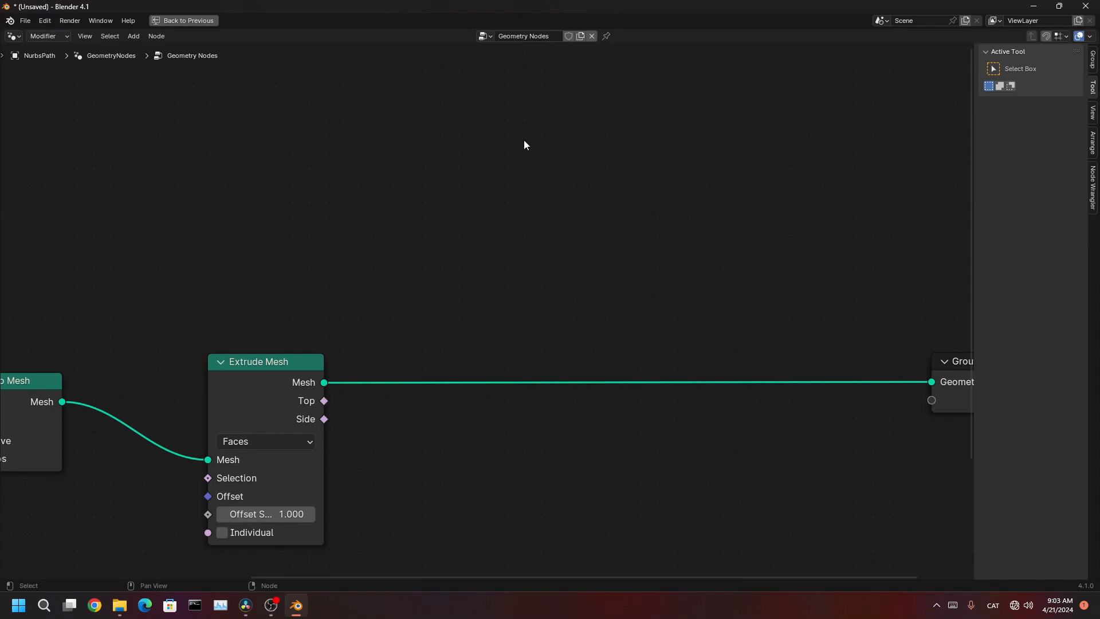
- Insert a Smooth by Angle node from the Normals category between Extrude Mesh and Group Output
{"action": "key", "text": "shift+a"}
{"action": "mouse_move", "coordinate": [385, 368]}
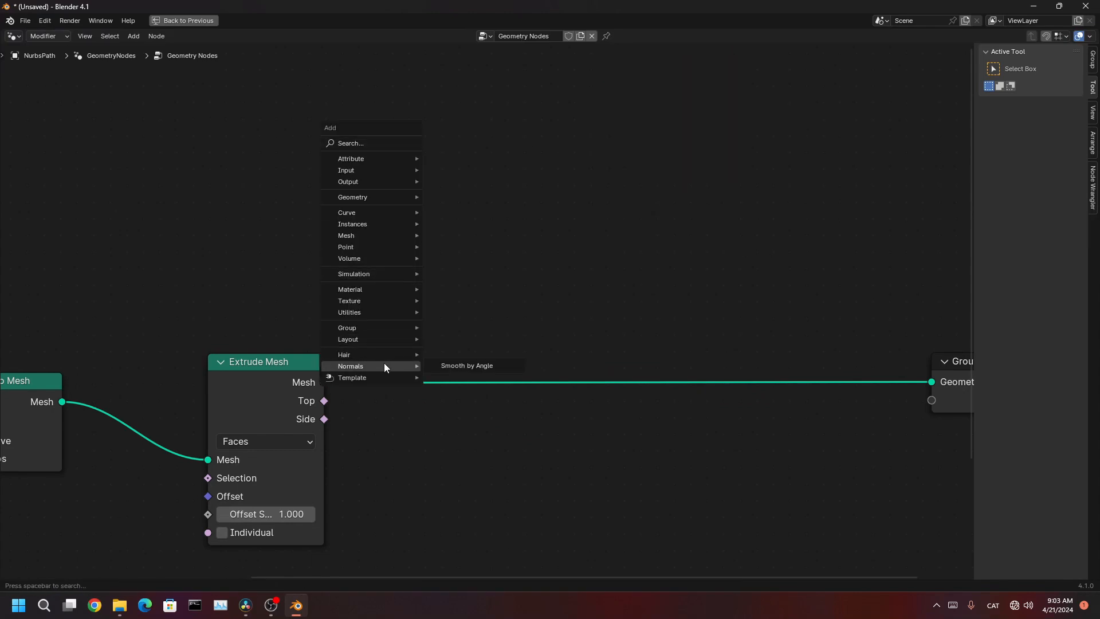
{"action": "left_click", "coordinate": [476, 365]}
{"action": "left_click", "coordinate": [511, 346]}
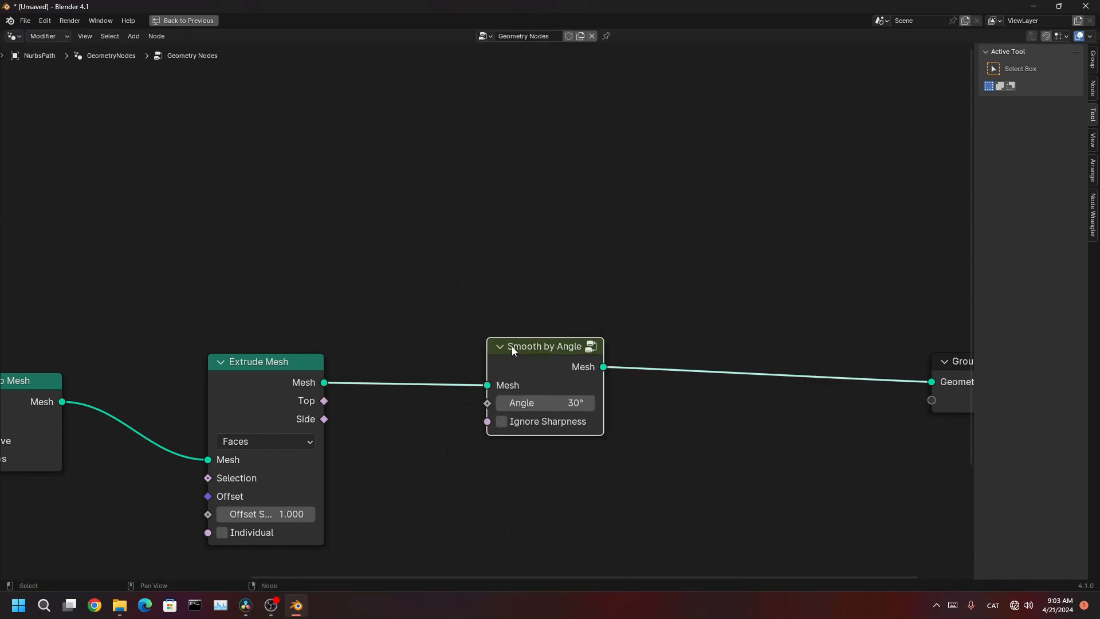
{"action": "scroll", "coordinate": [537, 318], "scroll_direction": "up", "scroll_amount": 3}
{"action": "left_click_drag", "start_coordinate": [466, 253], "coordinate": [654, 542]}
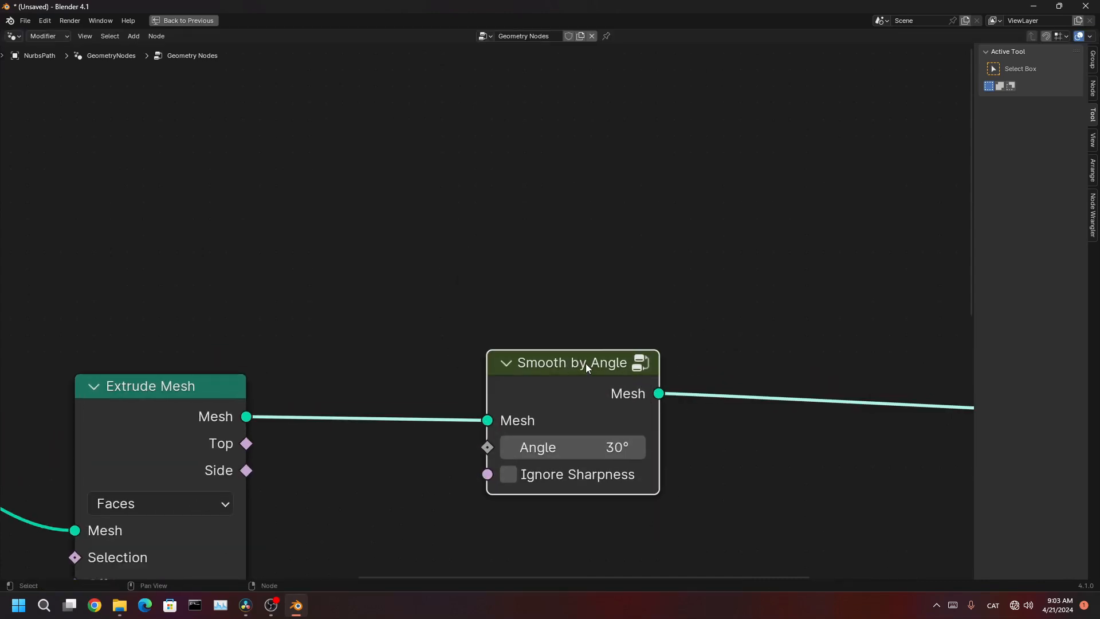
- Open the Smooth by Angle group and examine its edge and face Set Shade Smooth nodes
{"action": "key", "text": "Tab"}
{"action": "scroll", "coordinate": [586, 363], "scroll_direction": "down", "scroll_amount": 2}
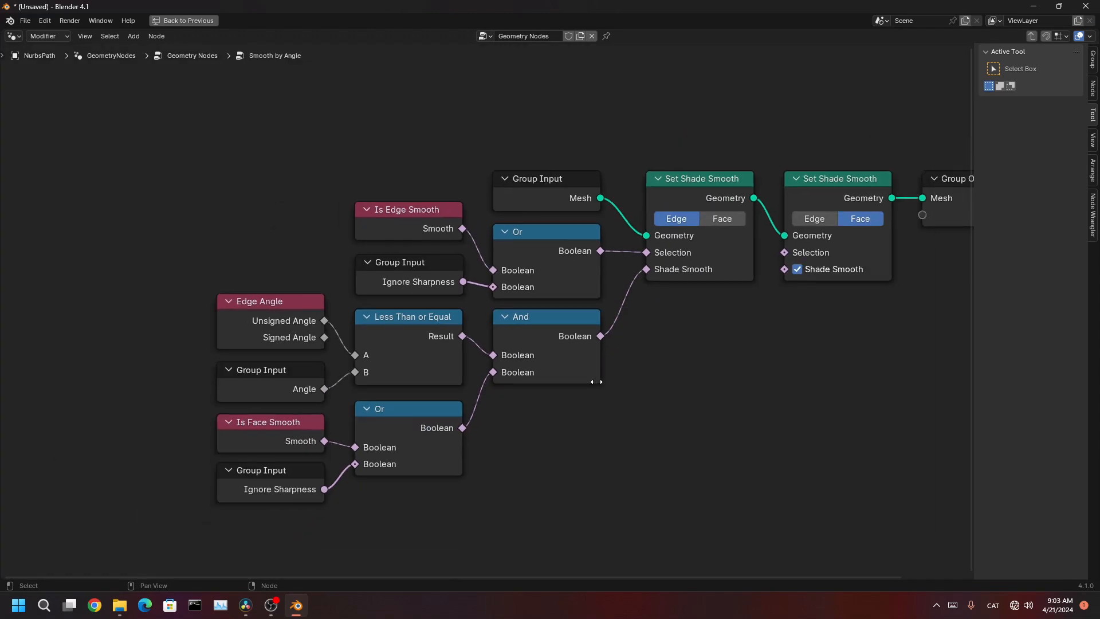
{"action": "middle_click_drag", "start_coordinate": [586, 363], "coordinate": [315, 400]}
{"action": "scroll", "coordinate": [447, 270], "scroll_direction": "up", "scroll_amount": 5}
{"action": "middle_click_drag", "start_coordinate": [407, 172], "coordinate": [422, 282]}
{"action": "left_click_drag", "start_coordinate": [389, 215], "coordinate": [461, 278]}
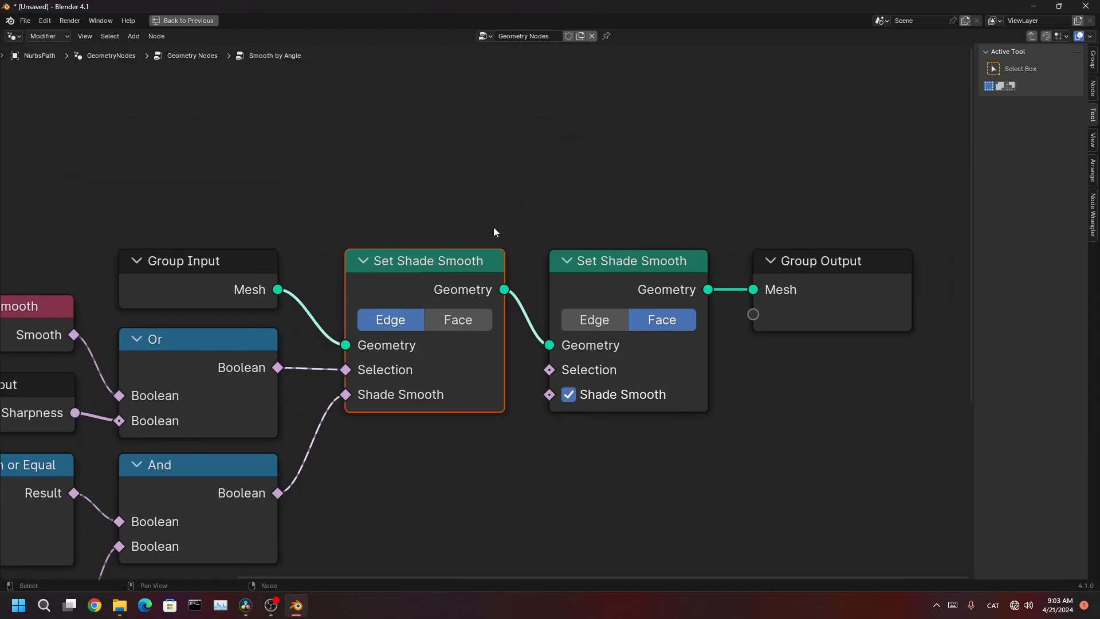
{"action": "left_click_drag", "start_coordinate": [583, 241], "coordinate": [648, 326]}
{"action": "middle_click_drag", "start_coordinate": [630, 344], "coordinate": [769, 248]}
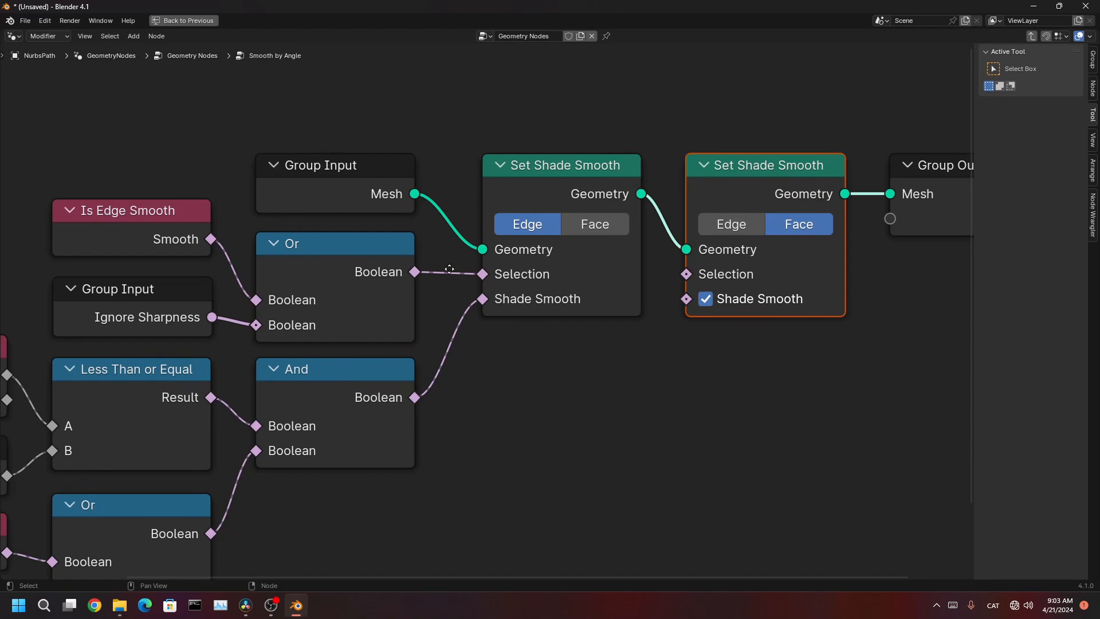
- Examine the edge angle, comparison and boolean nodes inside the group, and return to the main node tree in the split layout
{"action": "middle_click_drag", "start_coordinate": [450, 270], "coordinate": [596, 290]}
{"action": "middle_click_drag", "start_coordinate": [400, 331], "coordinate": [450, 330]}
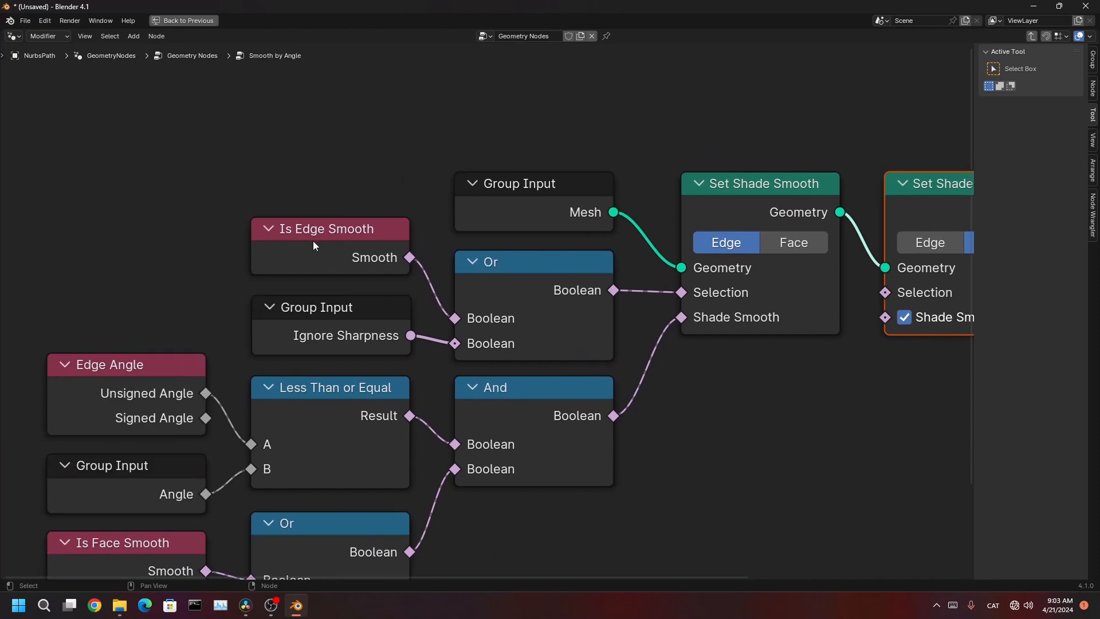
{"action": "middle_click_drag", "start_coordinate": [229, 436], "coordinate": [298, 317]}
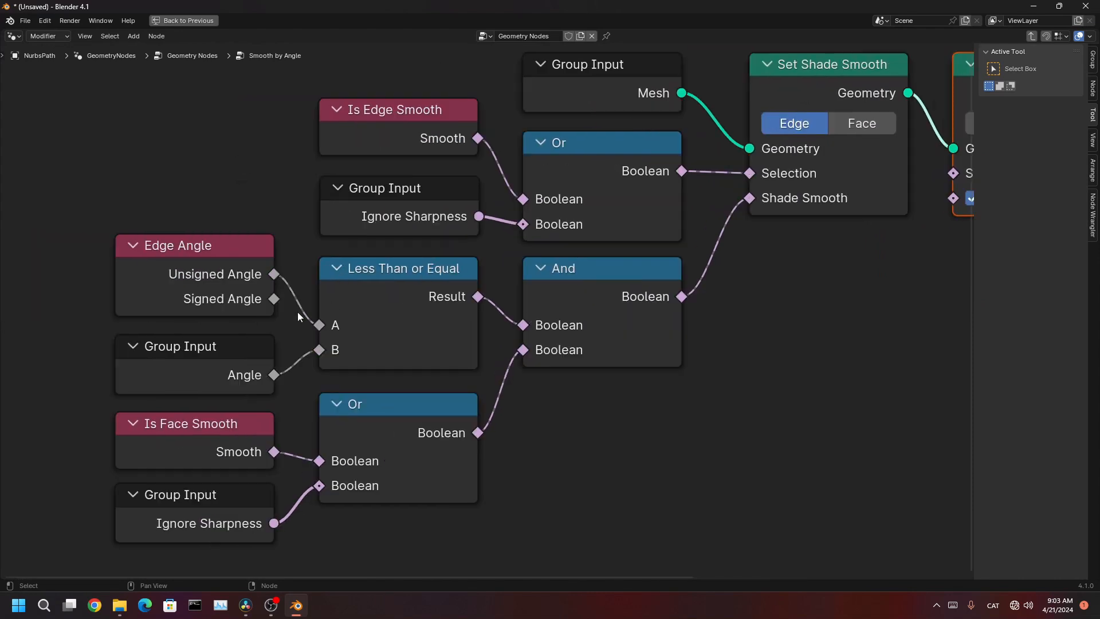
{"action": "left_click_drag", "start_coordinate": [119, 193], "coordinate": [246, 561]}
{"action": "scroll", "coordinate": [446, 394], "scroll_direction": "down", "scroll_amount": 2}
{"action": "middle_click_drag", "start_coordinate": [535, 216], "coordinate": [340, 287]}
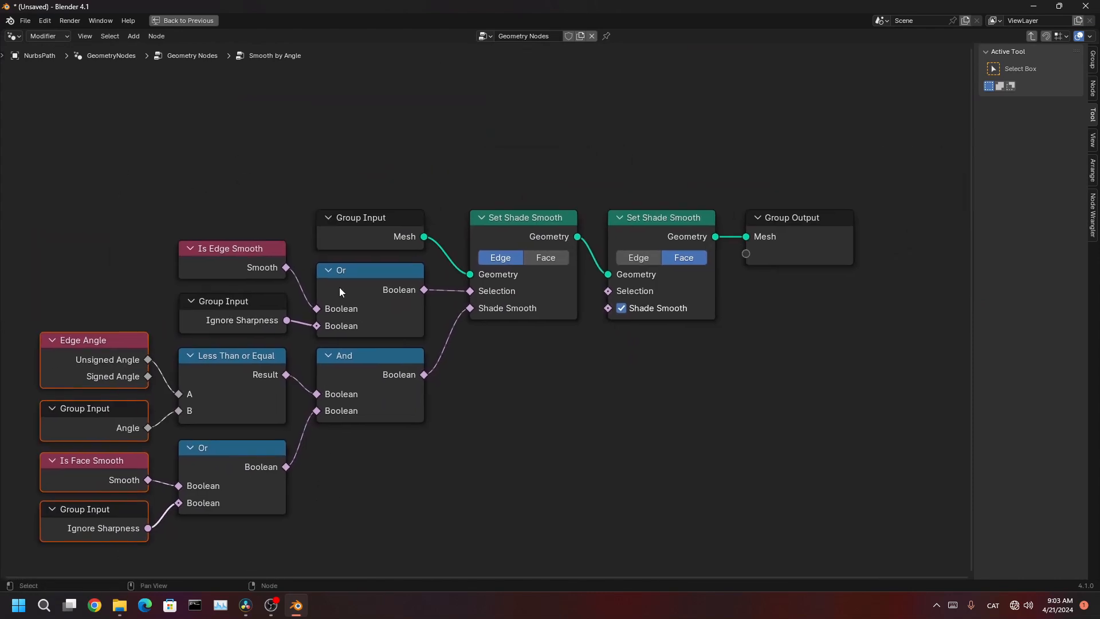
{"action": "left_click_drag", "start_coordinate": [426, 148], "coordinate": [749, 405]}
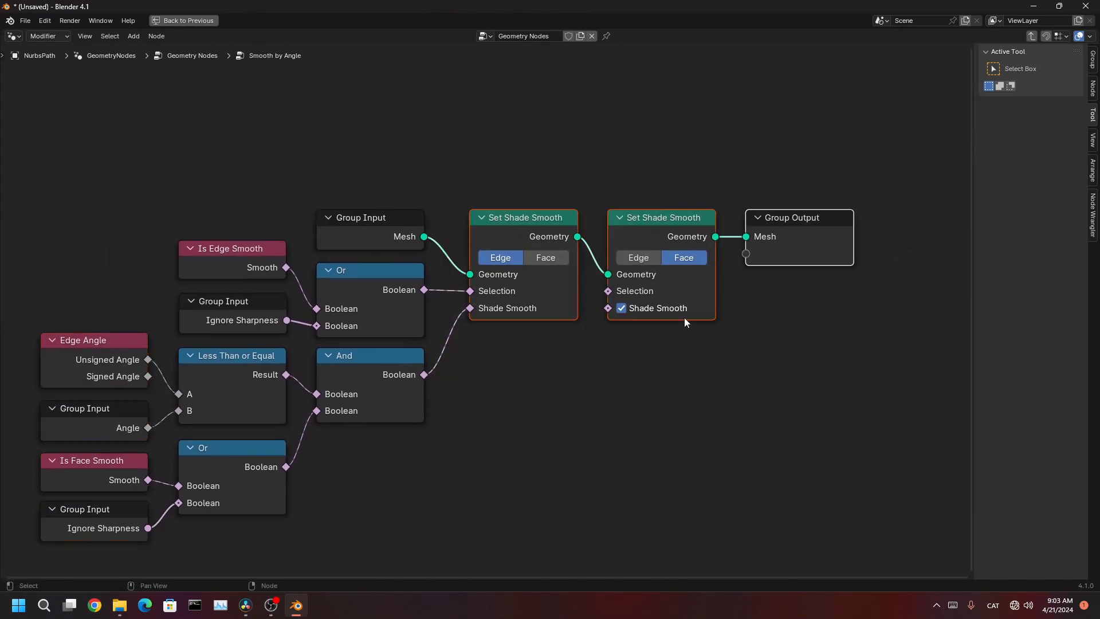
{"action": "key", "text": "Tab"}
{"action": "key", "text": "Tab"}
{"action": "middle_click_drag", "start_coordinate": [555, 362], "coordinate": [655, 335]}
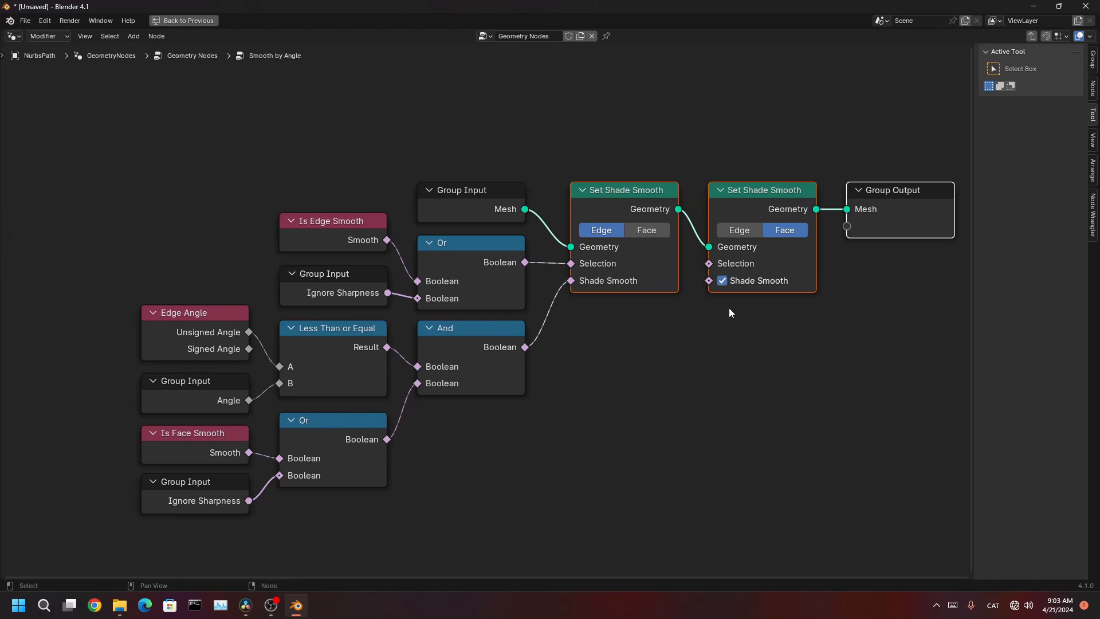
{"action": "key", "text": "Tab"}
{"action": "key", "text": "ctrl+space"}
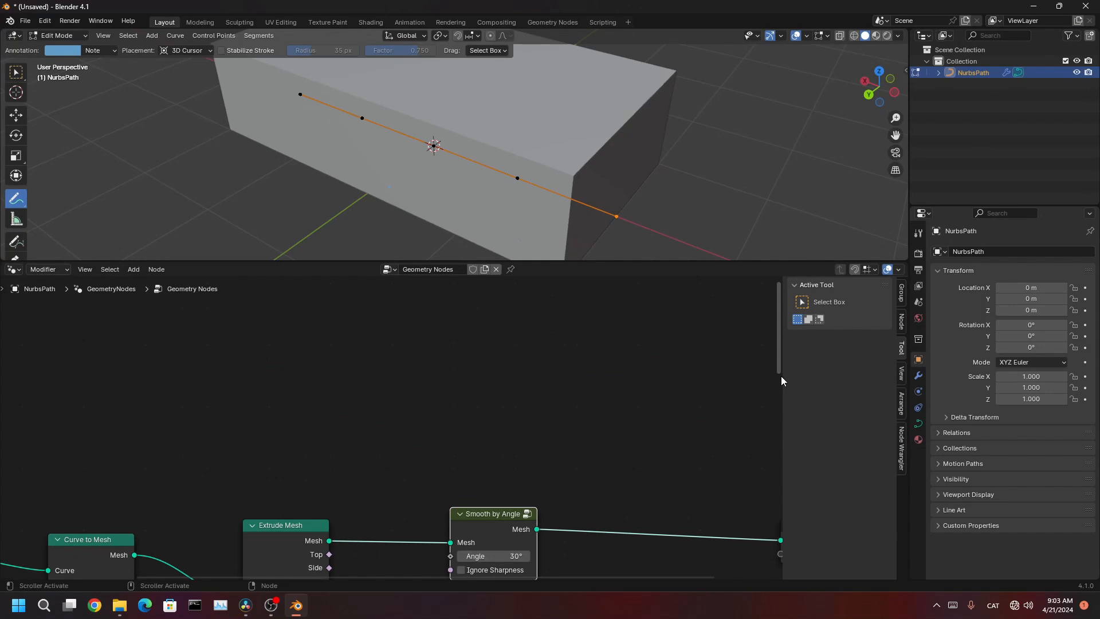
- Inspect the block's shading in the viewport and the Angle setting on the Smooth by Angle node
{"action": "mouse_move", "coordinate": [688, 255]}
{"action": "middle_mouse_down"}
{"action": "mouse_move", "coordinate": [627, 160]}
{"action": "mouse_move", "coordinate": [686, 258]}
{"action": "middle_mouse_up"}
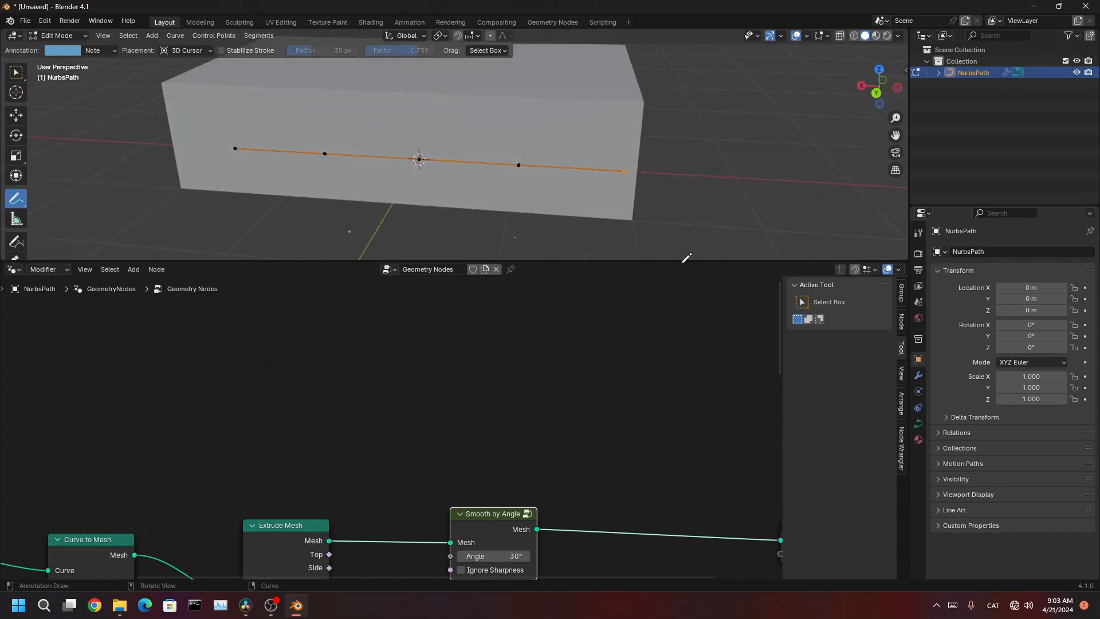
{"action": "middle_click_drag", "start_coordinate": [521, 543], "coordinate": [484, 400]}
{"action": "scroll", "coordinate": [485, 400], "scroll_direction": "up", "scroll_amount": 10}
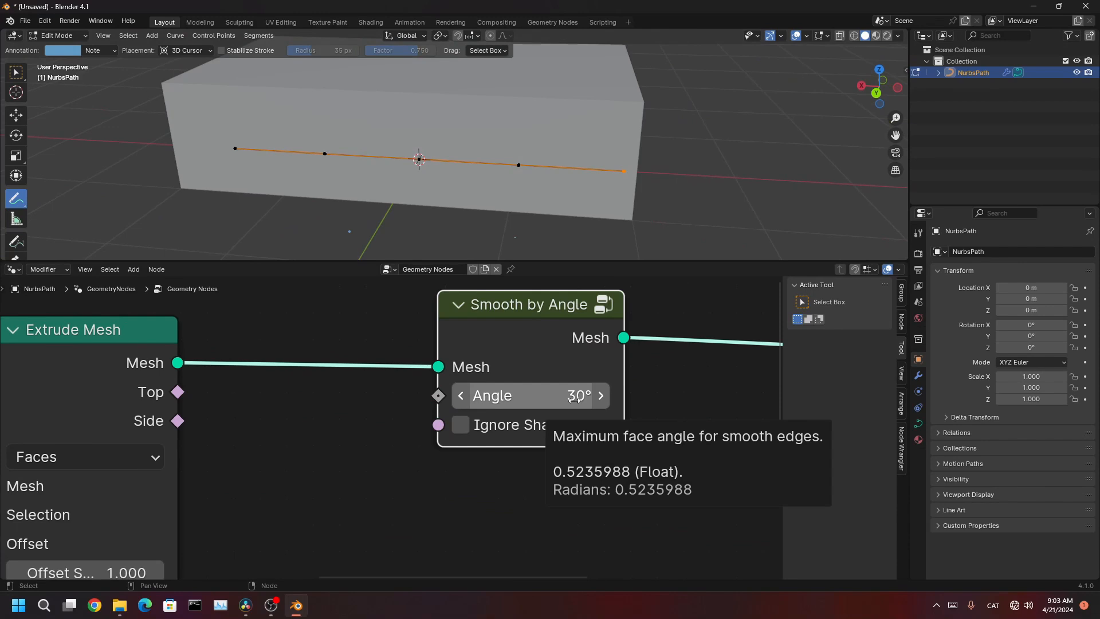
{"action": "middle_click_drag", "start_coordinate": [674, 121], "coordinate": [630, 134], "text": "shift"}
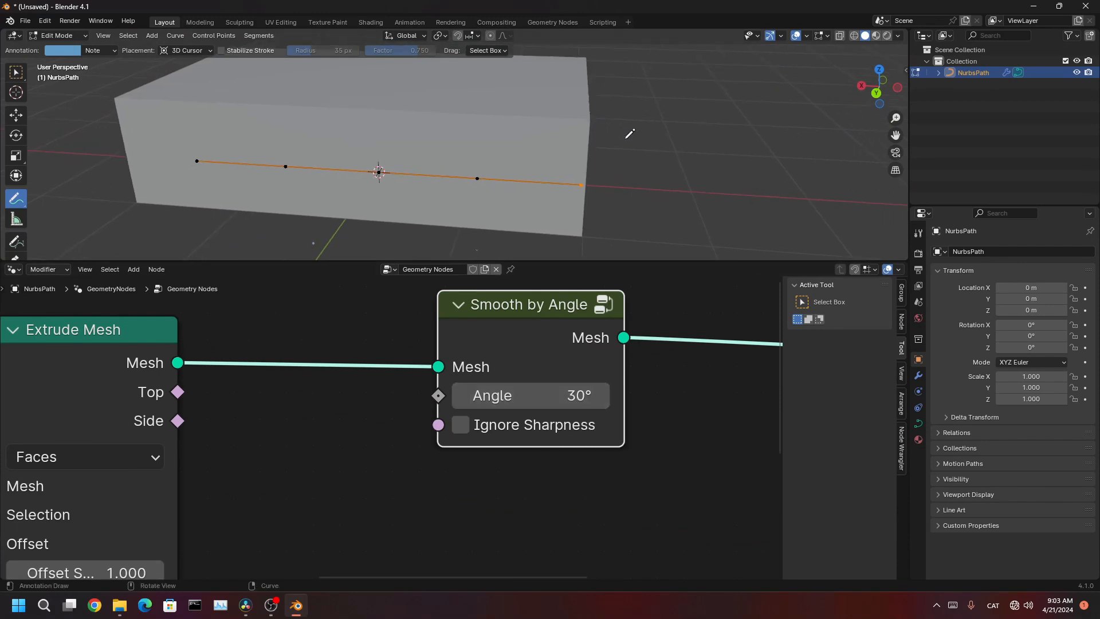
- Try bending the path by moving its end control point, and inspect the open underside of the extruded block
{"action": "key", "text": "g"}
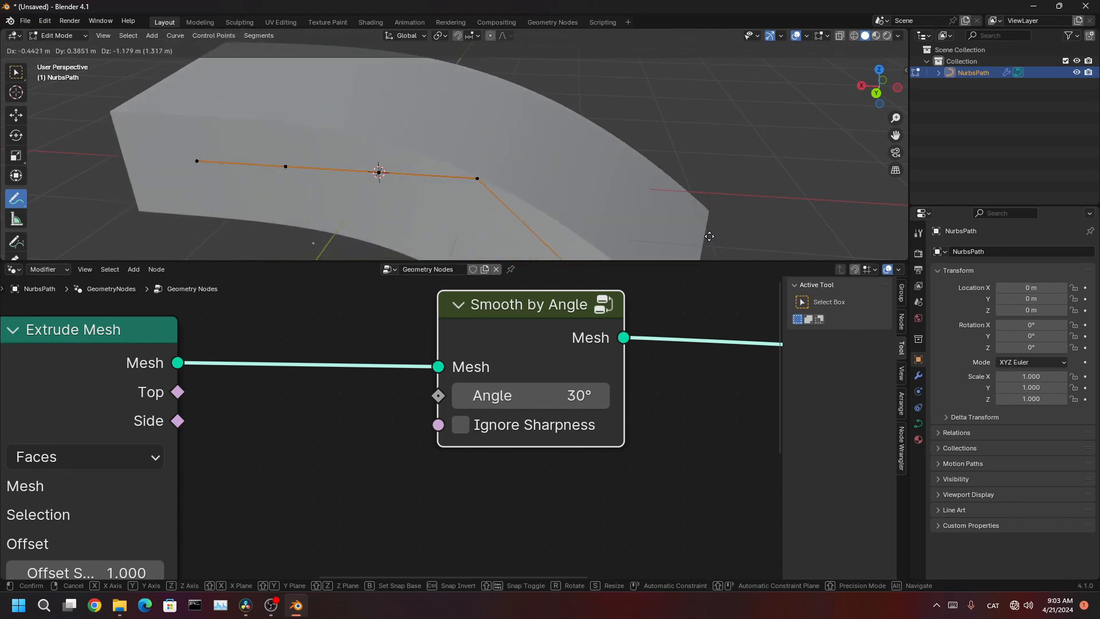
{"action": "left_click", "coordinate": [713, 234]}
{"action": "middle_click_drag", "start_coordinate": [717, 237], "coordinate": [803, 340]}
{"action": "key", "text": "ctrl+space"}
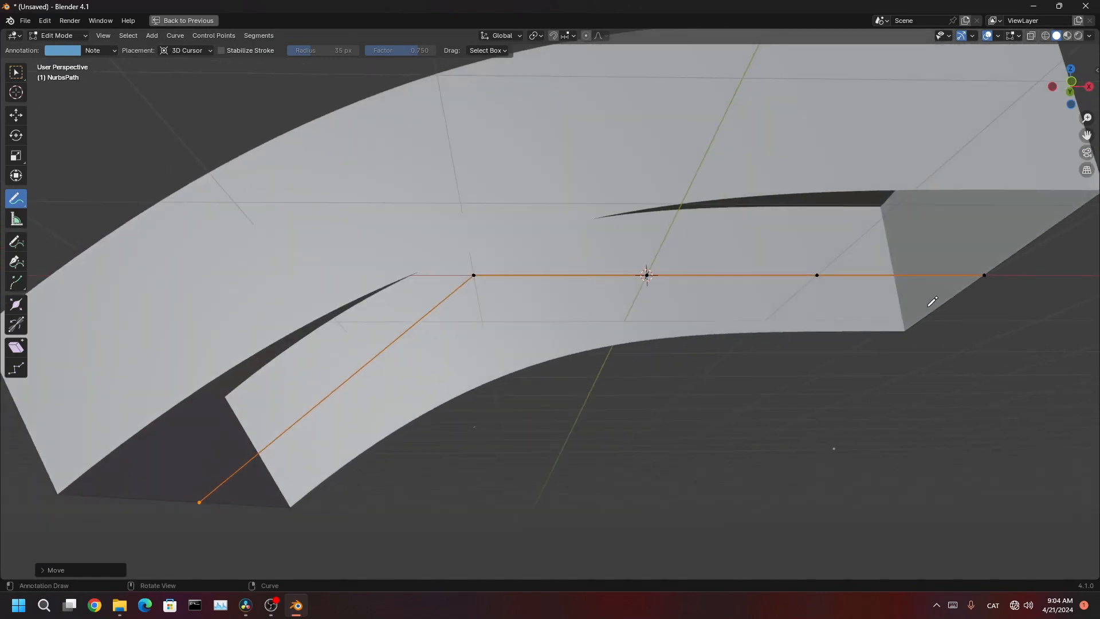
{"action": "middle_click_drag", "start_coordinate": [933, 301], "coordinate": [891, 310]}
{"action": "middle_click_drag", "start_coordinate": [509, 362], "coordinate": [590, 412]}
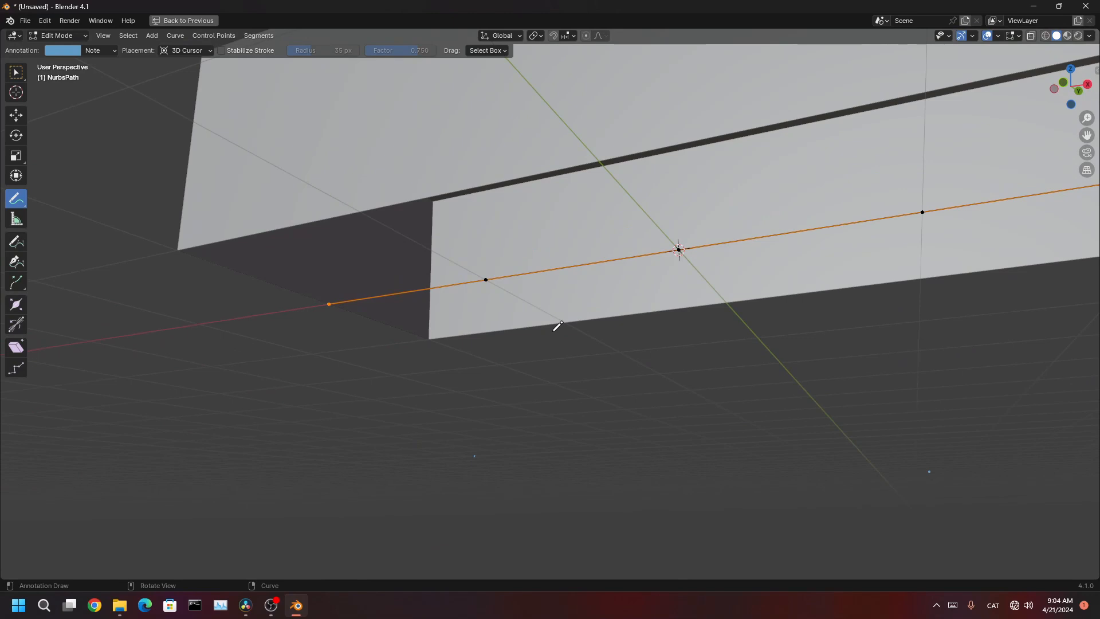
{"action": "middle_click_drag", "start_coordinate": [558, 326], "coordinate": [560, 269]}
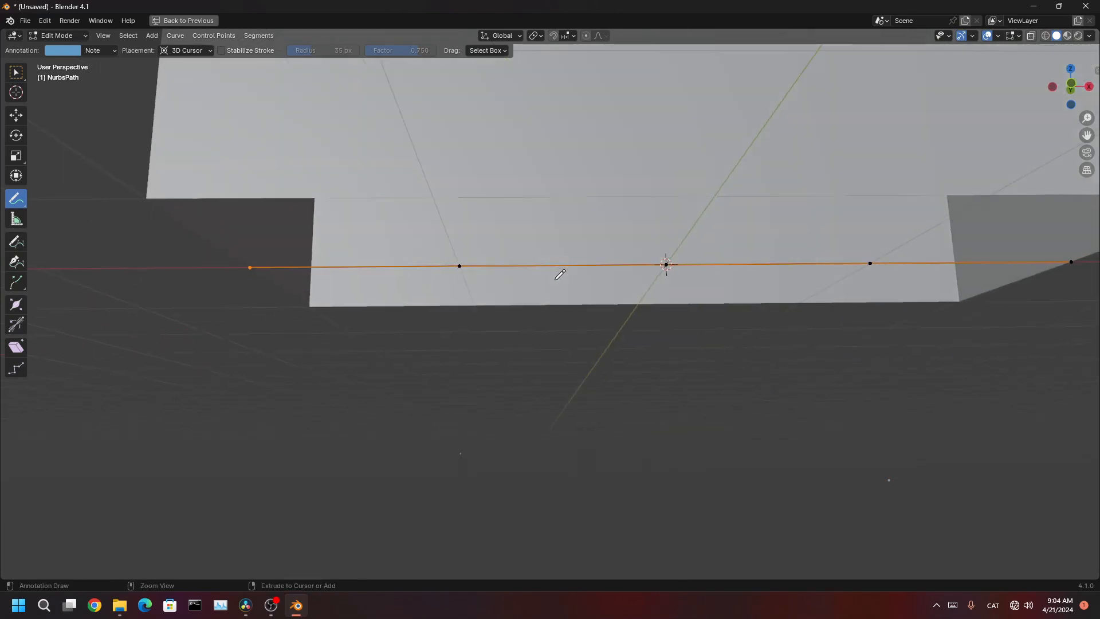
- Spread out the node layout by moving Curve to Mesh upward and Extrude Mesh downward
{"action": "key", "text": "ctrl+space"}
{"action": "scroll", "coordinate": [533, 472], "scroll_direction": "up", "scroll_amount": 4}
{"action": "key", "text": "ctrl+space"}
{"action": "scroll", "coordinate": [463, 477], "scroll_direction": "down", "scroll_amount": 2}
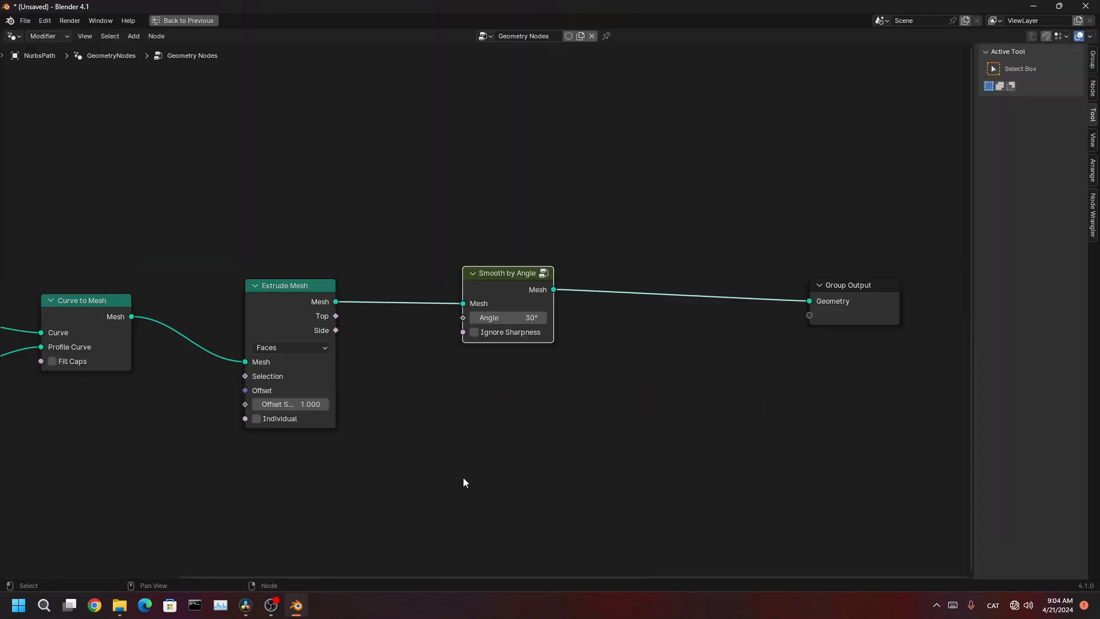
{"action": "middle_click_drag", "start_coordinate": [463, 477], "coordinate": [631, 535]}
{"action": "left_click_drag", "start_coordinate": [307, 392], "coordinate": [325, 278]}
{"action": "left_click_drag", "start_coordinate": [504, 373], "coordinate": [493, 409]}
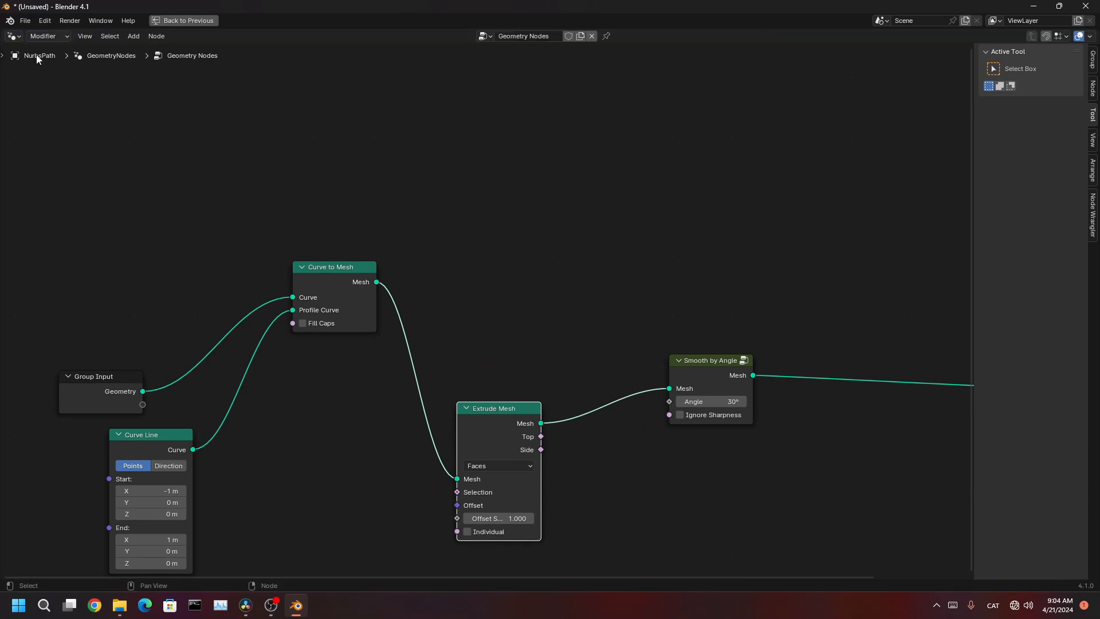
- Check the node add-ons in the preferences by searching for "node", and close the preferences
{"action": "left_click", "coordinate": [45, 22]}
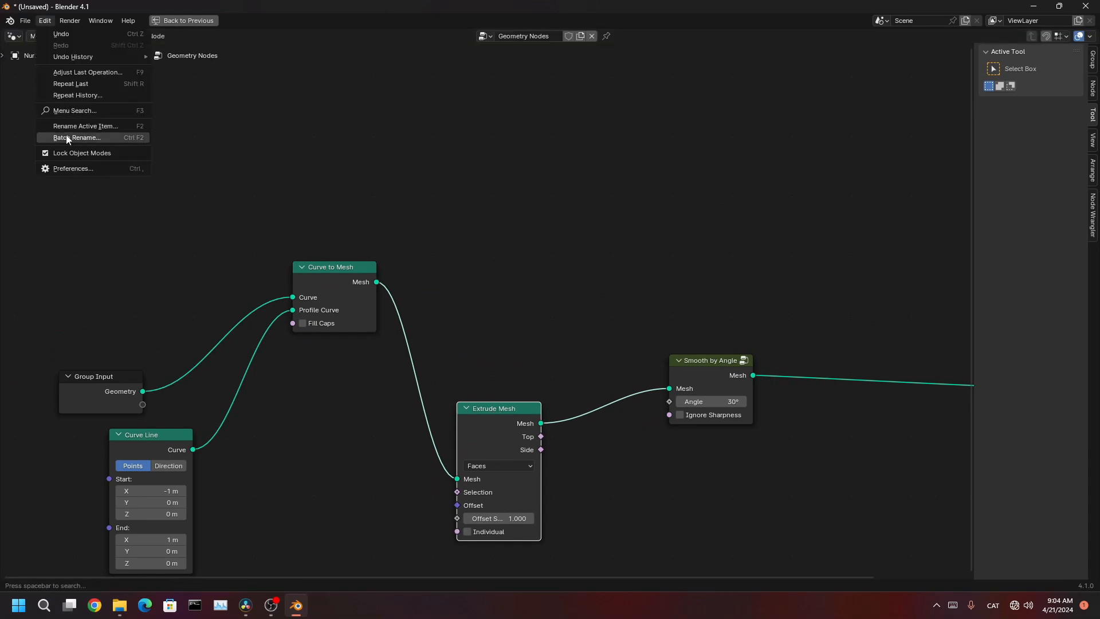
{"action": "left_click", "coordinate": [81, 170]}
{"action": "left_click", "coordinate": [314, 44]}
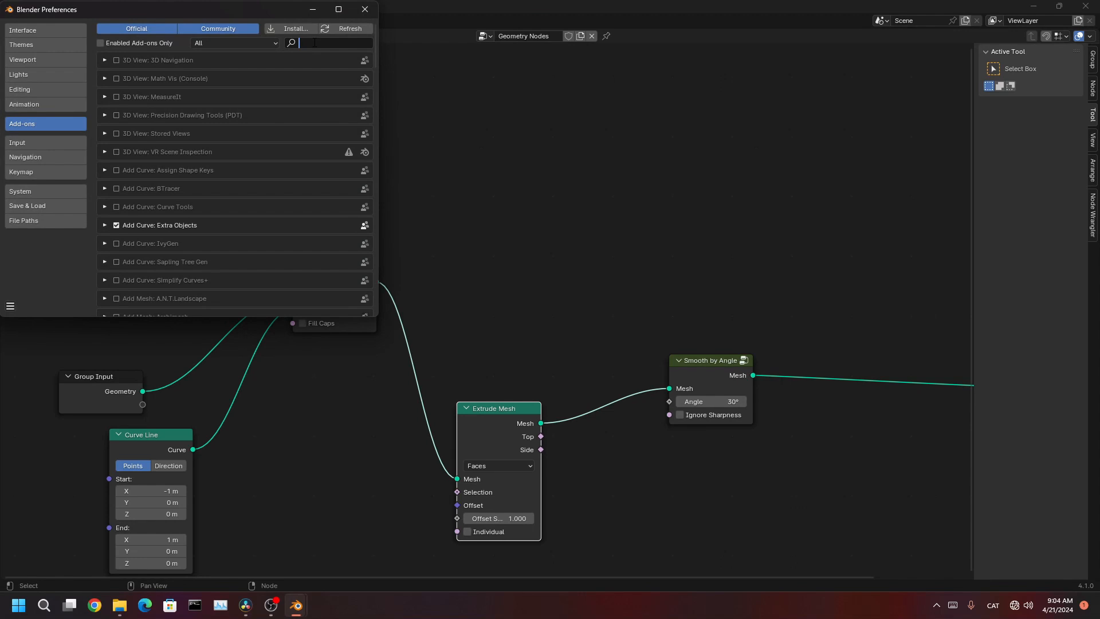
{"action": "type", "text": "node"}
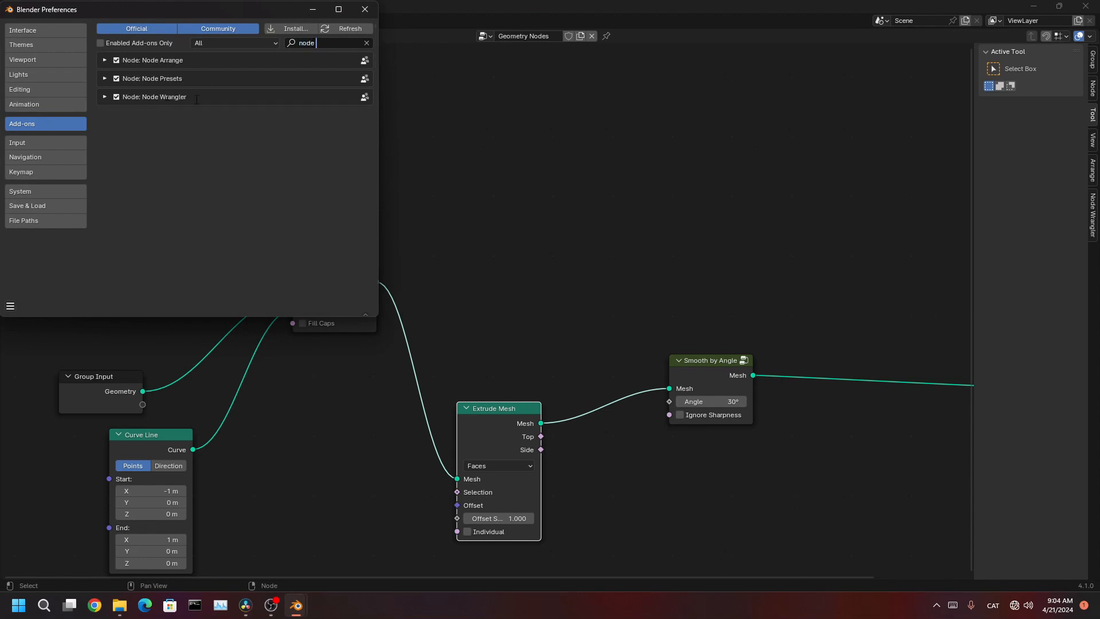
{"action": "left_click", "coordinate": [365, 10]}
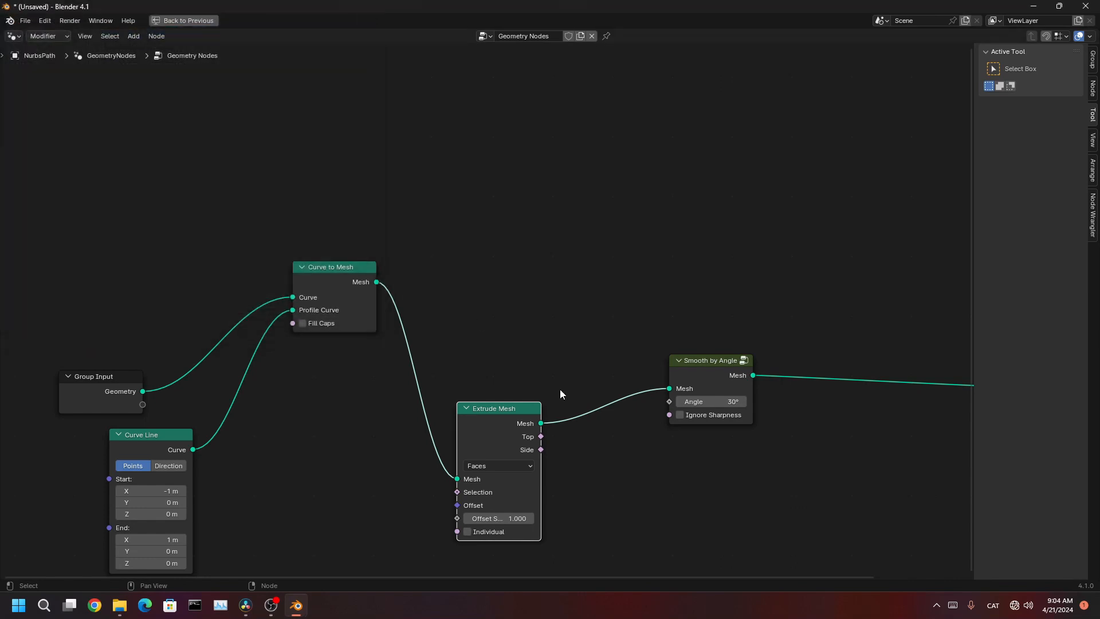
- Combine the Curve to Mesh and Extrude Mesh outputs with a Join Geometry node feeding Smooth by Angle, and leave Edit Mode
{"action": "mouse_move", "coordinate": [360, 310]}
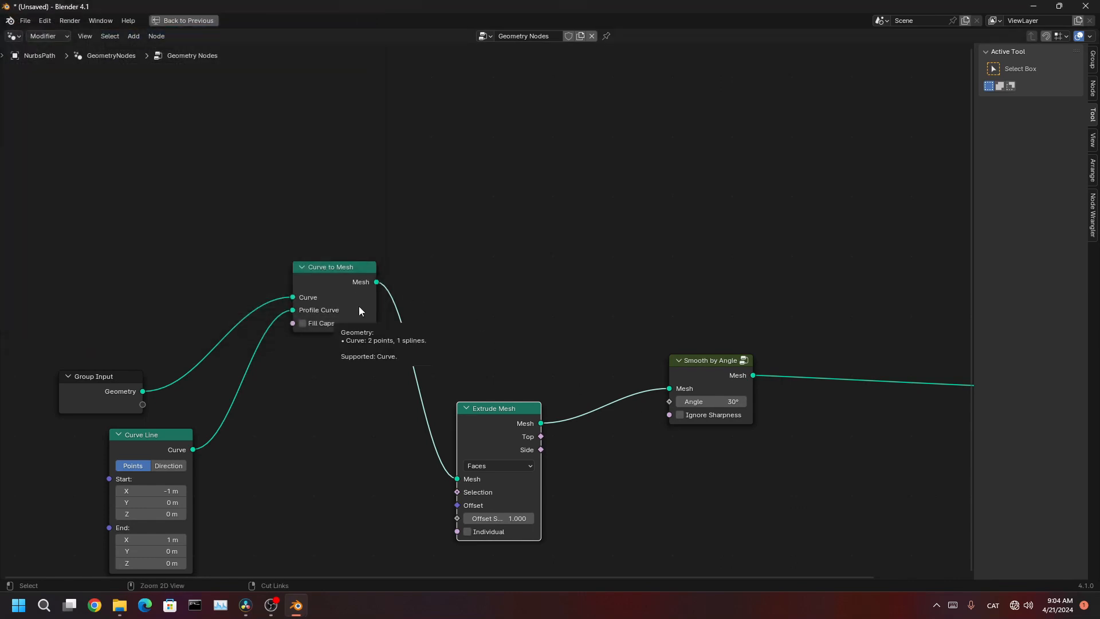
{"action": "right_click_drag", "start_coordinate": [335, 286], "coordinate": [475, 427], "text": "ctrl+shift"}
{"action": "key", "text": "Home"}
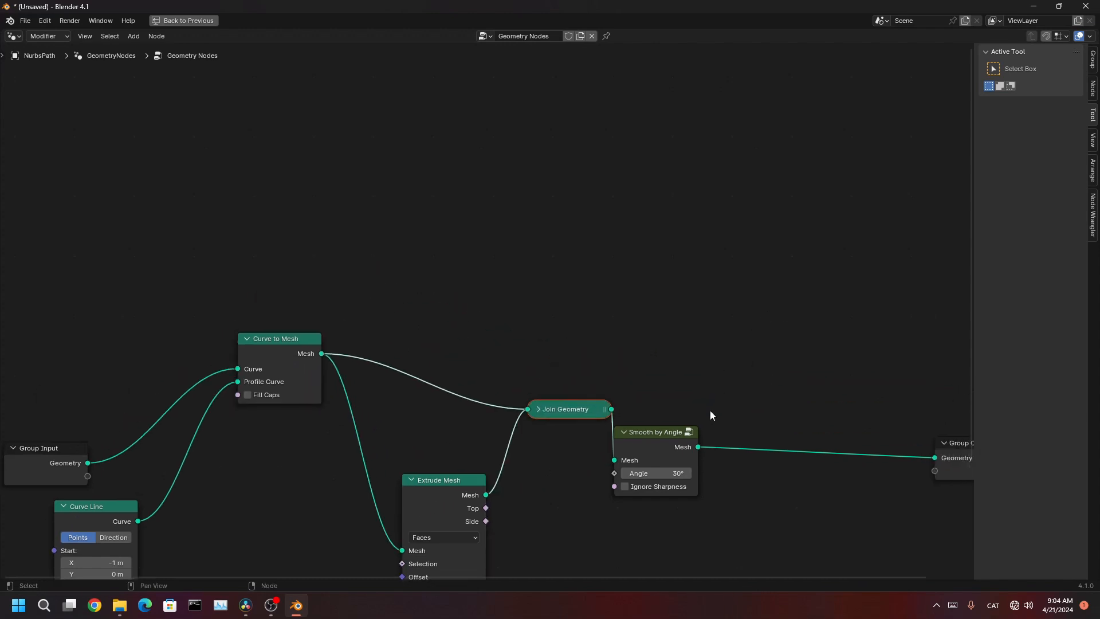
{"action": "key", "text": "ctrl+space"}
{"action": "mouse_move", "coordinate": [511, 241]}
{"action": "middle_mouse_down"}
{"action": "mouse_move", "coordinate": [523, 167]}
{"action": "mouse_move", "coordinate": [509, 211]}
{"action": "mouse_move", "coordinate": [562, 219]}
{"action": "mouse_move", "coordinate": [542, 171]}
{"action": "mouse_move", "coordinate": [563, 155]}
{"action": "mouse_move", "coordinate": [596, 164]}
{"action": "mouse_move", "coordinate": [590, 208]}
{"action": "mouse_move", "coordinate": [570, 189]}
{"action": "mouse_move", "coordinate": [573, 198]}
{"action": "middle_mouse_up"}
{"action": "key", "text": "Tab"}
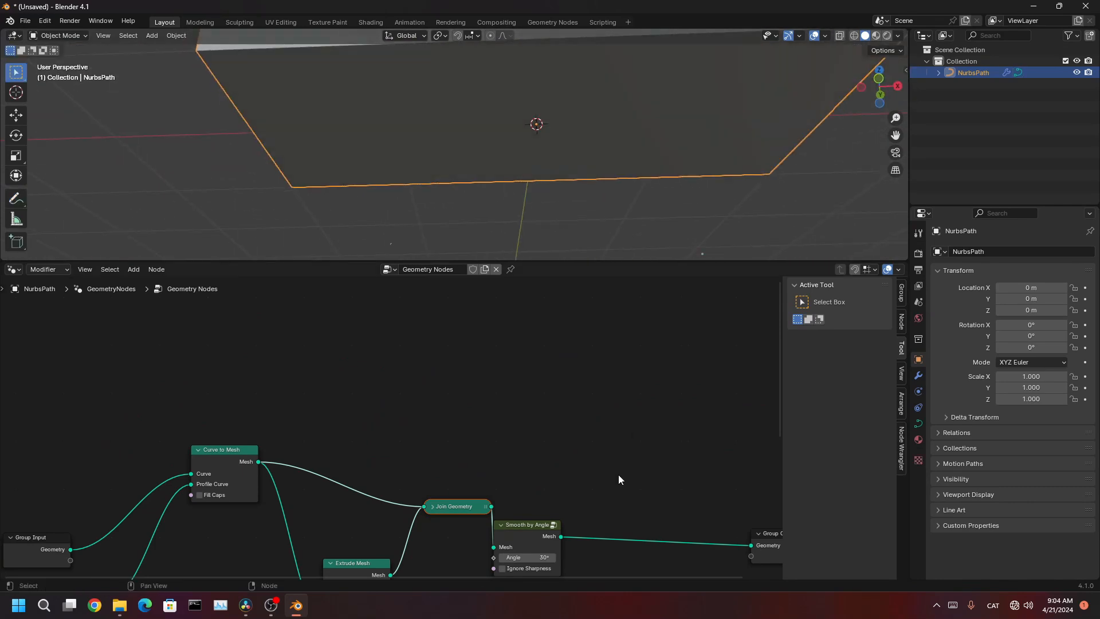
- Move the Smooth by Angle and Group Output nodes farther from Join Geometry to free up space between them
{"action": "middle_click_drag", "start_coordinate": [618, 478], "coordinate": [443, 390]}
{"action": "left_click_drag", "start_coordinate": [360, 397], "coordinate": [473, 421]}
{"action": "middle_click_drag", "start_coordinate": [409, 432], "coordinate": [461, 444]}
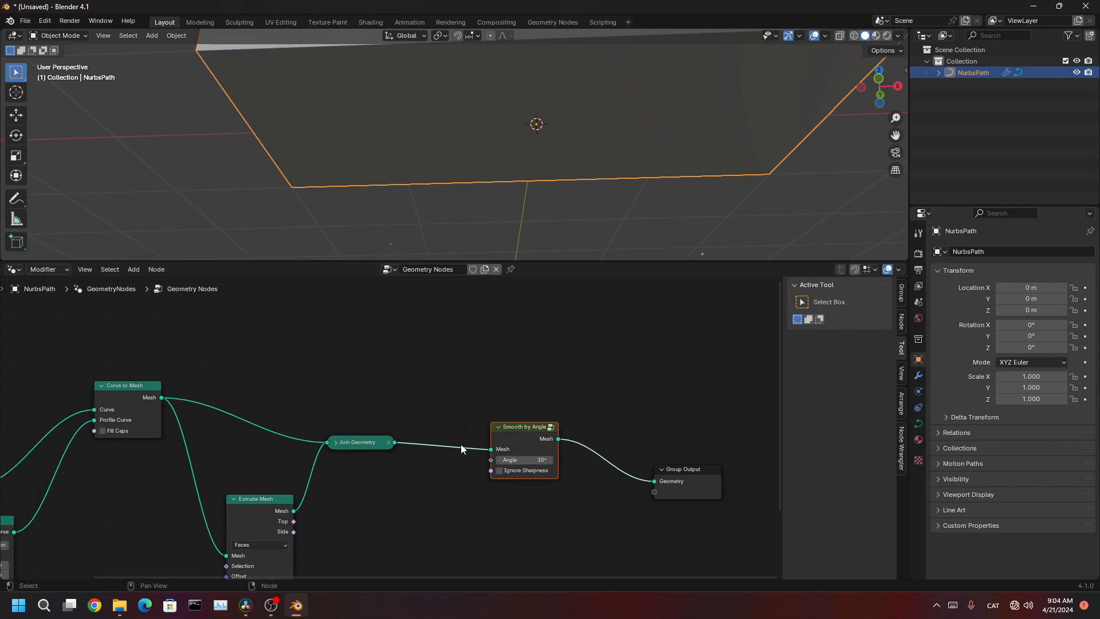
{"action": "middle_click_drag", "start_coordinate": [709, 523], "coordinate": [516, 501]}
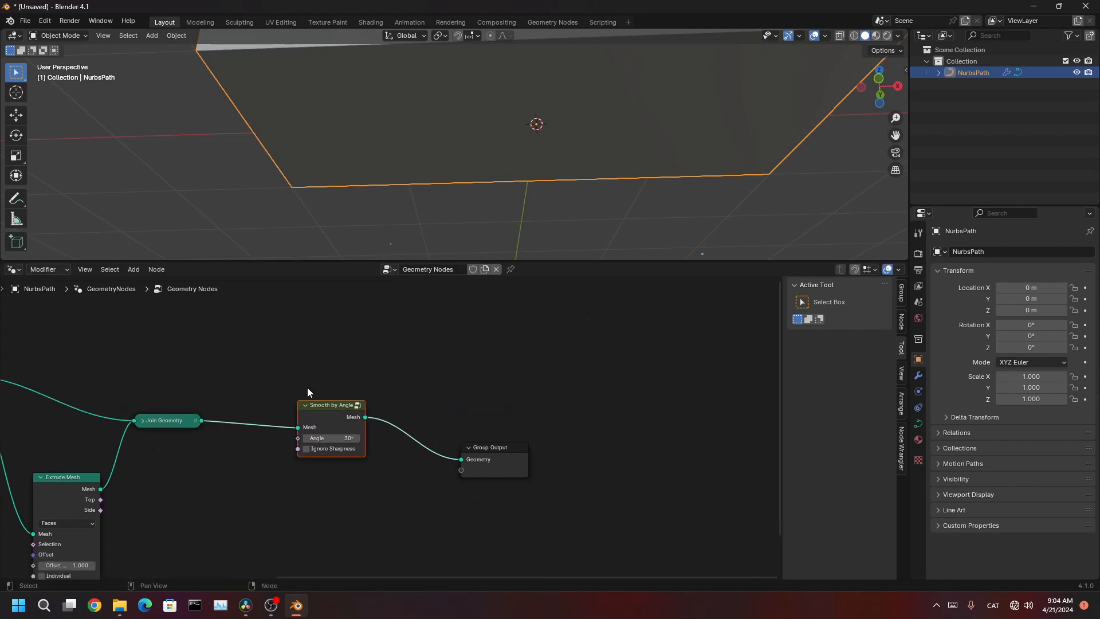
{"action": "left_click_drag", "start_coordinate": [285, 340], "coordinate": [588, 556]}
{"action": "key", "text": "g"}
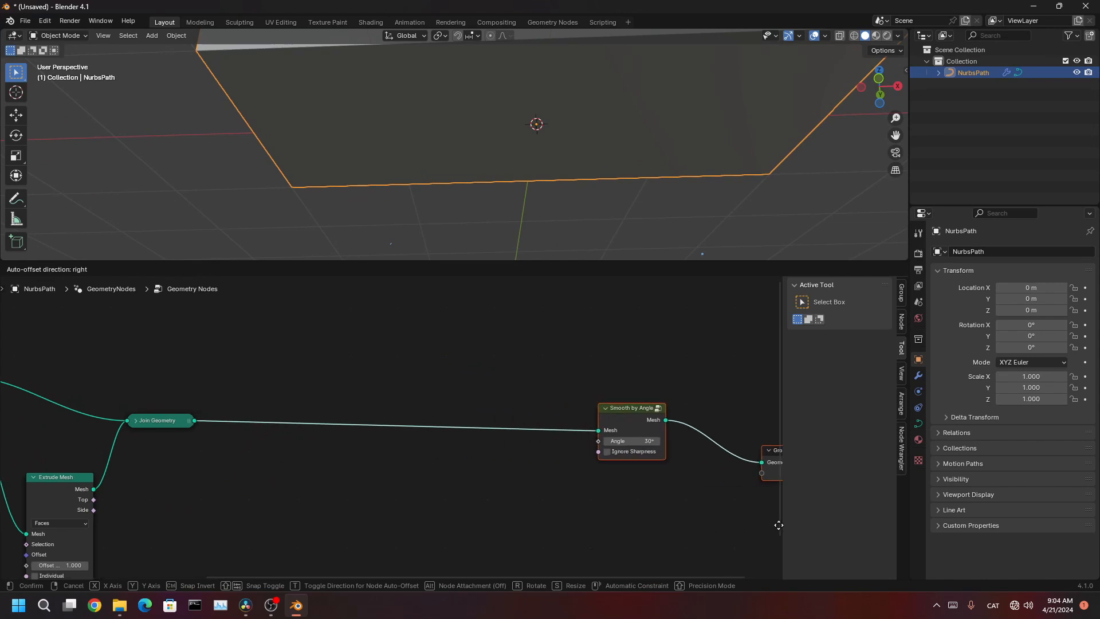
{"action": "left_click", "coordinate": [779, 522]}
- Move the Group Input node farther away from Curve to Mesh and Curve Line
{"action": "middle_click_drag", "start_coordinate": [390, 434], "coordinate": [484, 452]}
{"action": "middle_click_drag", "start_coordinate": [371, 416], "coordinate": [449, 418]}
{"action": "middle_click_drag", "start_coordinate": [339, 430], "coordinate": [541, 416], "text": "shift"}
{"action": "middle_click_drag", "start_coordinate": [401, 402], "coordinate": [679, 407], "text": "shift"}
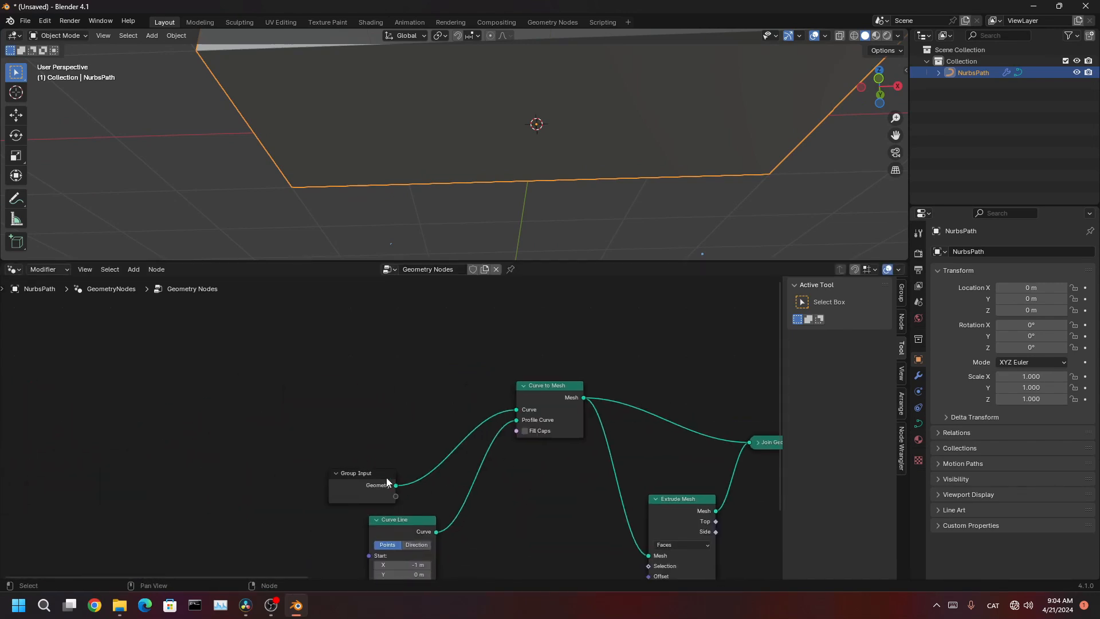
{"action": "left_click_drag", "start_coordinate": [382, 476], "coordinate": [228, 433]}
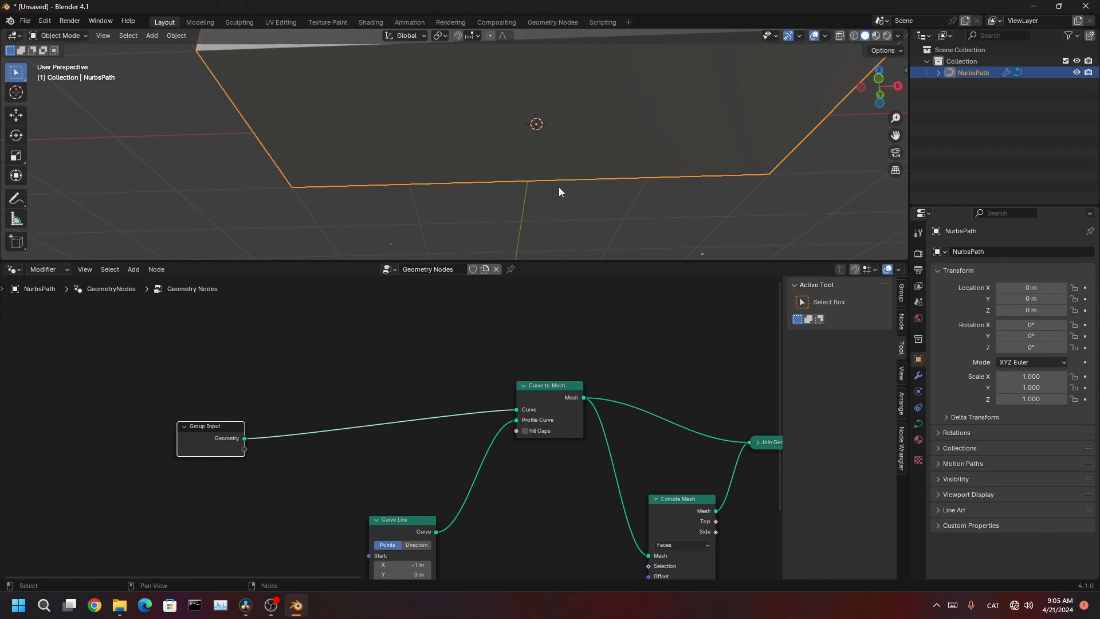
- Set the Extrude Mesh node's Offset Scale to 0.050 and check the thin slab from the side and below
{"action": "key", "text": "ctrl+space"}
{"action": "key", "text": "ctrl+space"}
{"action": "middle_click_drag", "start_coordinate": [571, 126], "coordinate": [458, 186]}
{"action": "scroll", "coordinate": [548, 162], "scroll_direction": "down", "scroll_amount": 4}
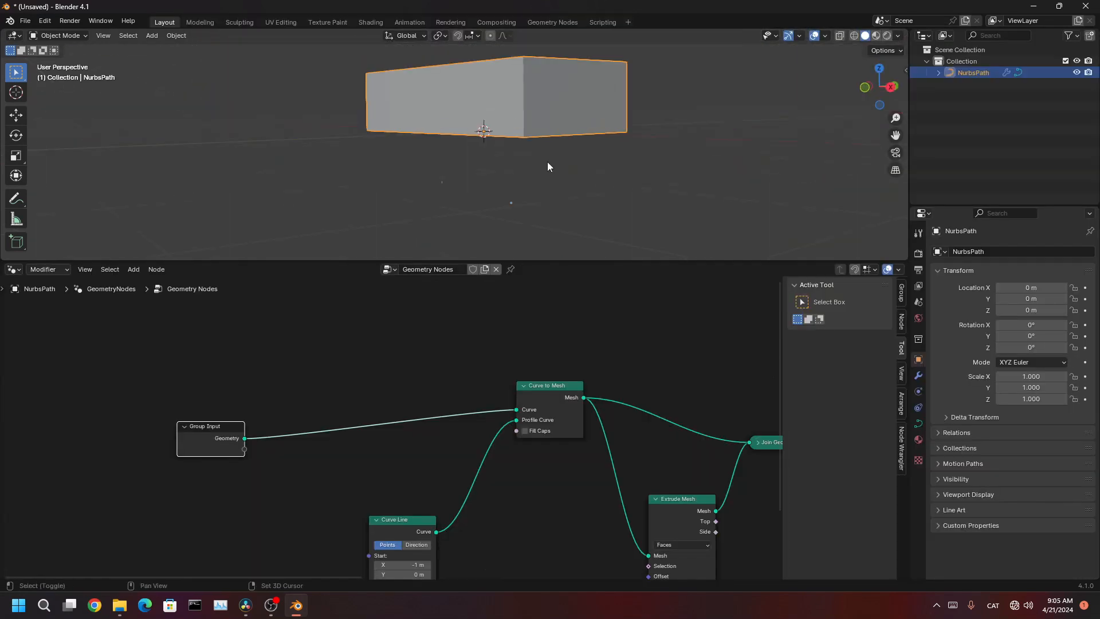
{"action": "middle_click_drag", "start_coordinate": [548, 161], "coordinate": [623, 166], "text": "shift"}
{"action": "scroll", "coordinate": [527, 155], "scroll_direction": "up", "scroll_amount": 2}
{"action": "middle_click_drag", "start_coordinate": [671, 493], "coordinate": [365, 319]}
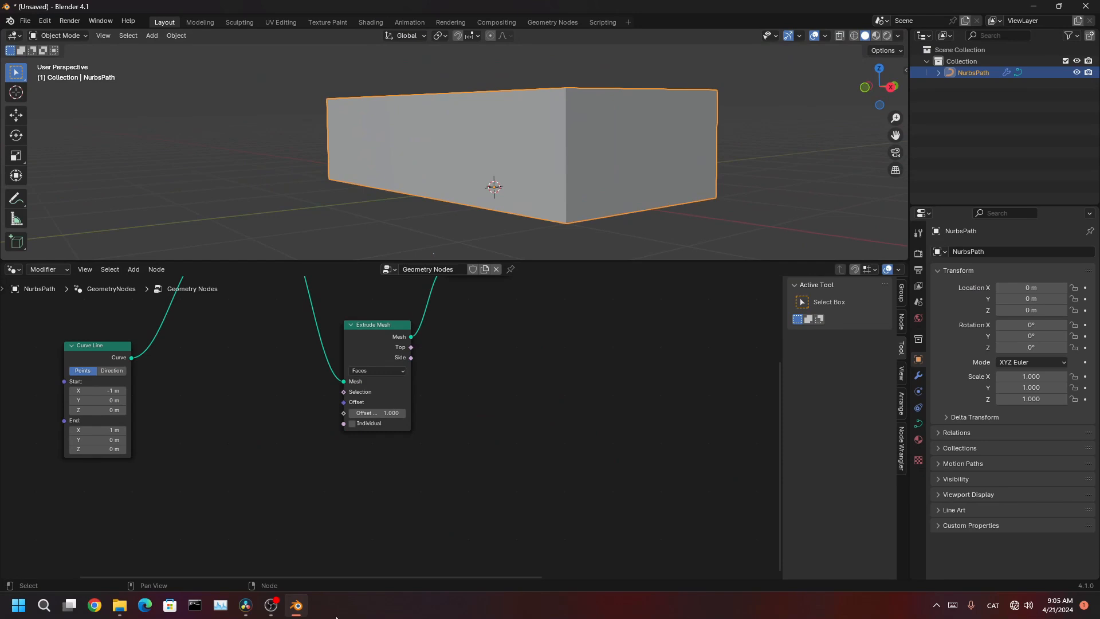
{"action": "scroll", "coordinate": [388, 419], "scroll_direction": "up", "scroll_amount": 10}
{"action": "middle_click_drag", "start_coordinate": [387, 419], "coordinate": [495, 454]}
{"action": "left_click_drag", "start_coordinate": [497, 442], "coordinate": [441, 442]}
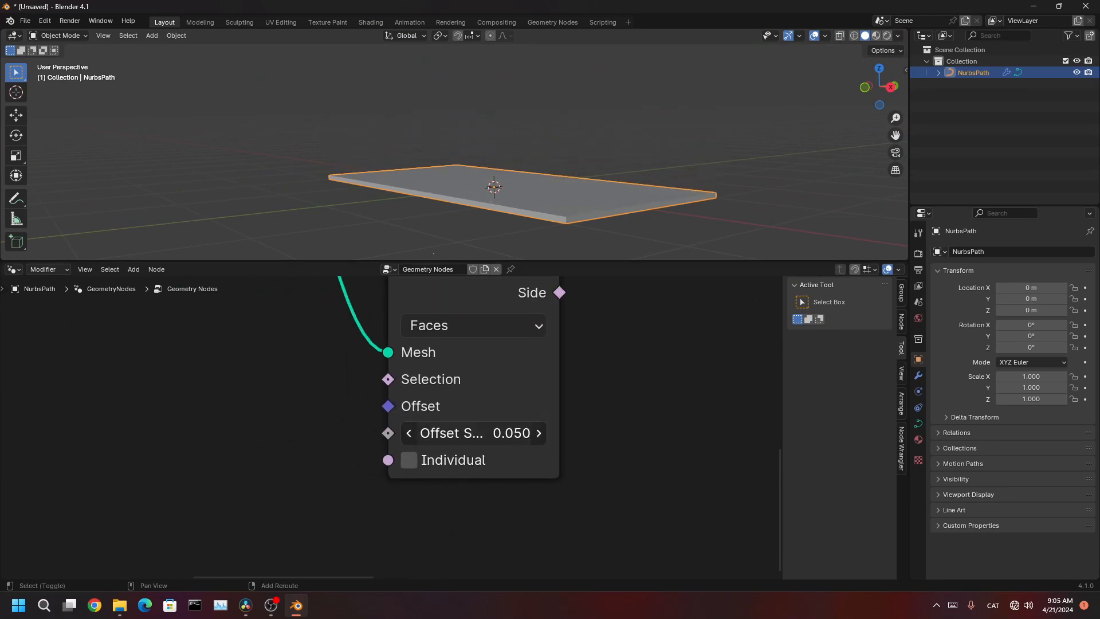
{"action": "scroll", "coordinate": [629, 176], "scroll_direction": "up", "scroll_amount": 3}
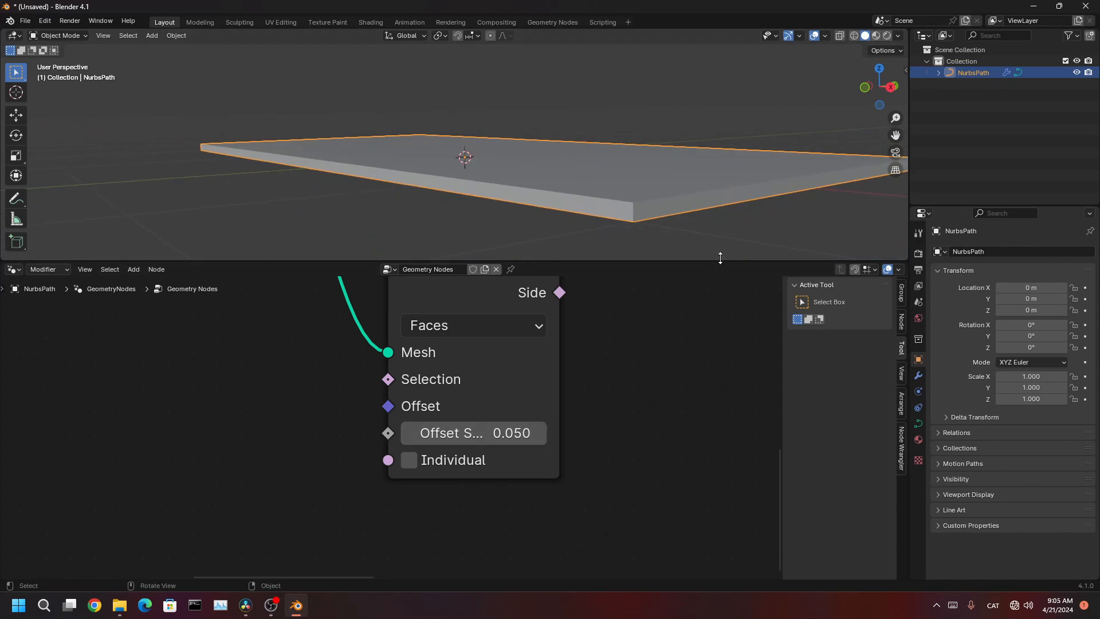
{"action": "middle_click_drag", "start_coordinate": [720, 255], "coordinate": [756, 50]}
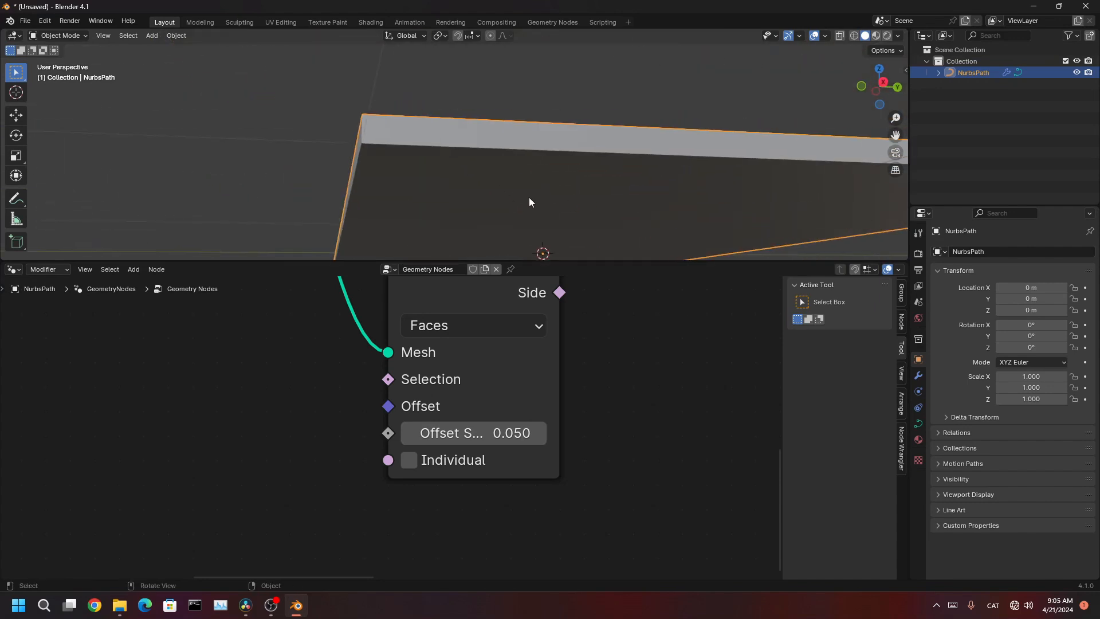
{"action": "middle_click_drag", "start_coordinate": [530, 202], "coordinate": [569, 173]}
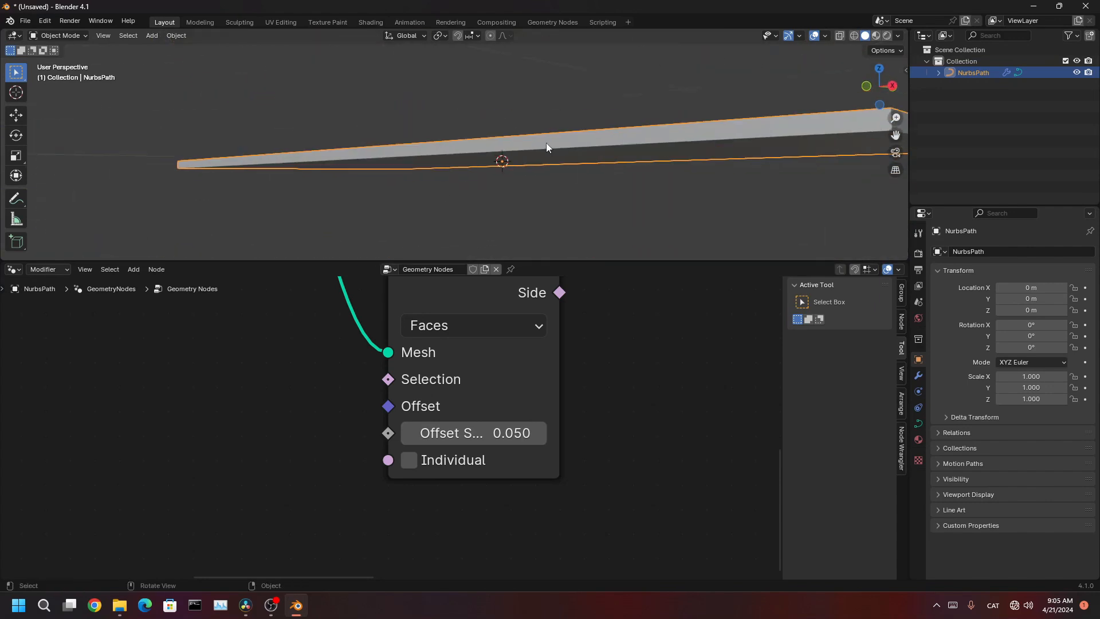
- Add a Merge by Distance node beside the Join Geometry output
{"action": "middle_click_drag", "start_coordinate": [573, 319], "coordinate": [506, 443]}
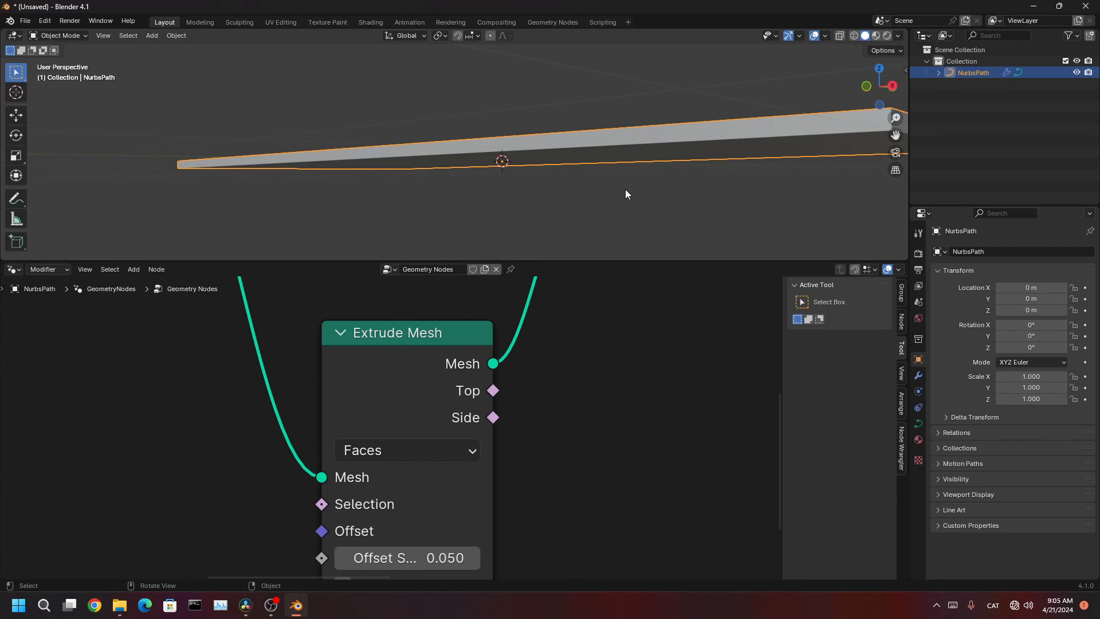
{"action": "scroll", "coordinate": [628, 355], "scroll_direction": "down", "scroll_amount": 5}
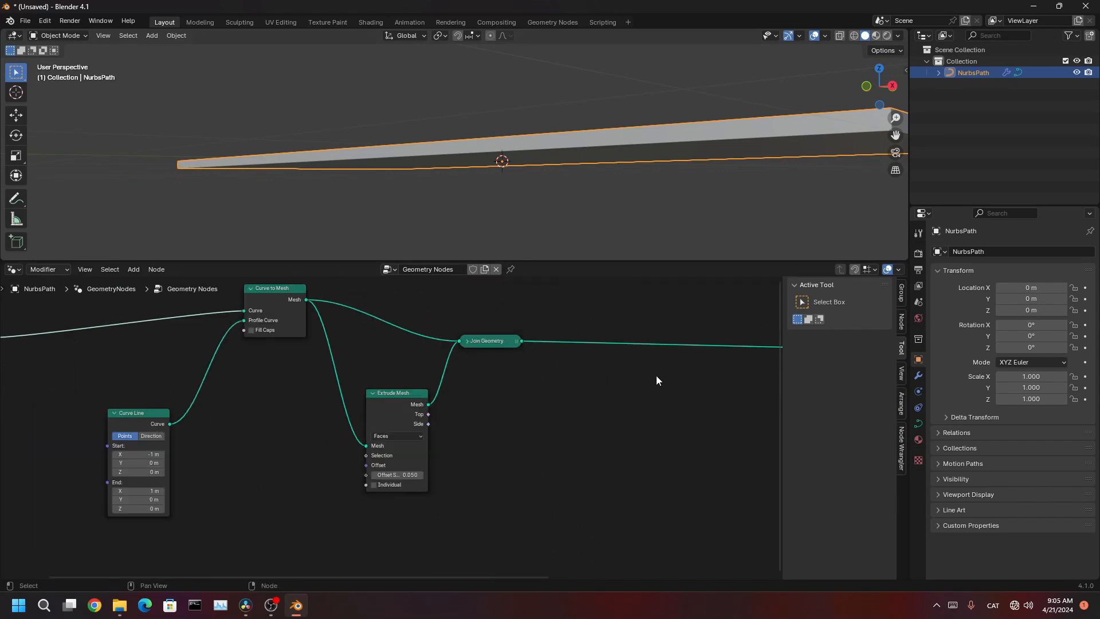
{"action": "middle_click_drag", "start_coordinate": [655, 376], "coordinate": [533, 454]}
{"action": "scroll", "coordinate": [533, 454], "scroll_direction": "up", "scroll_amount": 2}
{"action": "key", "text": "shift+a"}
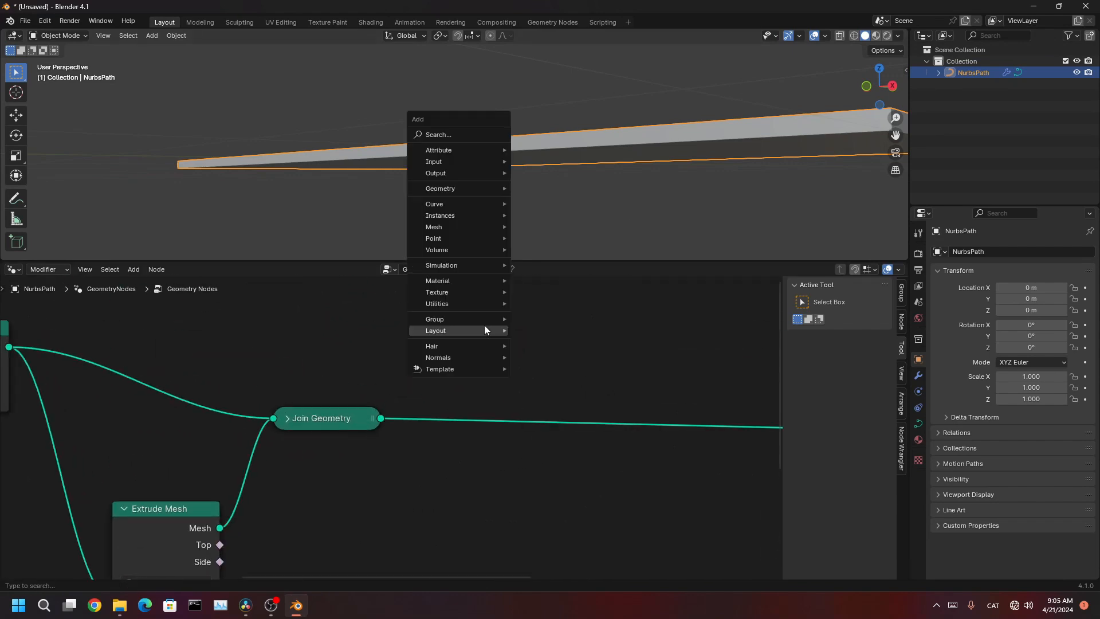
{"action": "left_click", "coordinate": [456, 135]}
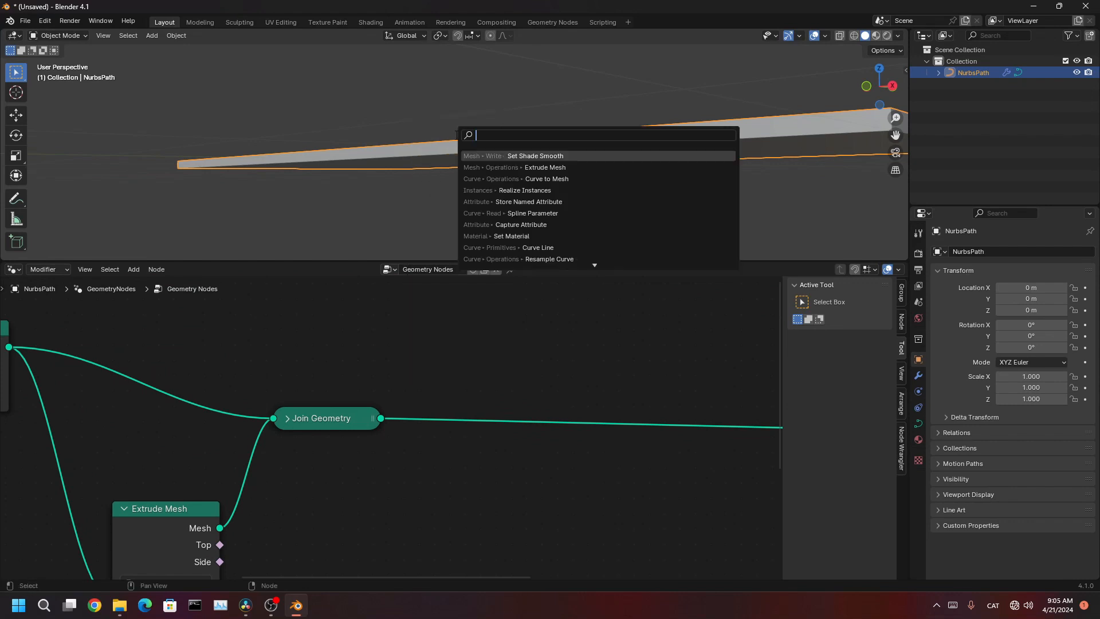
{"action": "type", "text": "merge"}
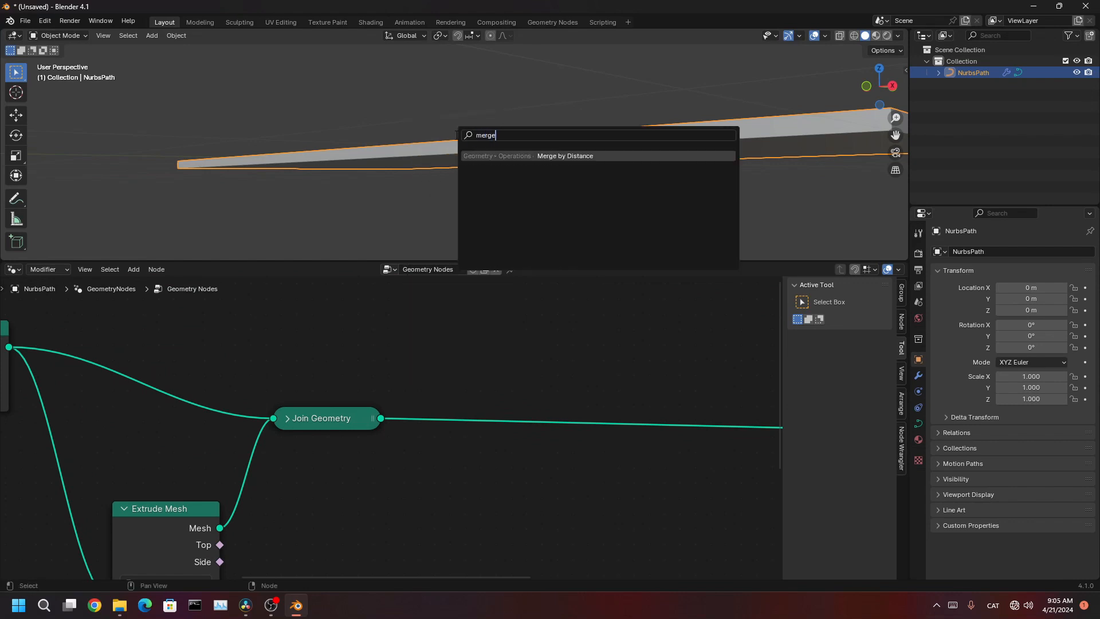
{"action": "key", "text": "Return"}
{"action": "left_click", "coordinate": [540, 302]}
- Inspect the slab's corner and insert Merge by Distance into the link between Join Geometry and Smooth by Angle
{"action": "middle_click_drag", "start_coordinate": [693, 128], "coordinate": [607, 154]}
{"action": "scroll", "coordinate": [589, 147], "scroll_direction": "up", "scroll_amount": 4}
{"action": "scroll", "coordinate": [544, 160], "scroll_direction": "up", "scroll_amount": 3}
{"action": "scroll", "coordinate": [596, 160], "scroll_direction": "down", "scroll_amount": 4}
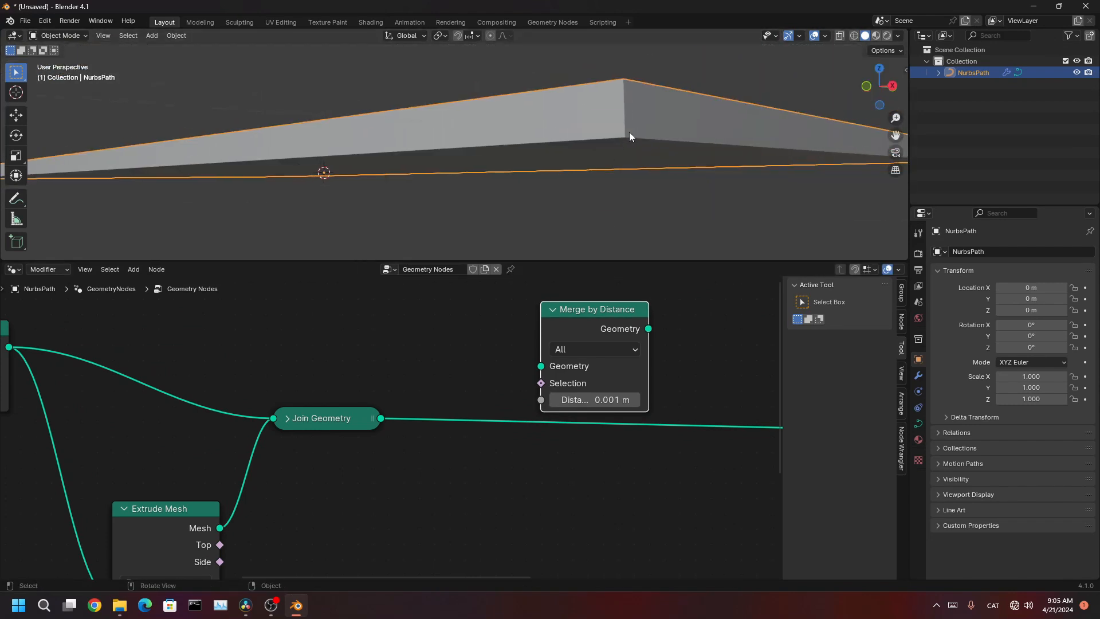
{"action": "left_click_drag", "start_coordinate": [623, 319], "coordinate": [611, 355]}
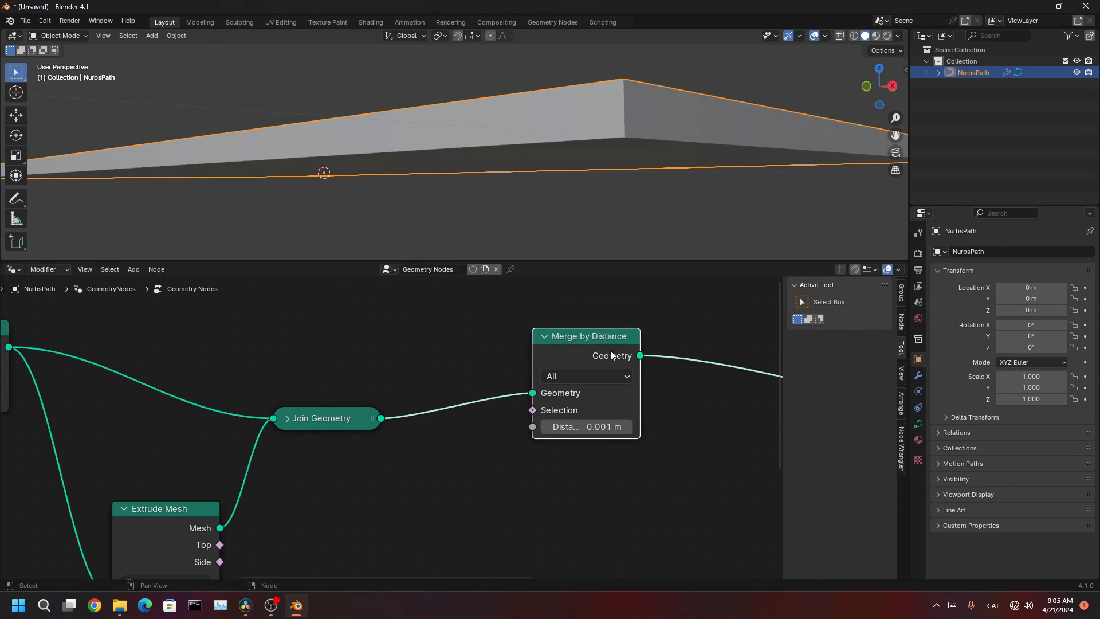
- Set the Merge by Distance node's Distance to 0.03 m and check the slab's corner from below
{"action": "scroll", "coordinate": [610, 421], "scroll_direction": "up", "scroll_amount": 2}
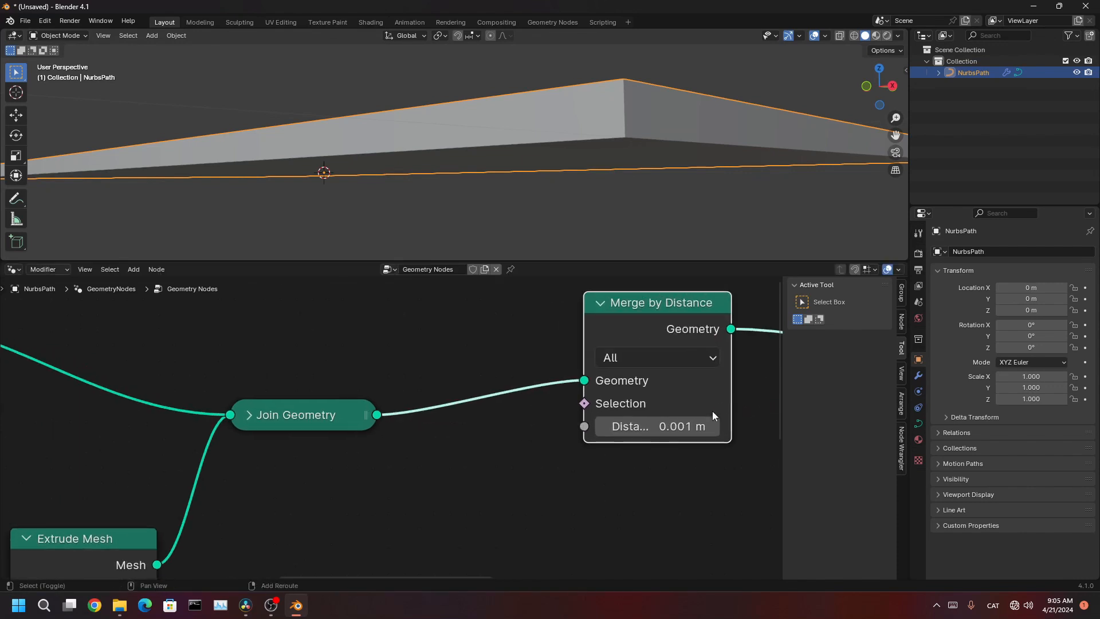
{"action": "mouse_move", "coordinate": [659, 427]}
{"action": "left_mouse_down", "text": "shift"}
{"action": "mouse_move", "coordinate": [642, 427]}
{"action": "mouse_move", "coordinate": [734, 426]}
{"action": "mouse_move", "coordinate": [656, 426]}
{"action": "left_mouse_up", "text": "shift"}
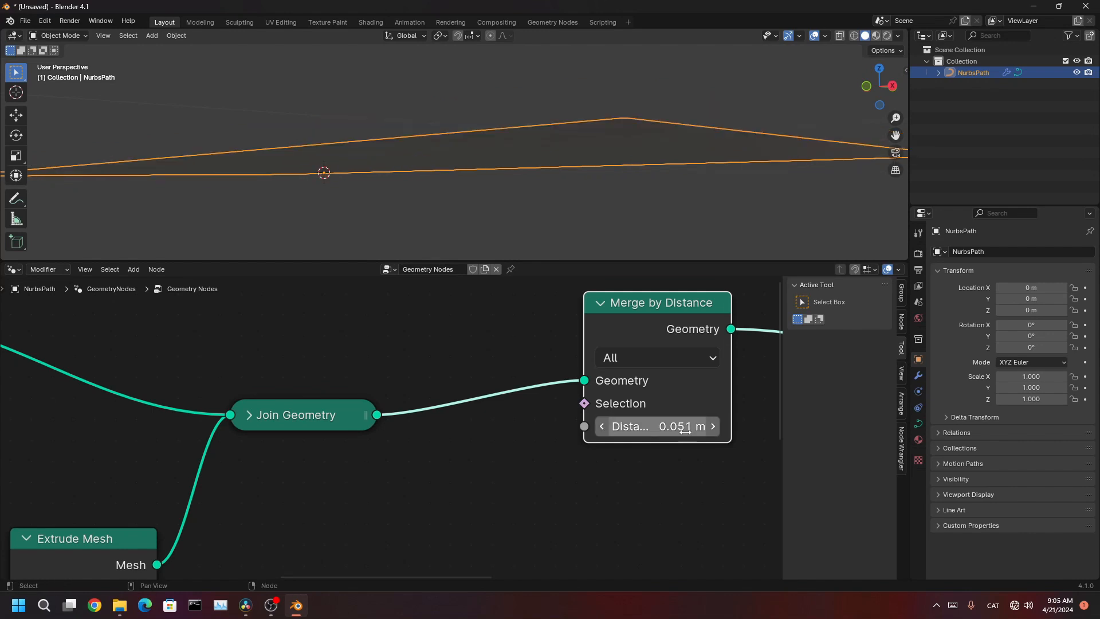
{"action": "left_click", "coordinate": [686, 431]}
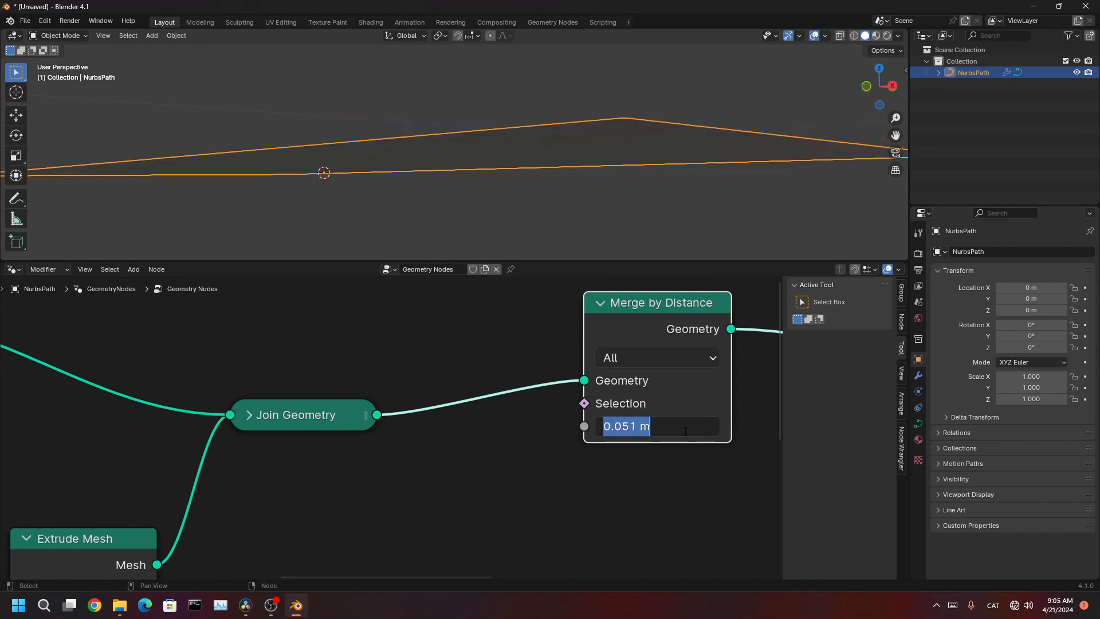
{"action": "left_click", "coordinate": [634, 426]}
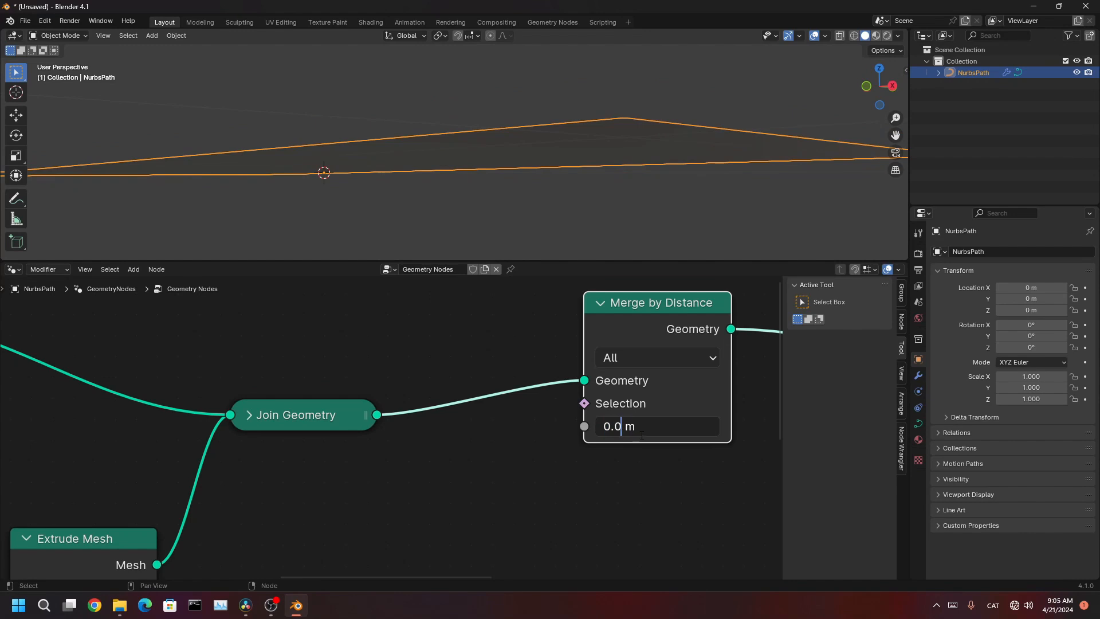
{"action": "key", "text": "Return"}
{"action": "middle_click_drag", "start_coordinate": [756, 98], "coordinate": [614, 196]}
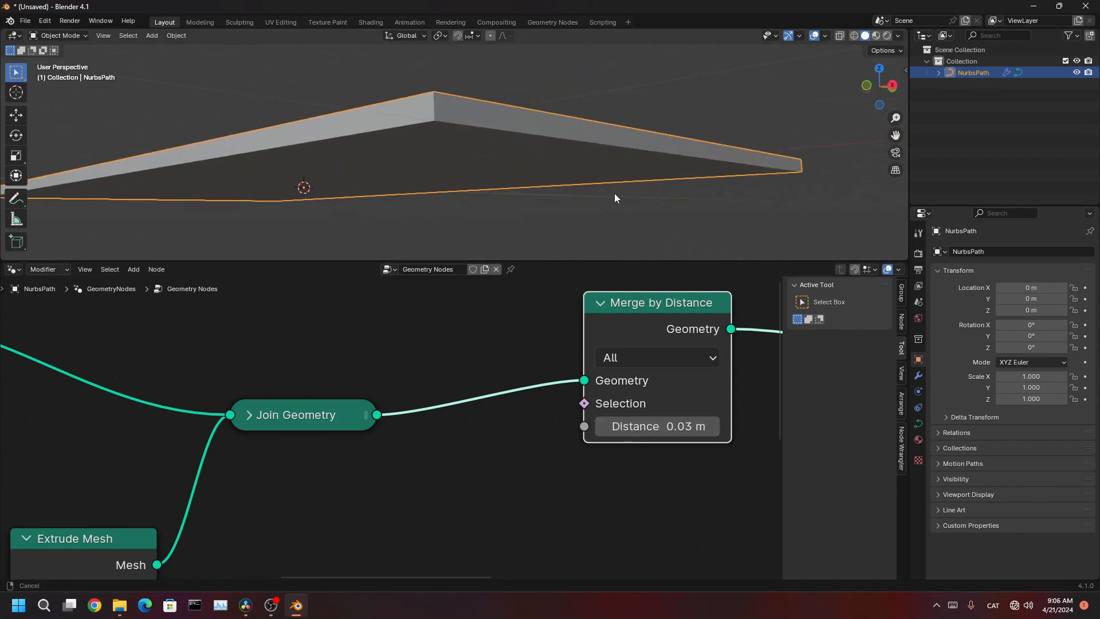
{"action": "middle_click_drag", "start_coordinate": [501, 160], "coordinate": [461, 152]}
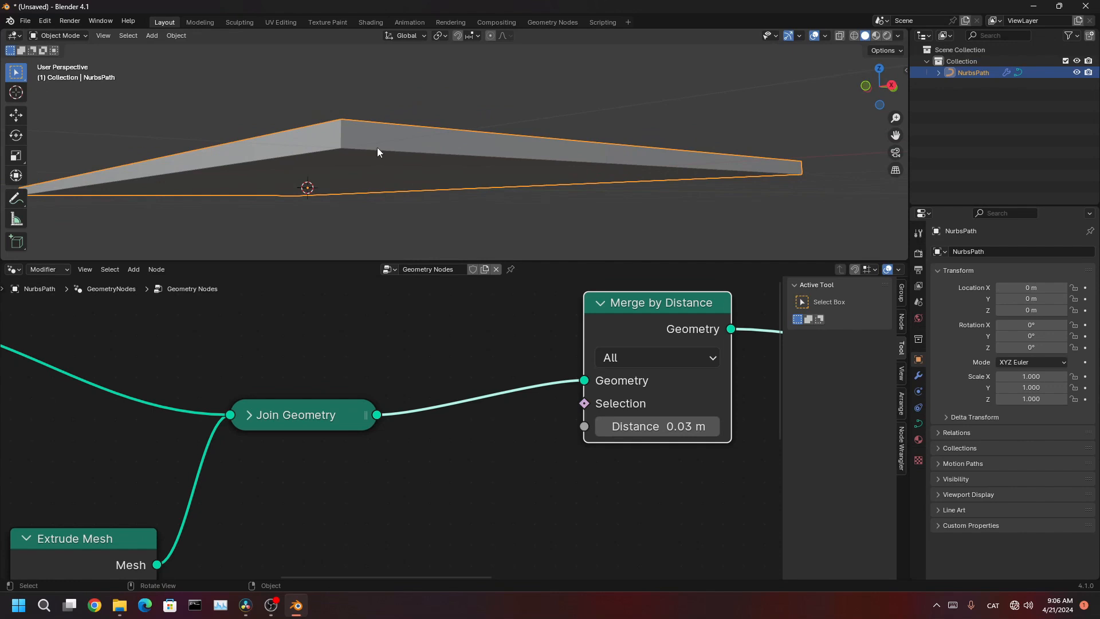
{"action": "scroll", "coordinate": [529, 323], "scroll_direction": "down", "scroll_amount": 2}
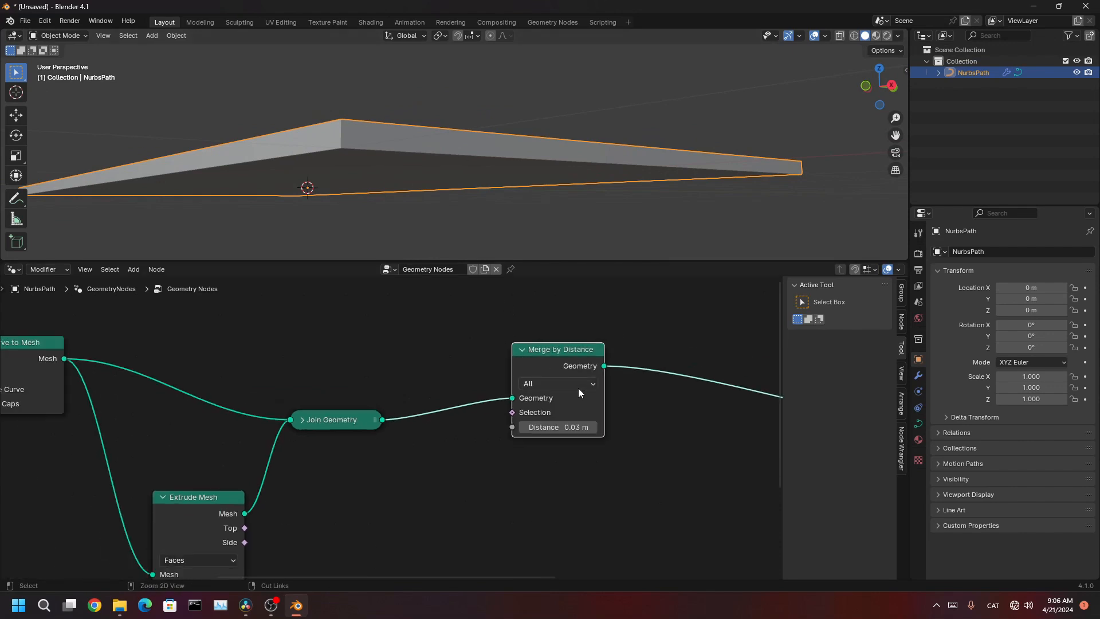
- Rearrange the geometry node graph in the maximized node editor and select the Group Input node
{"action": "key", "text": "ctrl+space"}
{"action": "scroll", "coordinate": [761, 187], "scroll_direction": "up", "scroll_amount": 1}
{"action": "middle_click_drag", "start_coordinate": [761, 187], "coordinate": [693, 232]}
{"action": "scroll", "coordinate": [730, 349], "scroll_direction": "down", "scroll_amount": 4}
{"action": "middle_click_drag", "start_coordinate": [724, 322], "coordinate": [663, 429]}
{"action": "left_click_drag", "start_coordinate": [535, 392], "coordinate": [803, 88], "text": "alt"}
{"action": "scroll", "coordinate": [643, 253], "scroll_direction": "down", "scroll_amount": 2}
{"action": "scroll", "coordinate": [643, 253], "scroll_direction": "down", "scroll_amount": 1}
{"action": "middle_click_drag", "start_coordinate": [663, 319], "coordinate": [516, 427]}
{"action": "key", "text": "g"}
{"action": "left_click", "coordinate": [739, 283]}
{"action": "middle_click_drag", "start_coordinate": [381, 455], "coordinate": [834, 278]}
{"action": "scroll", "coordinate": [256, 292], "scroll_direction": "up", "scroll_amount": 7}
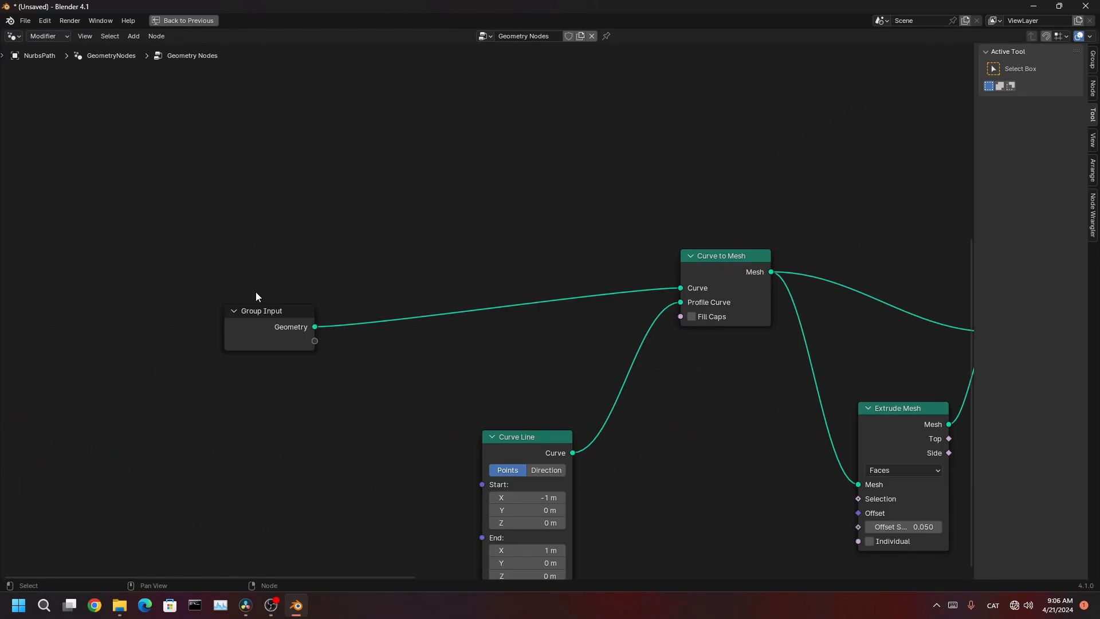
{"action": "left_click_drag", "start_coordinate": [255, 291], "coordinate": [283, 338]}
{"action": "key", "text": "ctrl+space"}
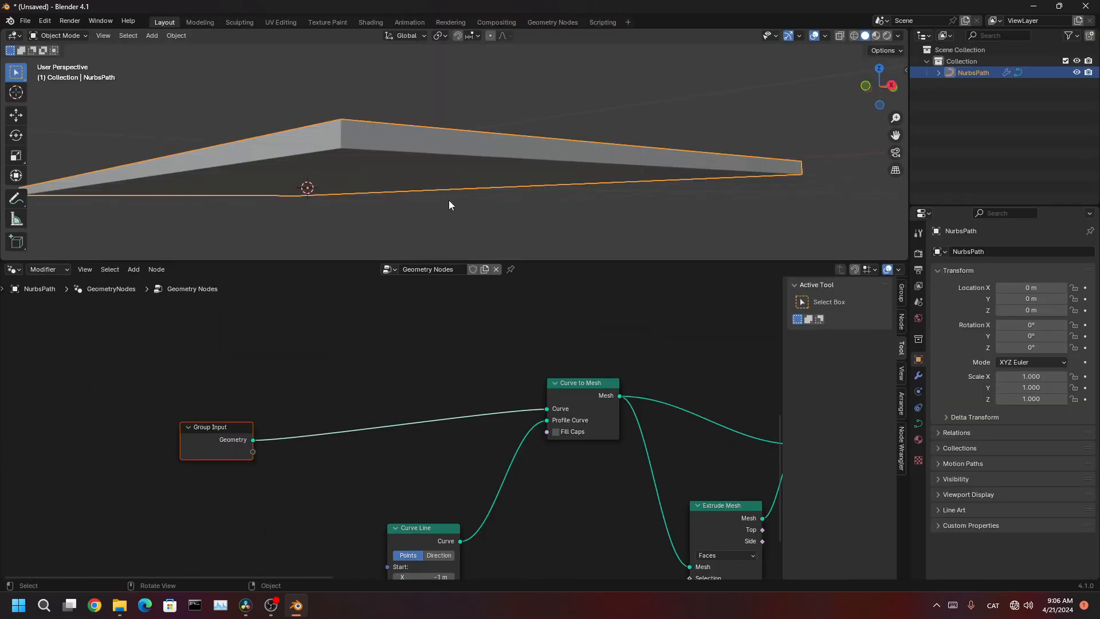
- Enlarge the Outliner area, turn it into a Shader Editor, and hide the sidebars of both node editors
{"action": "middle_click_drag", "start_coordinate": [449, 201], "coordinate": [513, 199]}
{"action": "scroll", "coordinate": [524, 203], "scroll_direction": "down", "scroll_amount": 5}
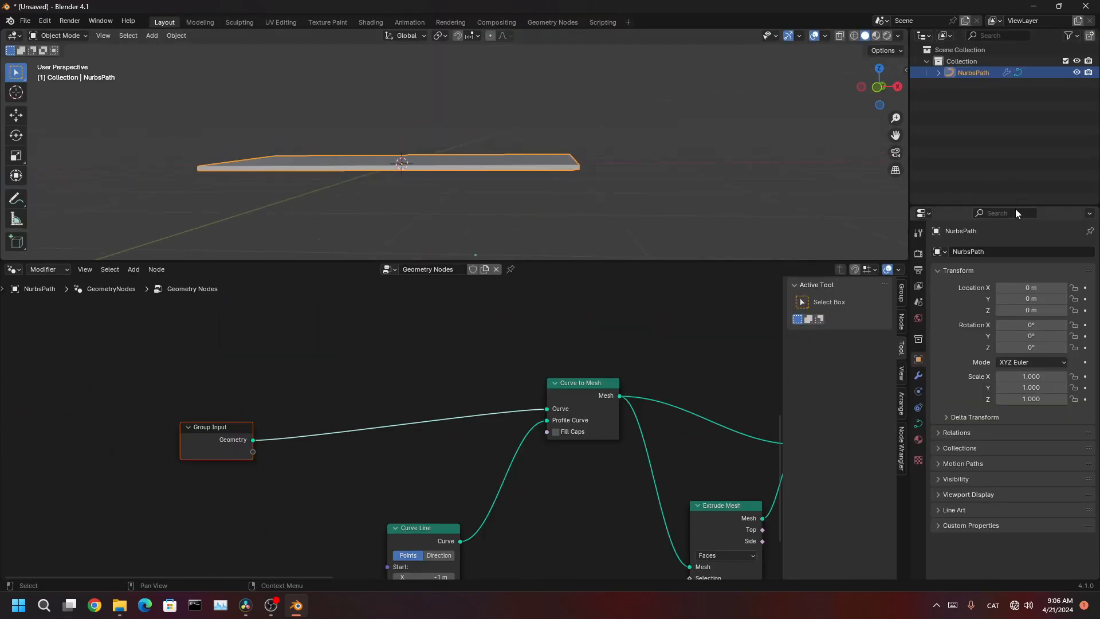
{"action": "left_click_drag", "start_coordinate": [1015, 204], "coordinate": [1018, 464]}
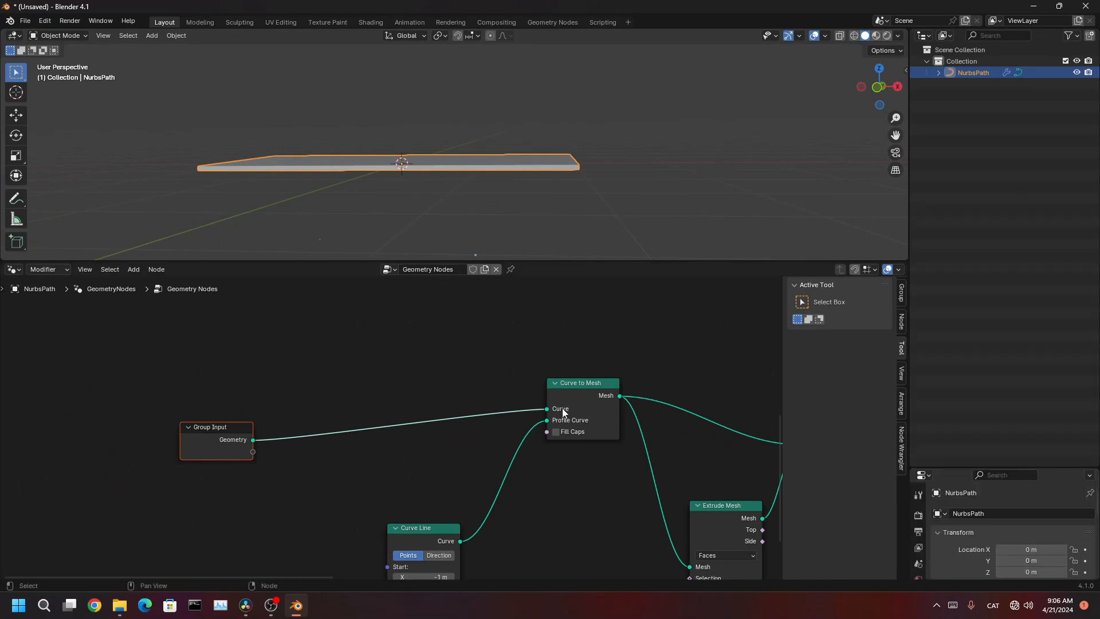
{"action": "key", "text": "n"}
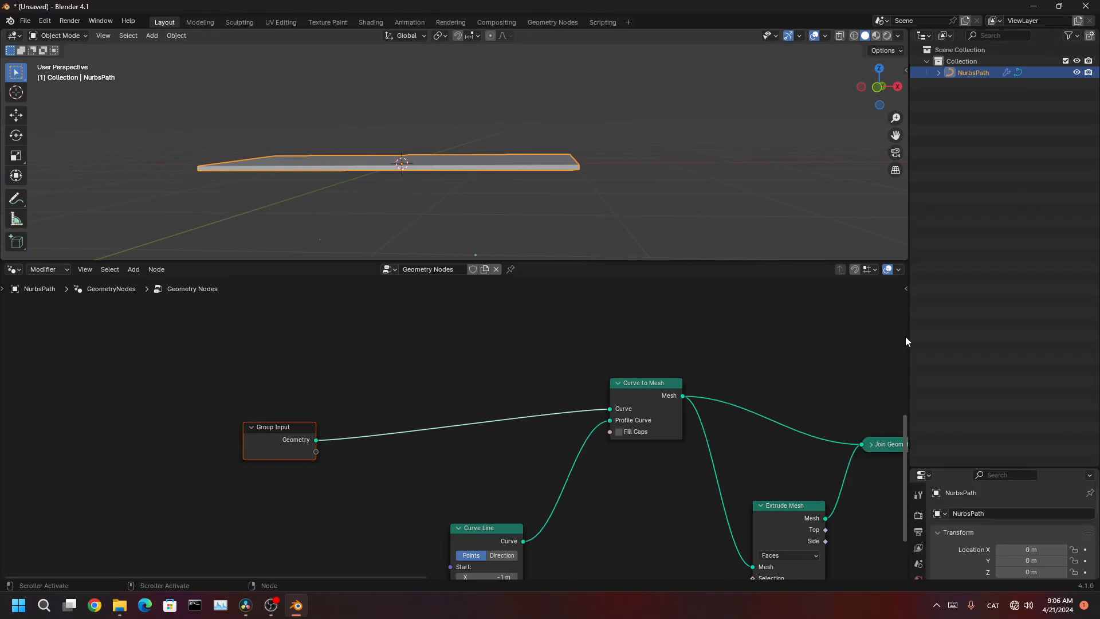
{"action": "left_click_drag", "start_coordinate": [908, 336], "coordinate": [738, 373]}
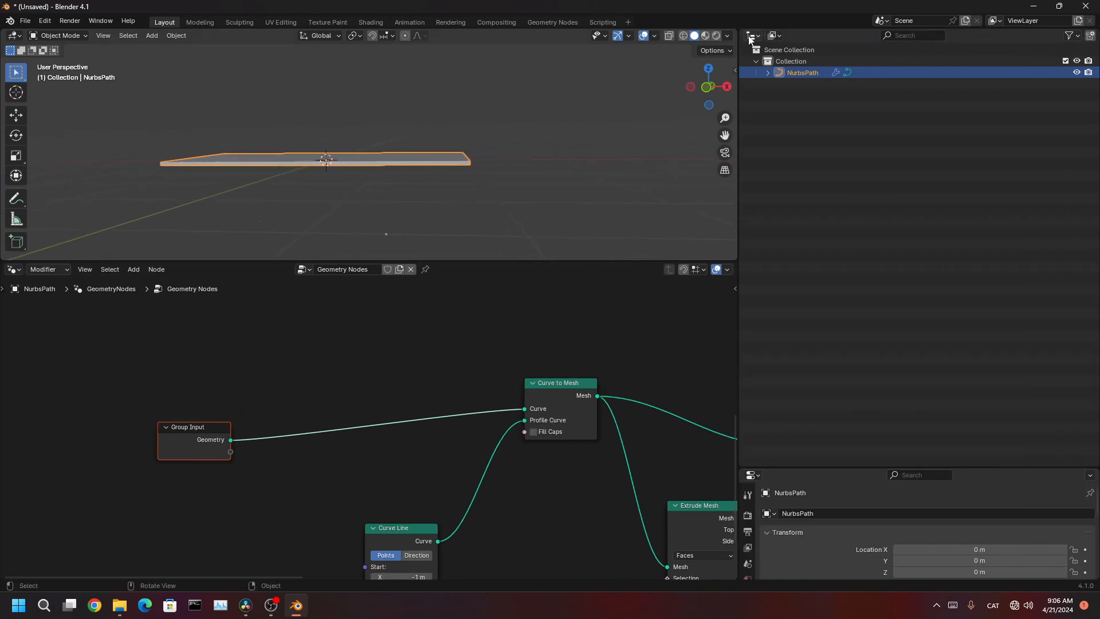
{"action": "left_click", "coordinate": [753, 36]}
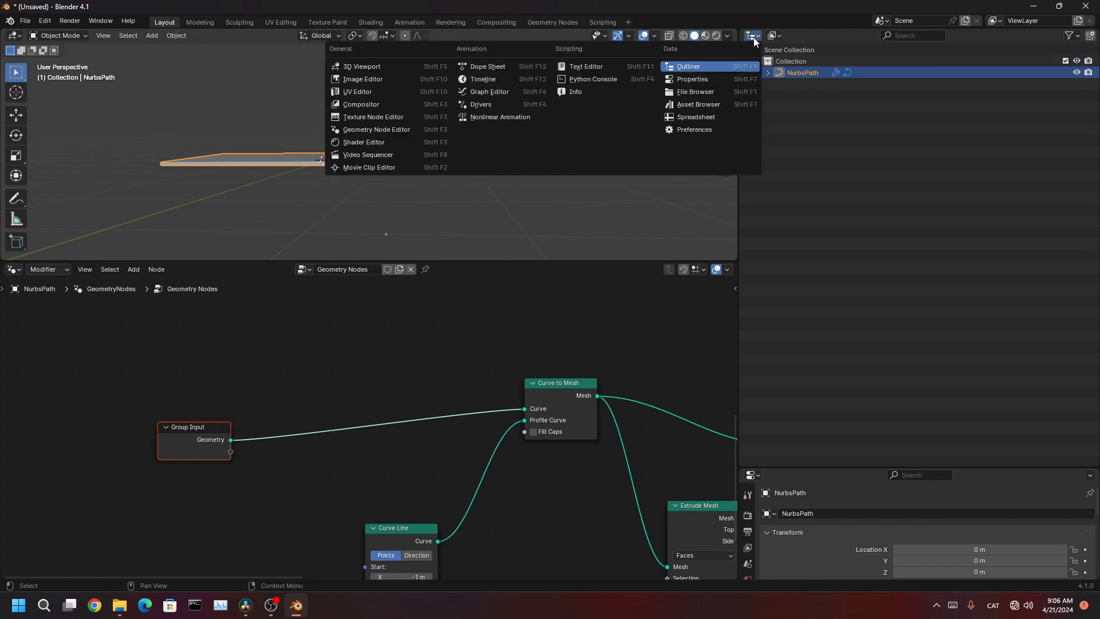
{"action": "left_click", "coordinate": [374, 148]}
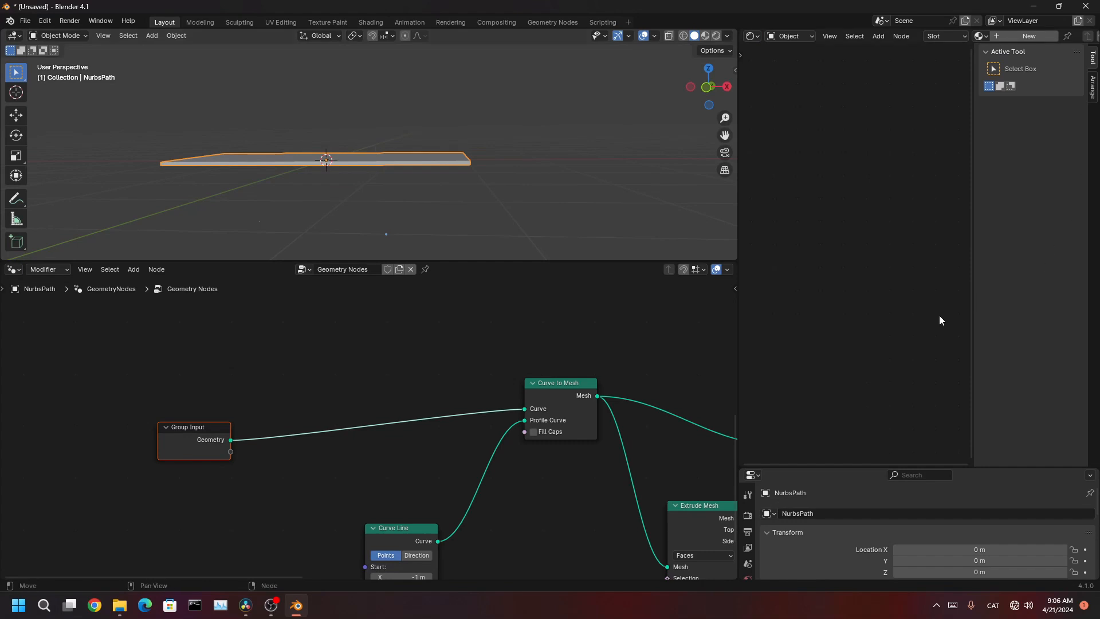
{"action": "key", "text": "n"}
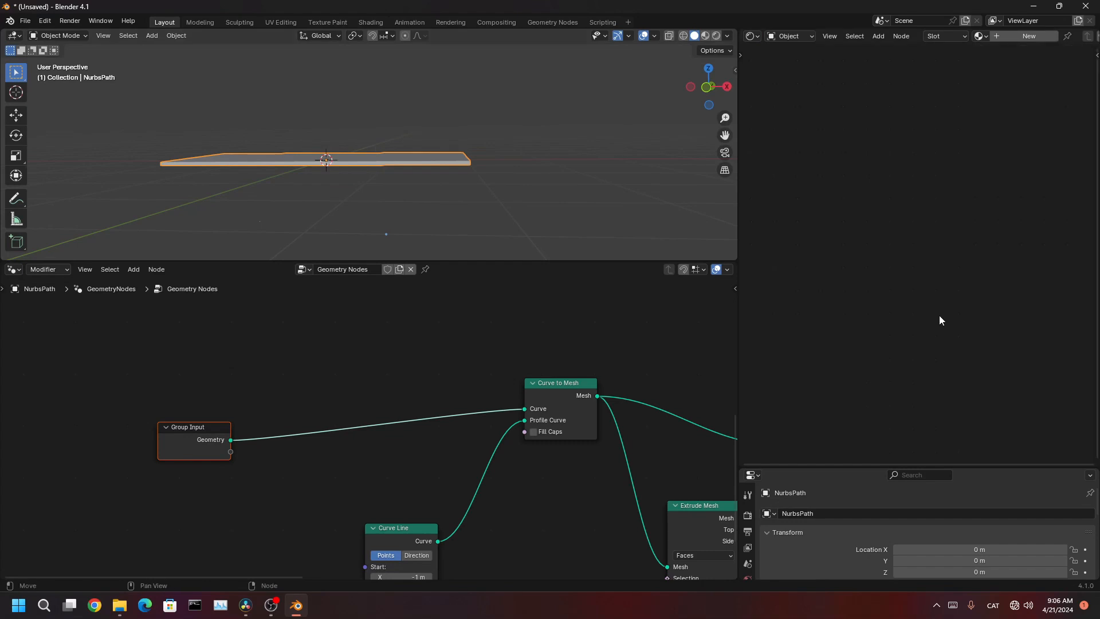
- Assign the existing material named Material to the NurbsPath object and frame its Principled BSDF node
{"action": "left_click", "coordinate": [979, 37]}
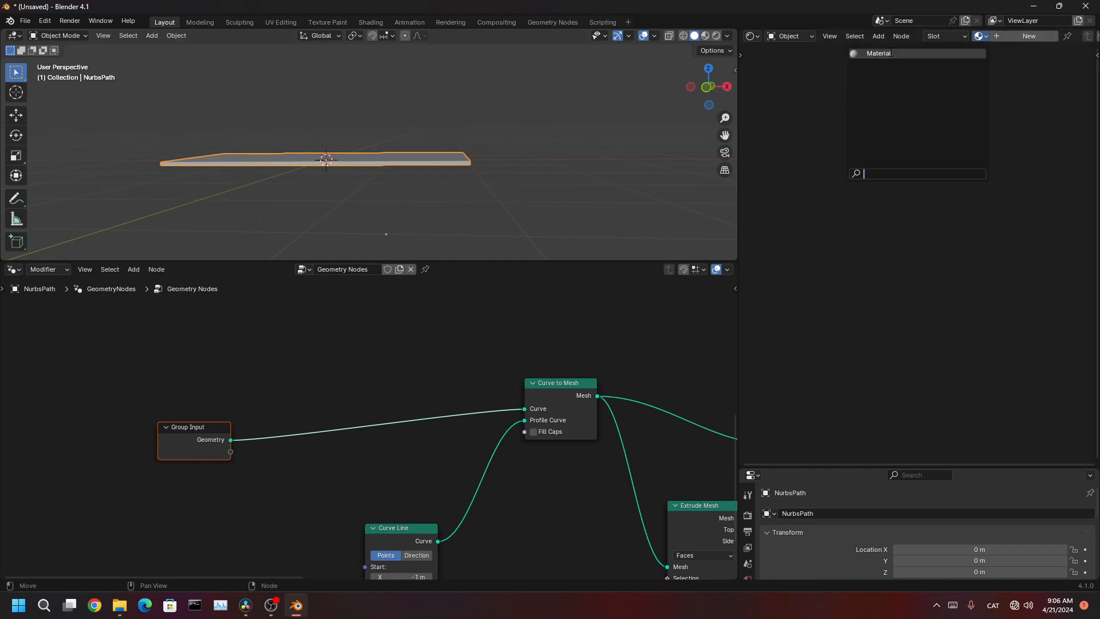
{"action": "left_click", "coordinate": [898, 55]}
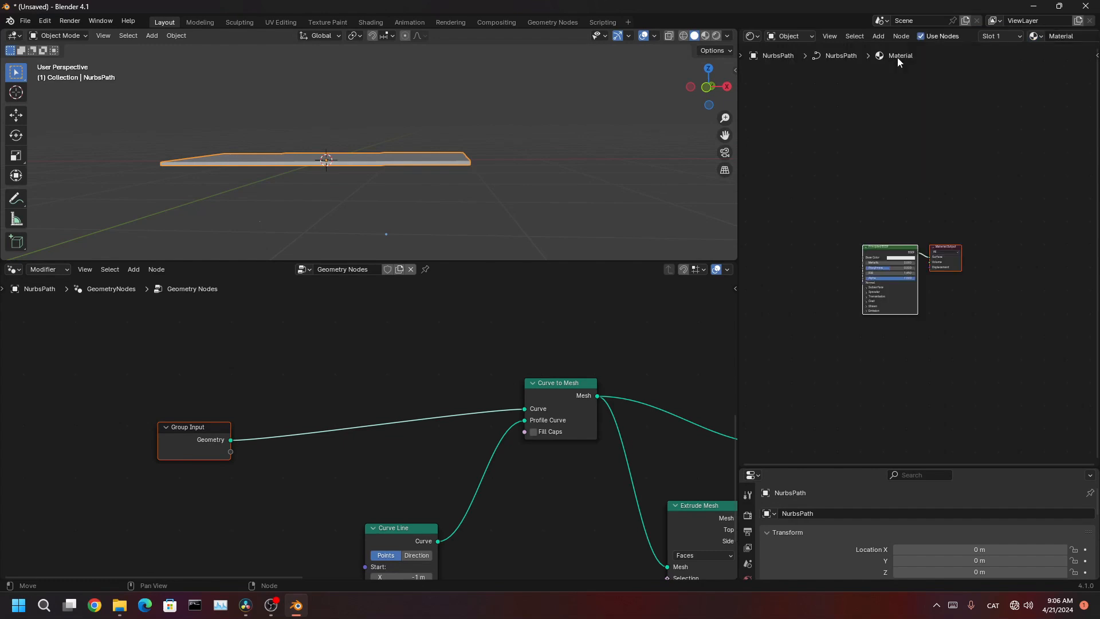
{"action": "scroll", "coordinate": [899, 293], "scroll_direction": "up", "scroll_amount": 7}
{"action": "scroll", "coordinate": [980, 310], "scroll_direction": "up", "scroll_amount": 7}
{"action": "middle_click_drag", "start_coordinate": [896, 303], "coordinate": [872, 280]}
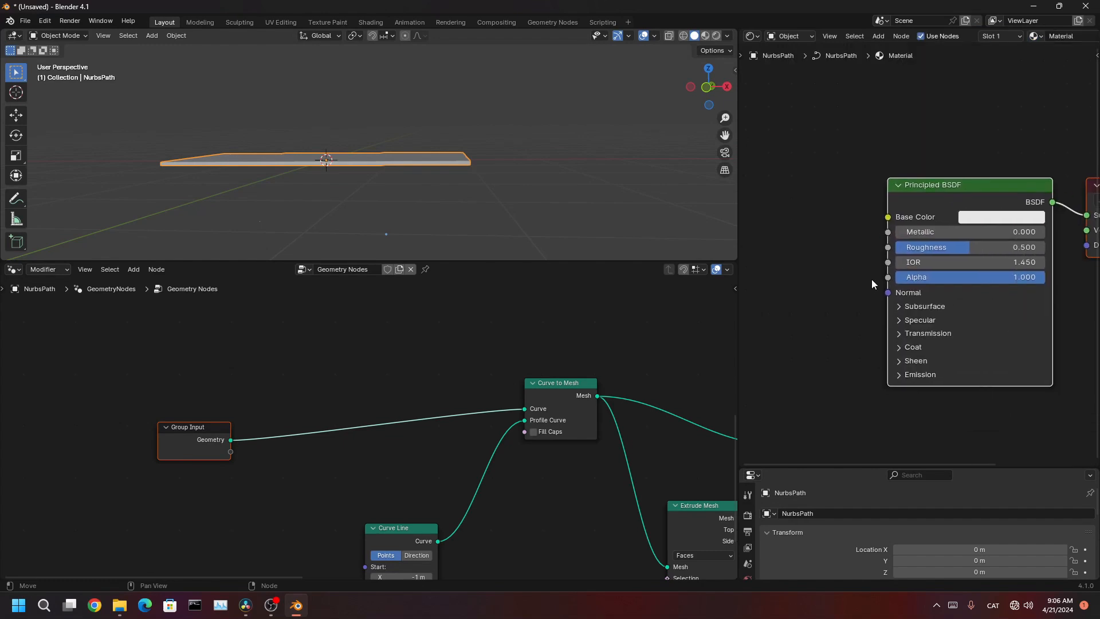
{"action": "scroll", "coordinate": [872, 275], "scroll_direction": "up", "scroll_amount": 2}
{"action": "middle_click_drag", "start_coordinate": [873, 201], "coordinate": [921, 227]}
- Switch the 3D viewport to Material Preview shading and view the slab from above
{"action": "key", "text": "z"}
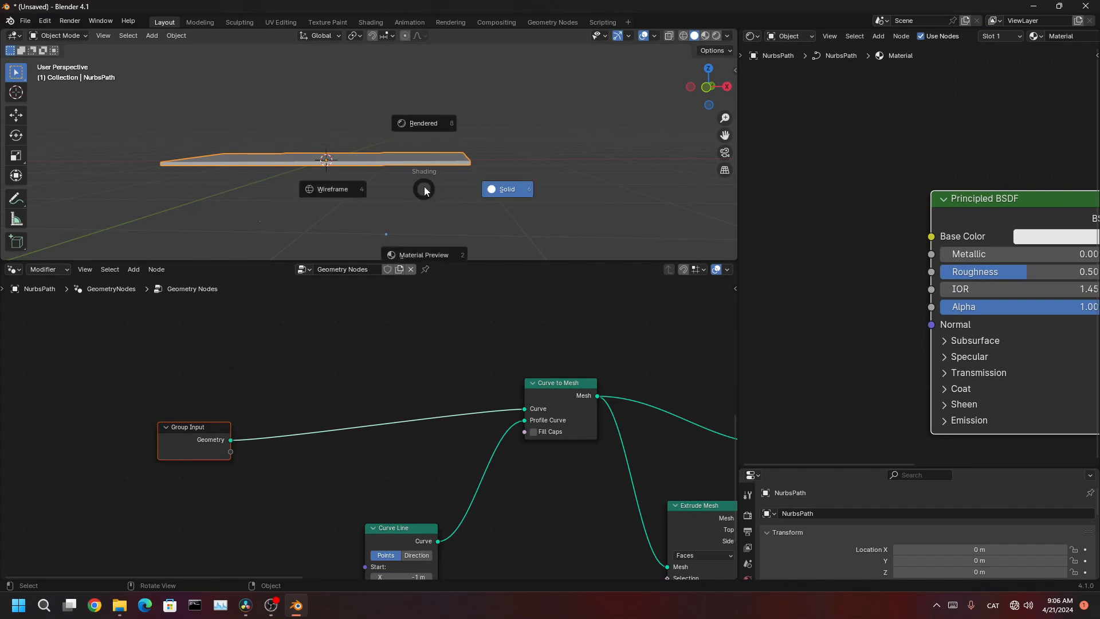
{"action": "left_click", "coordinate": [421, 256]}
{"action": "middle_click_drag", "start_coordinate": [453, 152], "coordinate": [368, 205]}
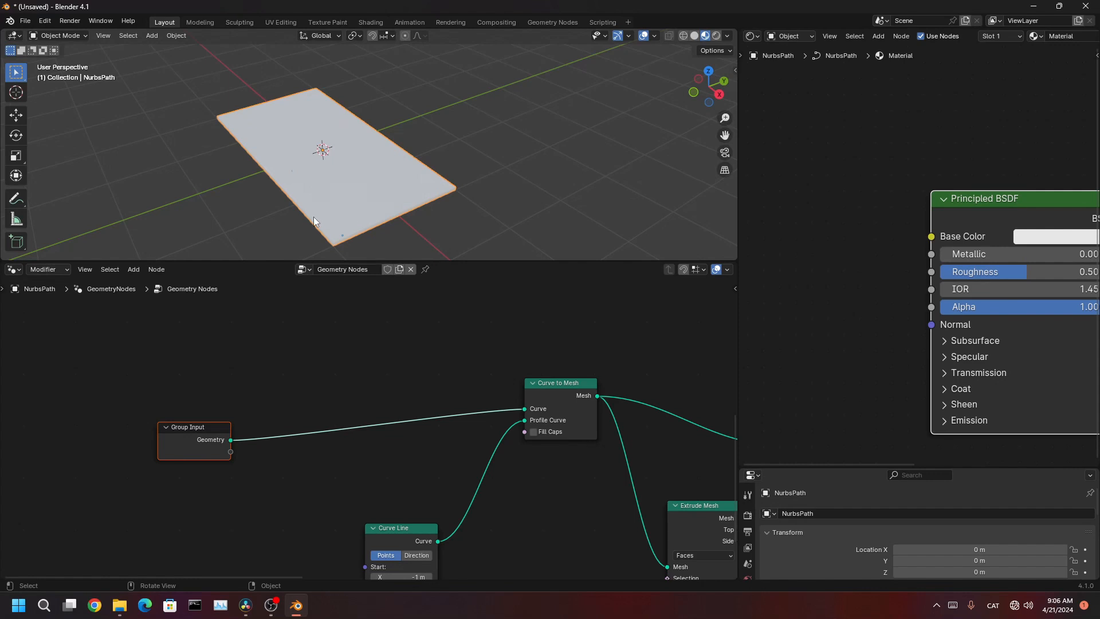
{"action": "middle_click_drag", "start_coordinate": [426, 217], "coordinate": [467, 182], "text": "shift"}
- Raise the Principled BSDF node and use Principled Texture Setup to load the Road001_2K-JPG color, displacement, normal and roughness maps from road textures
{"action": "middle_click_drag", "start_coordinate": [942, 307], "coordinate": [834, 361]}
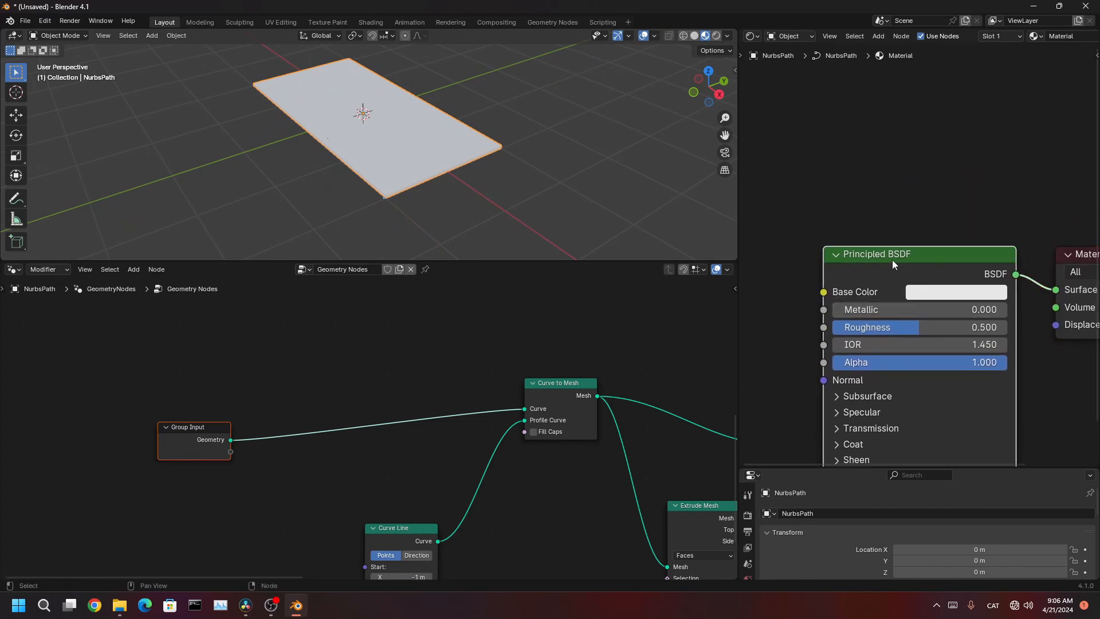
{"action": "left_click_drag", "start_coordinate": [892, 259], "coordinate": [898, 169]}
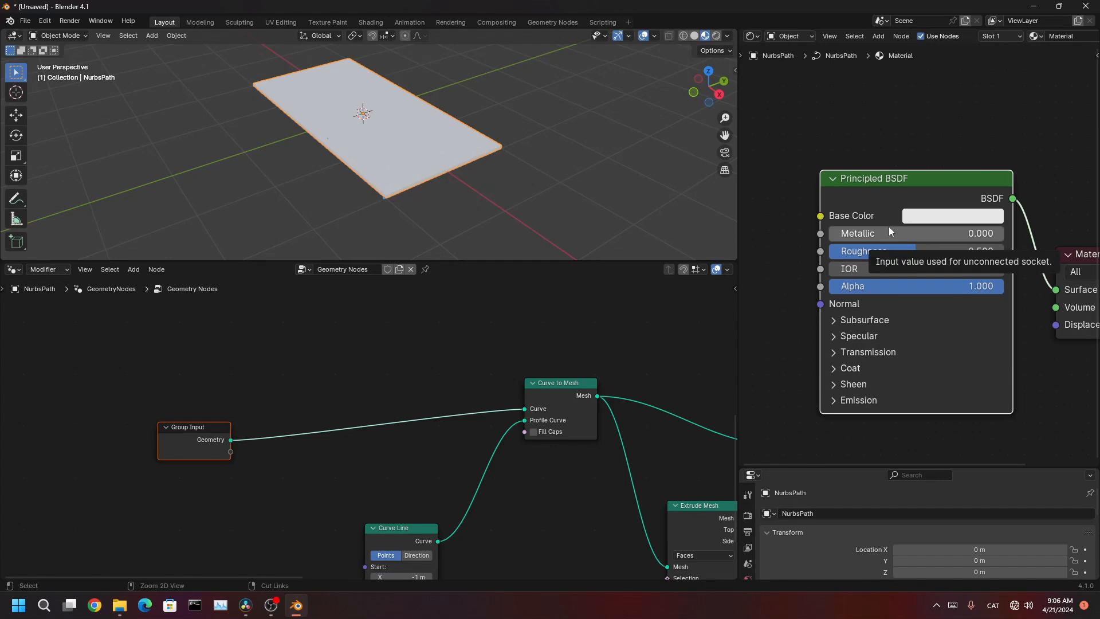
{"action": "key", "text": "ctrl+shift+t"}
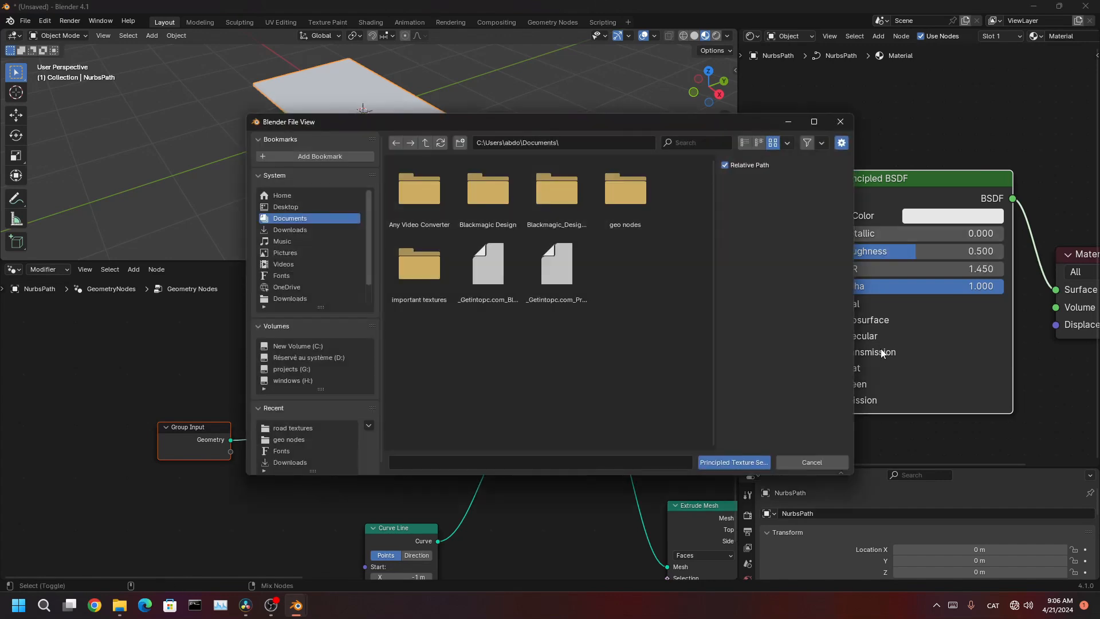
{"action": "left_click", "coordinate": [304, 462]}
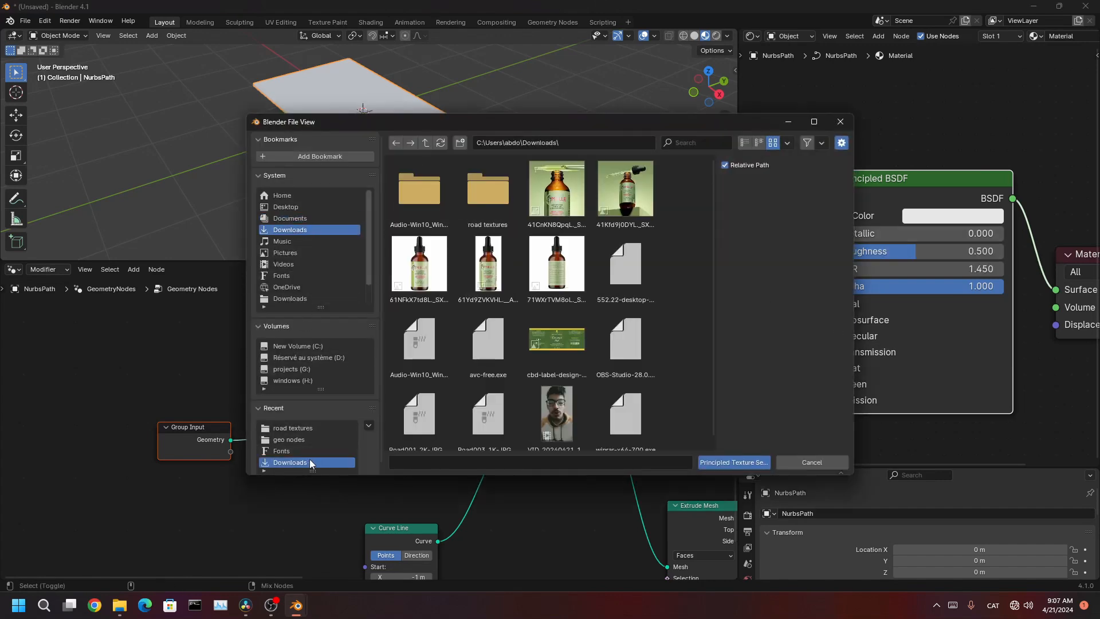
{"action": "double_click", "coordinate": [484, 194]}
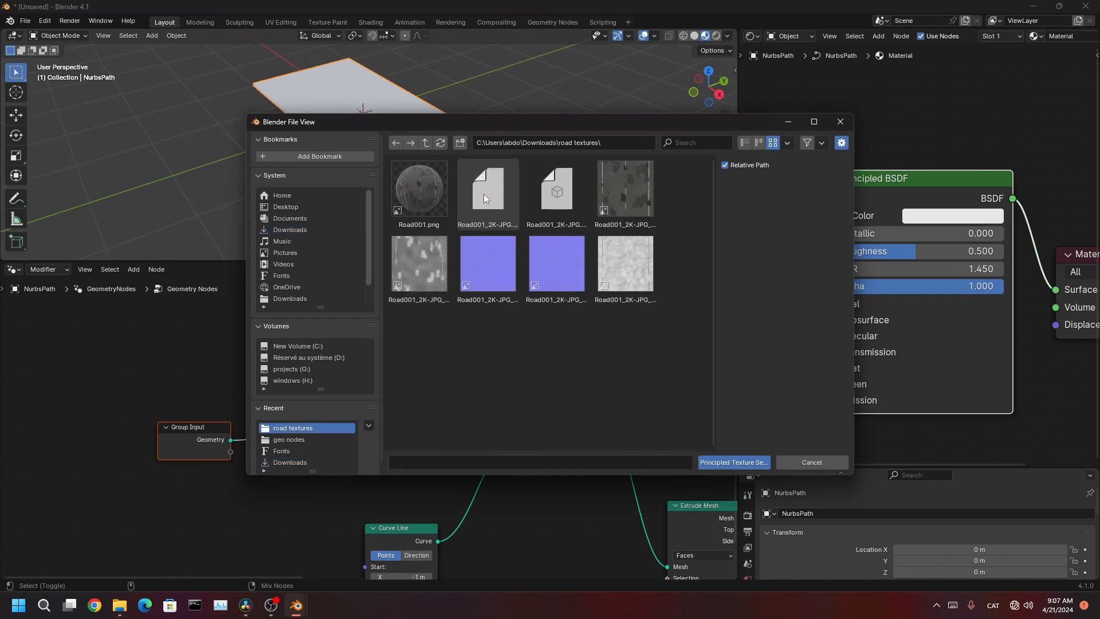
{"action": "left_click", "coordinate": [604, 177]}
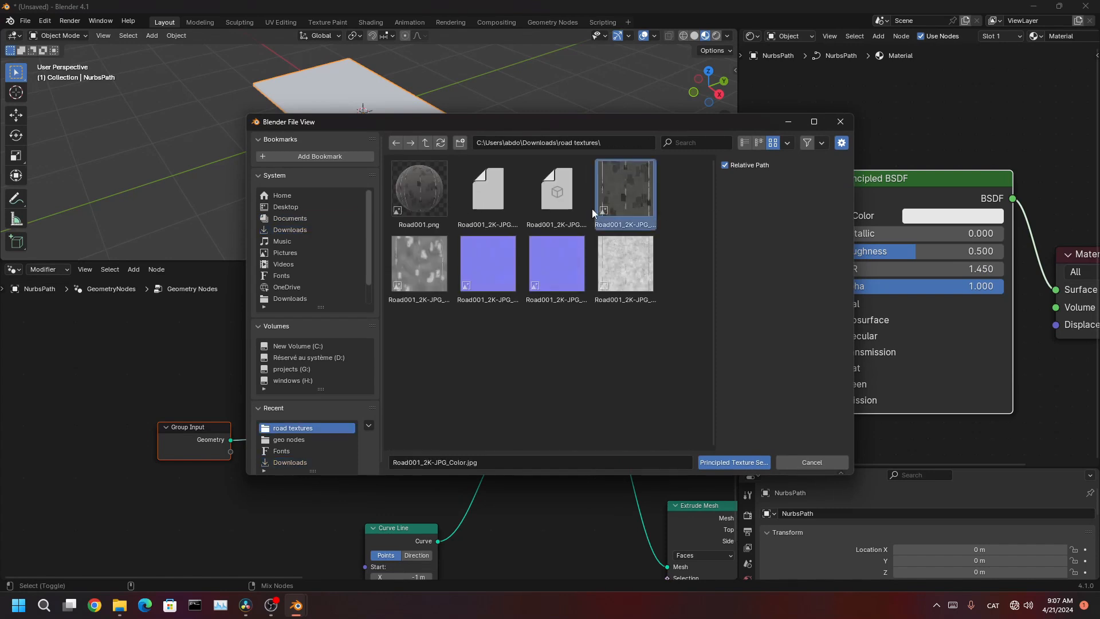
{"action": "left_click", "coordinate": [623, 268], "text": "shift"}
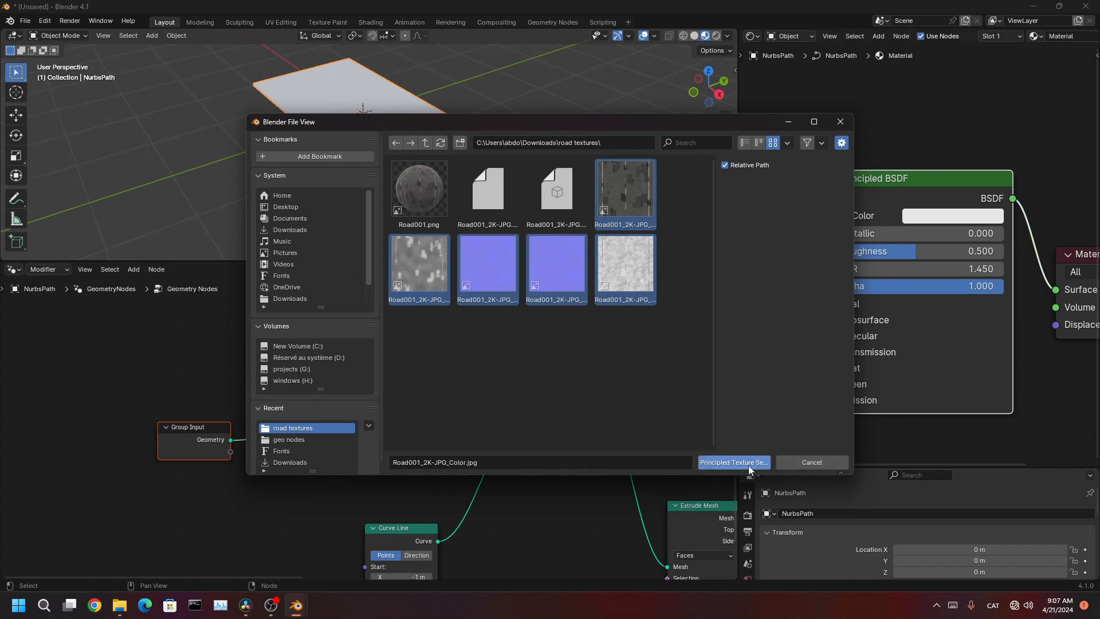
{"action": "left_click", "coordinate": [730, 462]}
- Examine the road material's texture, displacement and mapping nodes, and check the slab's appearance in the viewport
{"action": "scroll", "coordinate": [800, 263], "scroll_direction": "down", "scroll_amount": 4}
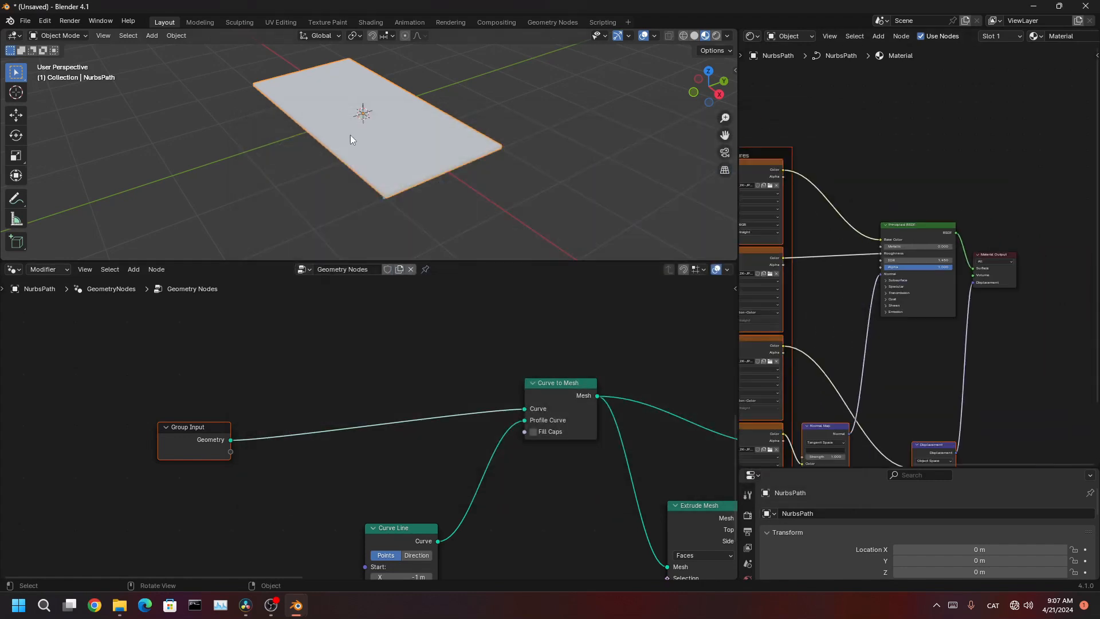
{"action": "middle_click_drag", "start_coordinate": [887, 252], "coordinate": [1036, 197]}
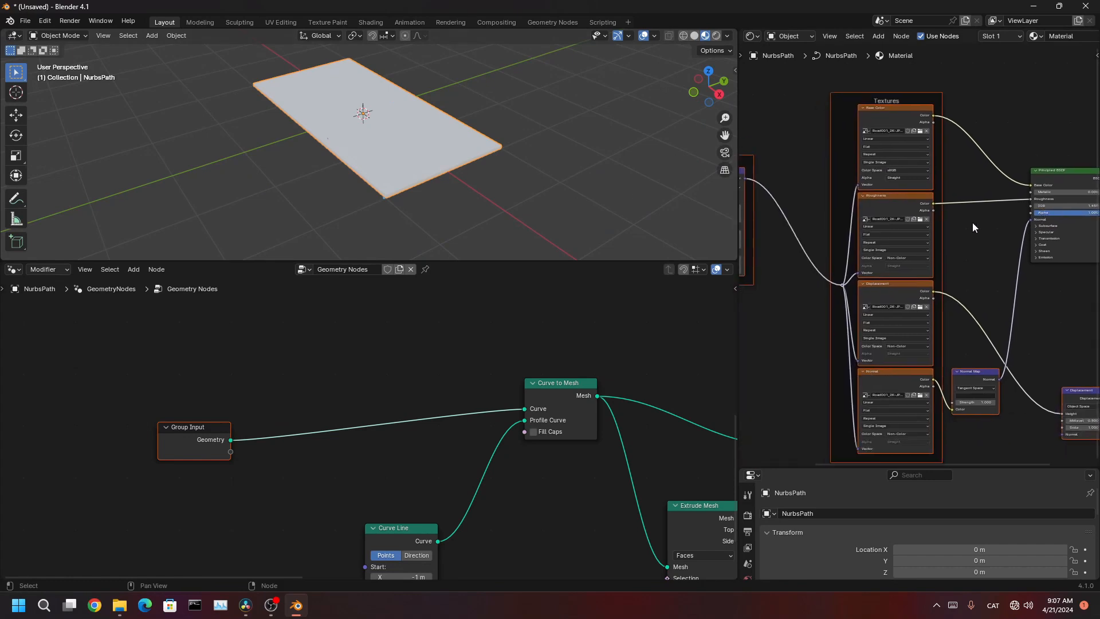
{"action": "middle_click_drag", "start_coordinate": [854, 276], "coordinate": [1082, 292]}
{"action": "scroll", "coordinate": [1002, 262], "scroll_direction": "up", "scroll_amount": 3}
{"action": "middle_click_drag", "start_coordinate": [869, 153], "coordinate": [933, 211]}
{"action": "middle_click_drag", "start_coordinate": [321, 92], "coordinate": [346, 92]}
{"action": "middle_click_drag", "start_coordinate": [449, 218], "coordinate": [424, 207]}
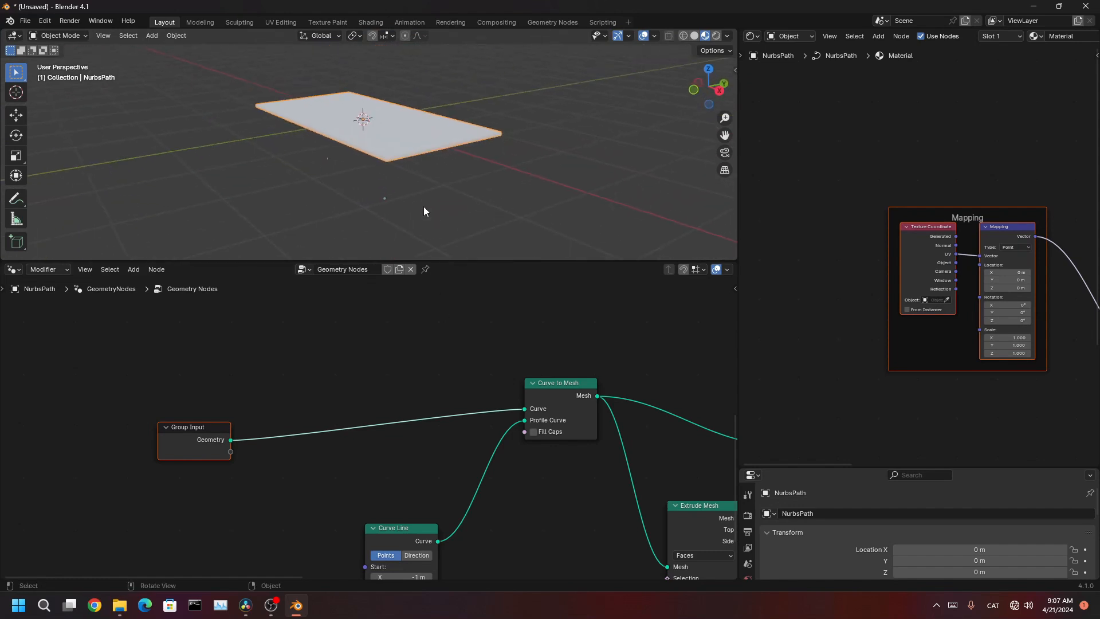
- Move the Smooth by Angle node farther away from Group Output to make room between them
{"action": "middle_click_drag", "start_coordinate": [437, 431], "coordinate": [590, 380]}
{"action": "middle_click_drag", "start_coordinate": [524, 408], "coordinate": [253, 470]}
{"action": "key", "text": "shift+a"}
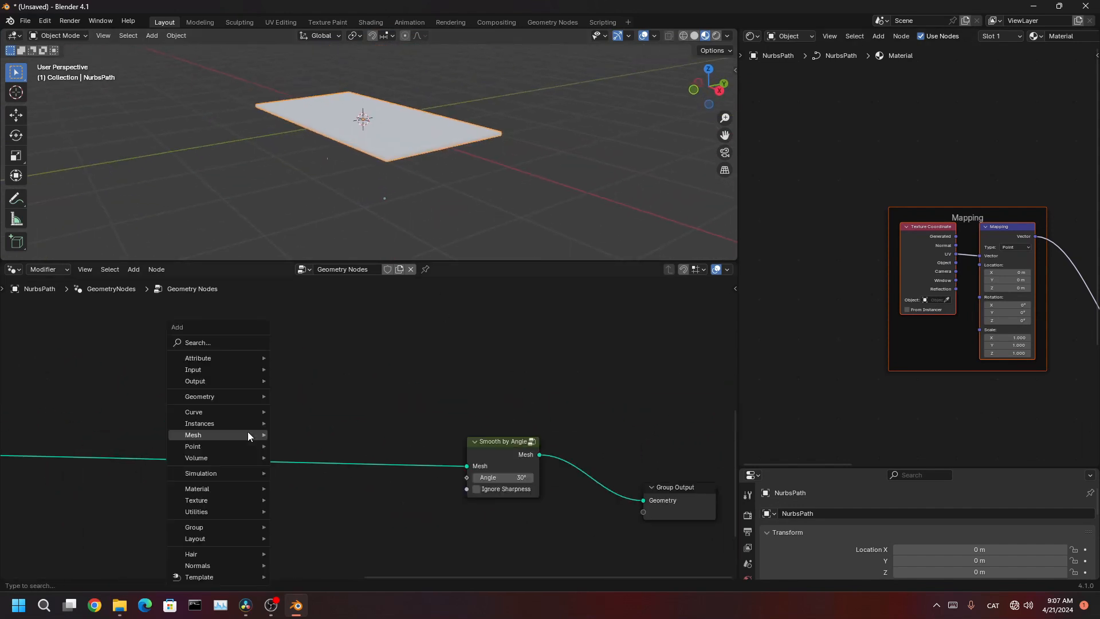
{"action": "left_click", "coordinate": [513, 440]}
{"action": "left_click_drag", "start_coordinate": [513, 441], "coordinate": [473, 441]}
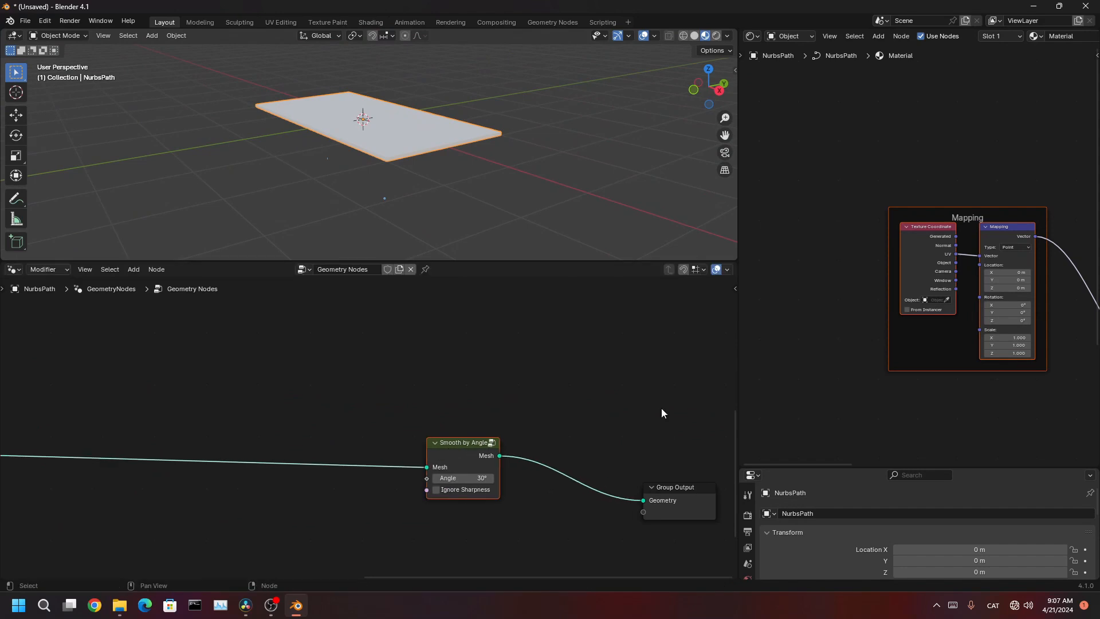
- Add a Set Material node between Smooth by Angle and Group Output and assign it the road's Material
{"action": "key", "text": "shift+a"}
{"action": "type", "text": "set m"}
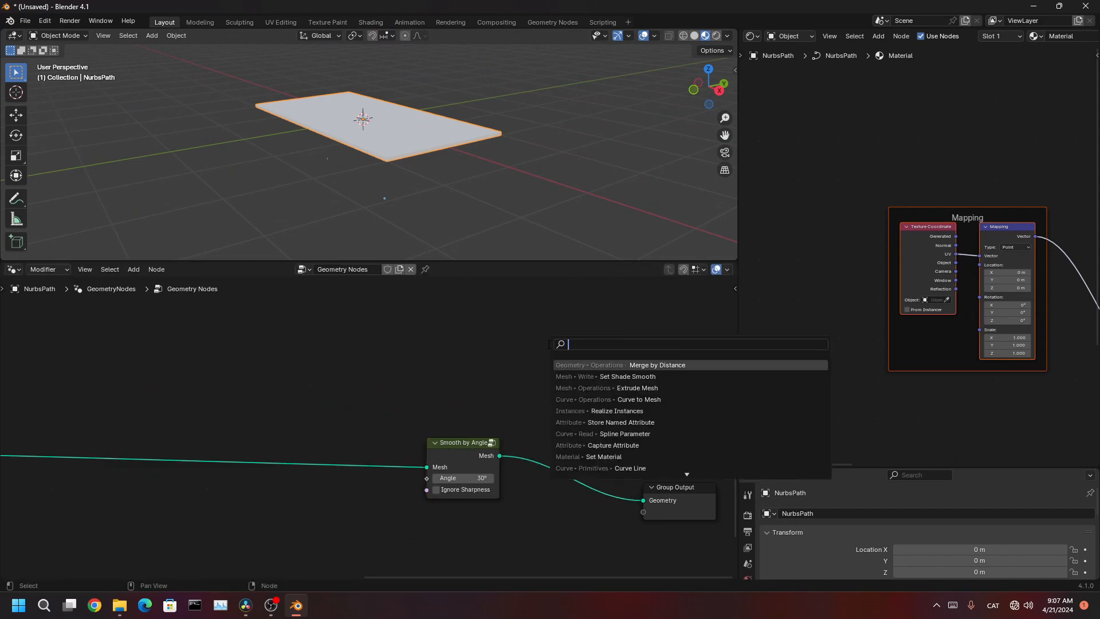
{"action": "type", "text": "ate"}
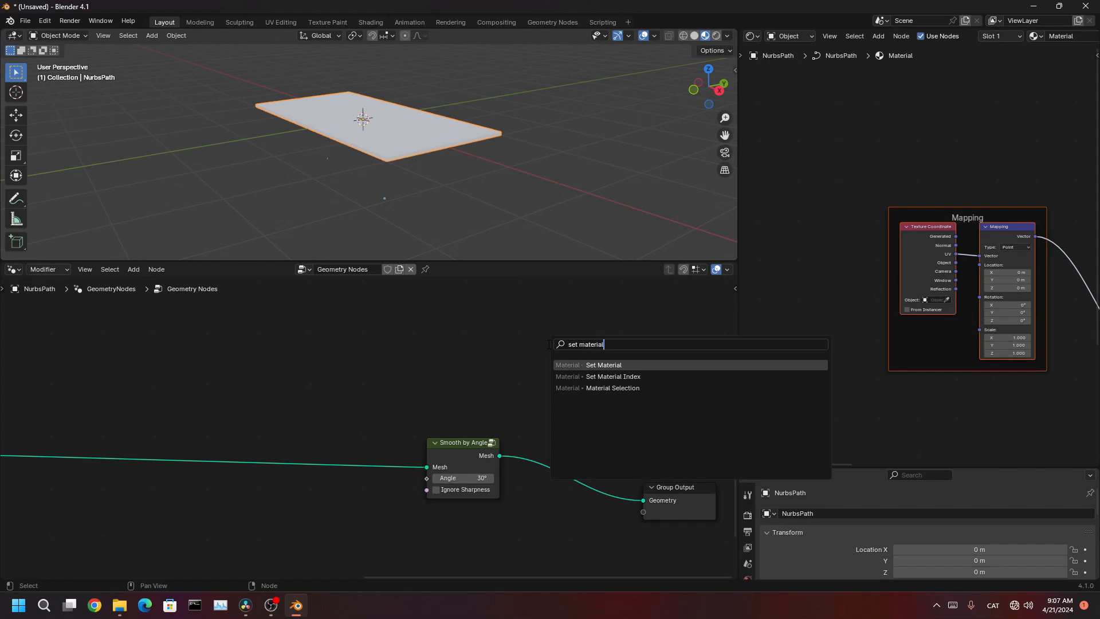
{"action": "type", "text": "rial"}
{"action": "key", "text": "Return"}
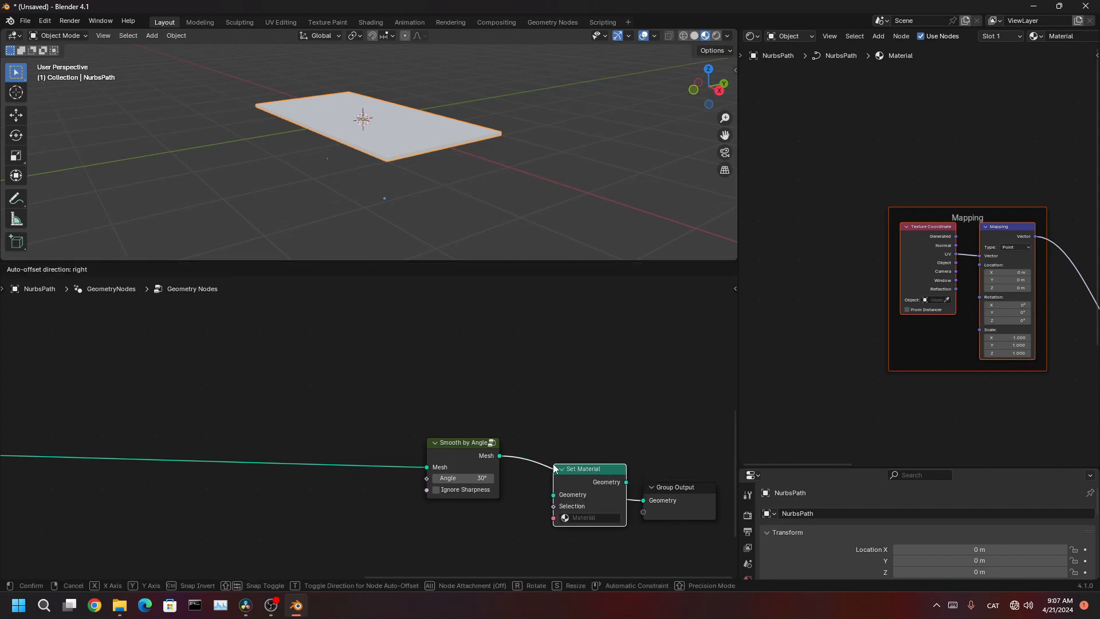
{"action": "left_click", "coordinate": [478, 409]}
{"action": "scroll", "coordinate": [478, 409], "scroll_direction": "up", "scroll_amount": 2}
{"action": "left_click", "coordinate": [533, 397]}
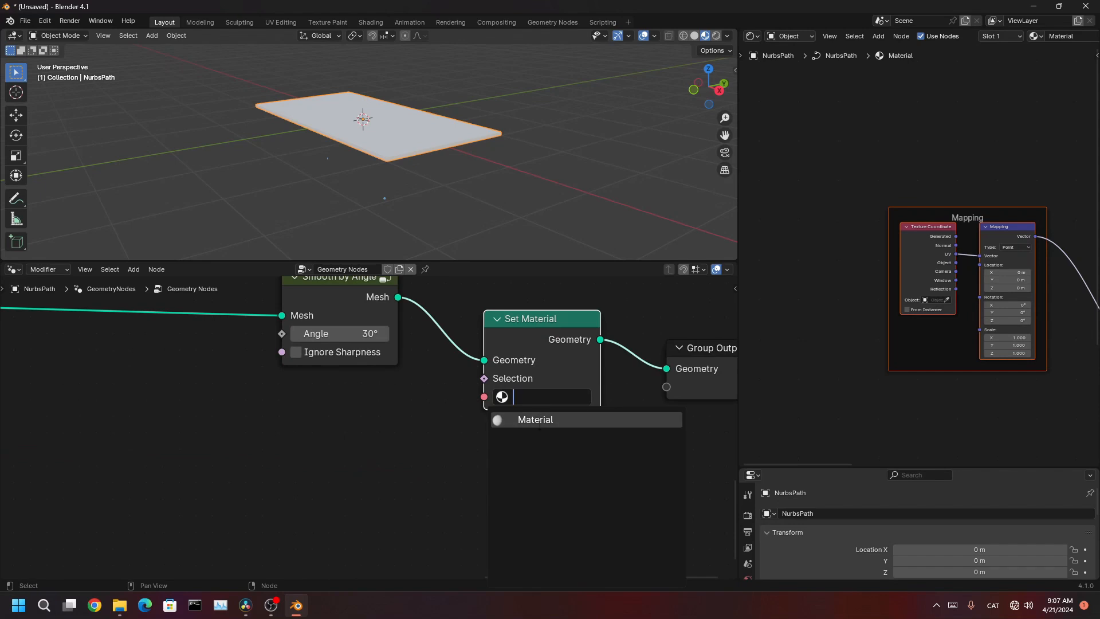
{"action": "left_click", "coordinate": [527, 419]}
- Connect the Generated output of Texture Coordinate to the Mapping node's Vector input in place of UV
{"action": "middle_click_drag", "start_coordinate": [425, 178], "coordinate": [489, 216]}
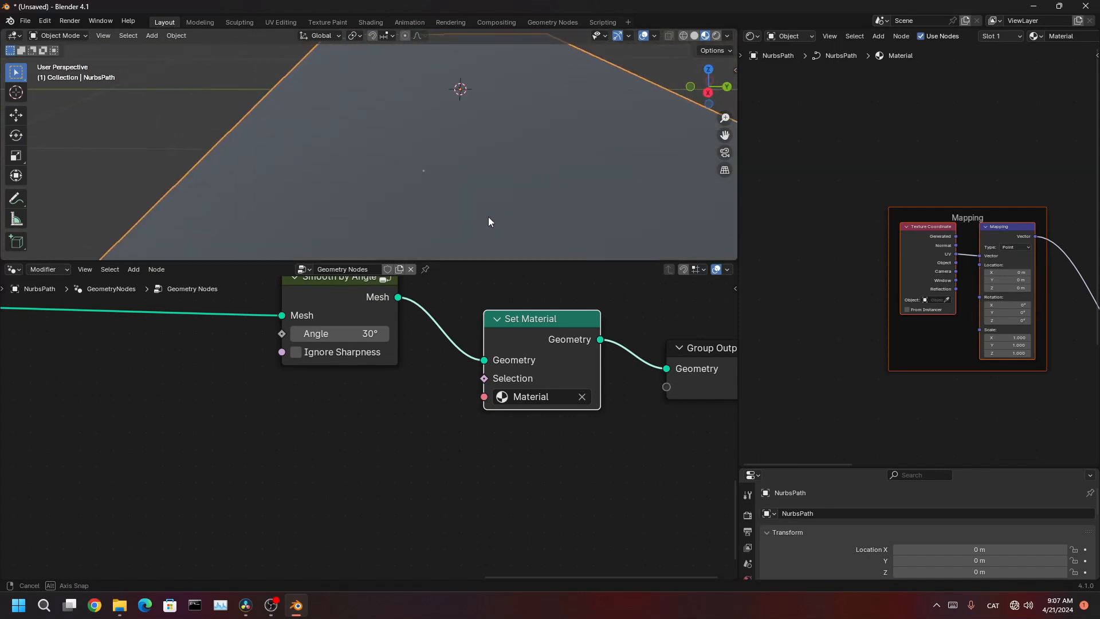
{"action": "scroll", "coordinate": [1051, 340], "scroll_direction": "up", "scroll_amount": 3}
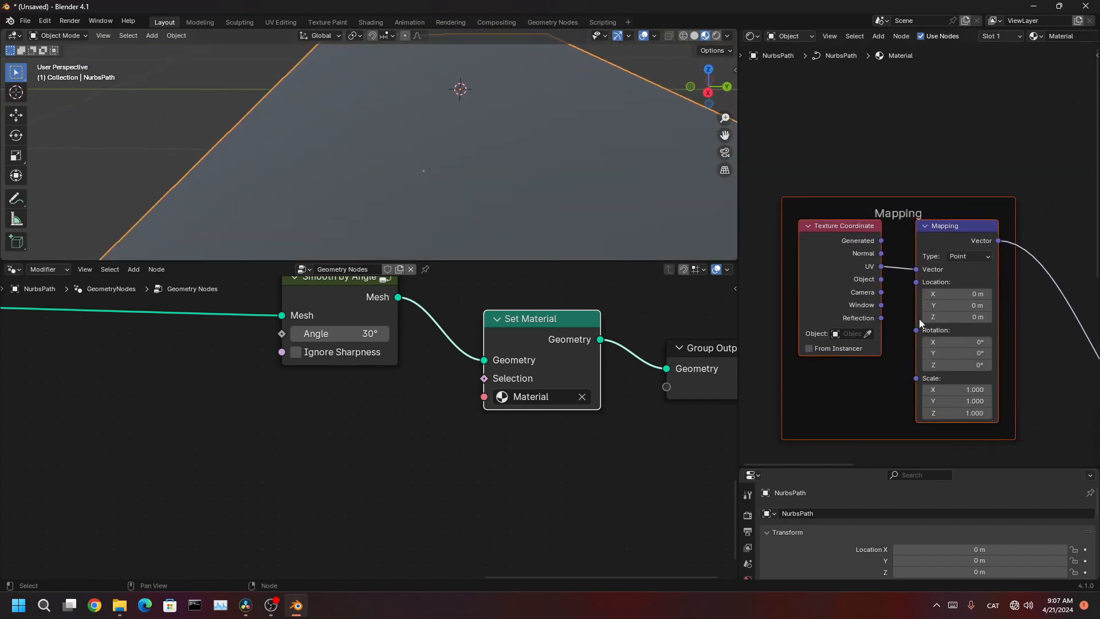
{"action": "middle_click_drag", "start_coordinate": [638, 336], "coordinate": [441, 365]}
{"action": "middle_click_drag", "start_coordinate": [196, 395], "coordinate": [330, 405]}
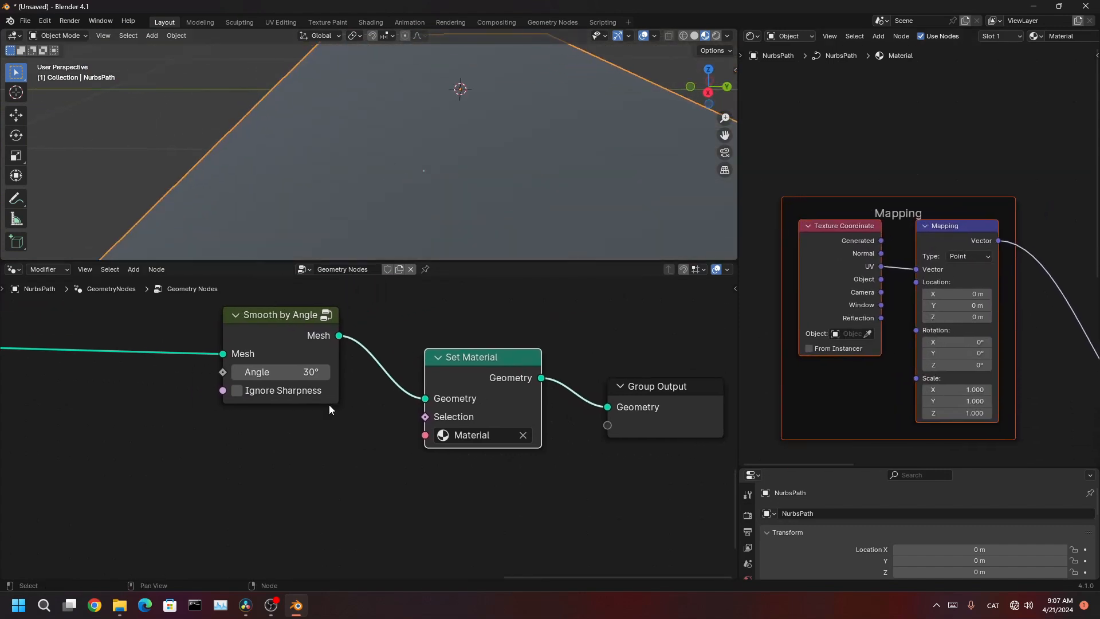
{"action": "scroll", "coordinate": [320, 400], "scroll_direction": "down", "scroll_amount": 4}
{"action": "scroll", "coordinate": [320, 403], "scroll_direction": "down", "scroll_amount": 2}
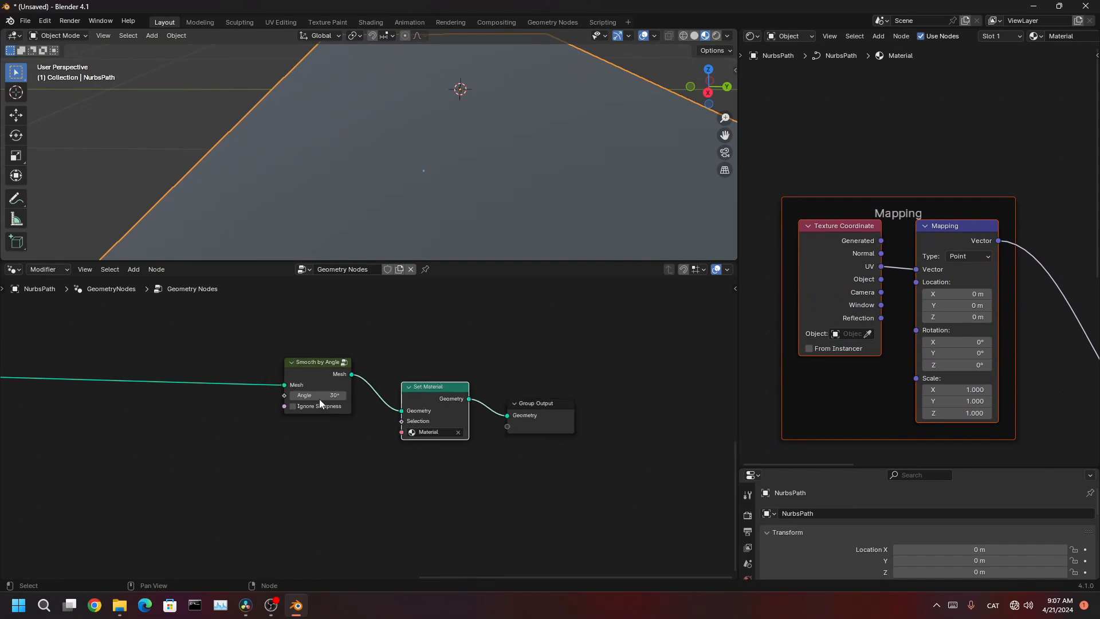
{"action": "scroll", "coordinate": [555, 376], "scroll_direction": "up", "scroll_amount": 1}
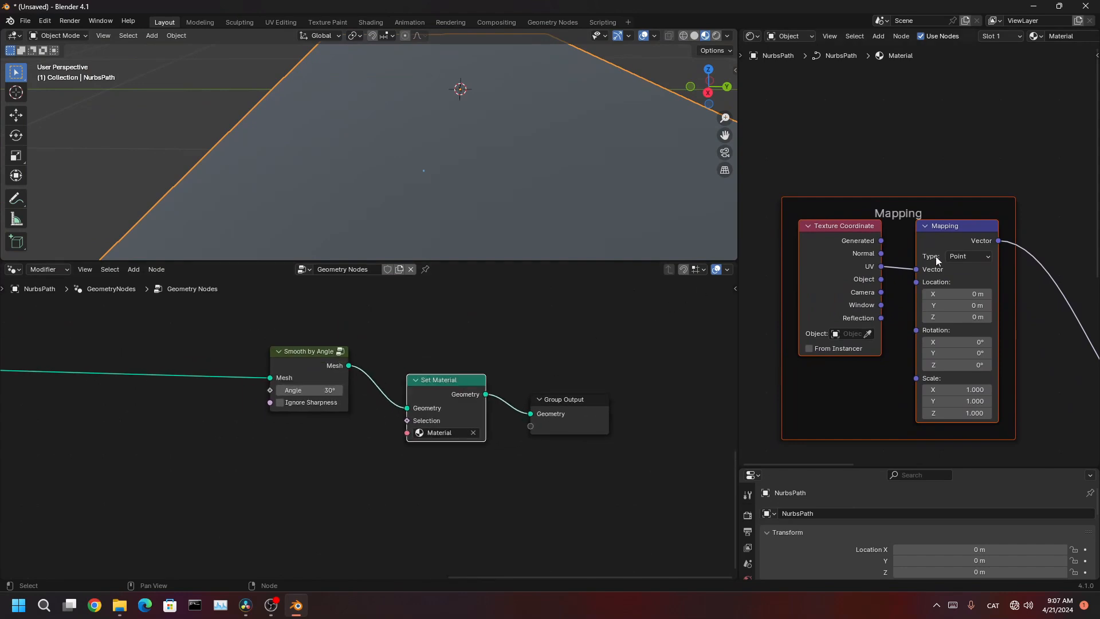
{"action": "scroll", "coordinate": [937, 256], "scroll_direction": "up", "scroll_amount": 2}
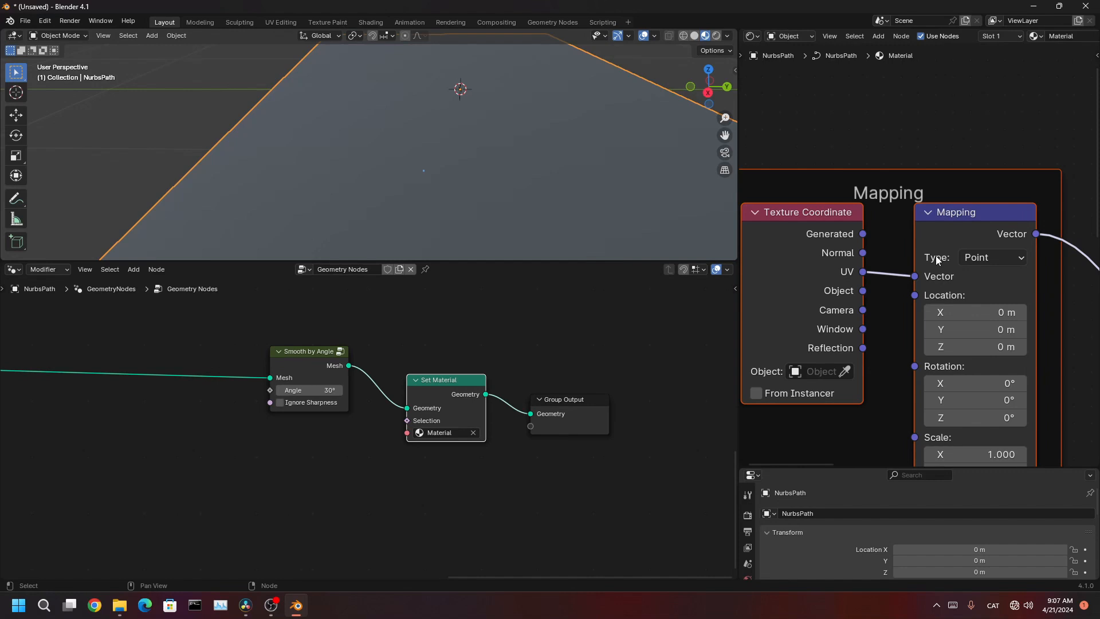
{"action": "middle_click_drag", "start_coordinate": [860, 238], "coordinate": [893, 244]}
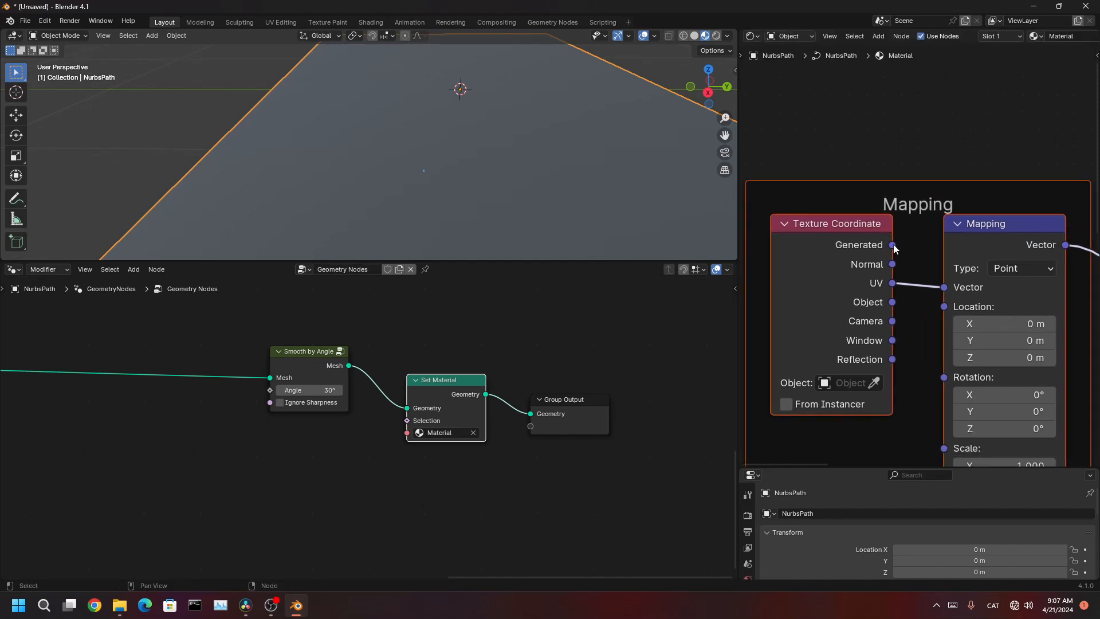
{"action": "left_click_drag", "start_coordinate": [893, 244], "coordinate": [945, 286]}
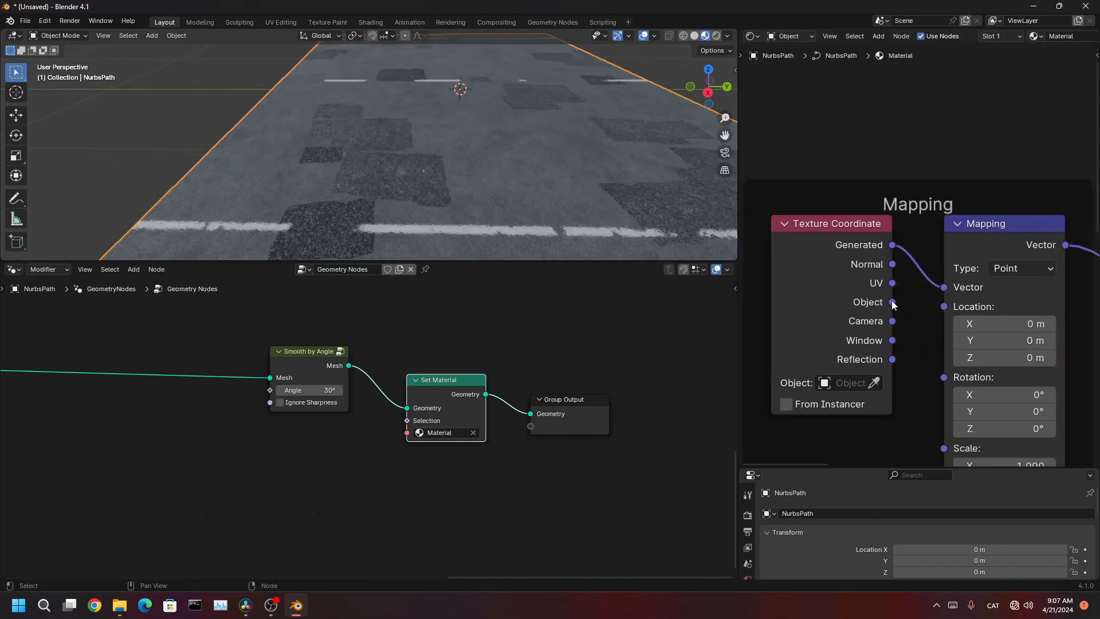
- Set the Mapping node's Z rotation to 90° so the lane markings run along the slab
{"action": "scroll", "coordinate": [529, 191], "scroll_direction": "down", "scroll_amount": 5}
{"action": "middle_click_drag", "start_coordinate": [529, 190], "coordinate": [418, 199]}
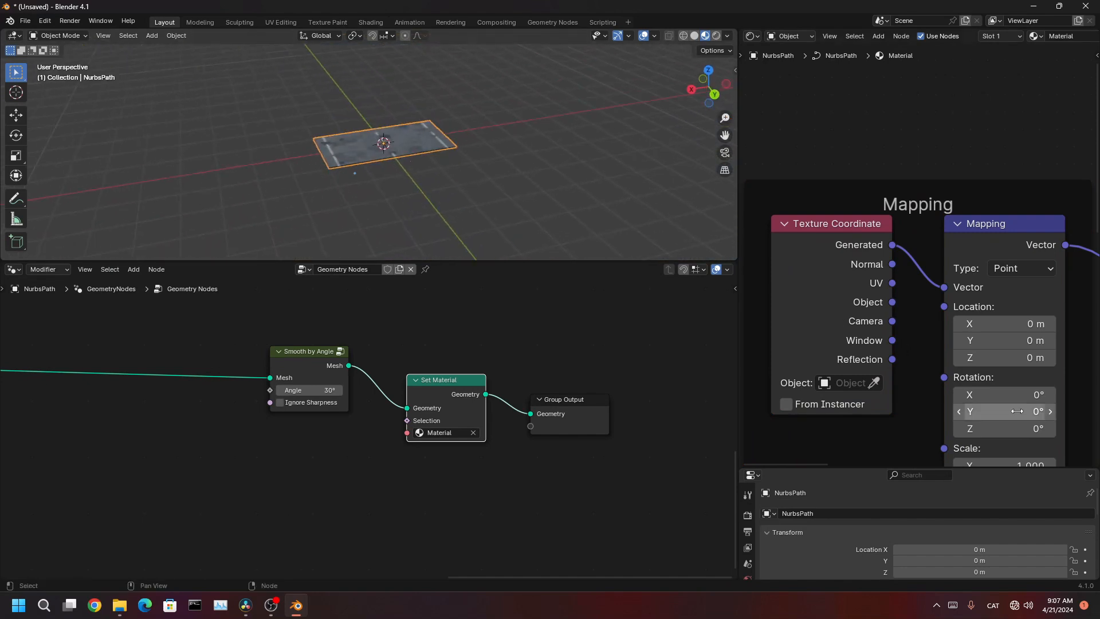
{"action": "middle_click_drag", "start_coordinate": [983, 404], "coordinate": [986, 206]}
{"action": "scroll", "coordinate": [985, 207], "scroll_direction": "up", "scroll_amount": 5}
{"action": "middle_click_drag", "start_coordinate": [986, 207], "coordinate": [943, 280]}
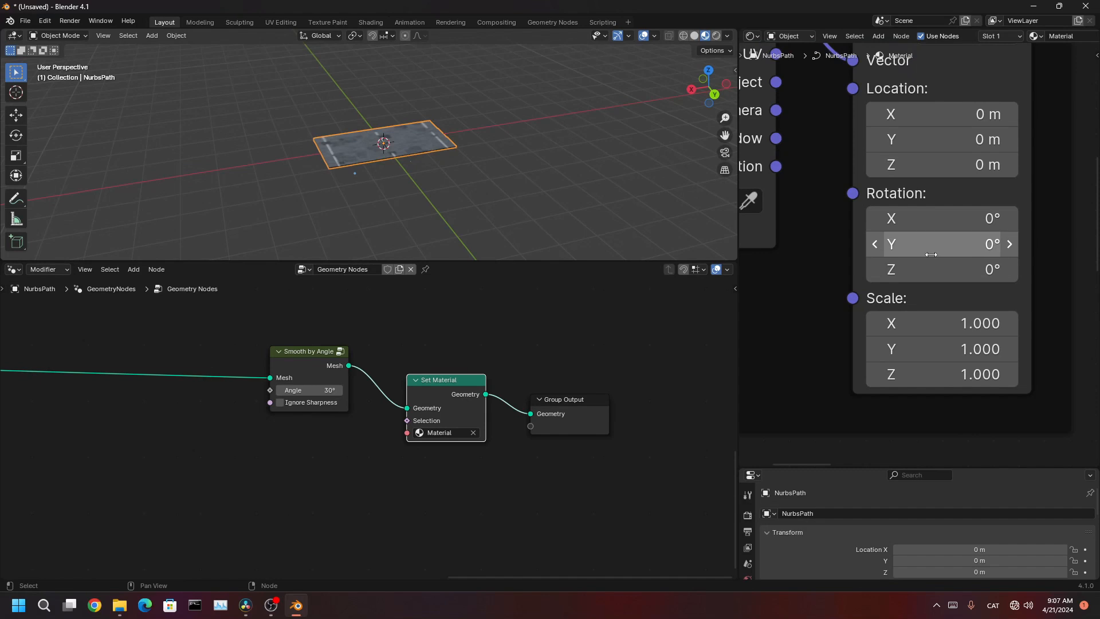
{"action": "left_click", "coordinate": [941, 271]}
{"action": "type", "text": "90"}
{"action": "key", "text": "Return"}
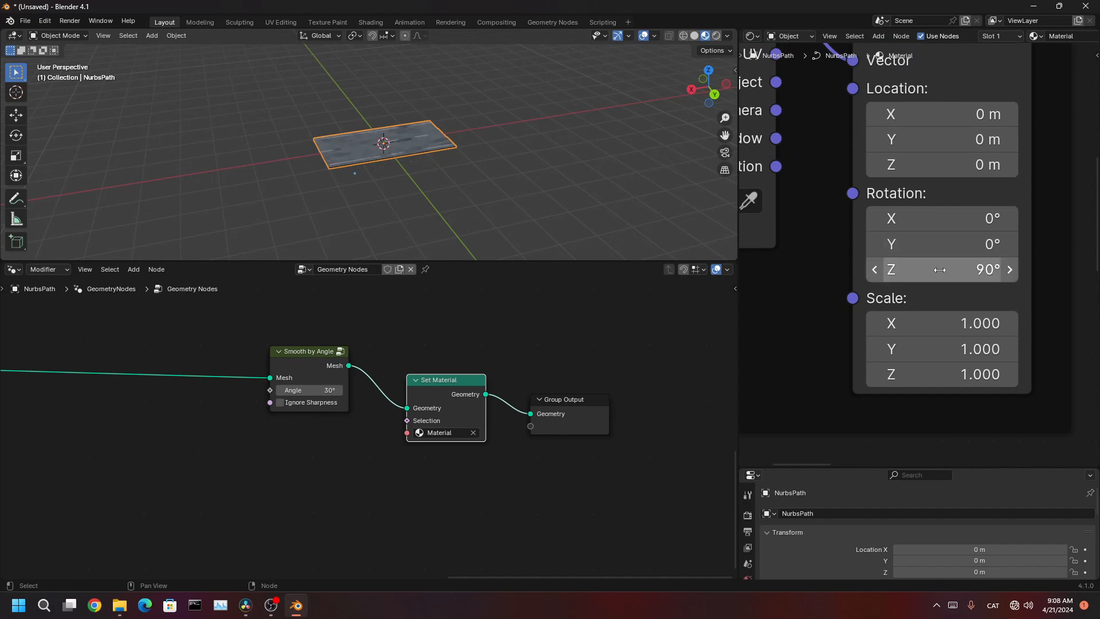
- Try extruding the path's end point in Edit Mode to form a bend and test the texture, and undo the extrusion
{"action": "scroll", "coordinate": [514, 153], "scroll_direction": "up", "scroll_amount": 2}
{"action": "middle_click_drag", "start_coordinate": [514, 153], "coordinate": [470, 189]}
{"action": "scroll", "coordinate": [526, 196], "scroll_direction": "up", "scroll_amount": 4}
{"action": "scroll", "coordinate": [524, 190], "scroll_direction": "down", "scroll_amount": 3}
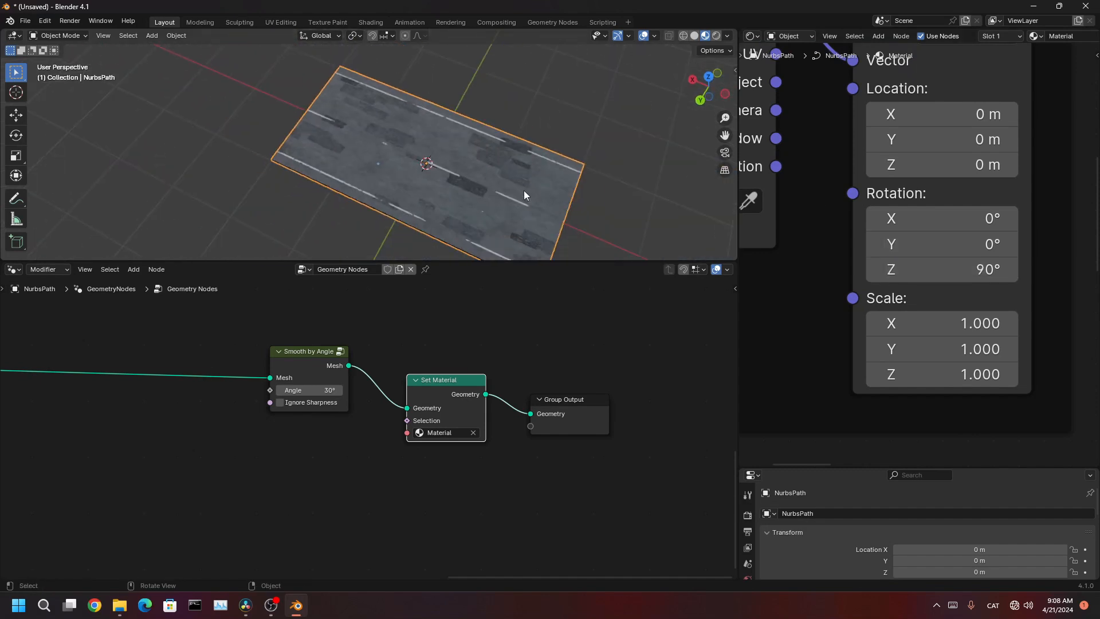
{"action": "key", "text": "Tab"}
{"action": "middle_click_drag", "start_coordinate": [280, 166], "coordinate": [354, 179], "text": "shift"}
{"action": "middle_click_drag", "start_coordinate": [539, 184], "coordinate": [365, 81], "text": "shift"}
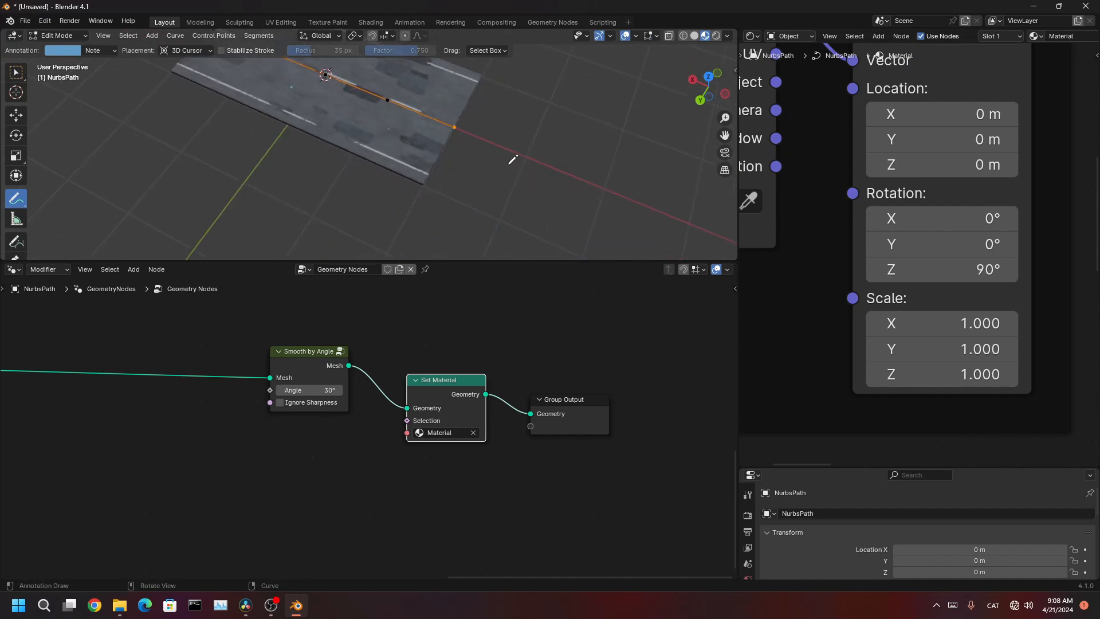
{"action": "key", "text": "e"}
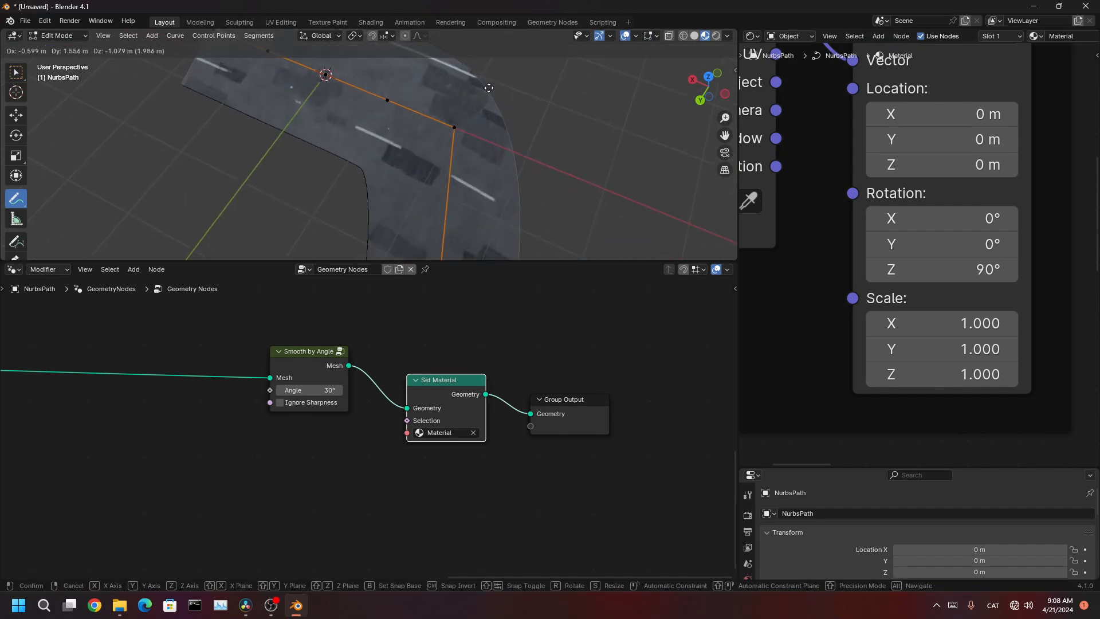
{"action": "left_click", "coordinate": [502, 57]}
{"action": "middle_click_drag", "start_coordinate": [507, 146], "coordinate": [484, 136]}
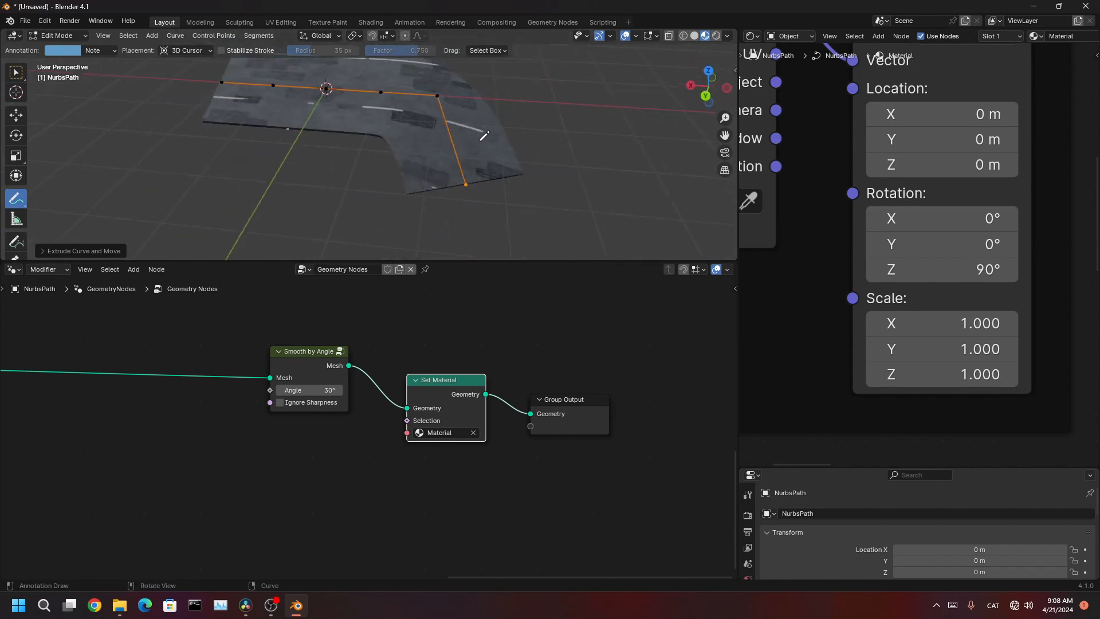
{"action": "key", "text": "ctrl+z"}
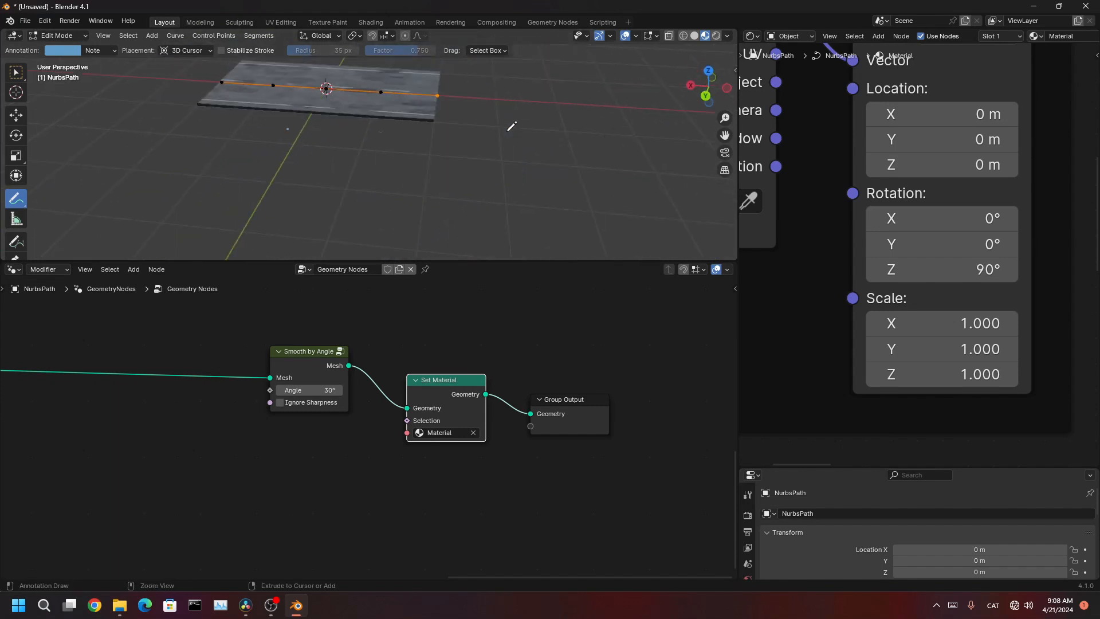
- Try moving the path's end point about -5.5 m along global X in a maximized viewport to test texture stretching, and cancel the move
{"action": "middle_click_drag", "start_coordinate": [483, 130], "coordinate": [590, 206]}
{"action": "key", "text": "ctrl+space"}
{"action": "middle_click_drag", "start_coordinate": [737, 344], "coordinate": [677, 371]}
{"action": "key", "text": "g"}
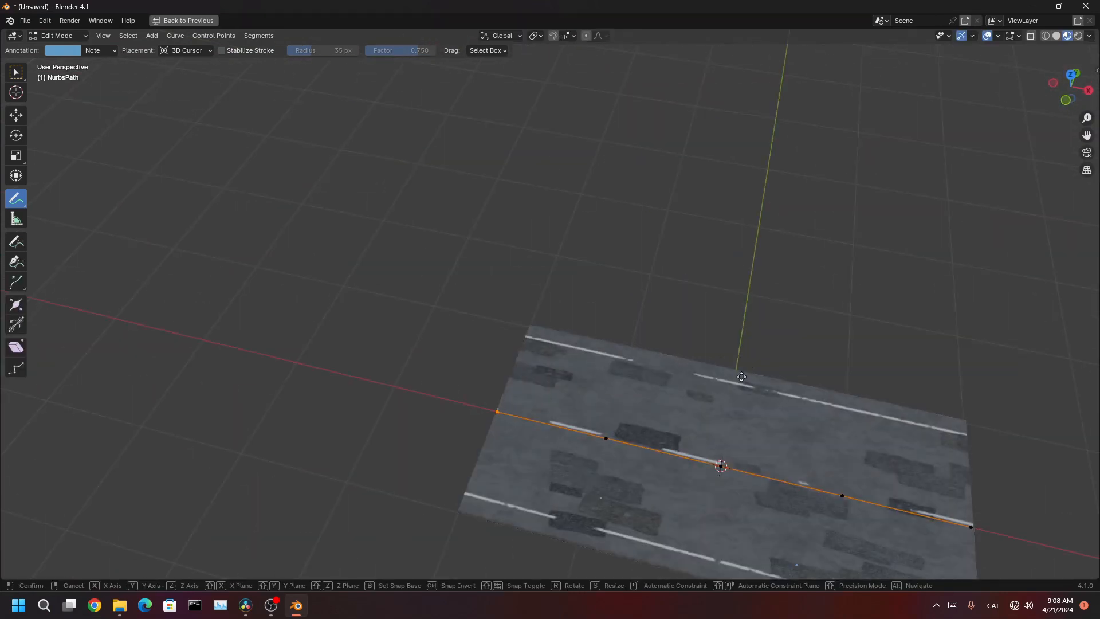
{"action": "key", "text": "y"}
{"action": "key", "text": "x"}
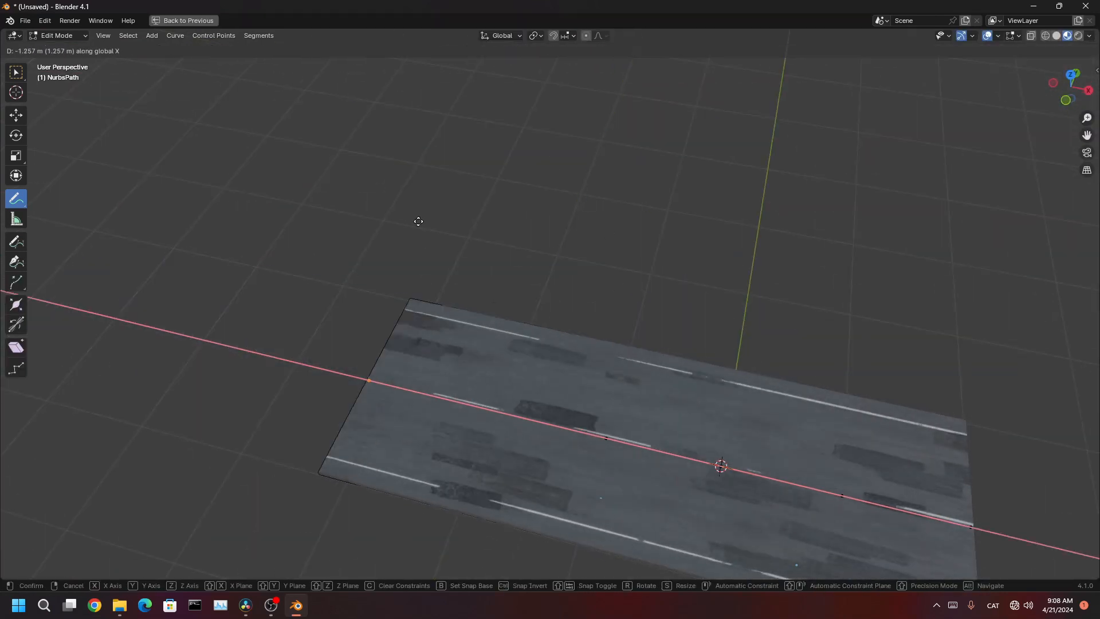
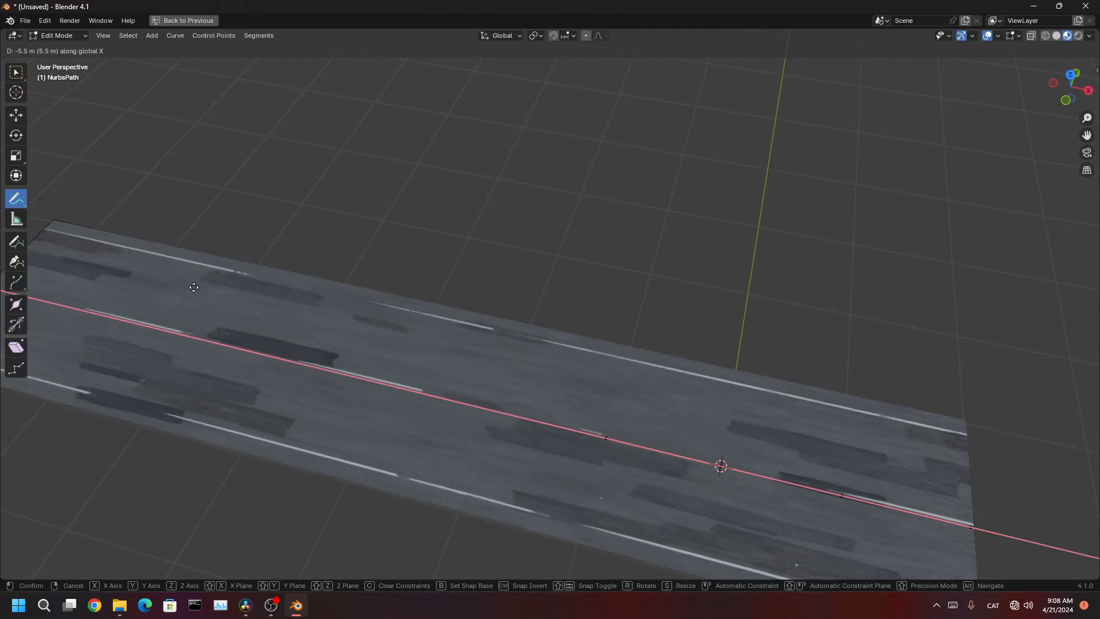
{"action": "right_click", "coordinate": [368, 337]}
- Try extruding the path's end point, cancel the placement, and return to Object Mode in the full workspace layout
{"action": "middle_click_drag", "start_coordinate": [486, 307], "coordinate": [756, 303], "text": "shift"}
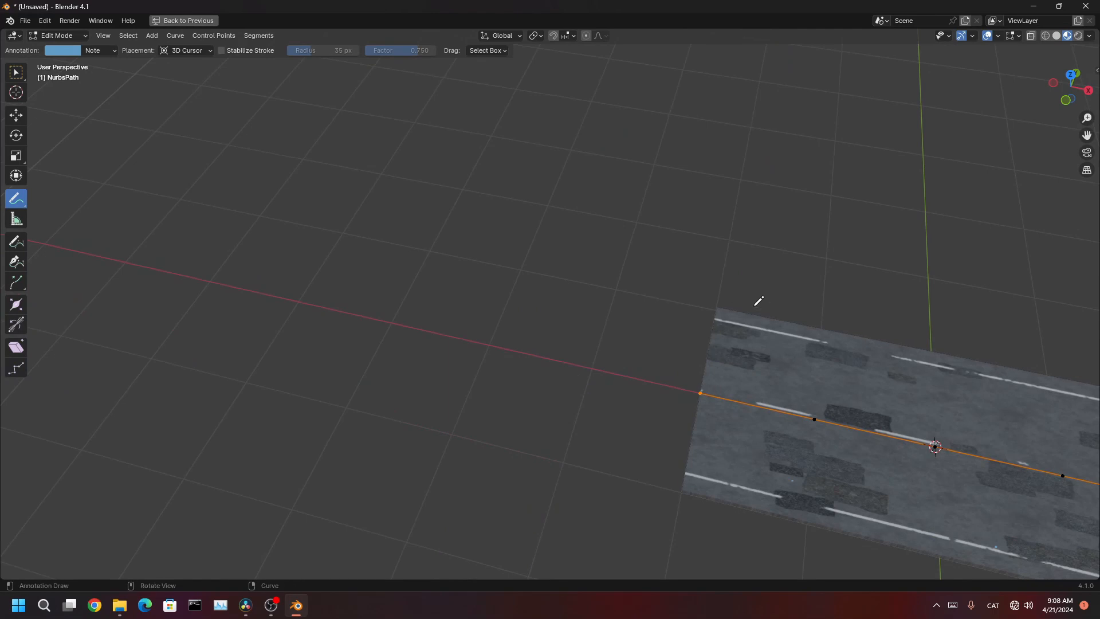
{"action": "key", "text": "g"}
{"action": "right_click", "coordinate": [550, 226]}
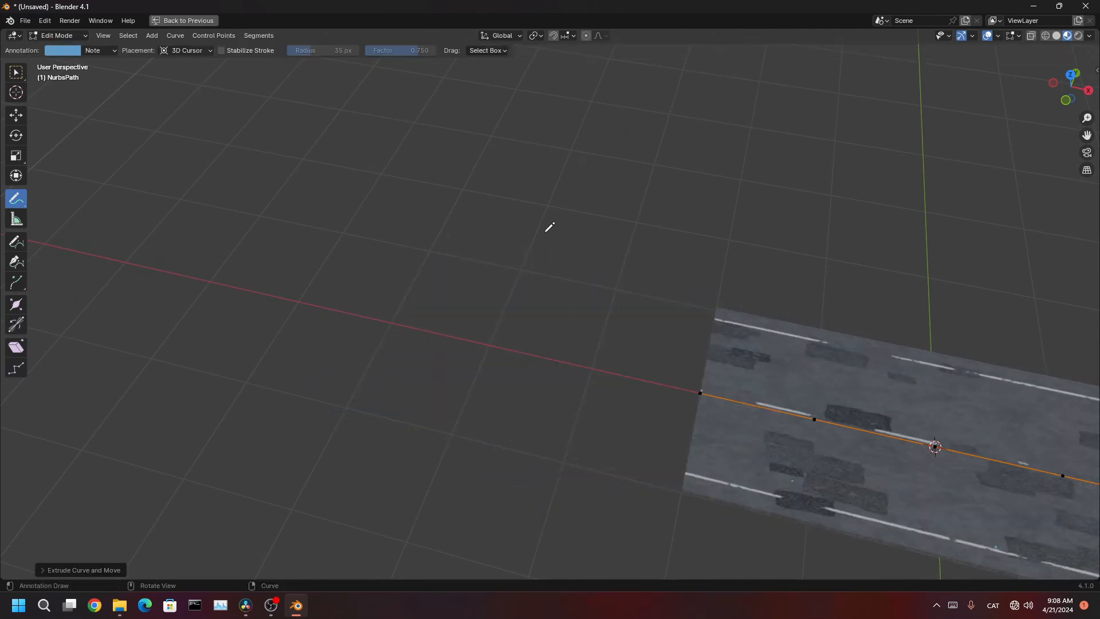
{"action": "key", "text": "Tab"}
{"action": "middle_click_drag", "start_coordinate": [520, 256], "coordinate": [577, 252]}
{"action": "key", "text": "ctrl+space"}
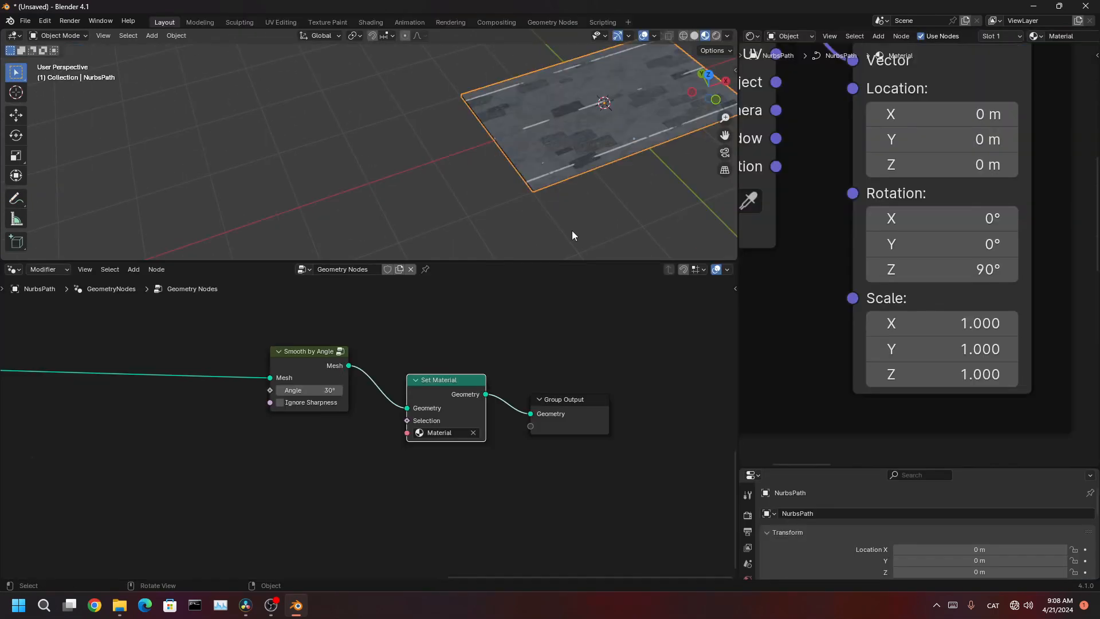
- Cut the link from Texture Coordinate's Generated output to the Mapping node and select the Texture Coordinate node
{"action": "scroll", "coordinate": [888, 253], "scroll_direction": "up", "scroll_amount": 1}
{"action": "middle_click_drag", "start_coordinate": [888, 253], "coordinate": [960, 331]}
{"action": "middle_click_drag", "start_coordinate": [837, 184], "coordinate": [884, 236]}
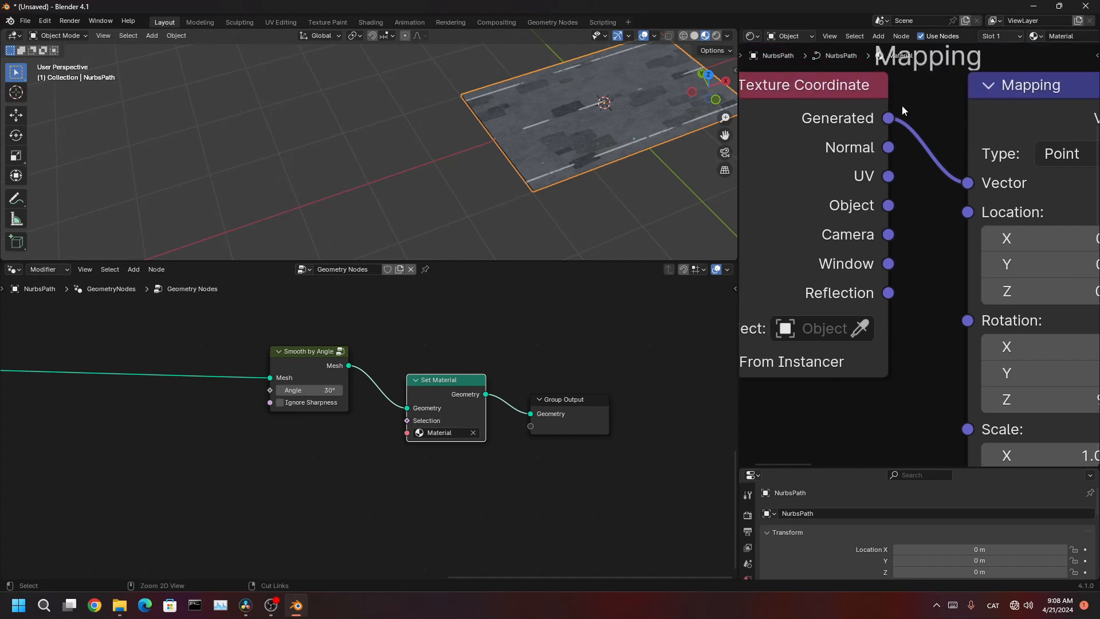
{"action": "right_click_drag", "start_coordinate": [904, 109], "coordinate": [931, 245], "text": "ctrl"}
{"action": "middle_click_drag", "start_coordinate": [807, 117], "coordinate": [918, 142]}
{"action": "left_click", "coordinate": [896, 128]}
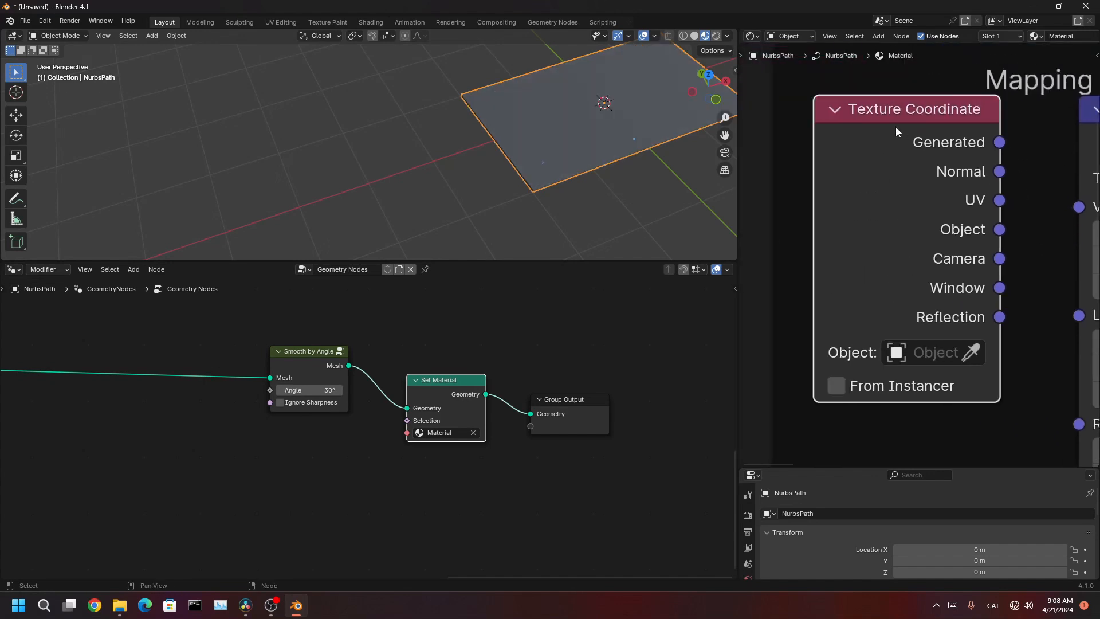
- Delete the Texture Coordinate node beside the Mapping node in the path's material
{"action": "key", "text": "x"}
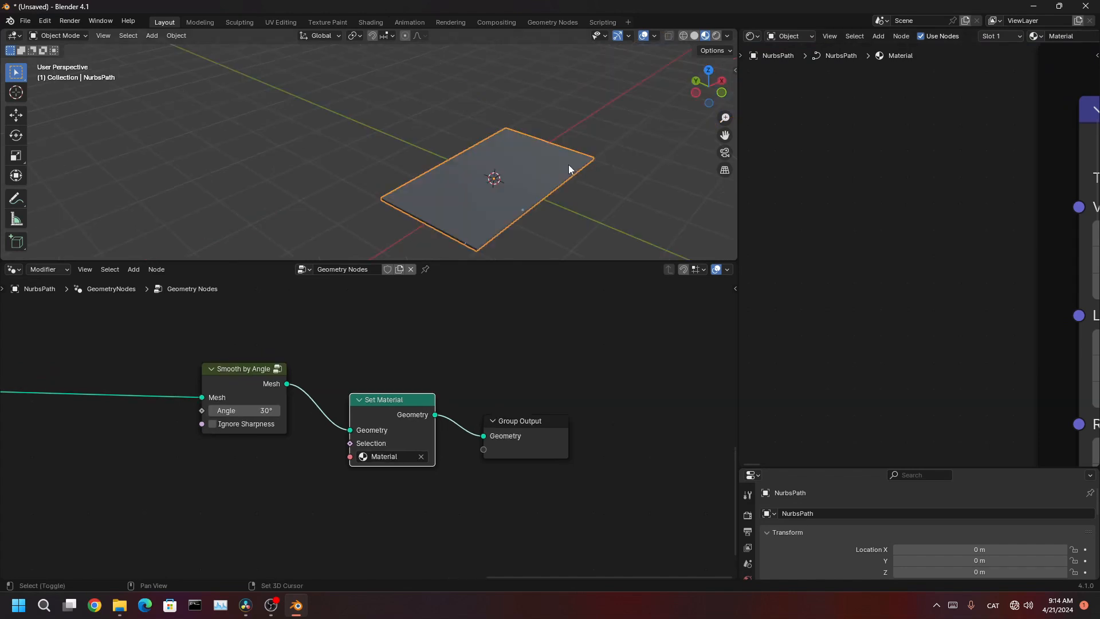
{"action": "middle_click_drag", "start_coordinate": [570, 166], "coordinate": [533, 229]}
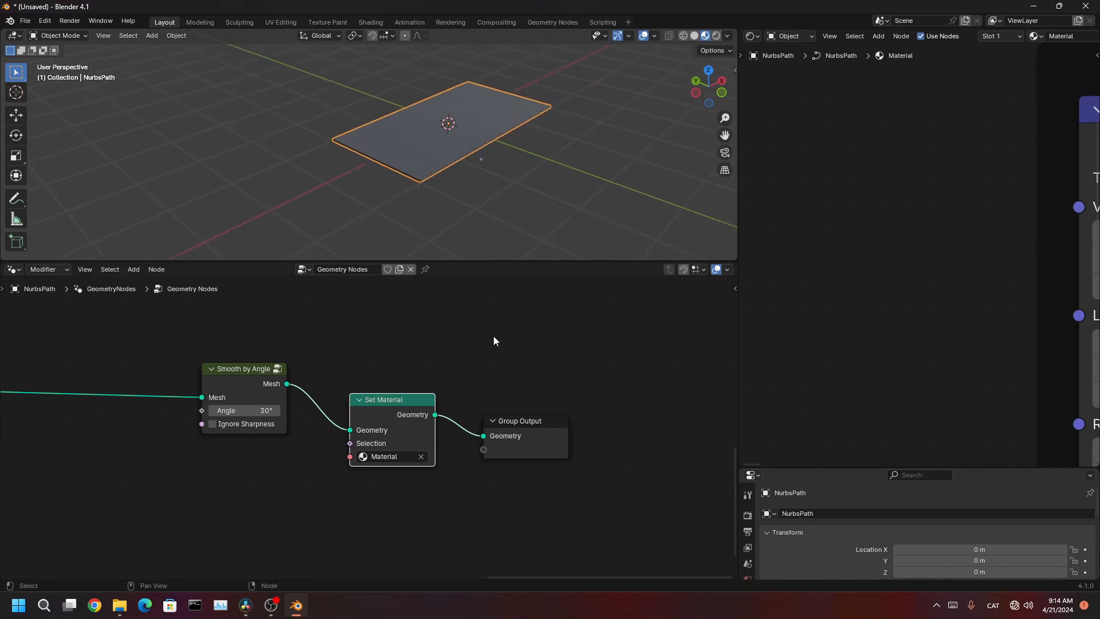
{"action": "scroll", "coordinate": [493, 338], "scroll_direction": "up", "scroll_amount": 4}
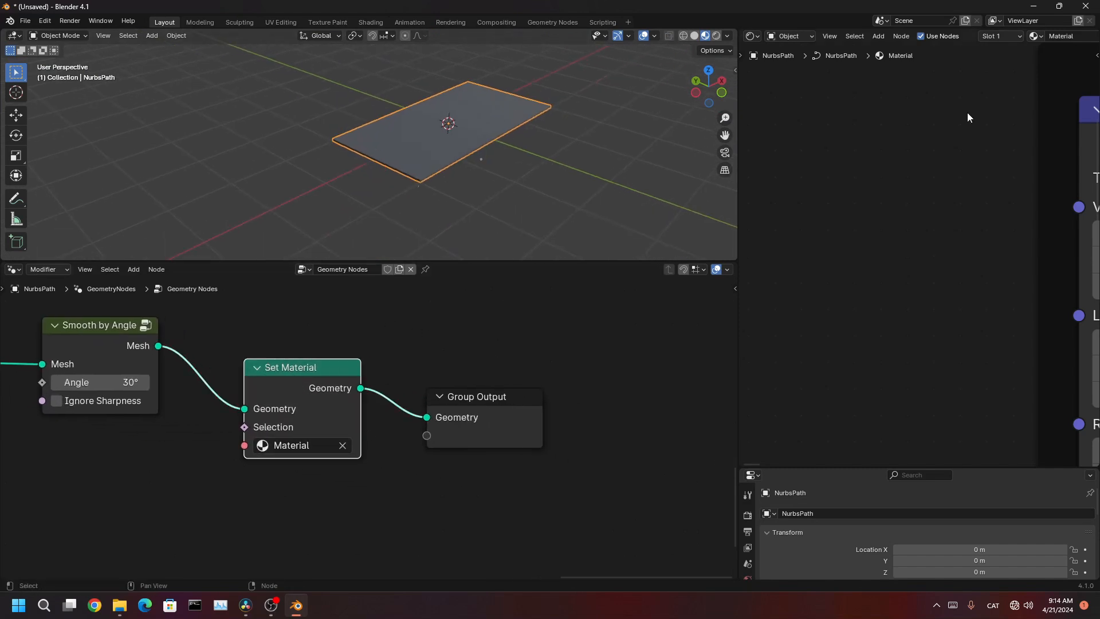
{"action": "scroll", "coordinate": [994, 116], "scroll_direction": "down", "scroll_amount": 6}
{"action": "middle_click_drag", "start_coordinate": [970, 195], "coordinate": [873, 117]}
{"action": "scroll", "coordinate": [401, 107], "scroll_direction": "up", "scroll_amount": 3}
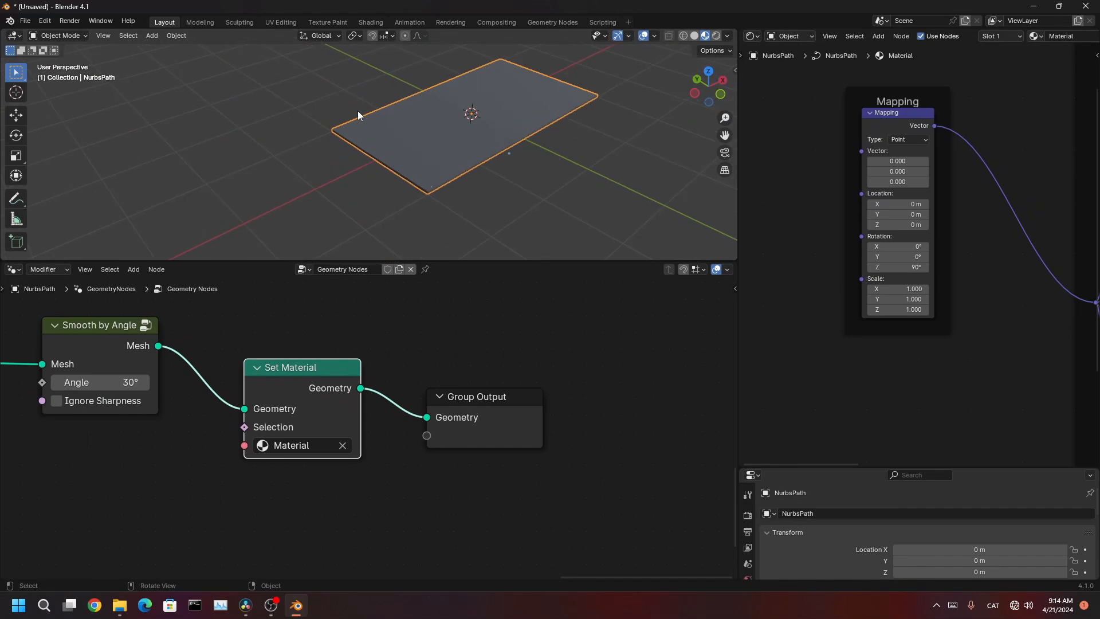
- Examine the NurbsPath geometry from several angles and preview the Group Input's output through a Viewer node
{"action": "scroll", "coordinate": [294, 210], "scroll_direction": "down", "scroll_amount": 5}
{"action": "scroll", "coordinate": [219, 369], "scroll_direction": "down", "scroll_amount": 2}
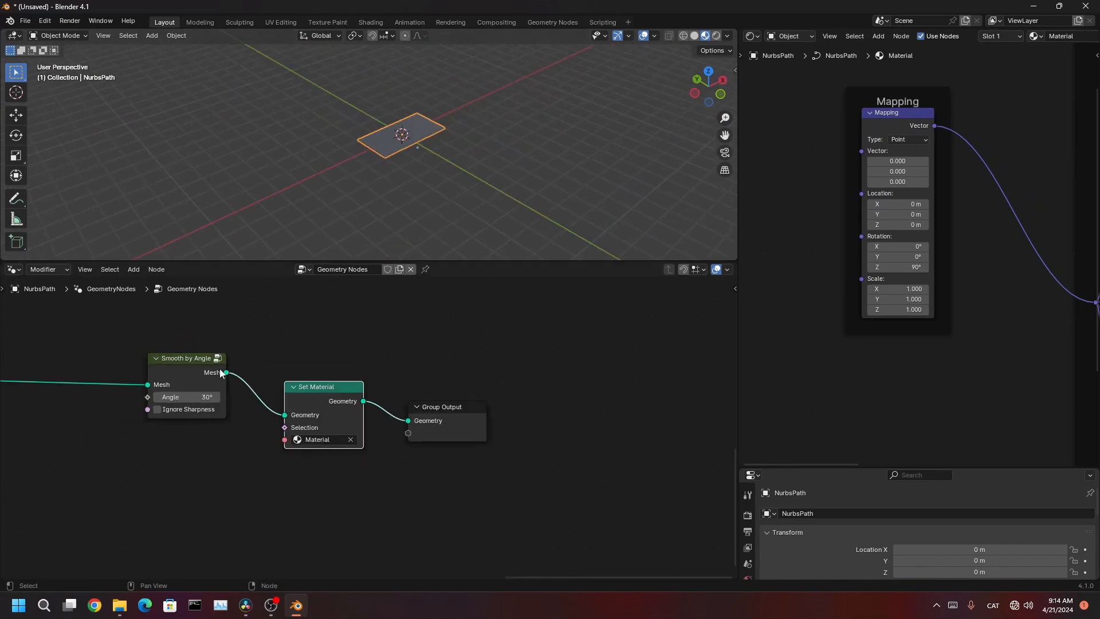
{"action": "middle_click_drag", "start_coordinate": [380, 167], "coordinate": [316, 143]}
{"action": "scroll", "coordinate": [367, 163], "scroll_direction": "up", "scroll_amount": 5}
{"action": "middle_click_drag", "start_coordinate": [485, 211], "coordinate": [374, 183], "text": "shift"}
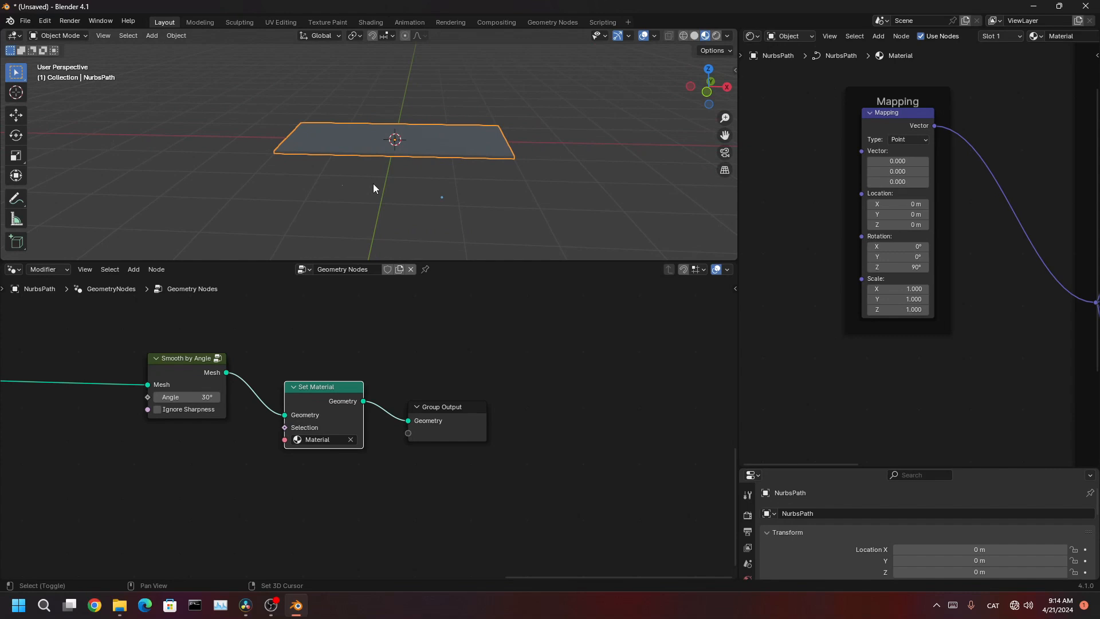
{"action": "left_click", "coordinate": [16, 199]}
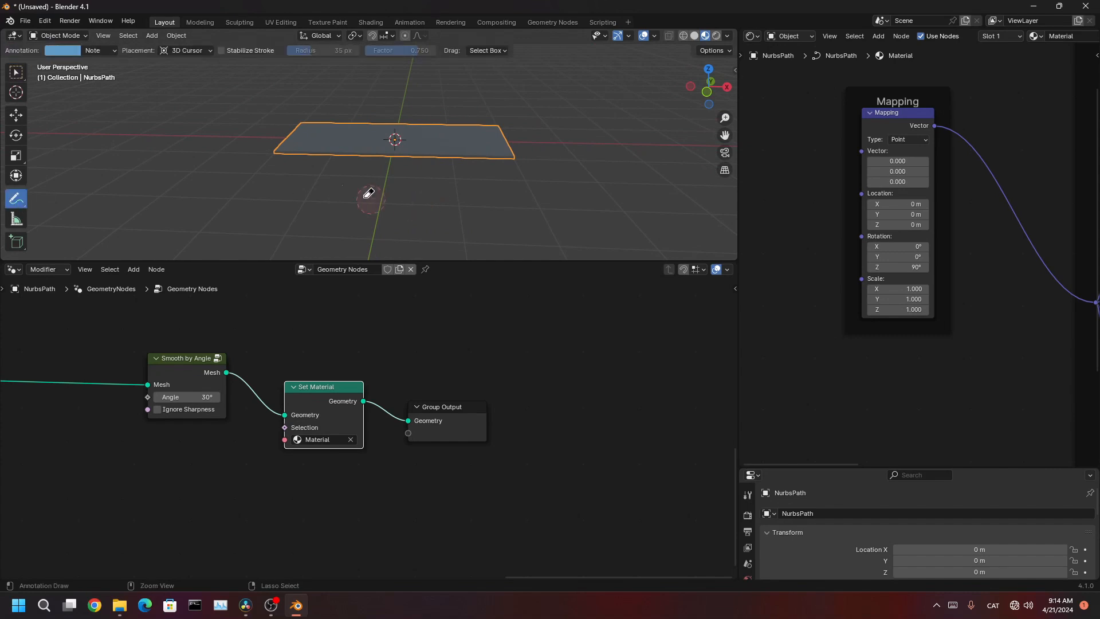
{"action": "left_click", "coordinate": [17, 72]}
{"action": "middle_click_drag", "start_coordinate": [301, 179], "coordinate": [239, 215]}
{"action": "scroll", "coordinate": [256, 408], "scroll_direction": "down", "scroll_amount": 3}
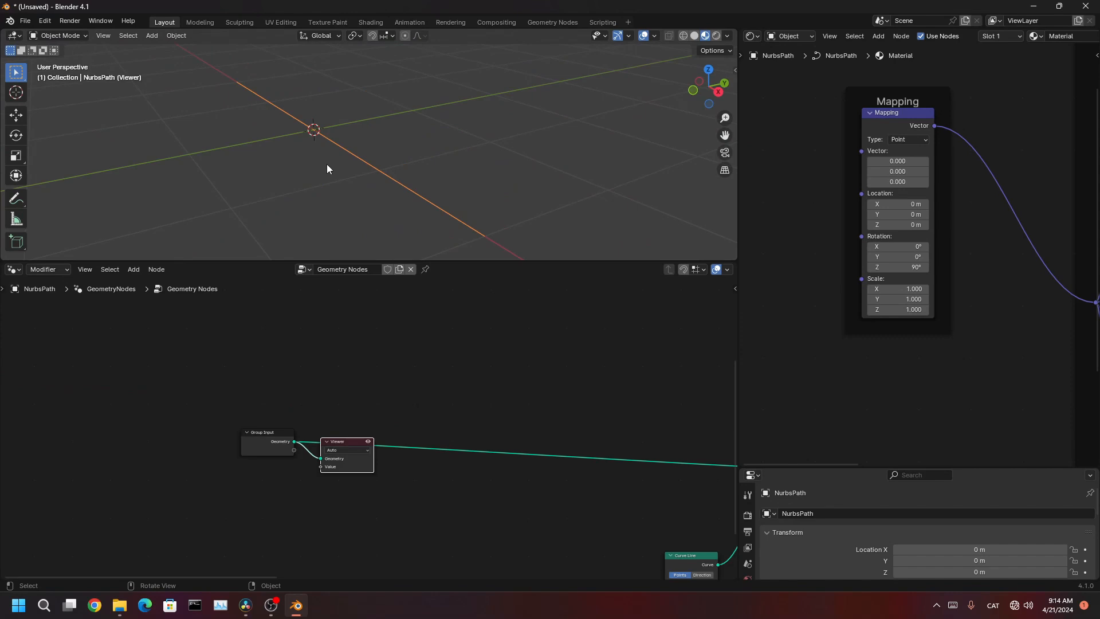
{"action": "middle_click_drag", "start_coordinate": [486, 180], "coordinate": [512, 182]}
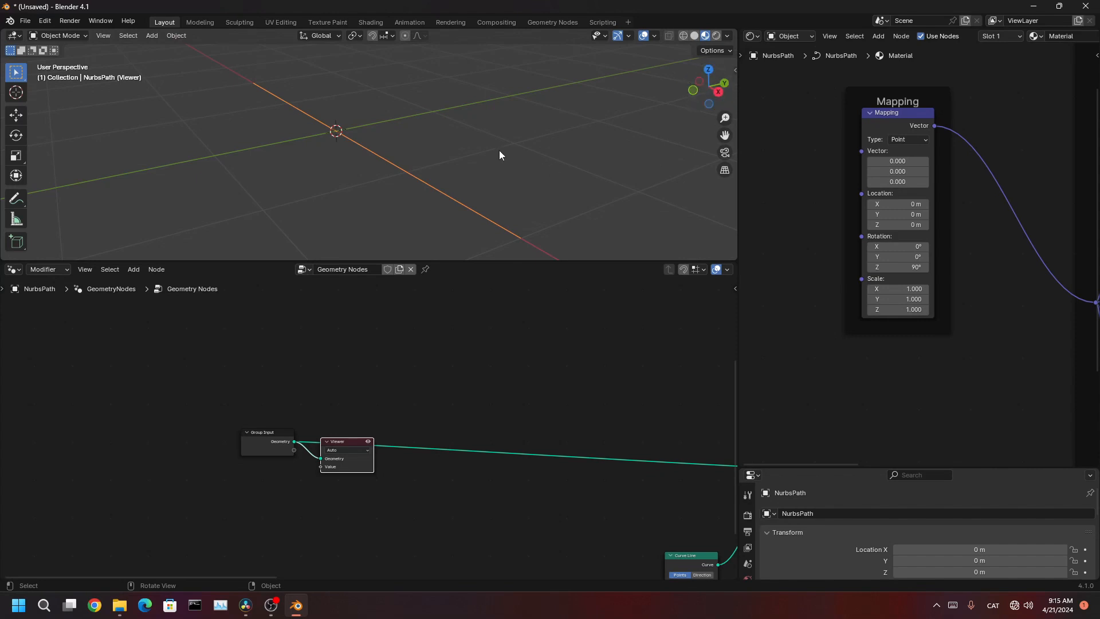
{"action": "middle_click_drag", "start_coordinate": [500, 154], "coordinate": [413, 112], "text": "shift"}
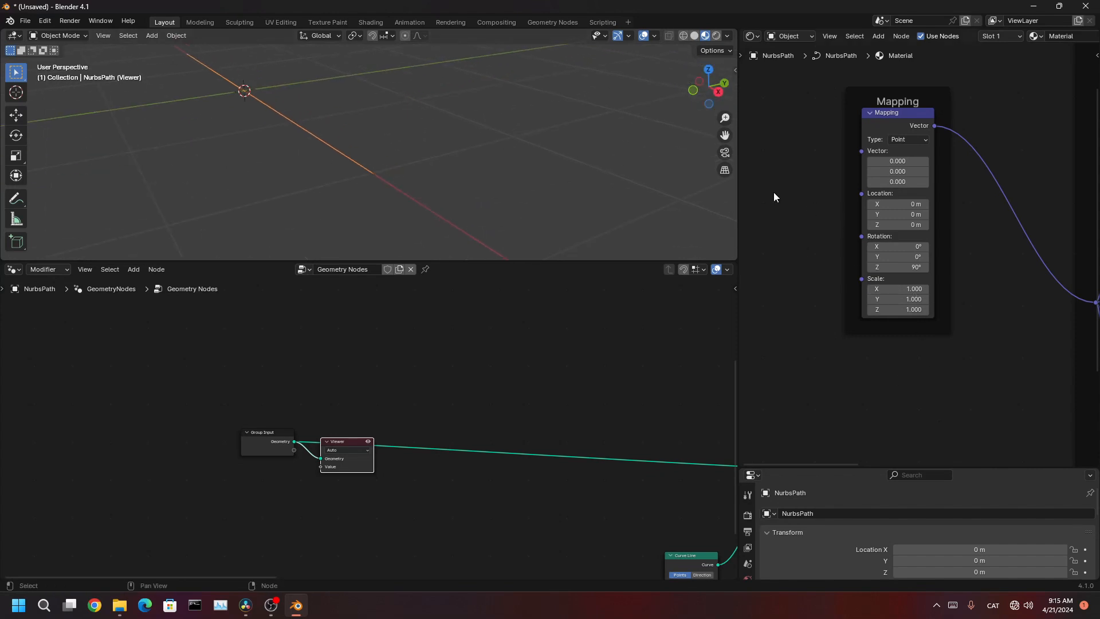
- Add a mesh plane and move it along the Y axis to about -5.45 m, clear of the path object
{"action": "middle_click_drag", "start_coordinate": [424, 180], "coordinate": [649, 239]}
{"action": "key", "text": "ctrl+space"}
{"action": "key", "text": "shift+a"}
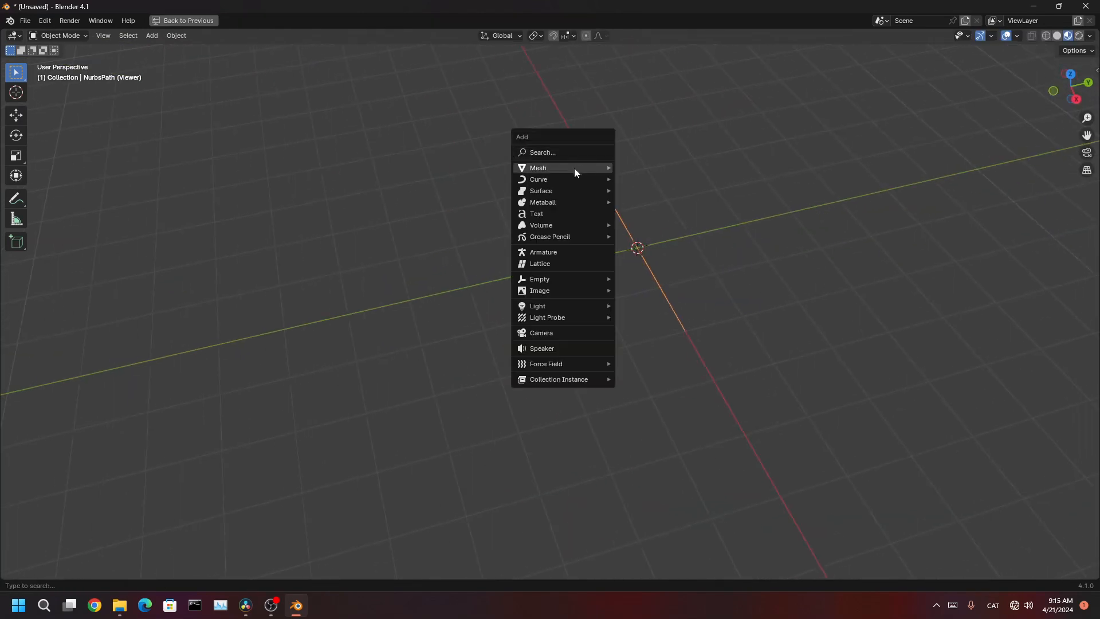
{"action": "mouse_move", "coordinate": [574, 167]}
{"action": "left_click", "coordinate": [641, 167]}
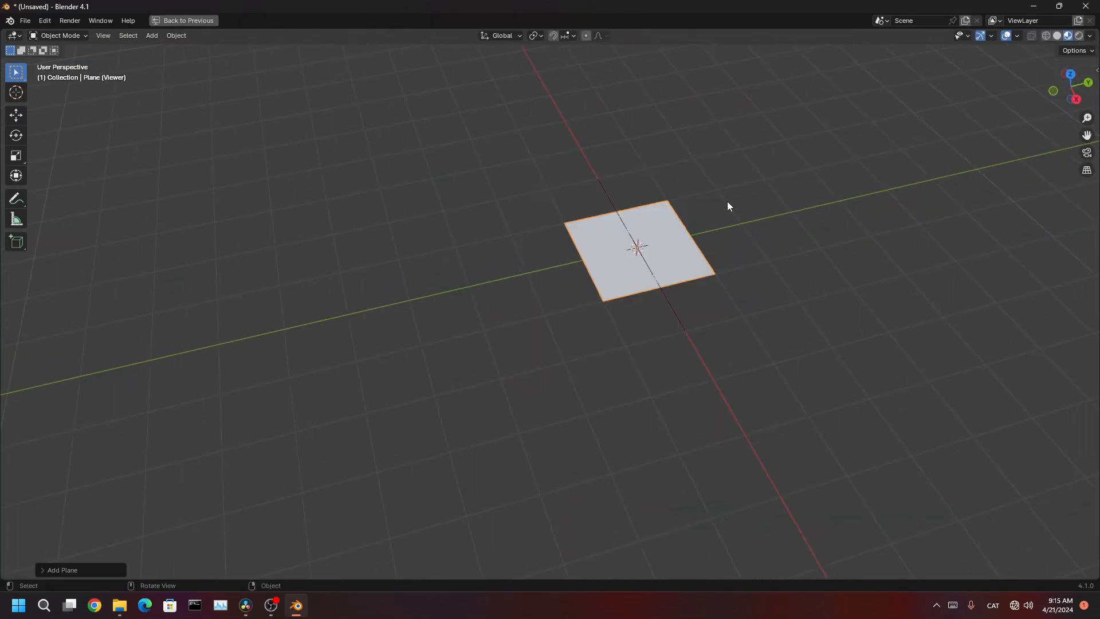
{"action": "key", "text": "g"}
{"action": "key", "text": "y"}
{"action": "left_click", "coordinate": [503, 239]}
{"action": "key", "text": "ctrl+space"}
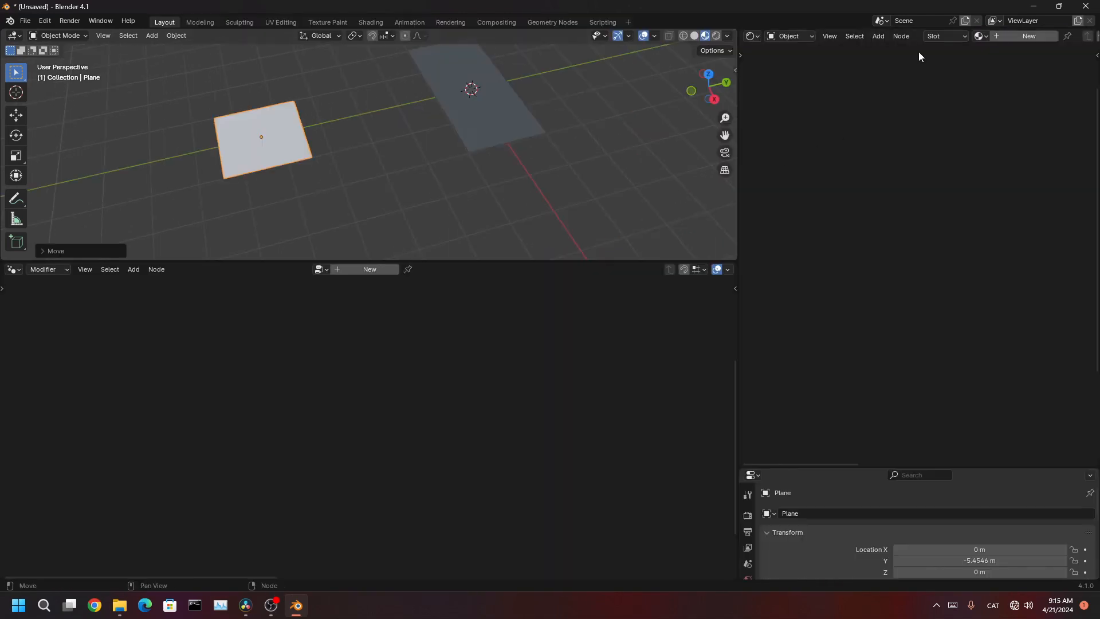
- Create a new material for the plane and delete its Principled BSDF node, keeping only the Material Output
{"action": "left_click", "coordinate": [1009, 34]}
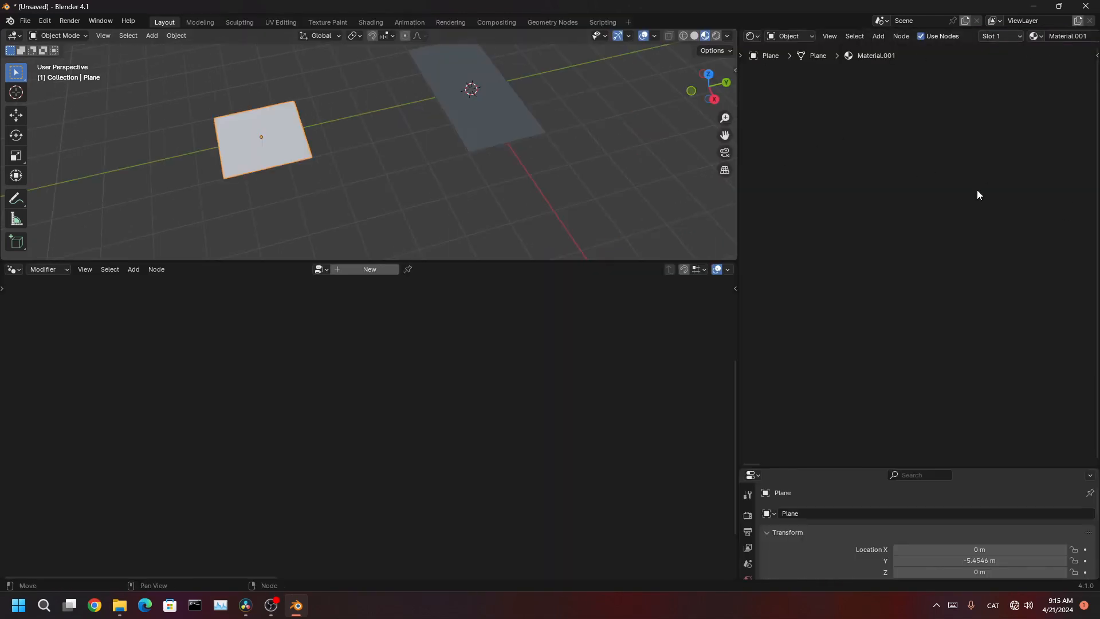
{"action": "scroll", "coordinate": [978, 192], "scroll_direction": "down", "scroll_amount": 10}
{"action": "middle_click_drag", "start_coordinate": [1032, 239], "coordinate": [923, 216]}
{"action": "scroll", "coordinate": [920, 256], "scroll_direction": "up", "scroll_amount": 6}
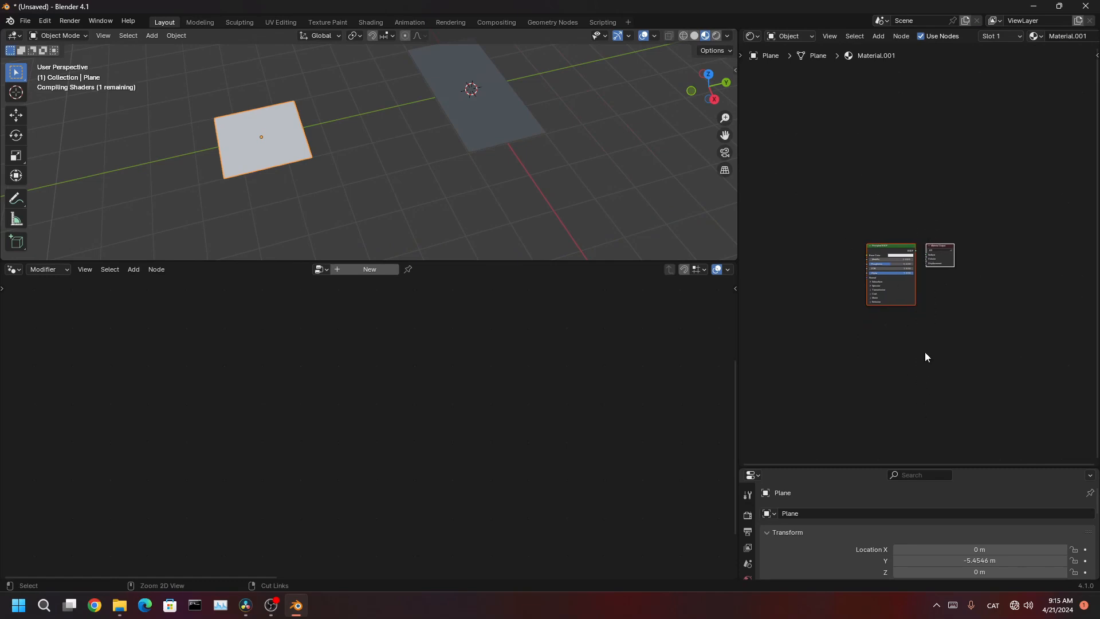
{"action": "scroll", "coordinate": [917, 279], "scroll_direction": "up", "scroll_amount": 3}
{"action": "key", "text": "x"}
{"action": "scroll", "coordinate": [813, 211], "scroll_direction": "up", "scroll_amount": 3}
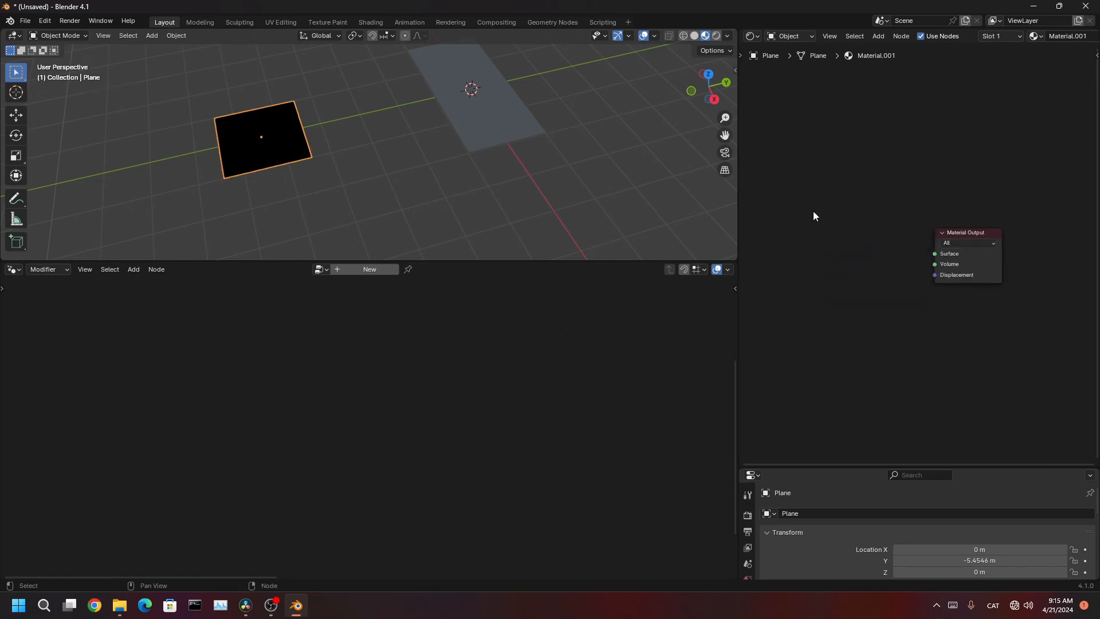
- Add a Texture Coordinate node and connect its UV output to the Material Output's Surface input
{"action": "key", "text": "shift+a"}
{"action": "left_click", "coordinate": [835, 113]}
{"action": "type", "text": "t"}
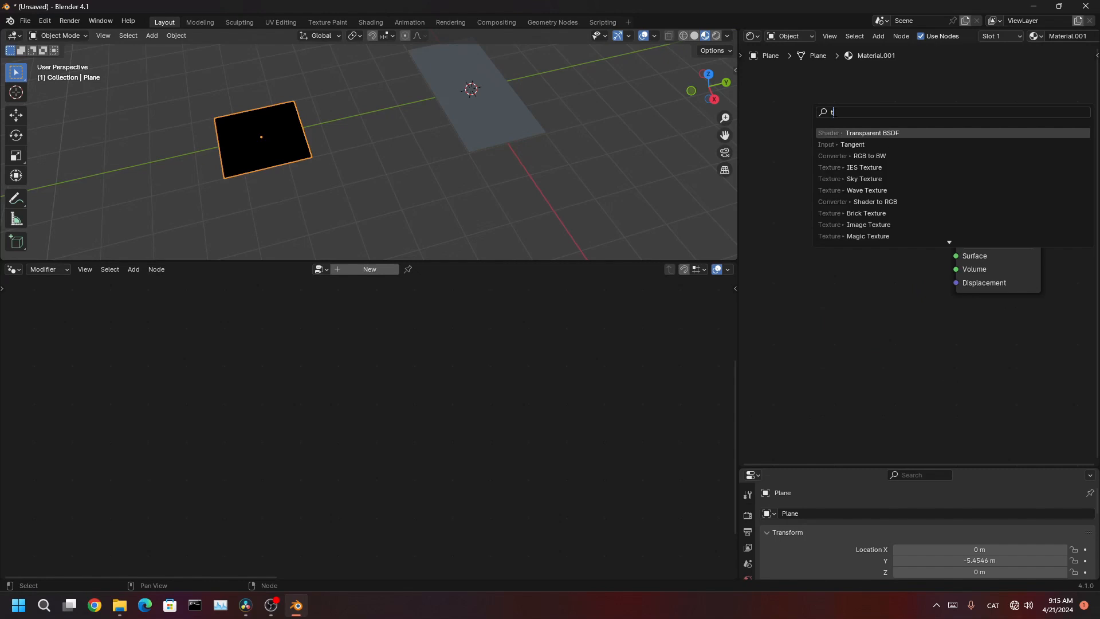
{"action": "type", "text": "exture"}
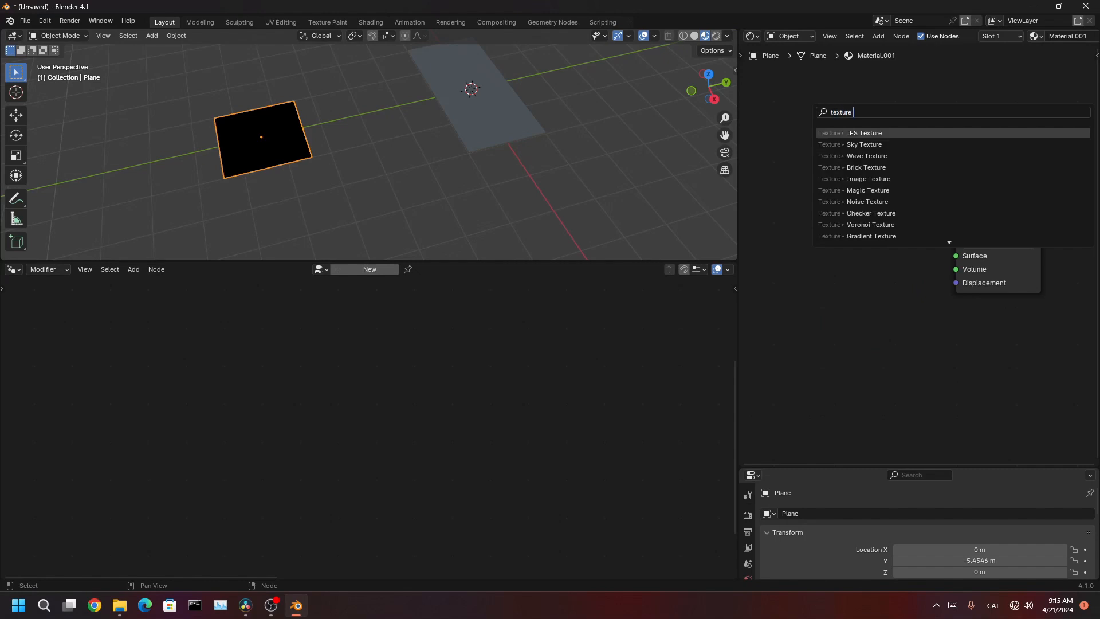
{"action": "type", "text": " cor"}
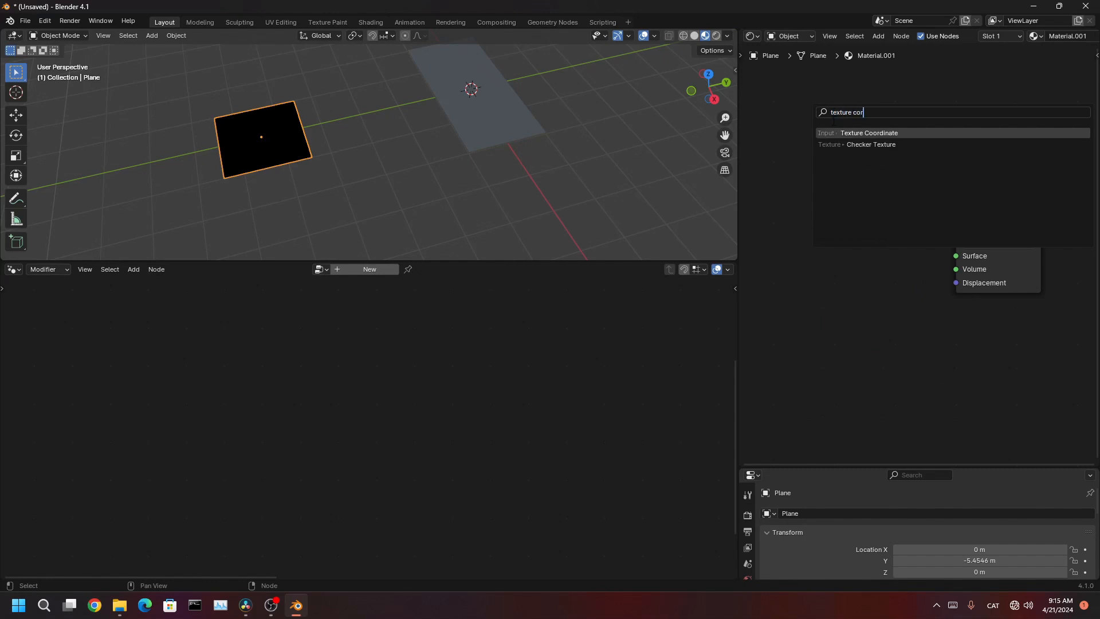
{"action": "left_click", "coordinate": [853, 132]}
{"action": "left_click", "coordinate": [836, 245]}
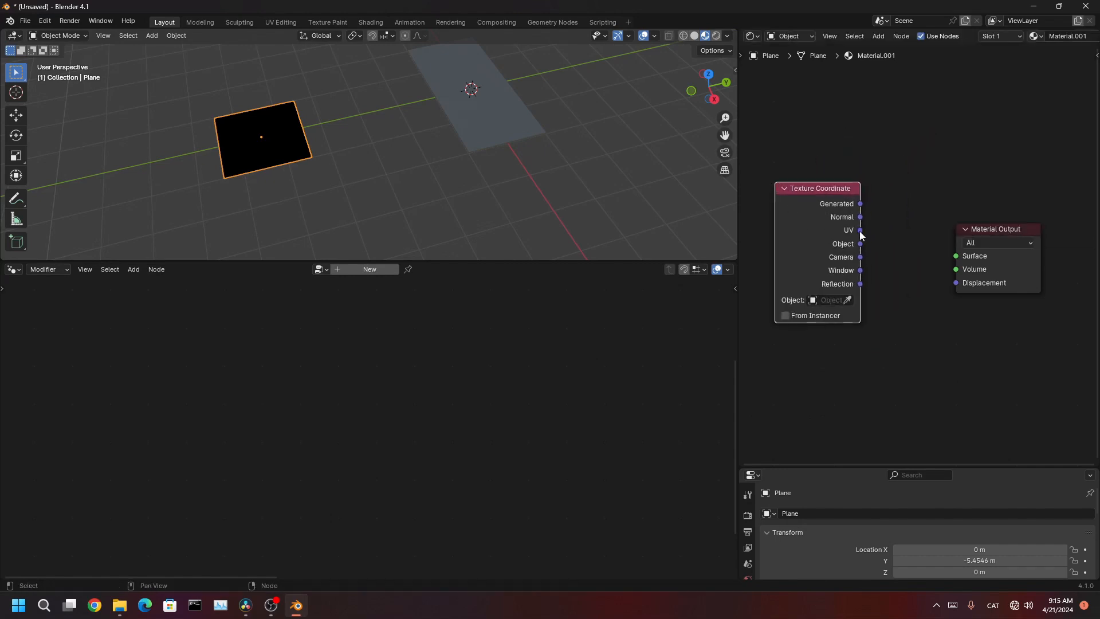
{"action": "left_click_drag", "start_coordinate": [861, 232], "coordinate": [948, 252]}
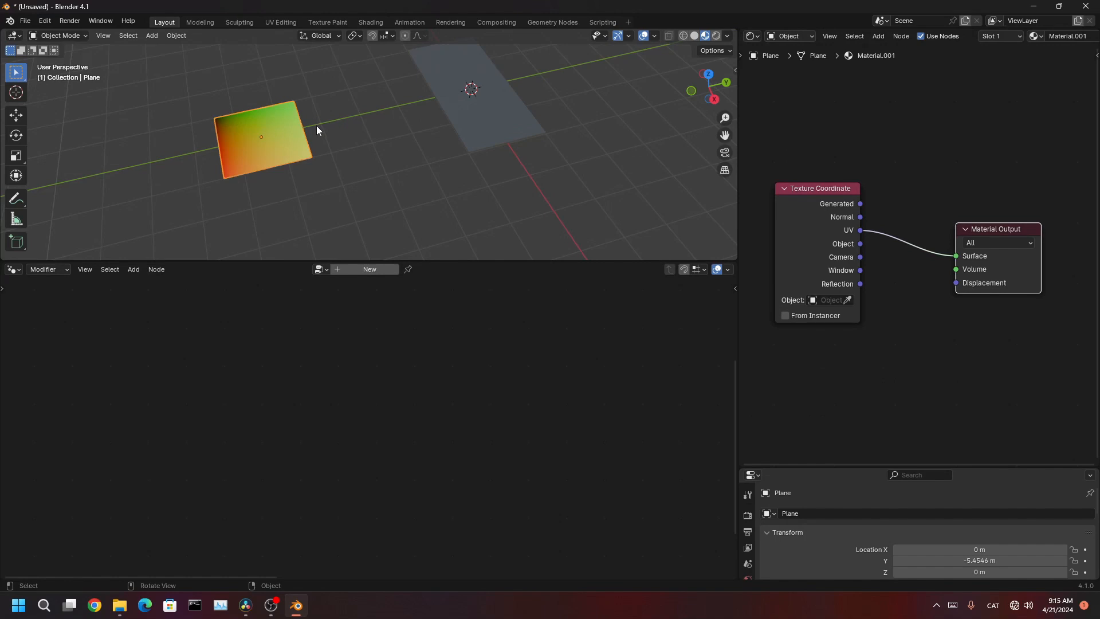
- Examine the UV colour gradient across the plane from the top view, from the black corner to the others
{"action": "scroll", "coordinate": [317, 126], "scroll_direction": "up", "scroll_amount": 3}
{"action": "middle_click_drag", "start_coordinate": [207, 148], "coordinate": [413, 170], "text": "shift"}
{"action": "scroll", "coordinate": [414, 171], "scroll_direction": "up", "scroll_amount": 1}
{"action": "key", "text": "KP_7"}
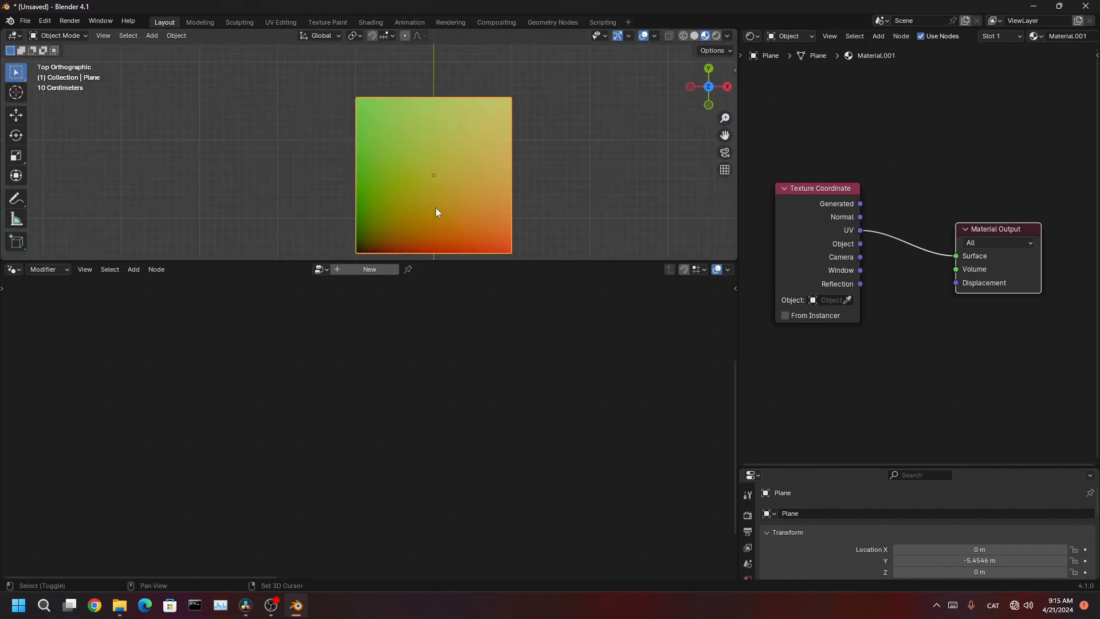
{"action": "middle_click_drag", "start_coordinate": [437, 214], "coordinate": [420, 145], "text": "shift"}
{"action": "scroll", "coordinate": [453, 166], "scroll_direction": "up", "scroll_amount": 3}
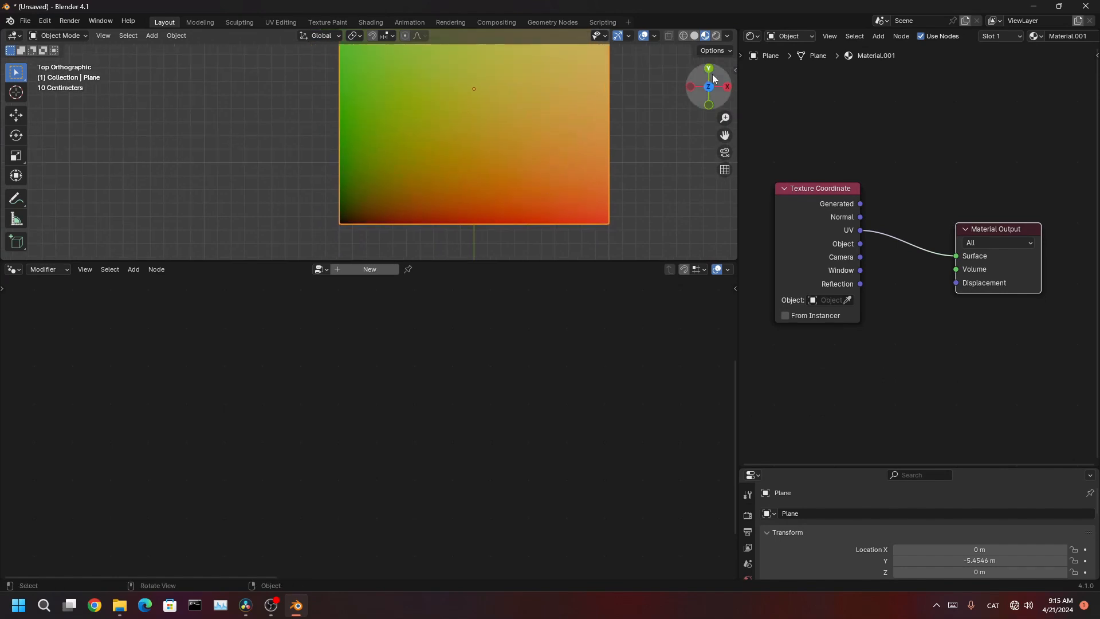
{"action": "scroll", "coordinate": [411, 178], "scroll_direction": "down", "scroll_amount": 2}
{"action": "middle_click_drag", "start_coordinate": [414, 171], "coordinate": [430, 226], "text": "shift"}
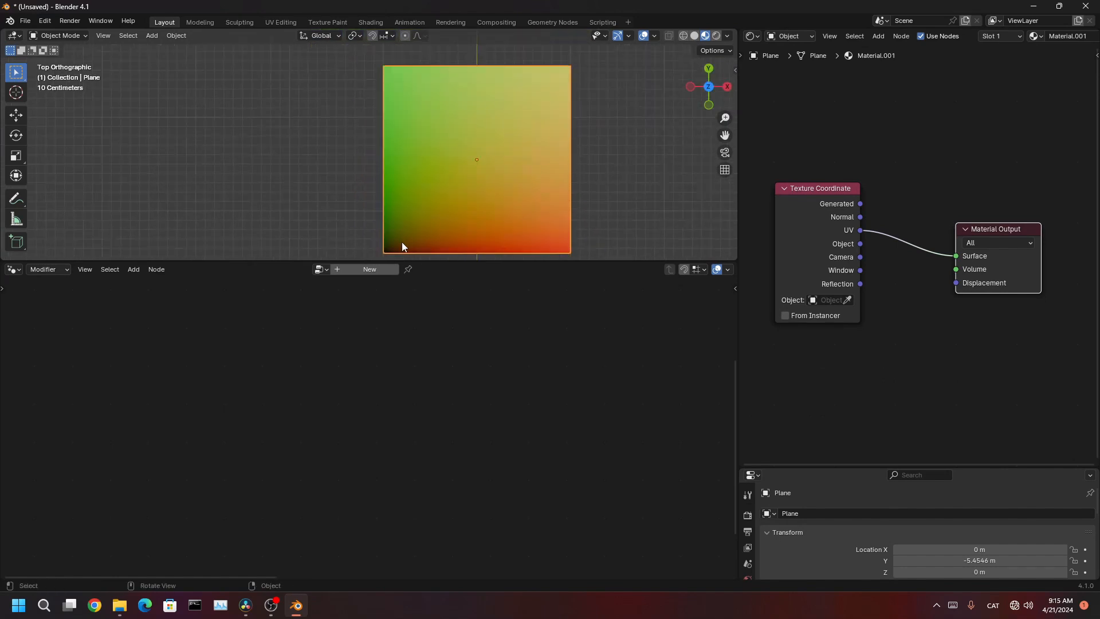
{"action": "middle_click_drag", "start_coordinate": [393, 84], "coordinate": [354, 181], "text": "shift"}
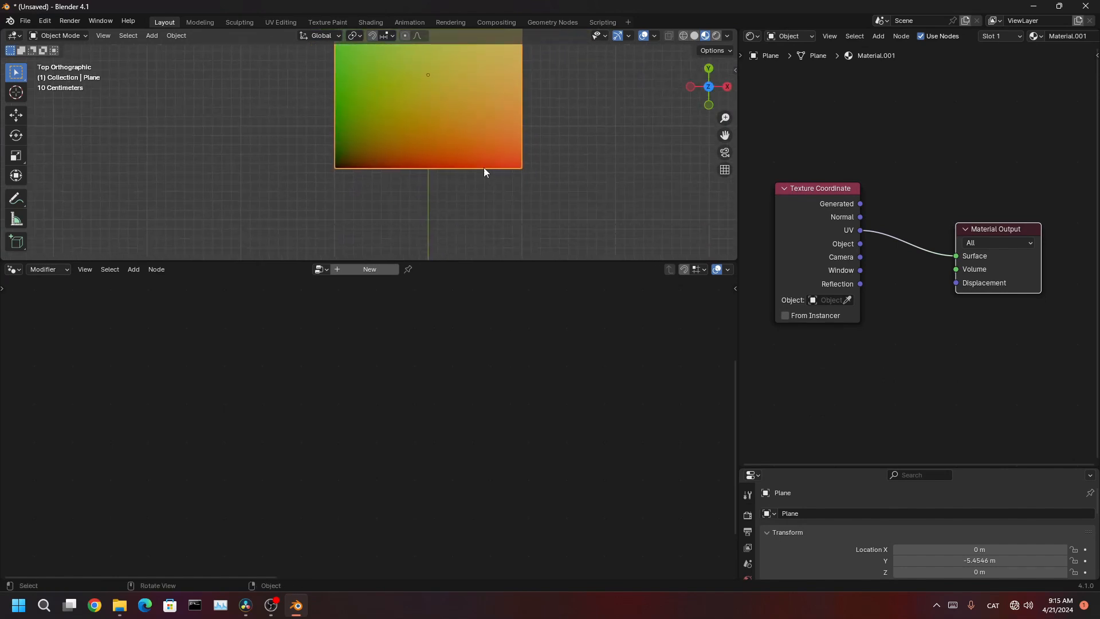
{"action": "middle_click_drag", "start_coordinate": [484, 171], "coordinate": [545, 189], "text": "shift"}
{"action": "scroll", "coordinate": [462, 194], "scroll_direction": "up", "scroll_amount": 4}
{"action": "scroll", "coordinate": [461, 192], "scroll_direction": "down", "scroll_amount": 2}
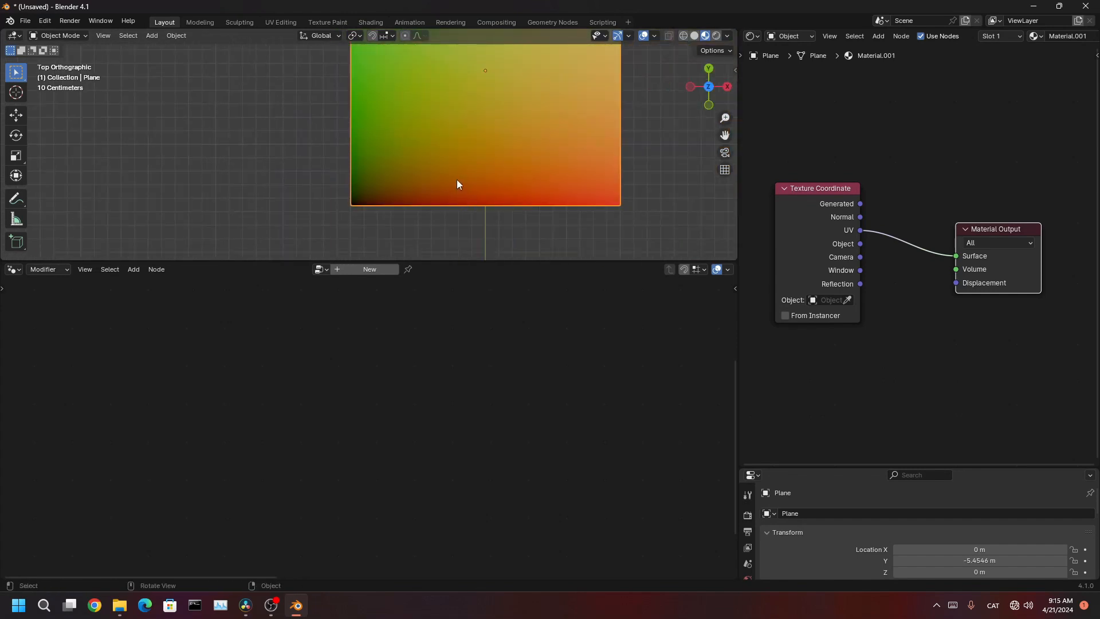
- Draw an annotation line along the plane's lower edge, starting at the black corner and heading toward the red corner
{"action": "left_click", "coordinate": [16, 198]}
{"action": "left_click_drag", "start_coordinate": [352, 202], "coordinate": [552, 192]}
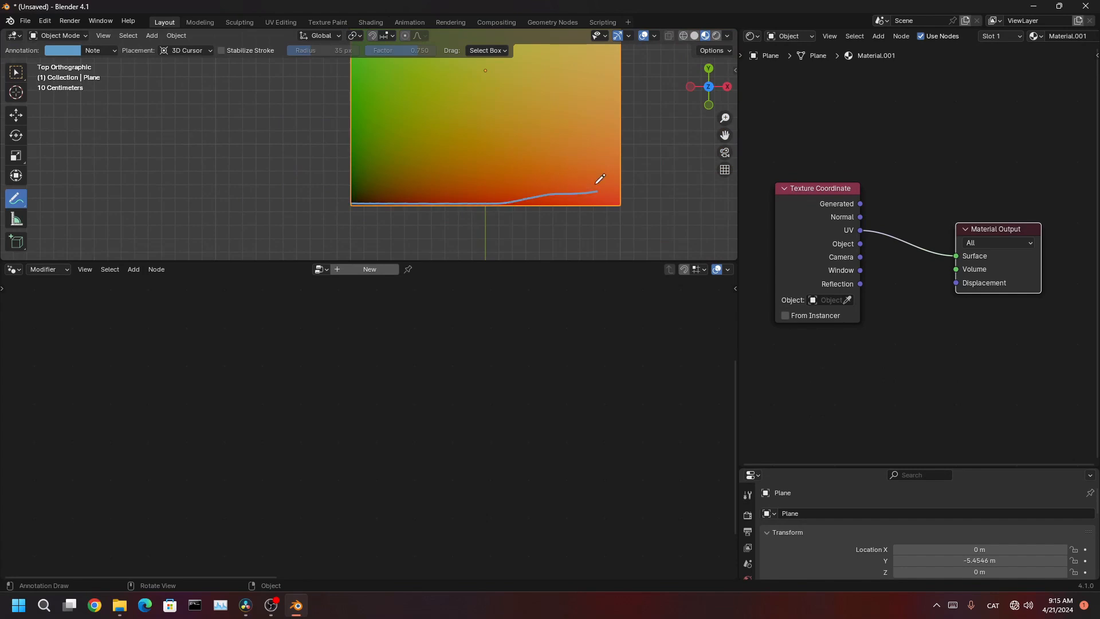
{"action": "middle_click_drag", "start_coordinate": [485, 198], "coordinate": [512, 214], "text": "shift"}
{"action": "mouse_move", "coordinate": [484, 163]}
{"action": "middle_mouse_down", "text": "shift"}
{"action": "mouse_move", "coordinate": [505, 204]}
{"action": "mouse_move", "coordinate": [463, 220]}
{"action": "middle_mouse_up", "text": "shift"}
{"action": "scroll", "coordinate": [454, 197], "scroll_direction": "down", "scroll_amount": 2}
- Draw a vertical annotation line along the plane's green side to mark the second UV direction
{"action": "left_click_drag", "start_coordinate": [414, 211], "coordinate": [413, 97]}
{"action": "scroll", "coordinate": [438, 103], "scroll_direction": "up", "scroll_amount": 4}
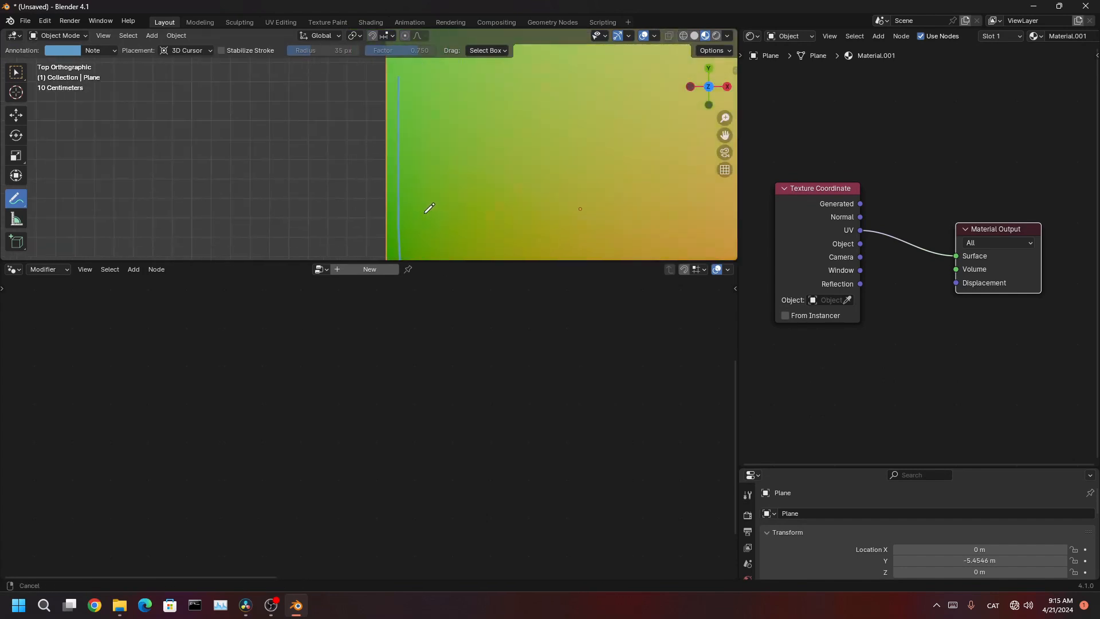
{"action": "scroll", "coordinate": [509, 124], "scroll_direction": "down", "scroll_amount": 3}
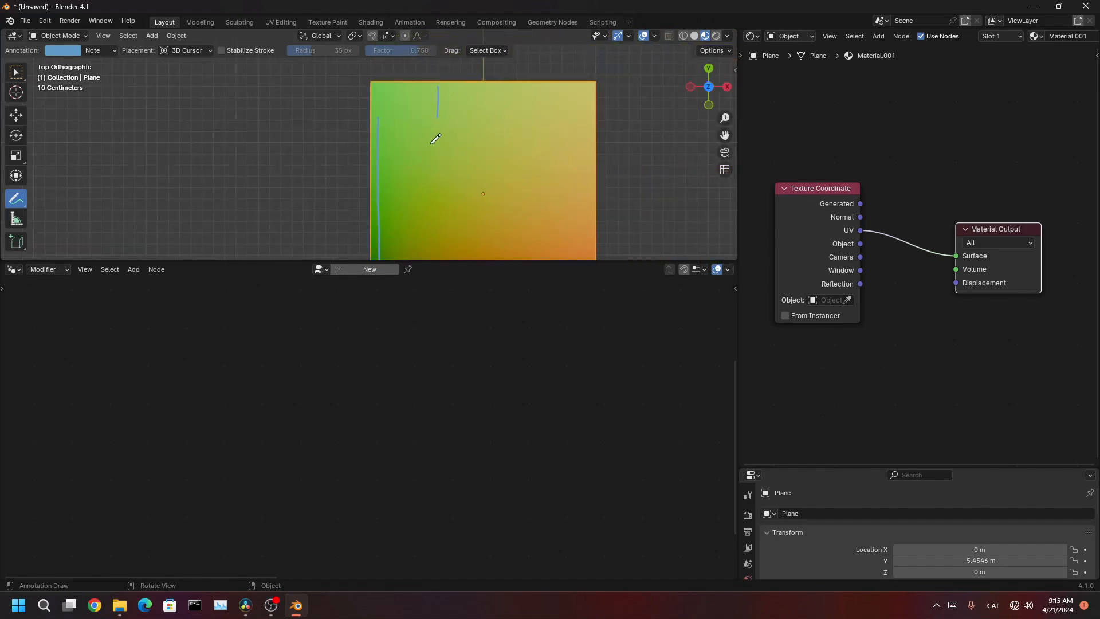
{"action": "middle_click_drag", "start_coordinate": [529, 162], "coordinate": [490, 122], "text": "shift"}
{"action": "scroll", "coordinate": [516, 114], "scroll_direction": "up", "scroll_amount": 2}
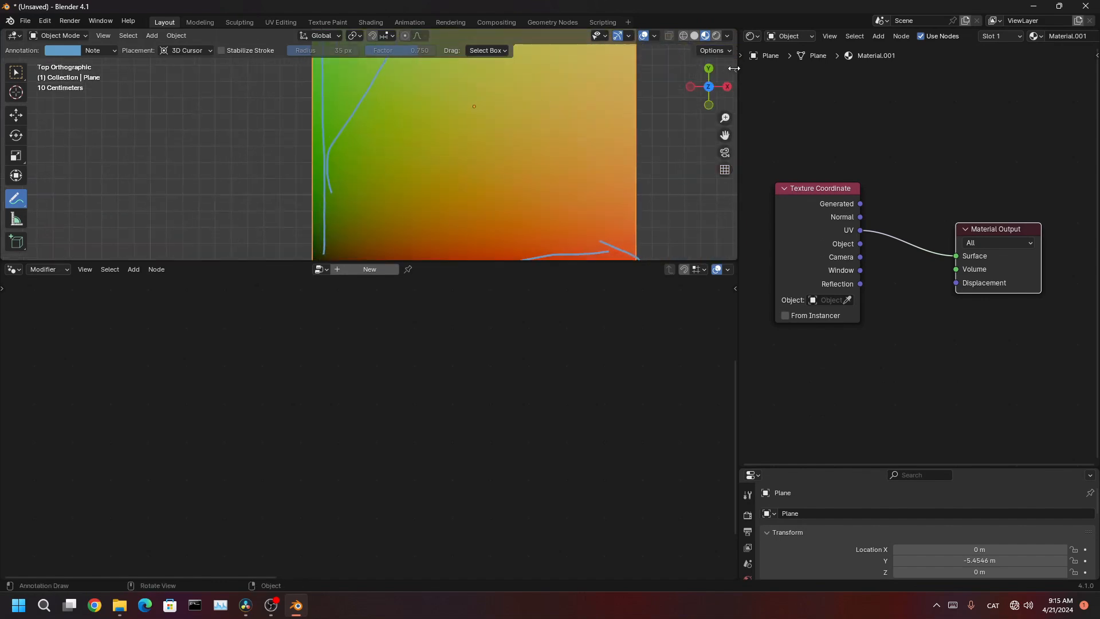
- Sketch freehand annotation strokes across the gradient and diagonally at the plane's yellow corner in top view
{"action": "middle_click_drag", "start_coordinate": [639, 188], "coordinate": [633, 138], "text": "shift"}
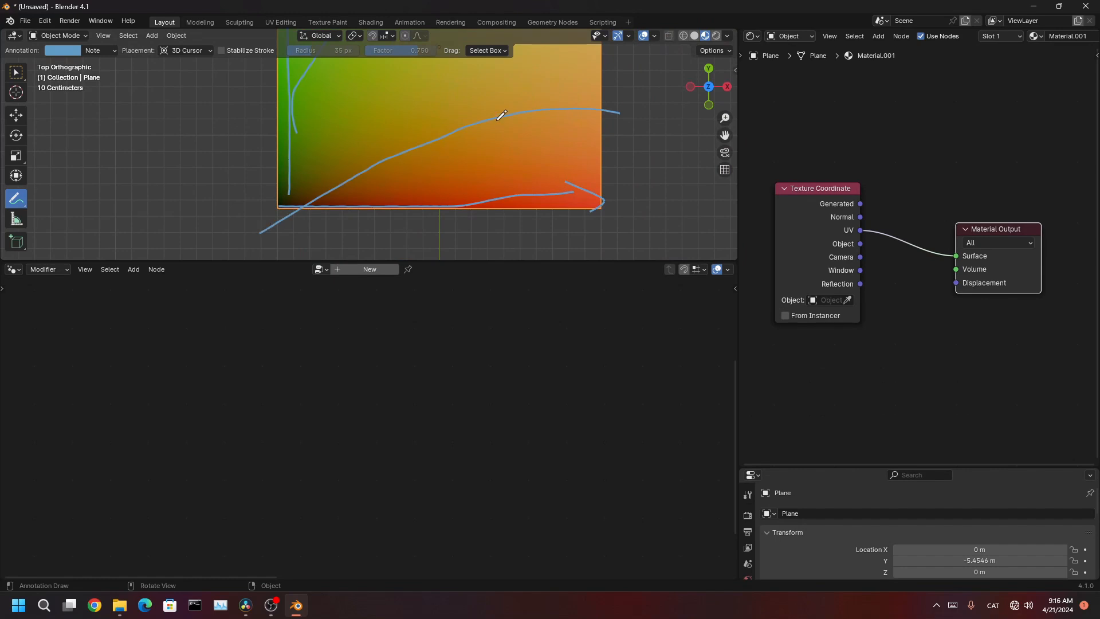
{"action": "middle_click_drag", "start_coordinate": [503, 110], "coordinate": [488, 177]}
{"action": "key", "text": "KP_7"}
{"action": "scroll", "coordinate": [500, 167], "scroll_direction": "down", "scroll_amount": 3}
{"action": "scroll", "coordinate": [473, 174], "scroll_direction": "up", "scroll_amount": 4}
{"action": "scroll", "coordinate": [493, 160], "scroll_direction": "down", "scroll_amount": 4}
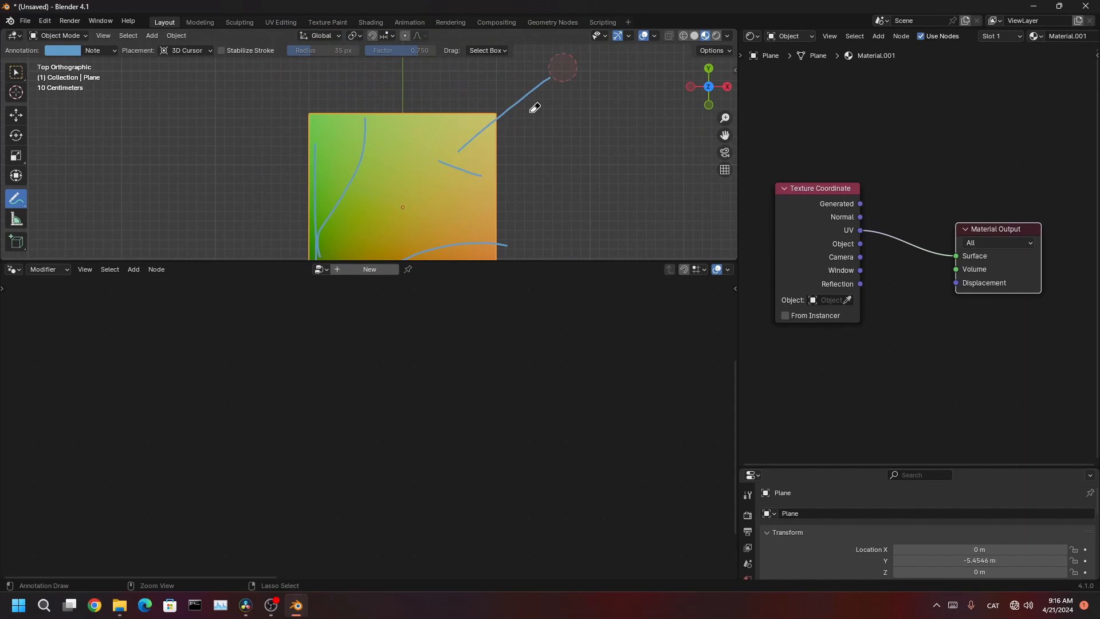
{"action": "scroll", "coordinate": [474, 168], "scroll_direction": "down", "scroll_amount": 4}
- Move the Texture Coordinate node farther from the Material Output to make room between them
{"action": "middle_click_drag", "start_coordinate": [453, 187], "coordinate": [316, 168], "text": "shift"}
{"action": "scroll", "coordinate": [396, 154], "scroll_direction": "up", "scroll_amount": 4}
{"action": "middle_click_drag", "start_coordinate": [824, 189], "coordinate": [900, 202]}
{"action": "scroll", "coordinate": [900, 202], "scroll_direction": "up", "scroll_amount": 1}
{"action": "left_click_drag", "start_coordinate": [900, 202], "coordinate": [740, 238]}
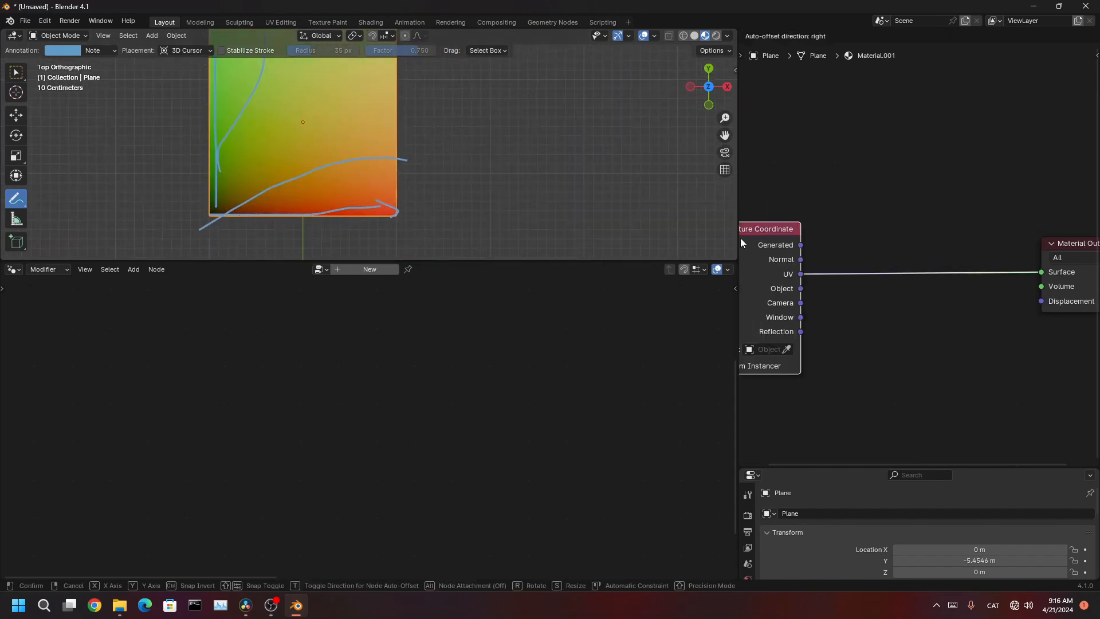
- Add a Vector Math node on the link between the Texture Coordinate's UV output and the Material Output's Surface
{"action": "key", "text": "shift+a"}
{"action": "type", "text": "ve"}
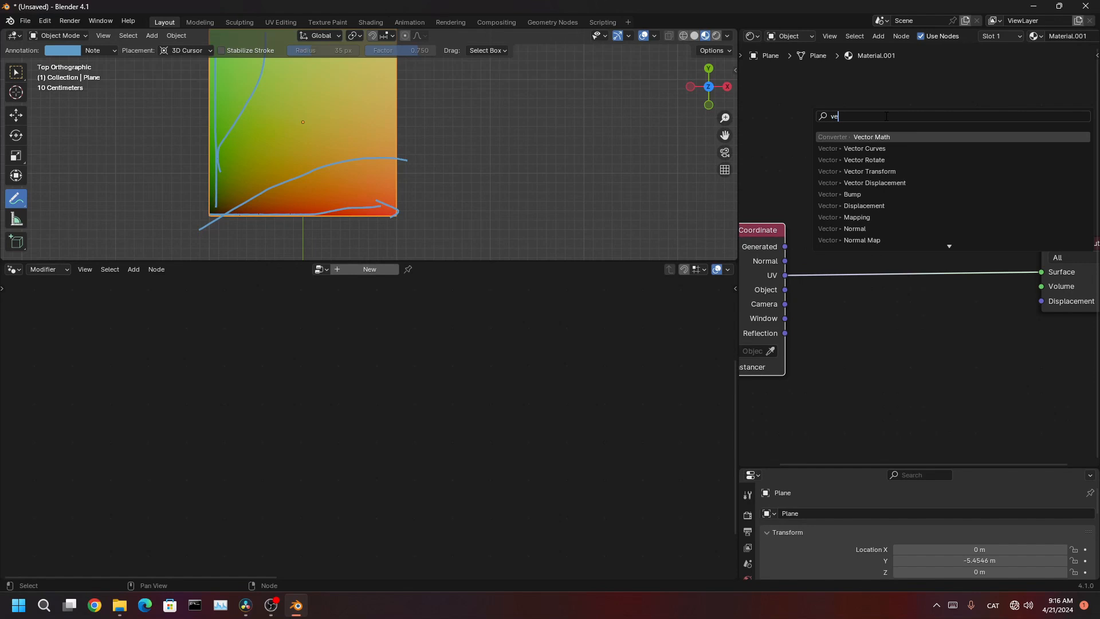
{"action": "type", "text": "ctor math"}
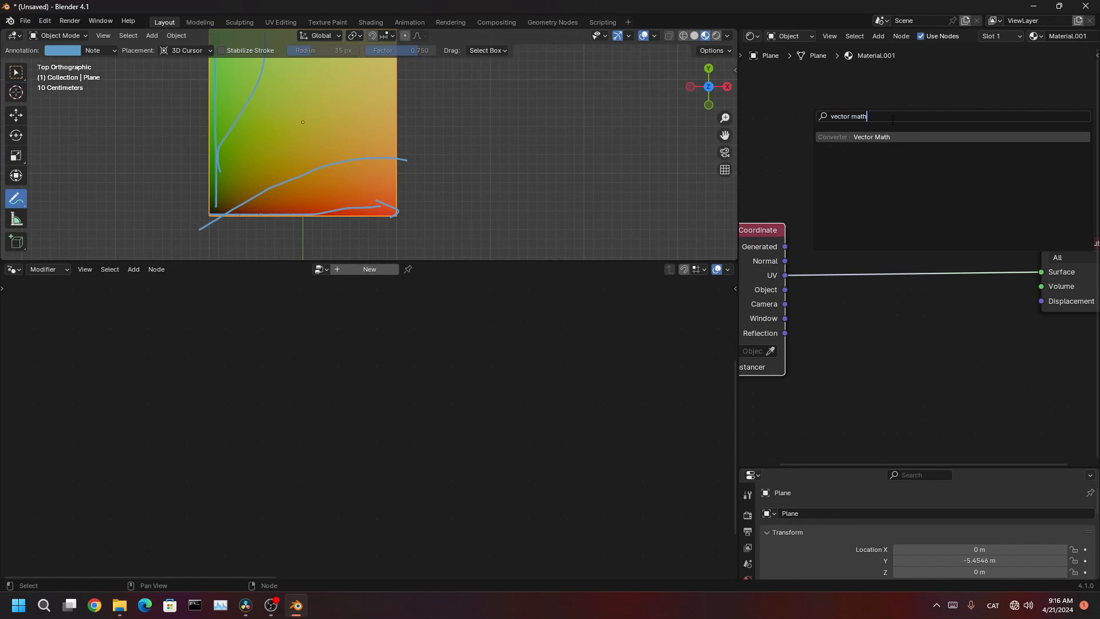
{"action": "key", "text": "Return"}
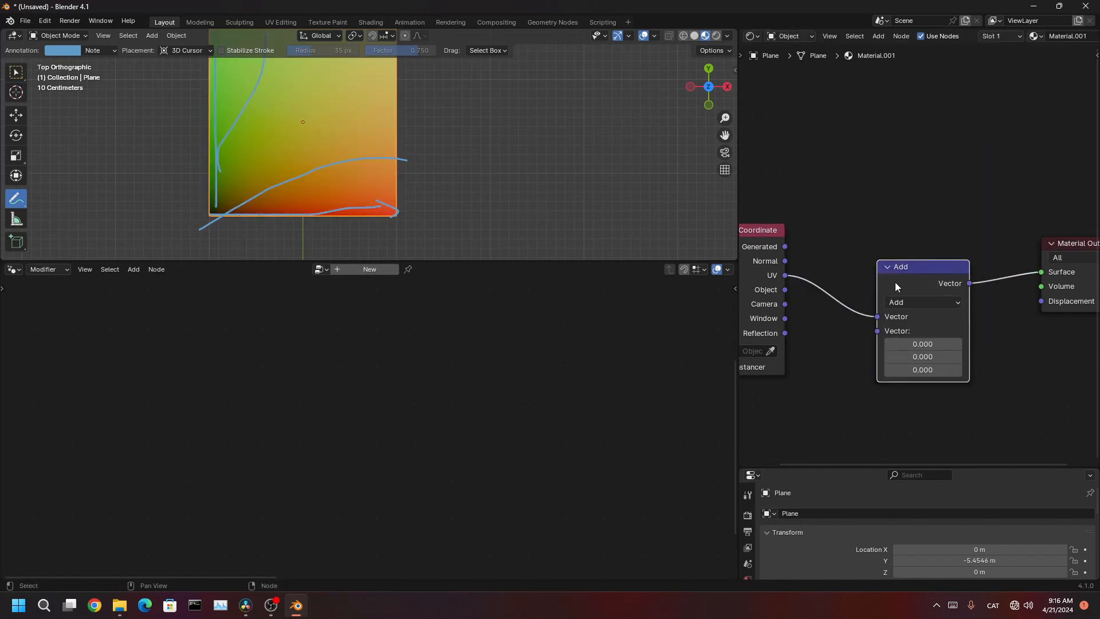
{"action": "left_click", "coordinate": [896, 282]}
- Change the Vector Math node's operation to Scale
{"action": "scroll", "coordinate": [917, 298], "scroll_direction": "up", "scroll_amount": 2}
{"action": "left_click", "coordinate": [937, 331]}
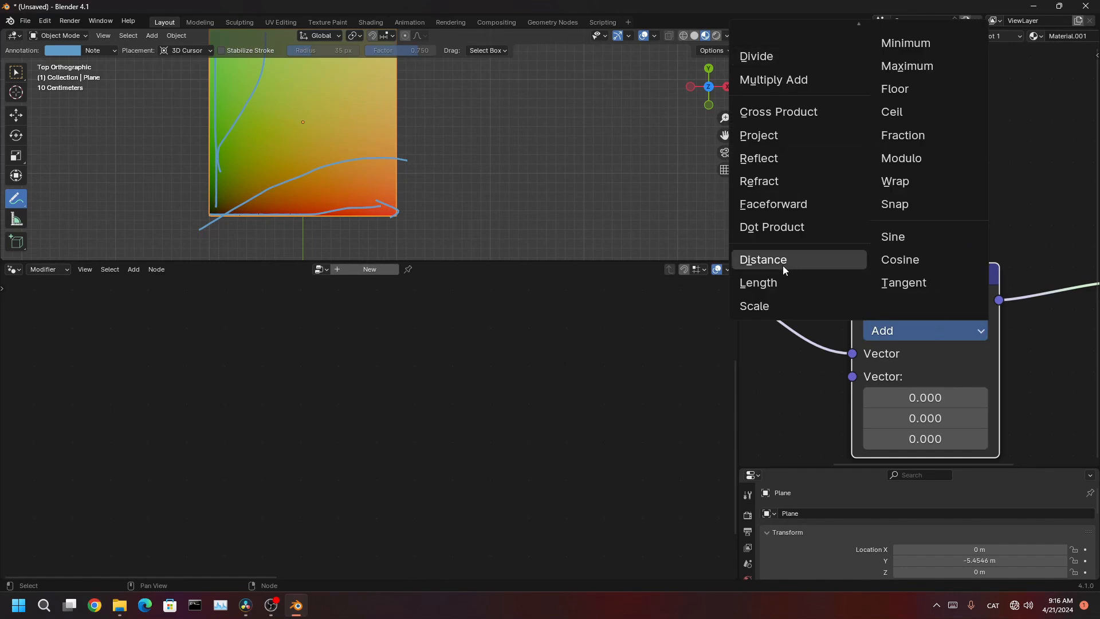
{"action": "left_click", "coordinate": [777, 304]}
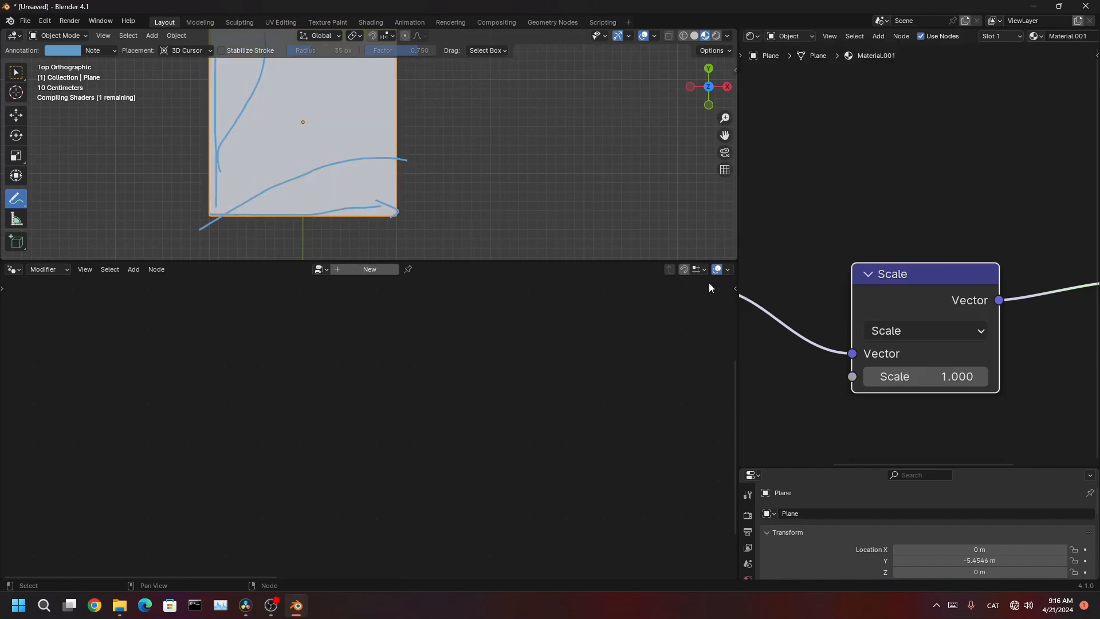
- Raise the Scale node's factor to about 108.7 to test its effect on the plane's gradient
{"action": "left_click_drag", "start_coordinate": [929, 377], "coordinate": [1083, 377]}
{"action": "scroll", "coordinate": [357, 116], "scroll_direction": "up", "scroll_amount": 4}
{"action": "middle_click_drag", "start_coordinate": [353, 121], "coordinate": [421, 119], "text": "shift"}
{"action": "scroll", "coordinate": [437, 229], "scroll_direction": "up", "scroll_amount": 3}
{"action": "scroll", "coordinate": [487, 187], "scroll_direction": "down", "scroll_amount": 5}
- Try a factor of 0 in the Scale node and restore it to 1
{"action": "left_click", "coordinate": [923, 376]}
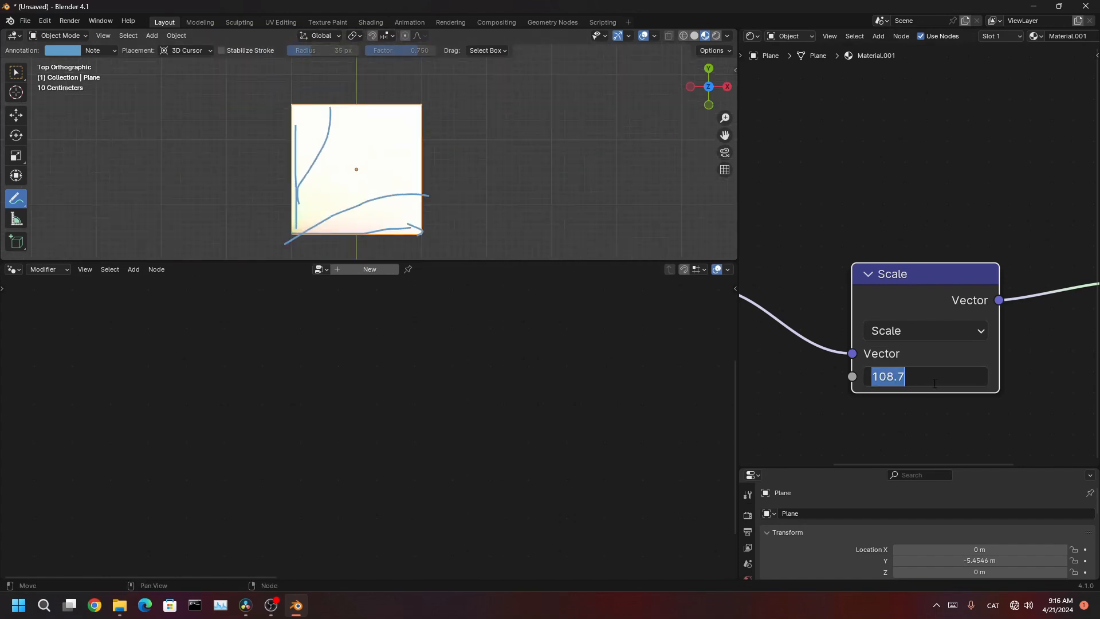
{"action": "type", "text": "0"}
{"action": "key", "text": "Return"}
{"action": "left_click", "coordinate": [934, 378]}
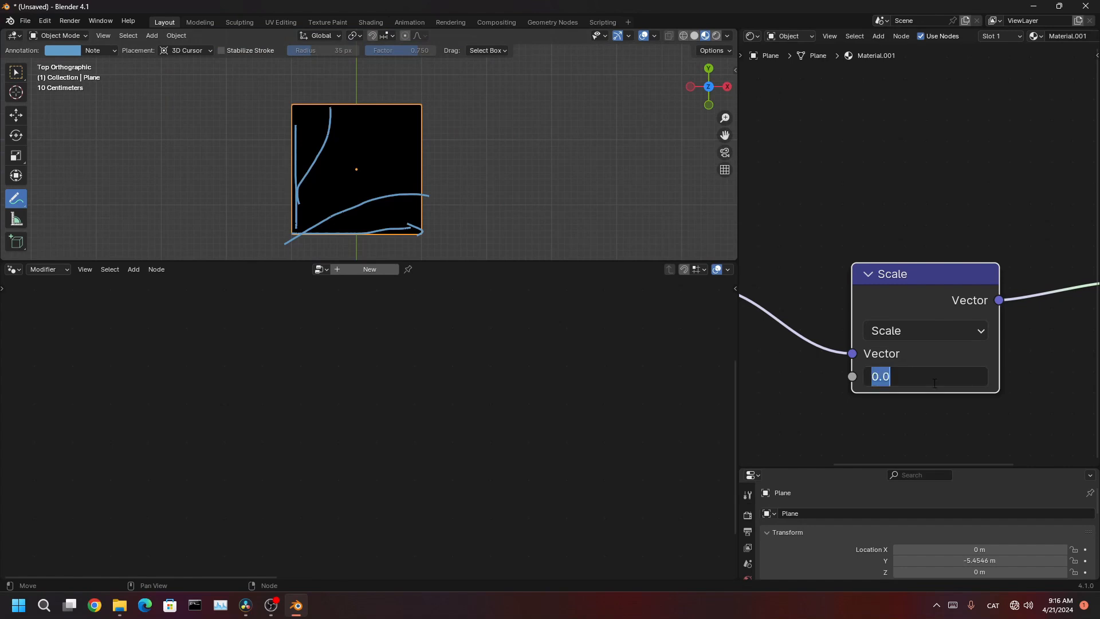
{"action": "key", "text": "Return"}
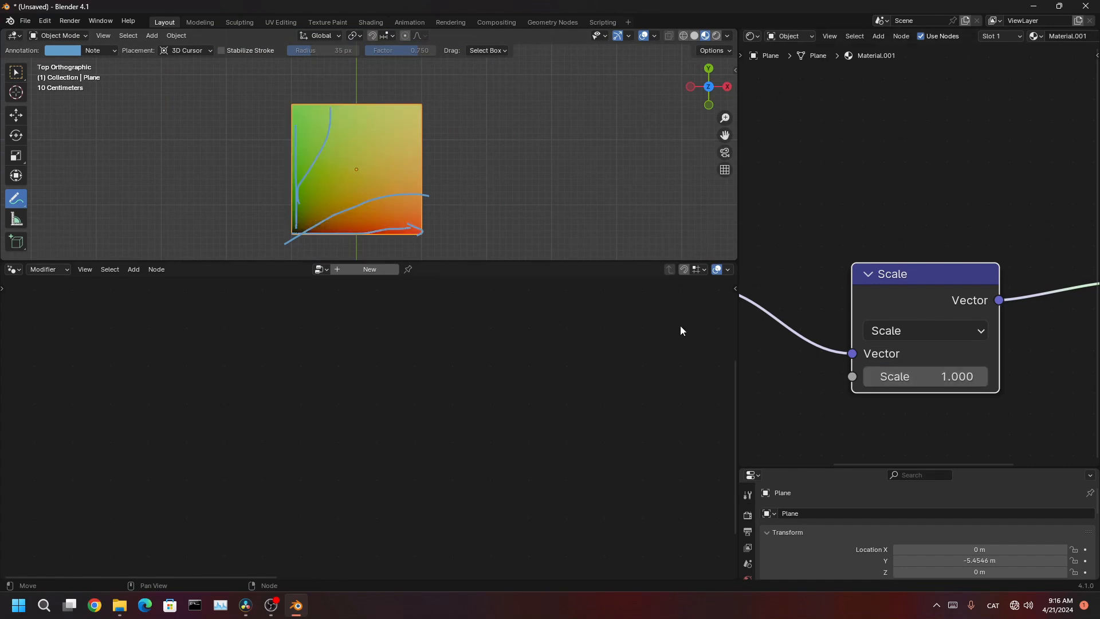
- Switch from the Annotate tool to Select Box and select the NurbsPath object in the viewport
{"action": "scroll", "coordinate": [494, 234], "scroll_direction": "up", "scroll_amount": 3}
{"action": "middle_click_drag", "start_coordinate": [493, 233], "coordinate": [606, 187], "text": "shift"}
{"action": "scroll", "coordinate": [625, 112], "scroll_direction": "up", "scroll_amount": 2}
{"action": "mouse_move", "coordinate": [632, 137]}
{"action": "middle_mouse_down"}
{"action": "mouse_move", "coordinate": [577, 111]}
{"action": "mouse_move", "coordinate": [445, 251]}
{"action": "mouse_move", "coordinate": [428, 225]}
{"action": "mouse_move", "coordinate": [560, 115]}
{"action": "middle_mouse_up"}
{"action": "scroll", "coordinate": [577, 112], "scroll_direction": "down", "scroll_amount": 5}
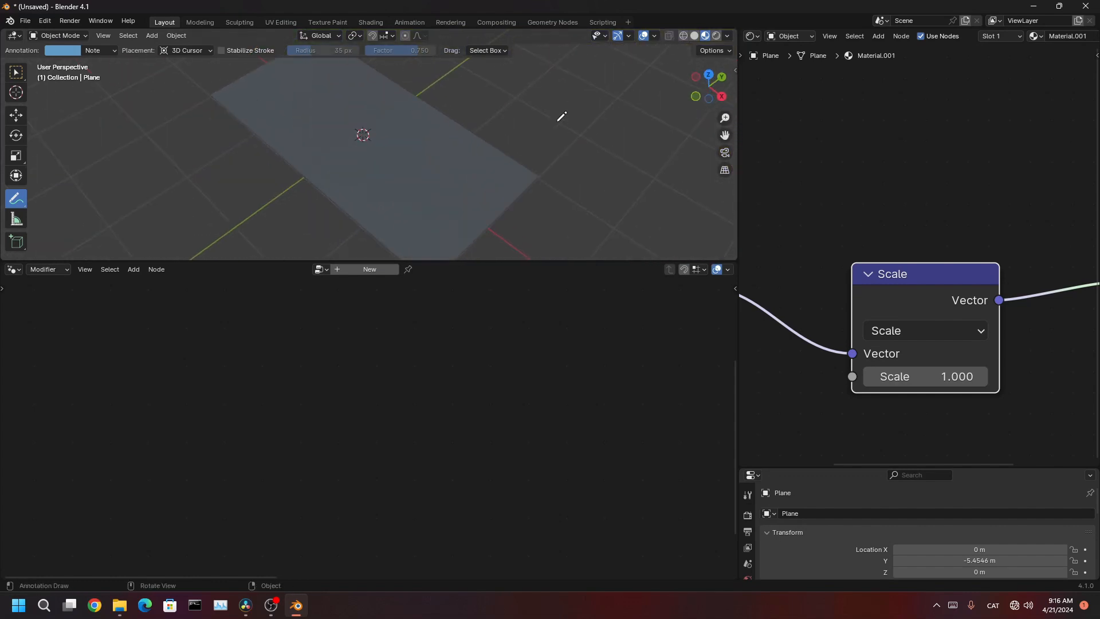
{"action": "middle_click_drag", "start_coordinate": [504, 162], "coordinate": [584, 117], "text": "shift"}
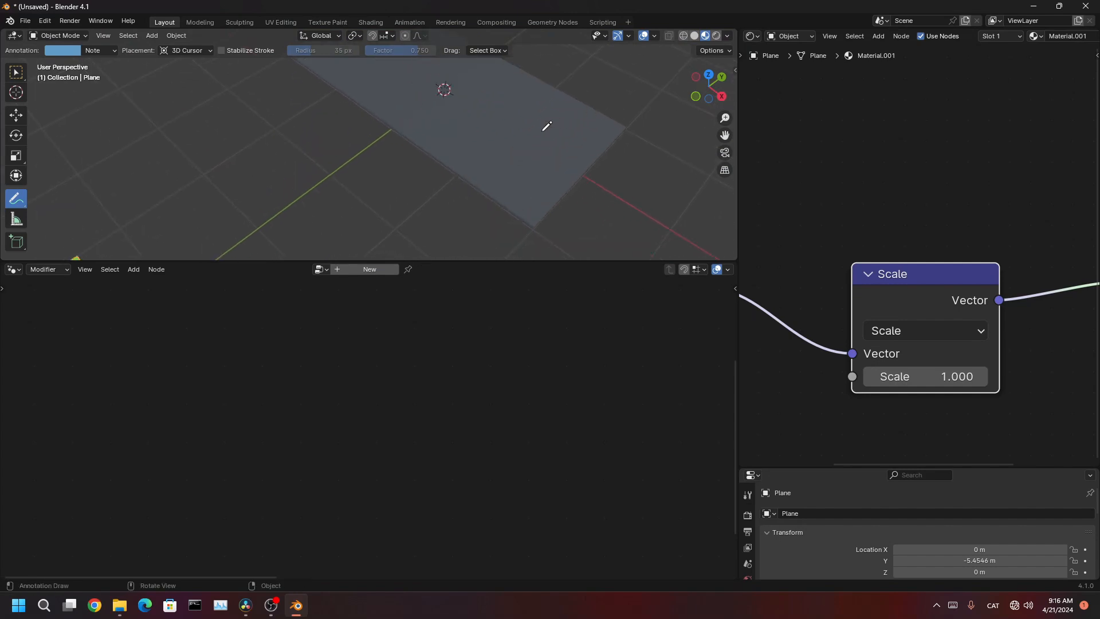
{"action": "key", "text": "Tab"}
{"action": "key", "text": "Tab"}
{"action": "key", "text": "Tab"}
{"action": "key", "text": "Tab"}
{"action": "left_click", "coordinate": [16, 72]}
{"action": "left_click", "coordinate": [476, 139]}
- Move the Viewer node away from the Group Input and cut the link between them
{"action": "scroll", "coordinate": [425, 364], "scroll_direction": "up", "scroll_amount": 2}
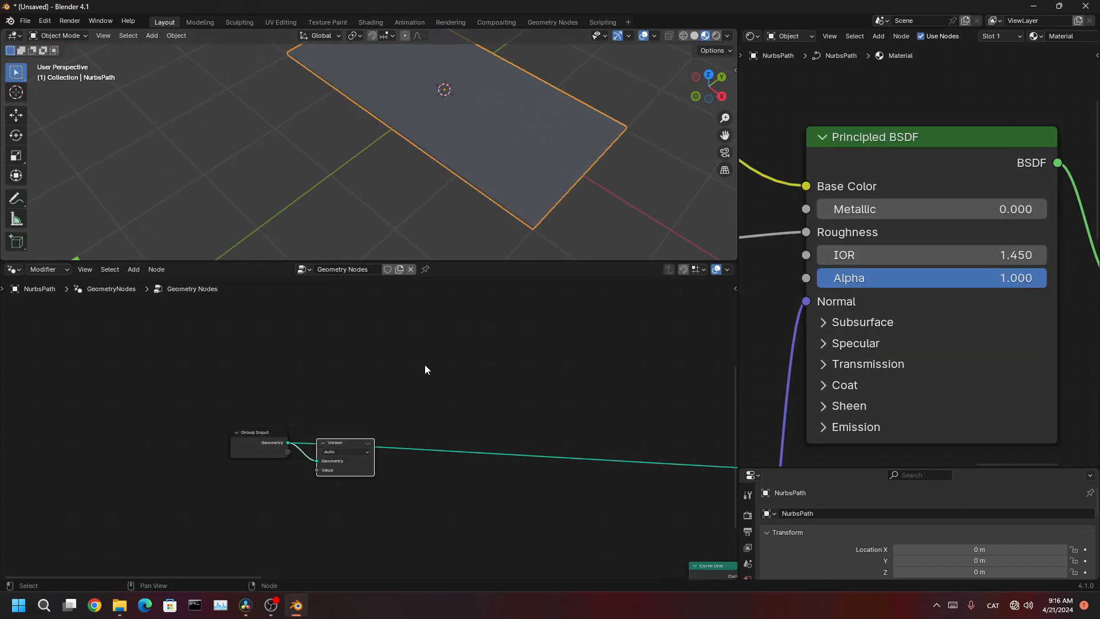
{"action": "left_click_drag", "start_coordinate": [394, 412], "coordinate": [733, 281]}
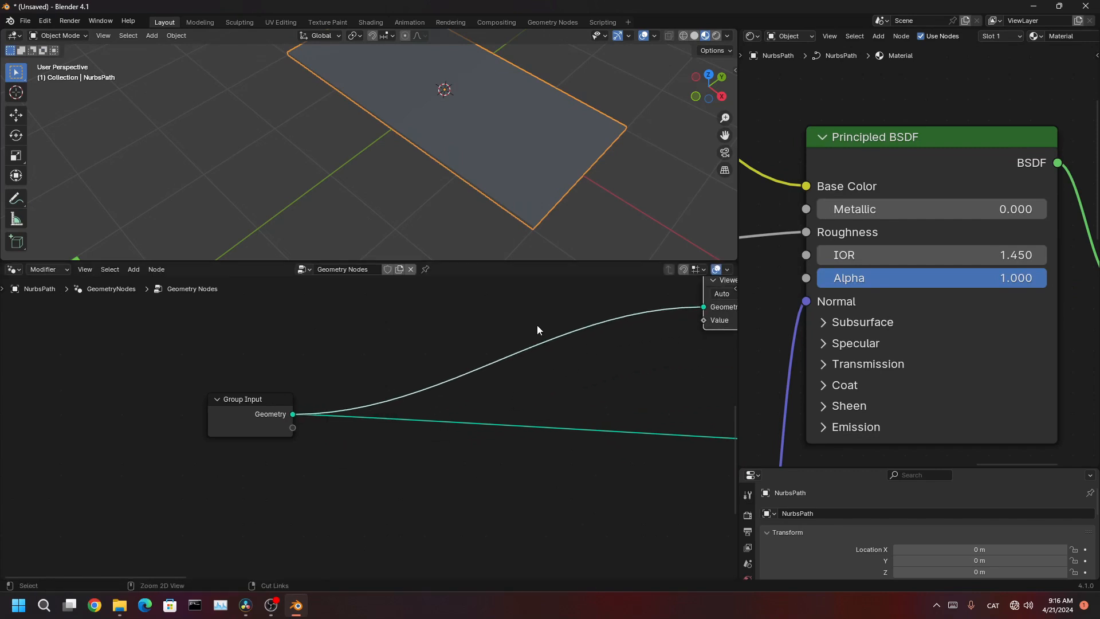
{"action": "right_click_drag", "start_coordinate": [536, 314], "coordinate": [591, 358], "text": "ctrl"}
{"action": "scroll", "coordinate": [593, 361], "scroll_direction": "down", "scroll_amount": 2}
{"action": "scroll", "coordinate": [506, 364], "scroll_direction": "up", "scroll_amount": 3}
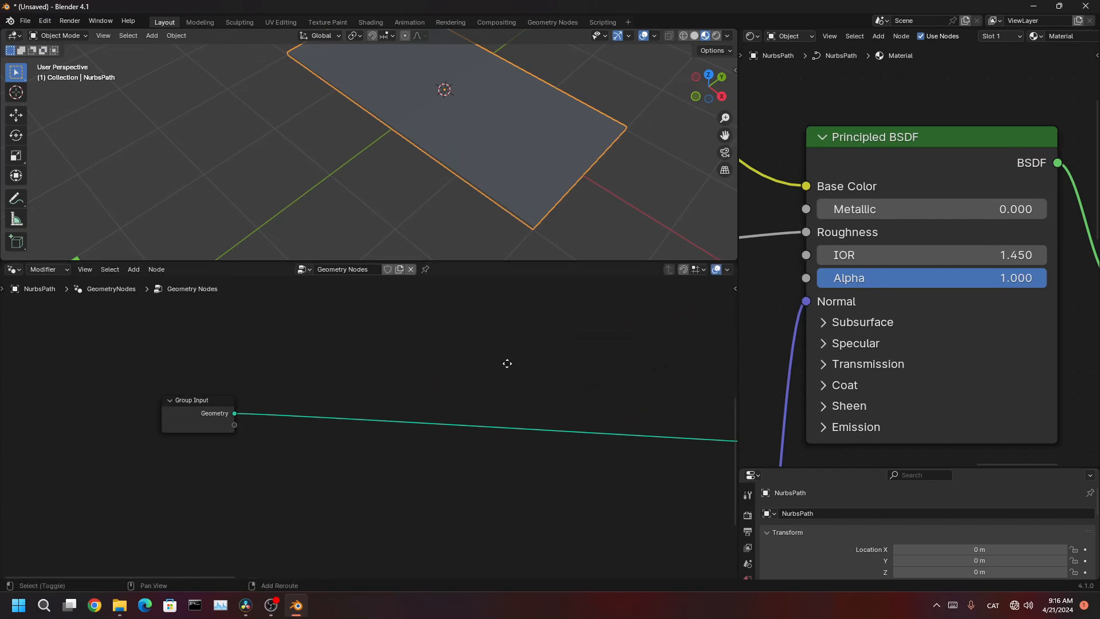
- Insert a Capture Attribute node on the geometry link right after the Group Input
{"action": "key", "text": "shift+a"}
{"action": "type", "text": "capt"}
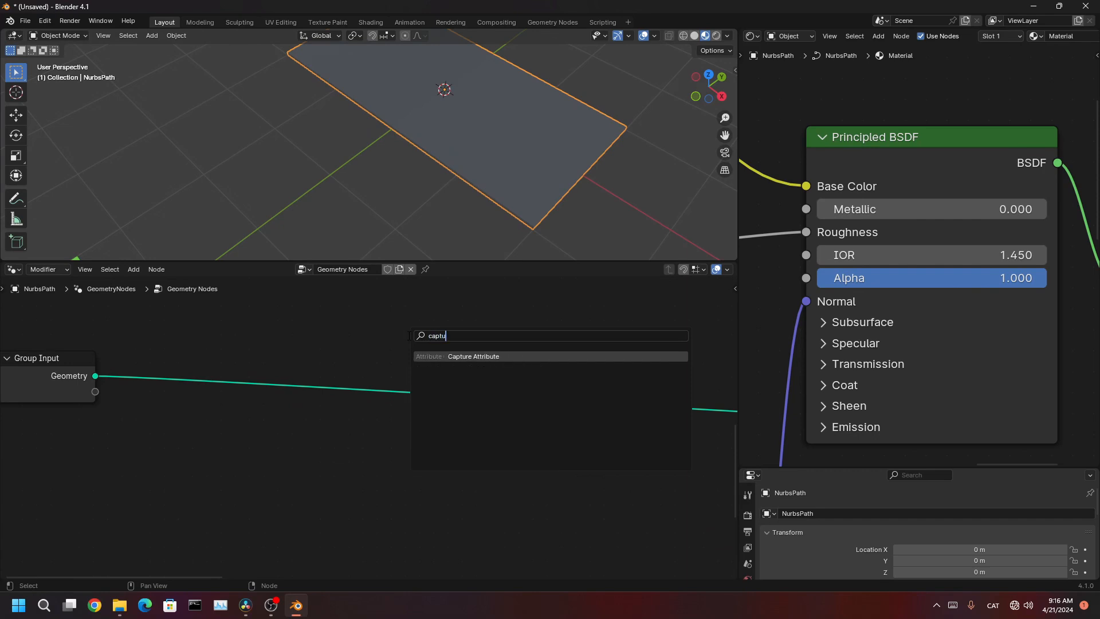
{"action": "type", "text": "u"}
{"action": "left_click", "coordinate": [513, 362]}
{"action": "left_click", "coordinate": [344, 350]}
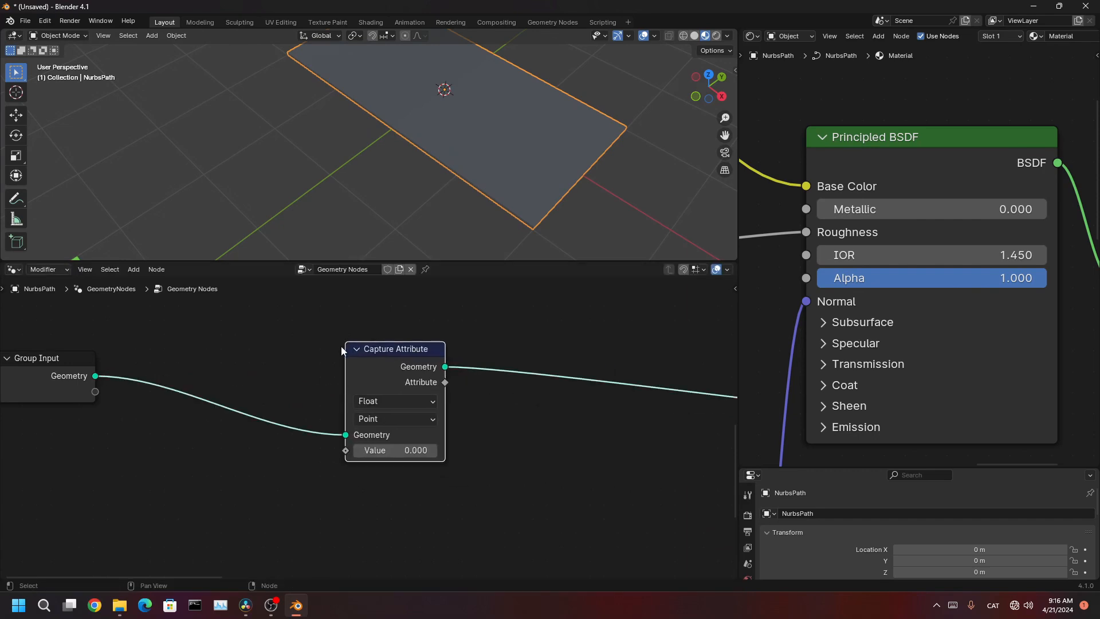
{"action": "middle_click_drag", "start_coordinate": [376, 372], "coordinate": [526, 374]}
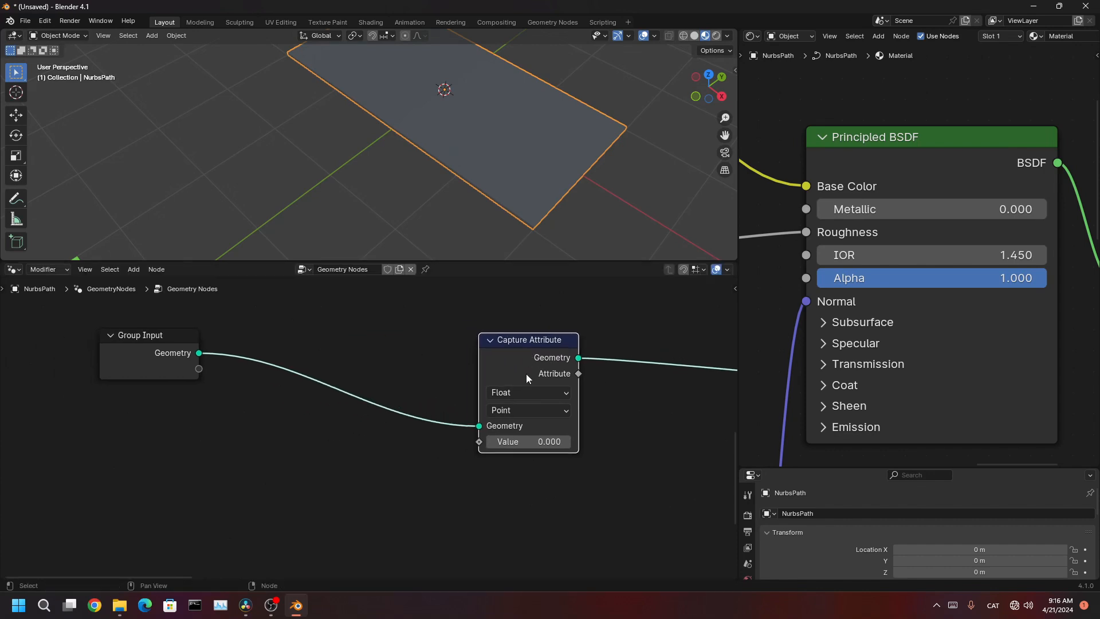
- Add a Spline Parameter node below the Group Input node
{"action": "middle_click_drag", "start_coordinate": [332, 504], "coordinate": [435, 446]}
{"action": "key", "text": "shift+a"}
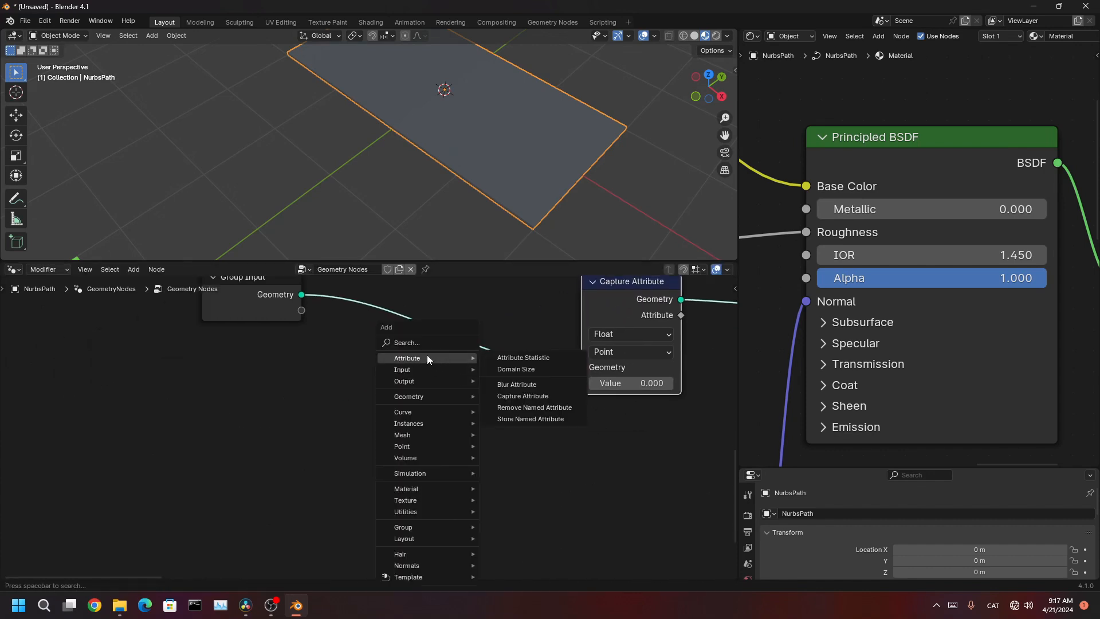
{"action": "left_click", "coordinate": [423, 347]}
{"action": "type", "text": "s"}
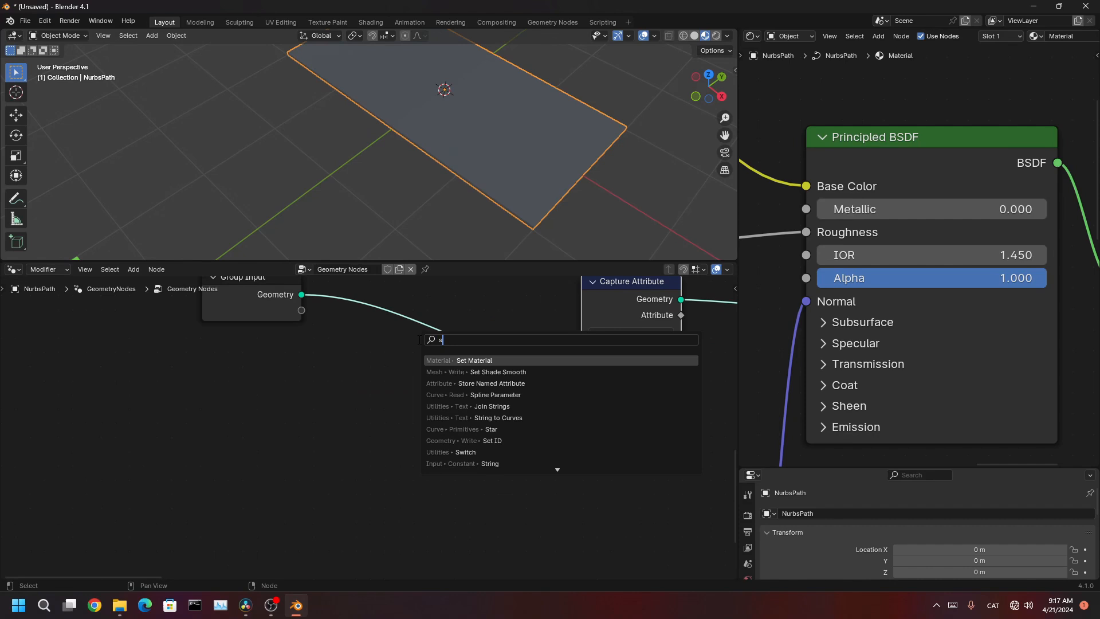
{"action": "type", "text": "pline param"}
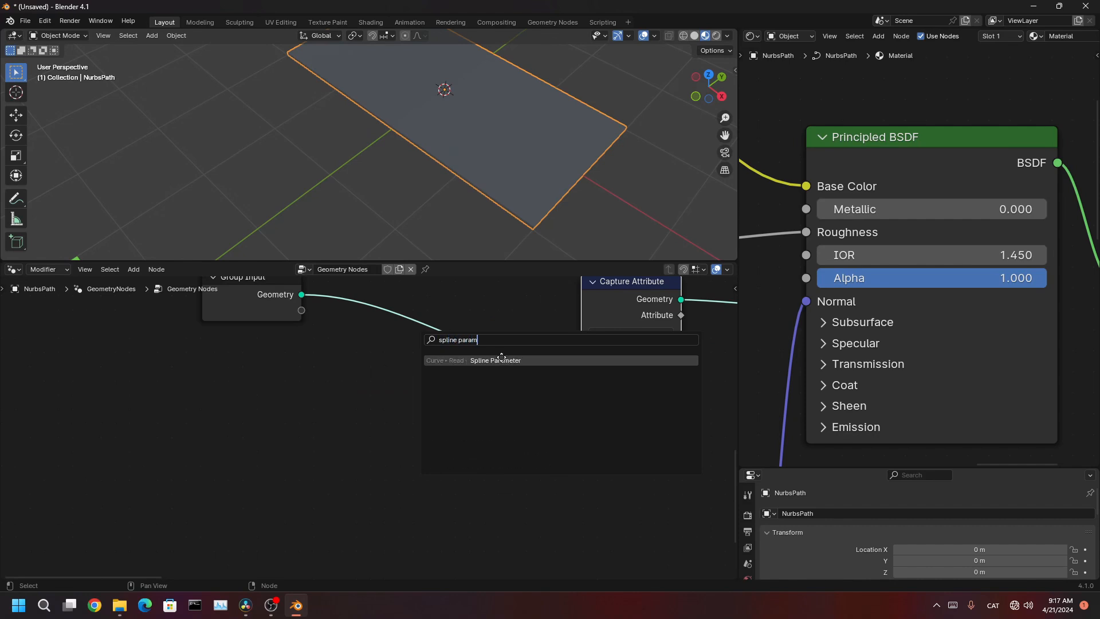
{"action": "left_click", "coordinate": [501, 360]}
{"action": "scroll", "coordinate": [295, 415], "scroll_direction": "up", "scroll_amount": 3}
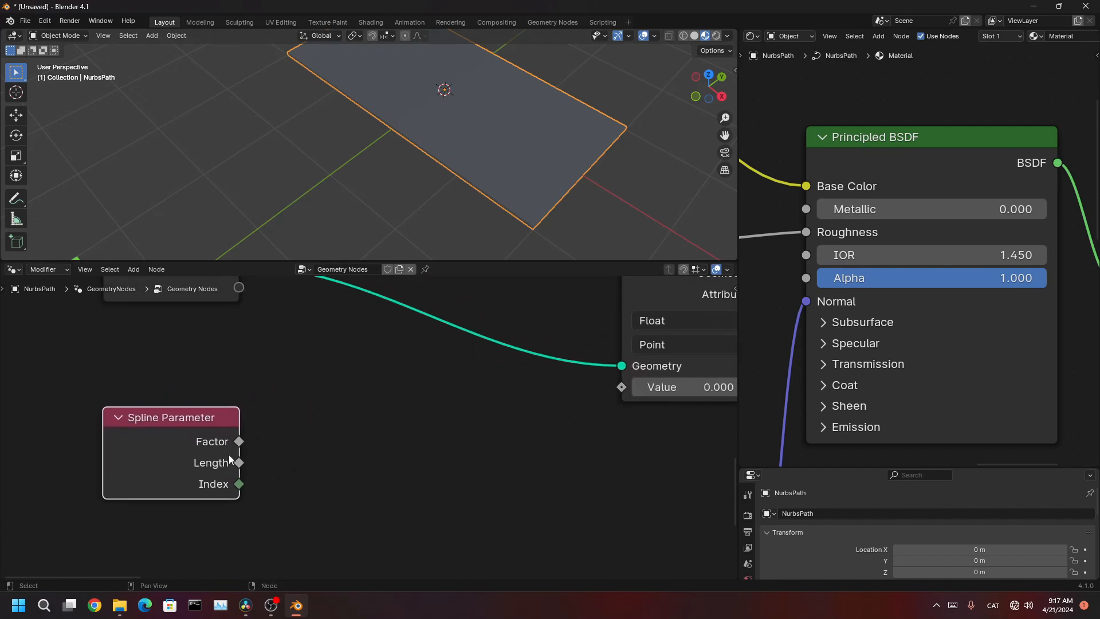
- Connect the Spline Parameter's Length output to the Capture Attribute node's Value input
{"action": "left_click_drag", "start_coordinate": [230, 459], "coordinate": [387, 436]}
{"action": "left_click_drag", "start_coordinate": [240, 442], "coordinate": [390, 426]}
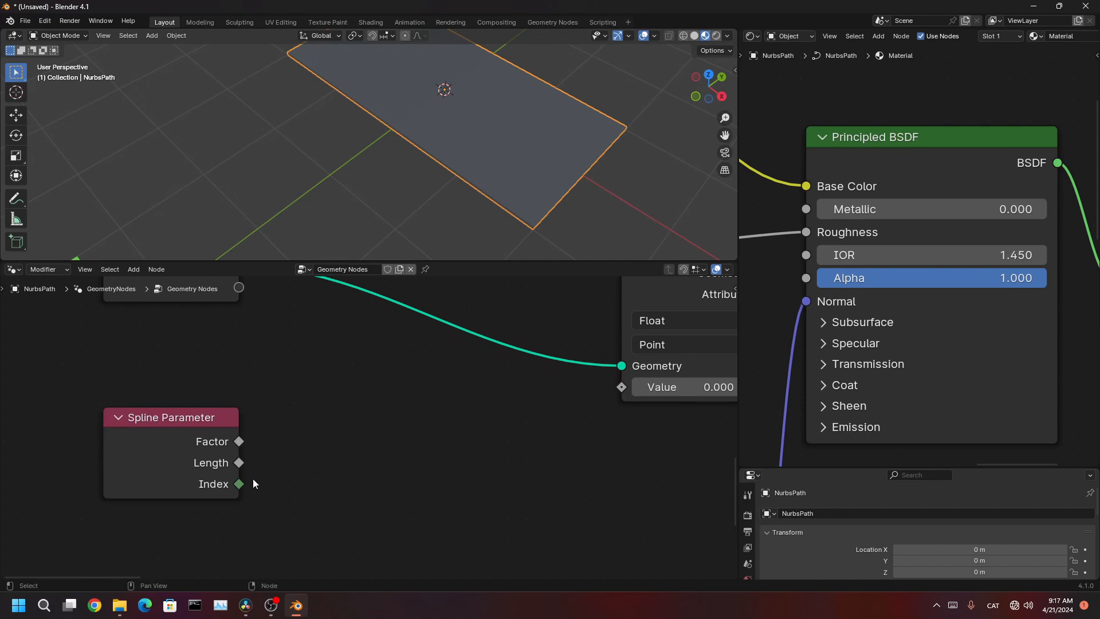
{"action": "left_click_drag", "start_coordinate": [242, 463], "coordinate": [612, 391]}
{"action": "scroll", "coordinate": [613, 391], "scroll_direction": "down", "scroll_amount": 3}
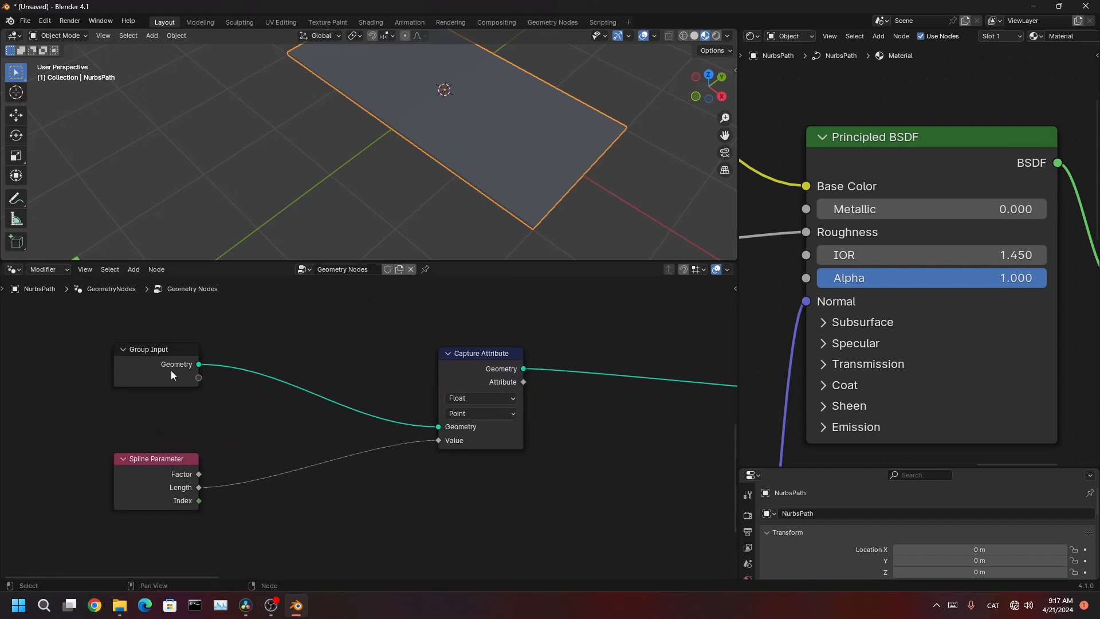
- Reposition the Group Input closer to the Capture Attribute node and shift Capture Attribute slightly downward
{"action": "left_click_drag", "start_coordinate": [178, 366], "coordinate": [208, 380]}
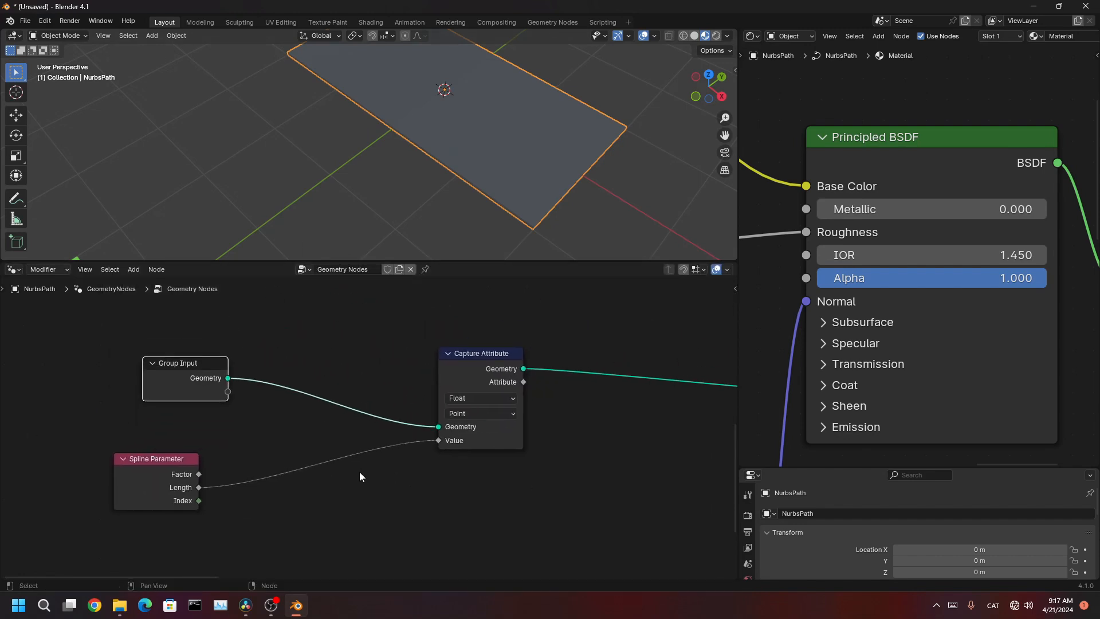
{"action": "middle_click_drag", "start_coordinate": [423, 436], "coordinate": [322, 439]}
{"action": "scroll", "coordinate": [263, 392], "scroll_direction": "up", "scroll_amount": 3}
{"action": "left_click_drag", "start_coordinate": [328, 354], "coordinate": [325, 389]}
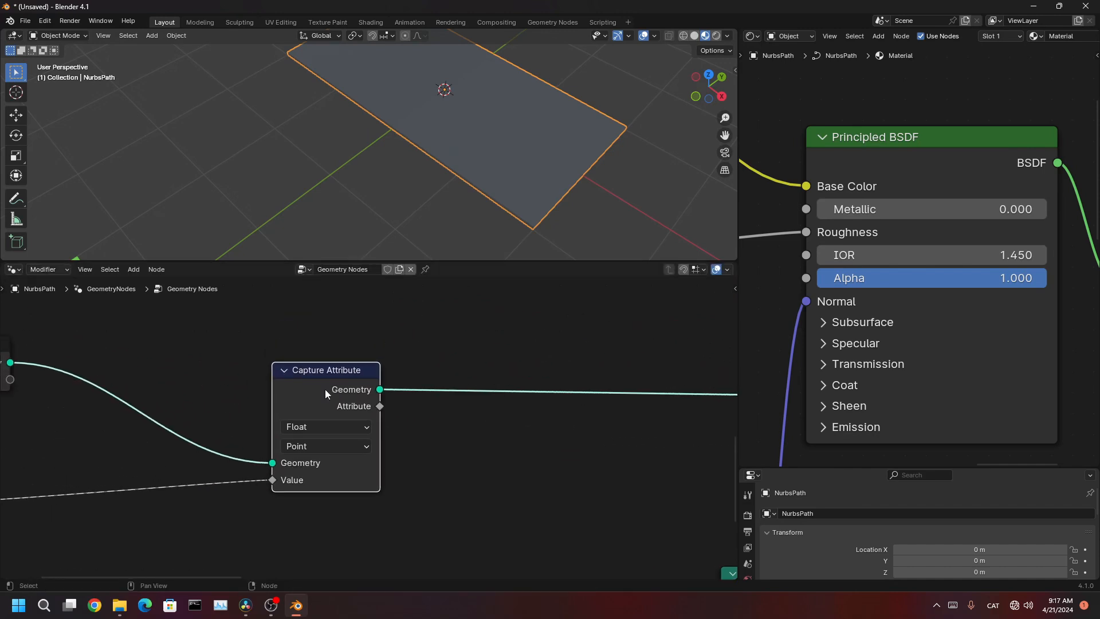
- Examine the node chain between Capture Attribute, Curve to Mesh, Extrude Mesh and Join Geometry
{"action": "scroll", "coordinate": [328, 401], "scroll_direction": "down", "scroll_amount": 3}
{"action": "scroll", "coordinate": [351, 415], "scroll_direction": "down", "scroll_amount": 8}
{"action": "middle_click_drag", "start_coordinate": [682, 485], "coordinate": [209, 398]}
{"action": "scroll", "coordinate": [314, 393], "scroll_direction": "up", "scroll_amount": 6}
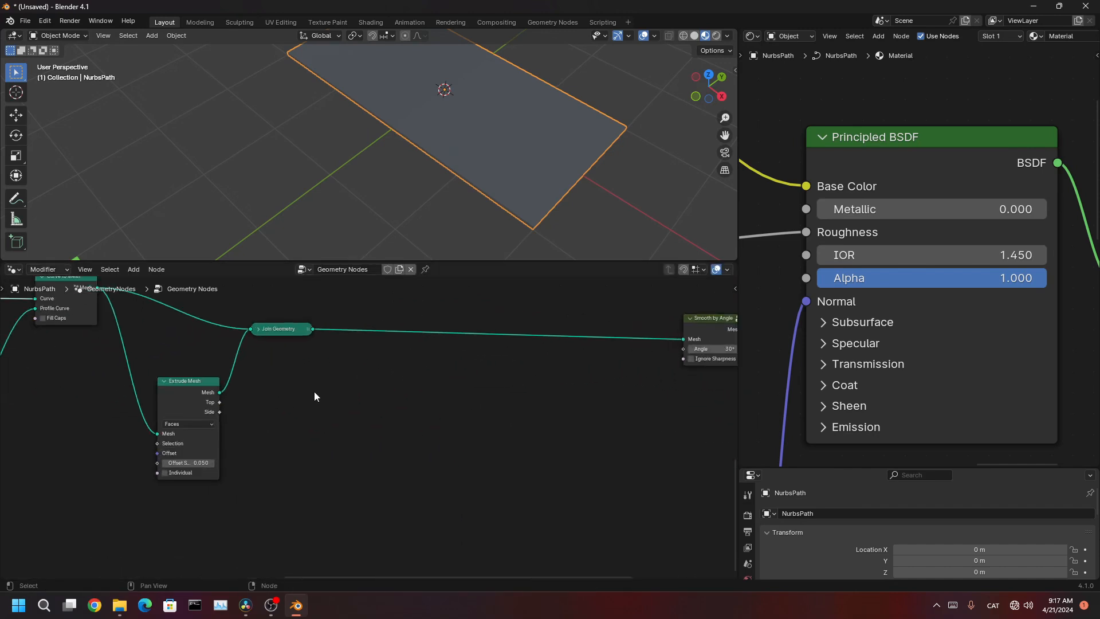
{"action": "middle_click_drag", "start_coordinate": [390, 376], "coordinate": [273, 445]}
{"action": "scroll", "coordinate": [273, 445], "scroll_direction": "up", "scroll_amount": 2}
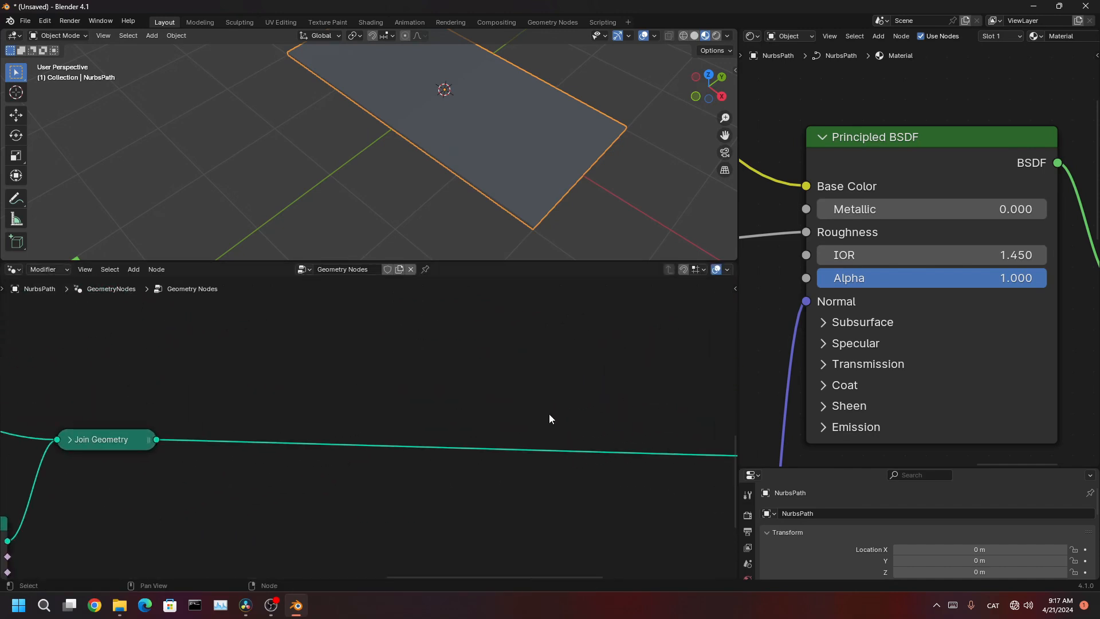
{"action": "scroll", "coordinate": [525, 414], "scroll_direction": "down", "scroll_amount": 4}
{"action": "middle_click_drag", "start_coordinate": [158, 309], "coordinate": [239, 311]}
{"action": "middle_click_drag", "start_coordinate": [86, 410], "coordinate": [519, 380]}
{"action": "middle_click_drag", "start_coordinate": [250, 367], "coordinate": [524, 367]}
{"action": "left_click_drag", "start_coordinate": [235, 366], "coordinate": [222, 344]}
- Insert a Store Named Attribute node on the link between Join Geometry and Smooth by Angle
{"action": "middle_click_drag", "start_coordinate": [533, 423], "coordinate": [1, 438]}
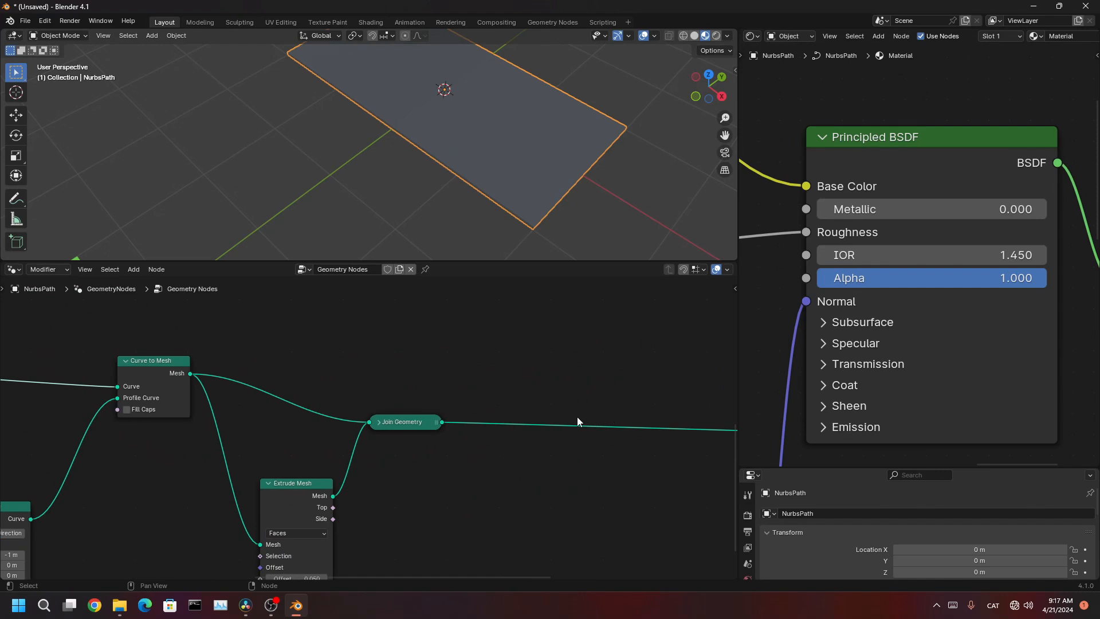
{"action": "scroll", "coordinate": [579, 420], "scroll_direction": "up", "scroll_amount": 1}
{"action": "middle_click_drag", "start_coordinate": [603, 400], "coordinate": [416, 384]}
{"action": "key", "text": "shift+a"}
{"action": "left_click", "coordinate": [420, 344]}
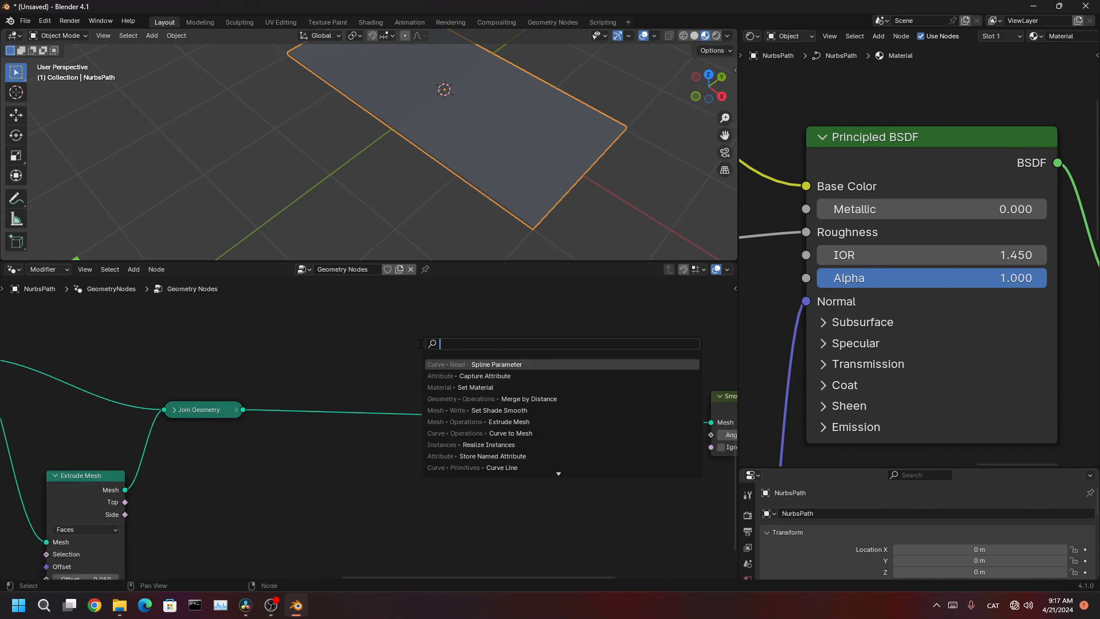
{"action": "type", "text": "store"}
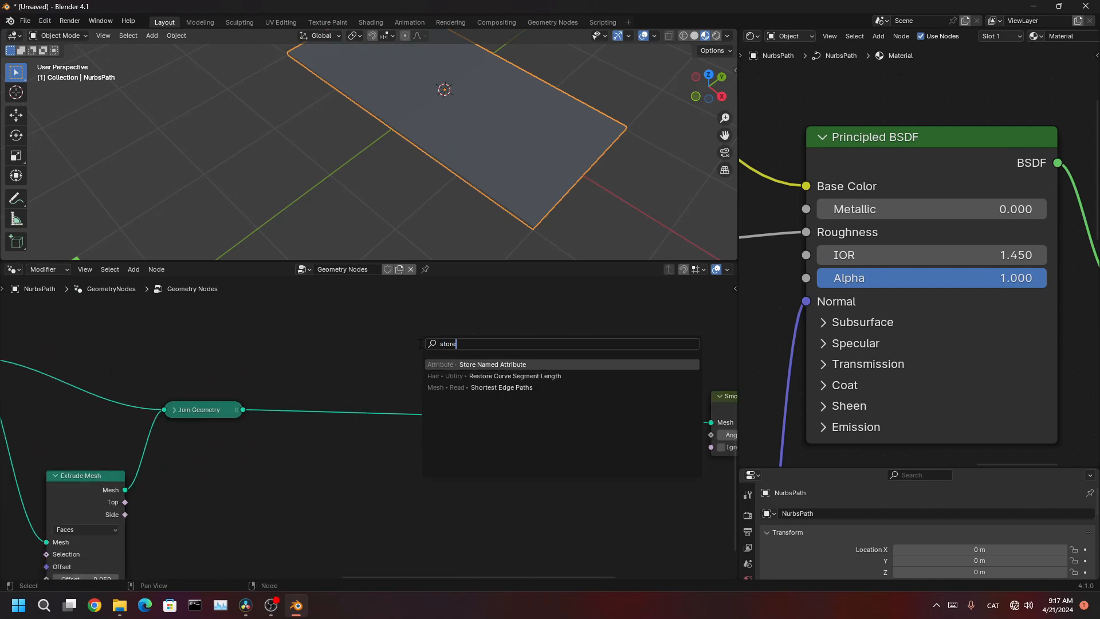
{"action": "left_click", "coordinate": [479, 365]}
{"action": "left_click", "coordinate": [416, 385]}
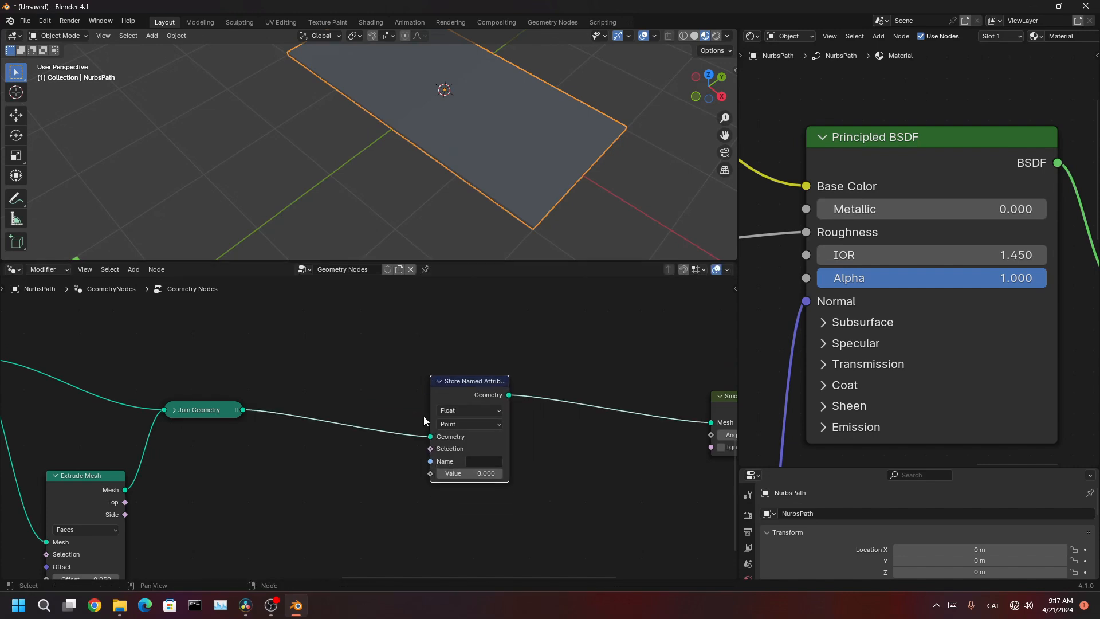
- Trace the geometry flow from Store Named Attribute back to the start of the tree and return
{"action": "scroll", "coordinate": [382, 438], "scroll_direction": "up", "scroll_amount": 5}
{"action": "mouse_move", "coordinate": [382, 437]}
{"action": "middle_mouse_down"}
{"action": "mouse_move", "coordinate": [421, 434]}
{"action": "mouse_move", "coordinate": [486, 459]}
{"action": "middle_mouse_up"}
{"action": "scroll", "coordinate": [421, 433], "scroll_direction": "down", "scroll_amount": 5}
{"action": "middle_click_drag", "start_coordinate": [312, 441], "coordinate": [494, 446]}
{"action": "scroll", "coordinate": [286, 421], "scroll_direction": "down", "scroll_amount": 1}
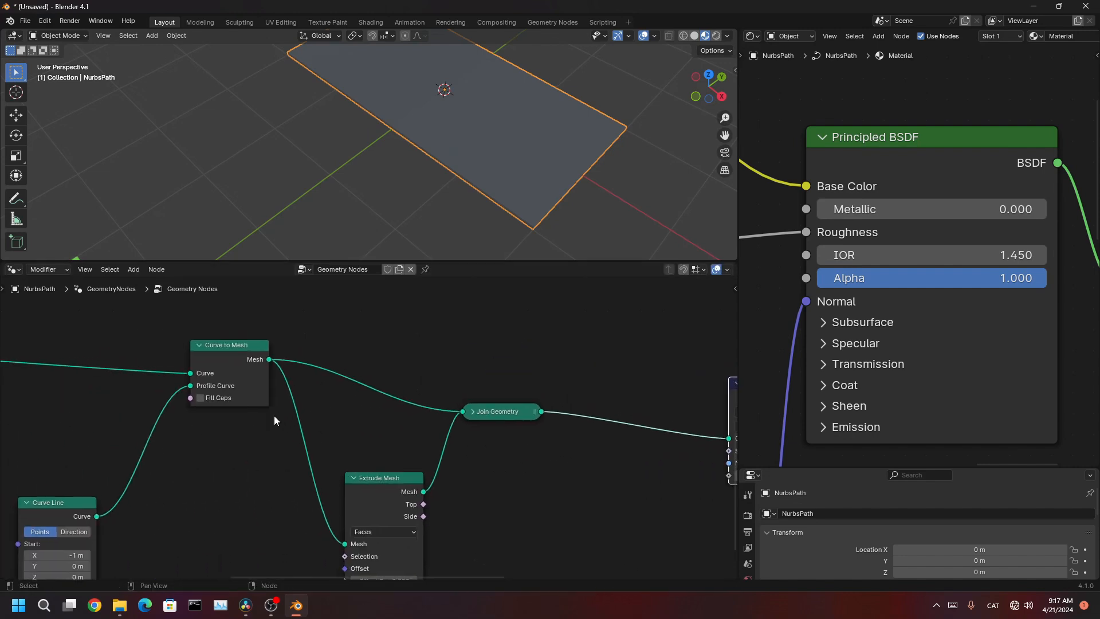
{"action": "mouse_move", "coordinate": [271, 415]}
{"action": "middle_mouse_down"}
{"action": "mouse_move", "coordinate": [446, 416]}
{"action": "mouse_move", "coordinate": [321, 427]}
{"action": "middle_mouse_up"}
{"action": "scroll", "coordinate": [258, 407], "scroll_direction": "down", "scroll_amount": 6}
{"action": "mouse_move", "coordinate": [150, 384]}
{"action": "left_mouse_down"}
{"action": "mouse_move", "coordinate": [170, 380]}
{"action": "mouse_move", "coordinate": [153, 381]}
{"action": "left_mouse_up"}
{"action": "scroll", "coordinate": [270, 455], "scroll_direction": "up", "scroll_amount": 1}
{"action": "middle_click_drag", "start_coordinate": [378, 480], "coordinate": [31, 455]}
{"action": "middle_click_drag", "start_coordinate": [334, 475], "coordinate": [176, 473]}
{"action": "scroll", "coordinate": [336, 411], "scroll_direction": "up", "scroll_amount": 5}
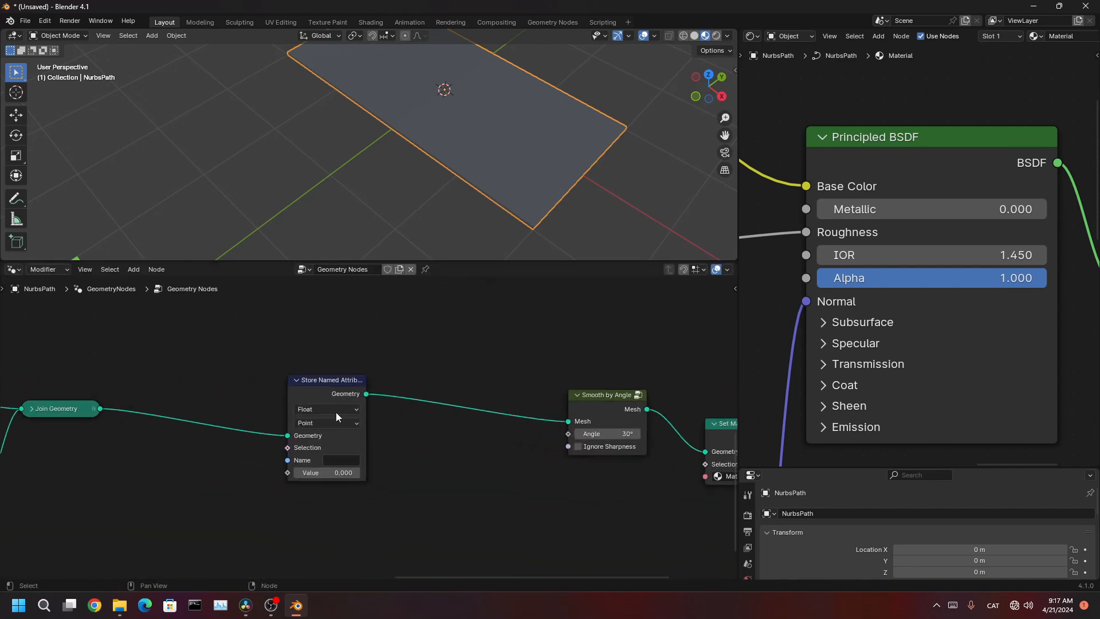
- Inspect the Store Named Attribute and Set Material nodes, and go back over the chain to Capture Attribute
{"action": "left_click", "coordinate": [315, 385]}
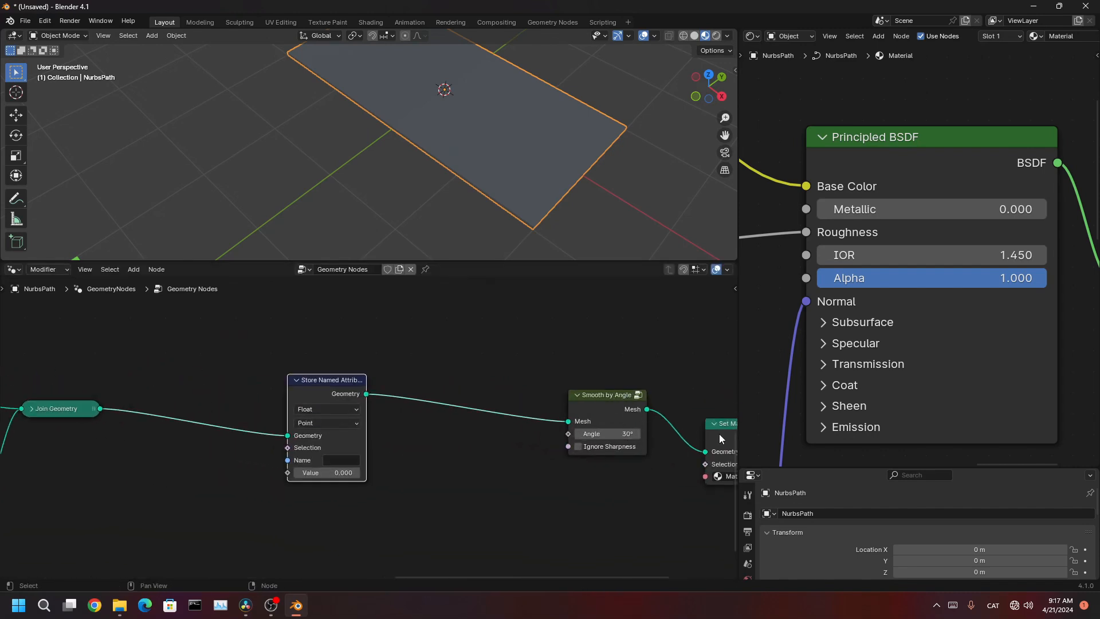
{"action": "middle_click_drag", "start_coordinate": [720, 434], "coordinate": [558, 436]}
{"action": "left_click", "coordinate": [580, 414]}
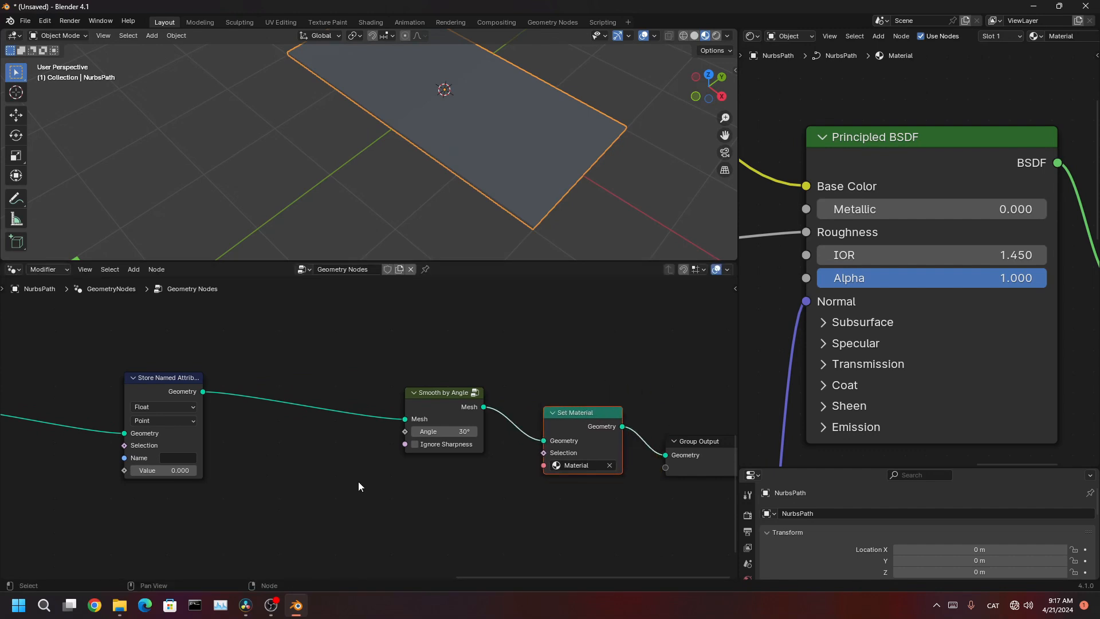
{"action": "middle_click_drag", "start_coordinate": [359, 483], "coordinate": [497, 467]}
{"action": "scroll", "coordinate": [218, 481], "scroll_direction": "down", "scroll_amount": 6}
{"action": "middle_click_drag", "start_coordinate": [261, 497], "coordinate": [722, 466]}
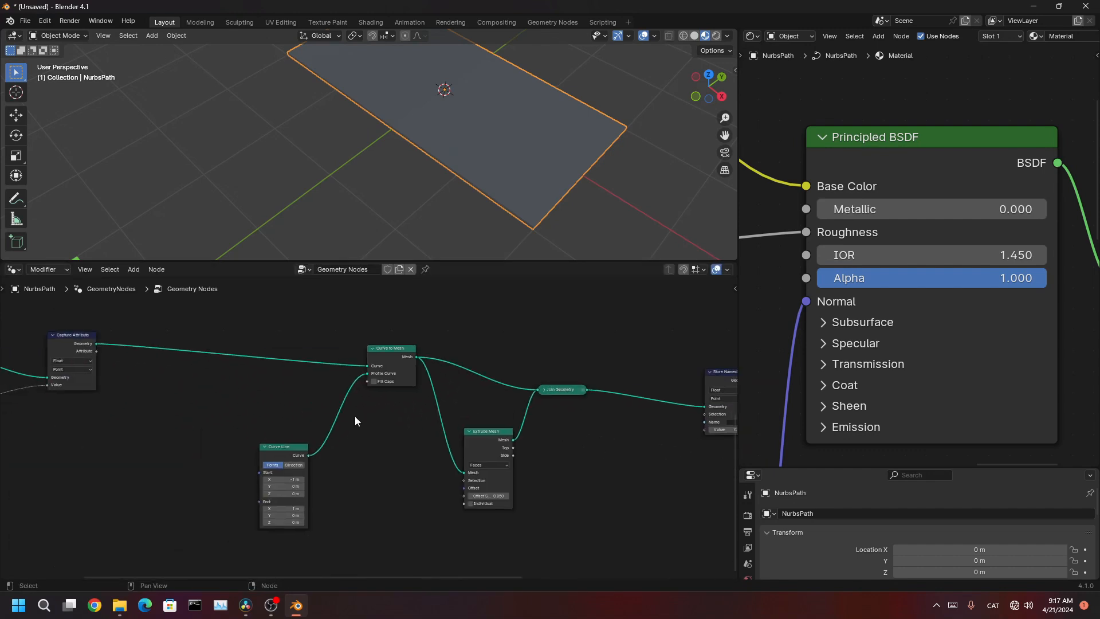
- Connect the Capture Attribute node's Attribute output to the Value input of Store Named Attribute
{"action": "left_click", "coordinate": [95, 350]}
{"action": "middle_click_drag", "start_coordinate": [136, 375], "coordinate": [307, 461]}
{"action": "scroll", "coordinate": [213, 446], "scroll_direction": "up", "scroll_amount": 12}
{"action": "middle_click_drag", "start_coordinate": [241, 469], "coordinate": [257, 470]}
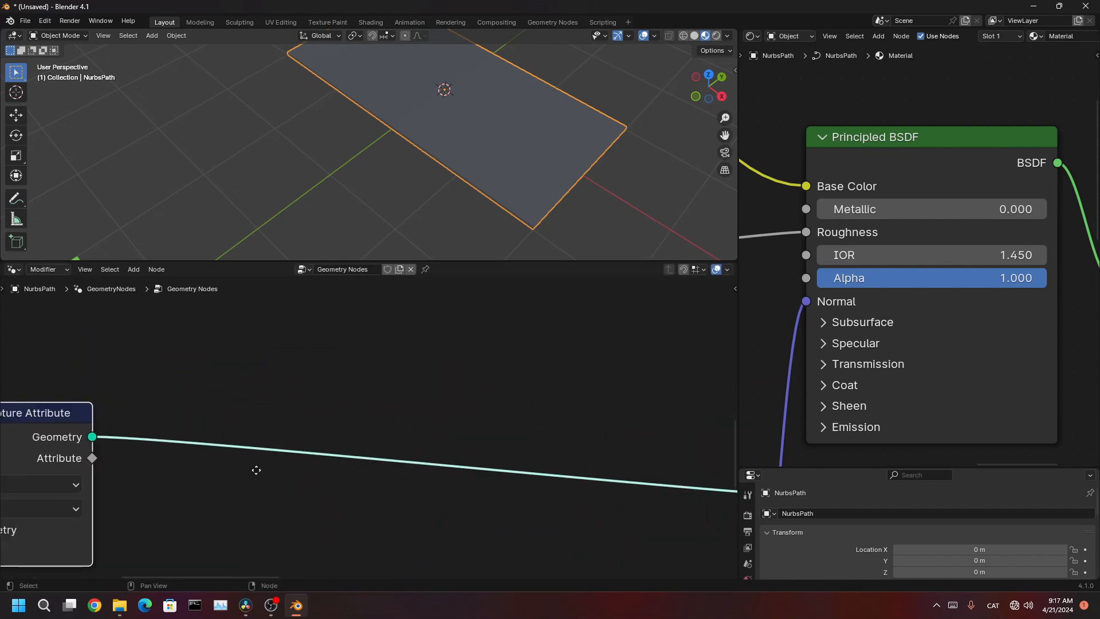
{"action": "key", "text": "ctrl+space"}
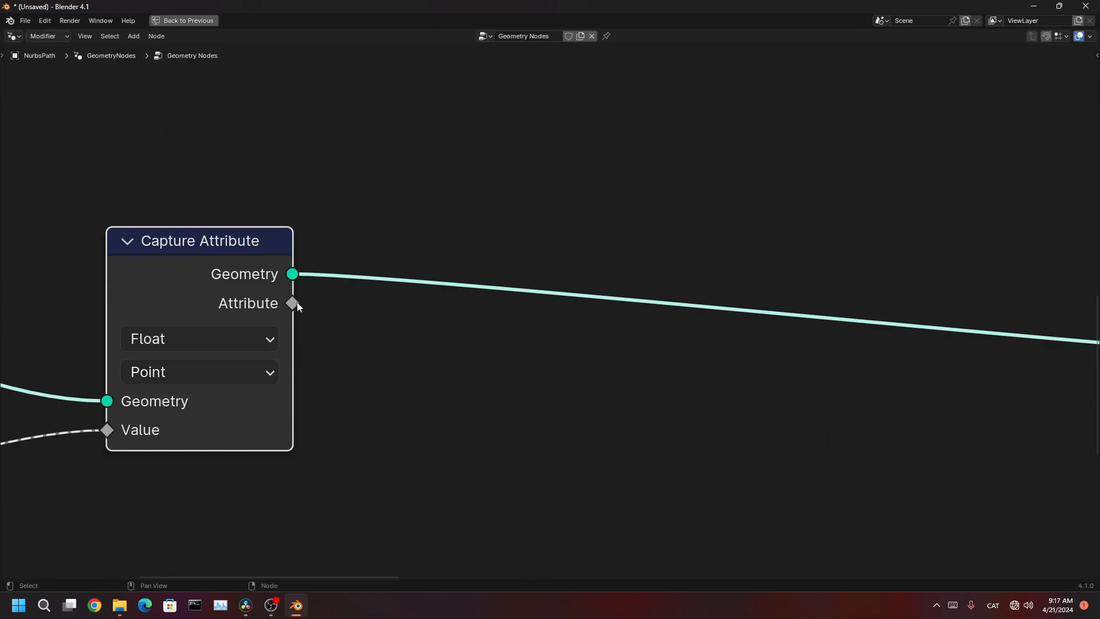
{"action": "left_click_drag", "start_coordinate": [292, 303], "coordinate": [1096, 433]}
{"action": "left_click_drag", "start_coordinate": [1097, 501], "coordinate": [887, 462]}
{"action": "middle_click_drag", "start_coordinate": [926, 426], "coordinate": [492, 291]}
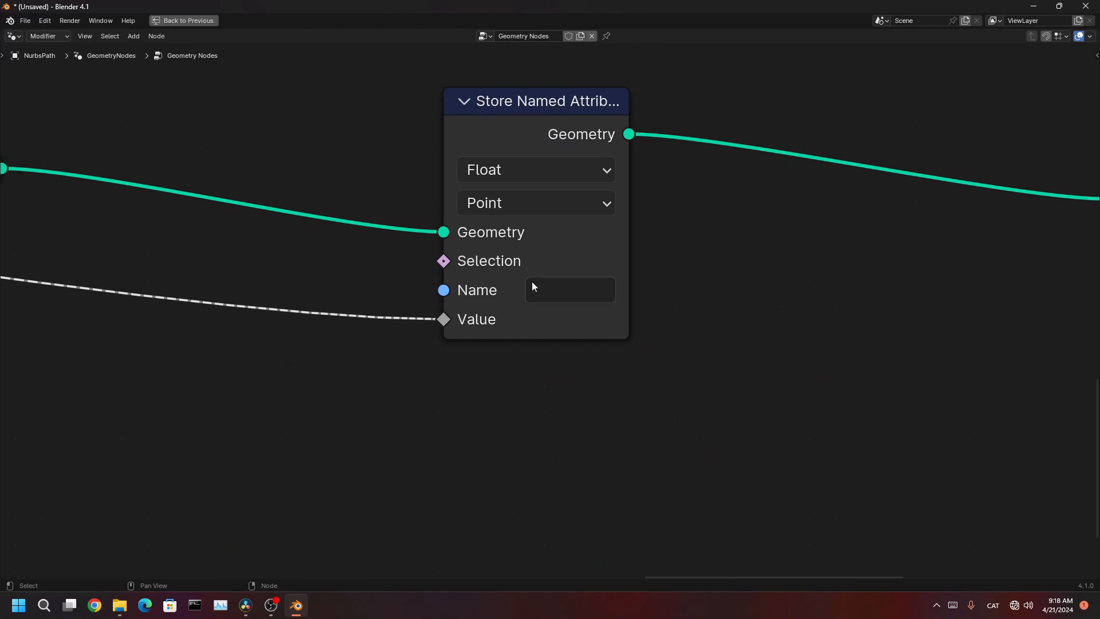
- Name the attribute in the Store Named Attribute node "road"
{"action": "left_click", "coordinate": [579, 289]}
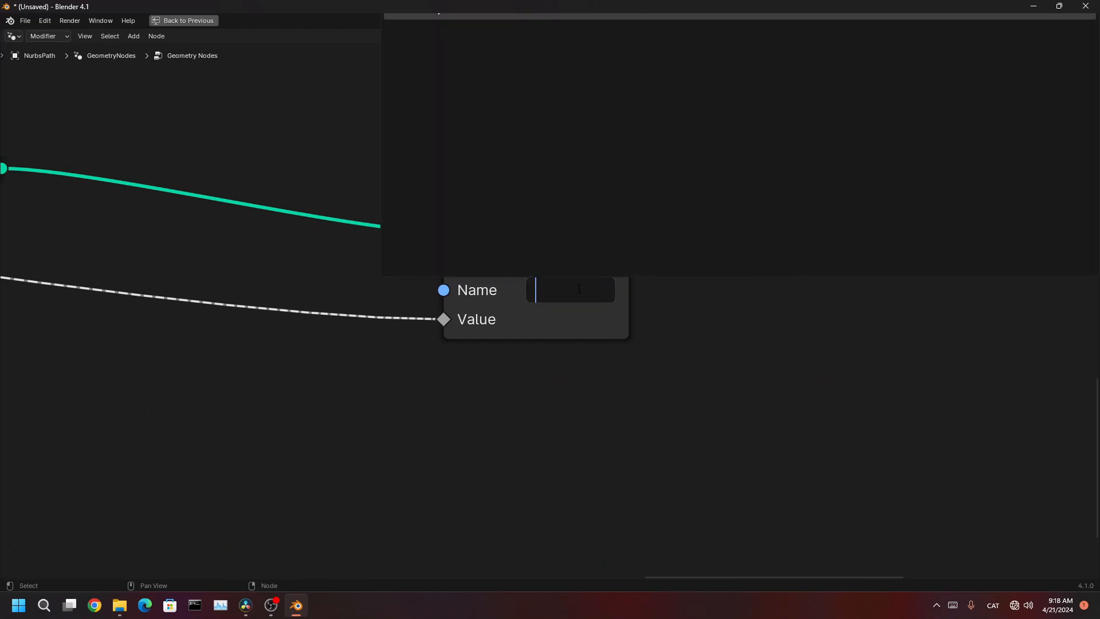
{"action": "type", "text": "road"}
{"action": "key", "text": "Return"}
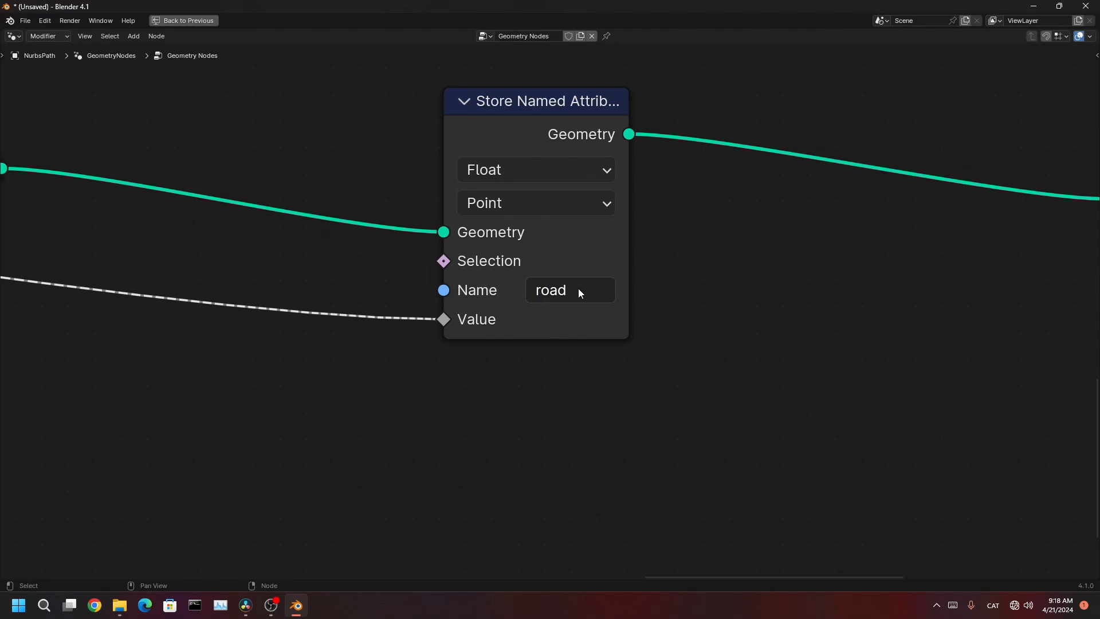
{"action": "scroll", "coordinate": [579, 287], "scroll_direction": "down", "scroll_amount": 2}
{"action": "key", "text": "ctrl+space"}
{"action": "scroll", "coordinate": [848, 212], "scroll_direction": "down", "scroll_amount": 3}
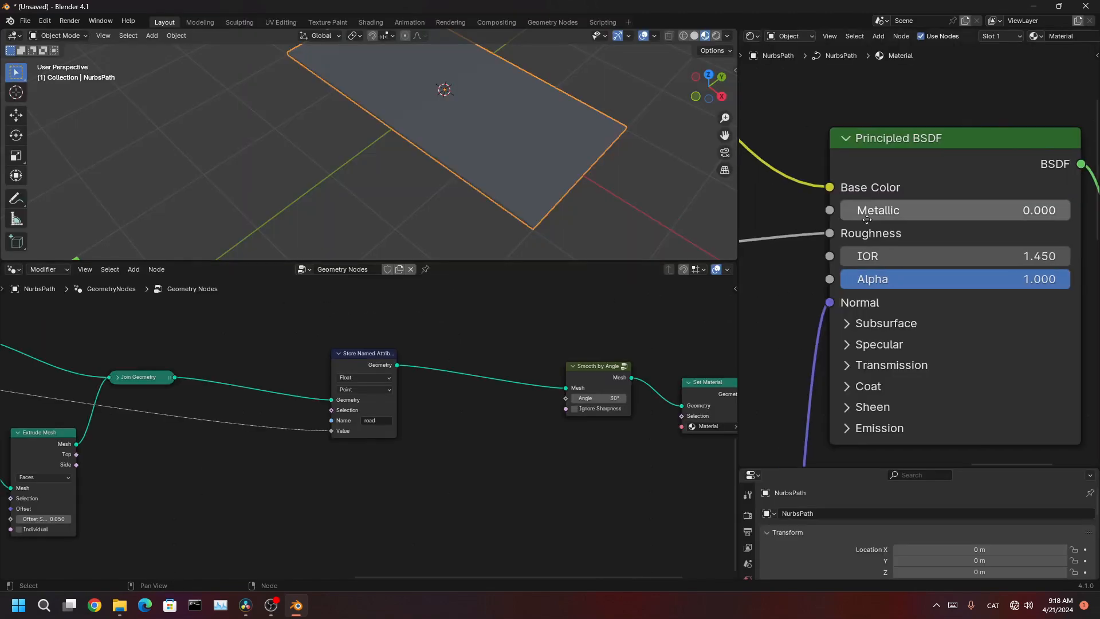
- Add an Attribute input node to the road material, in the empty space before the Mapping node
{"action": "middle_click_drag", "start_coordinate": [837, 224], "coordinate": [854, 226]}
{"action": "key", "text": "ctrl+space"}
{"action": "middle_click_drag", "start_coordinate": [644, 243], "coordinate": [1014, 183]}
{"action": "middle_click_drag", "start_coordinate": [404, 204], "coordinate": [820, 284]}
{"action": "scroll", "coordinate": [615, 172], "scroll_direction": "up", "scroll_amount": 4}
{"action": "key", "text": "shift+a"}
{"action": "type", "text": "a"}
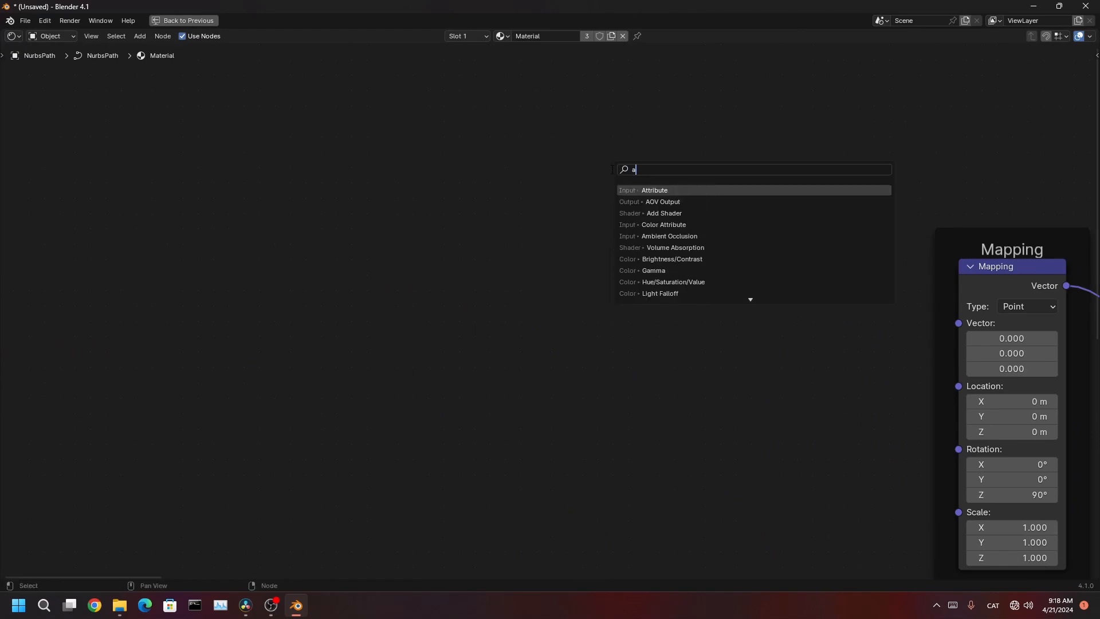
{"action": "type", "text": "ttri"}
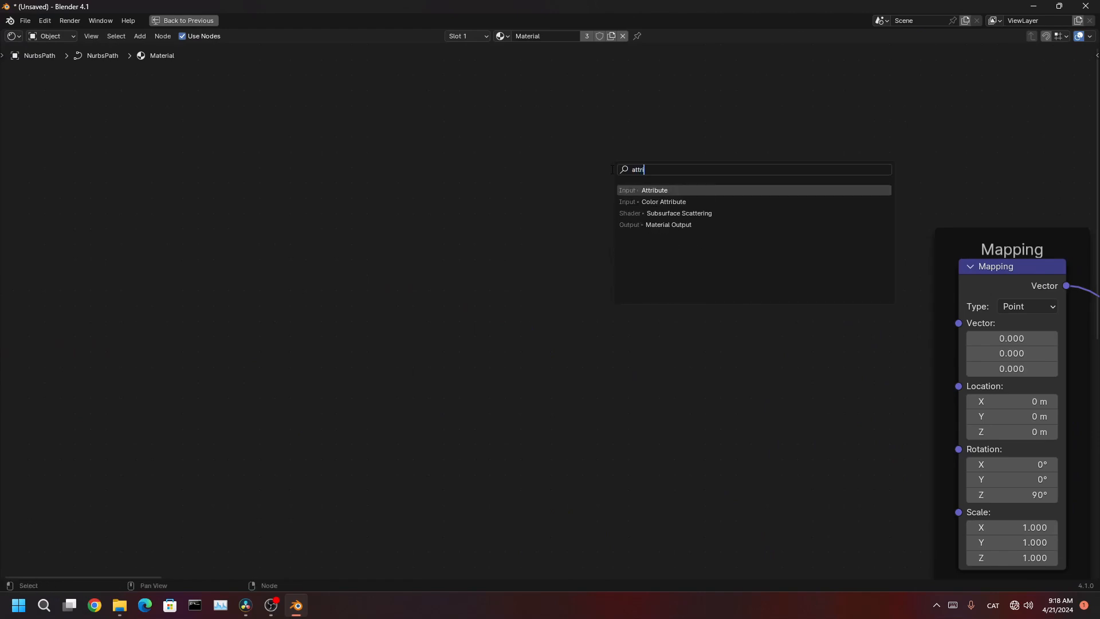
{"action": "key", "text": "Return"}
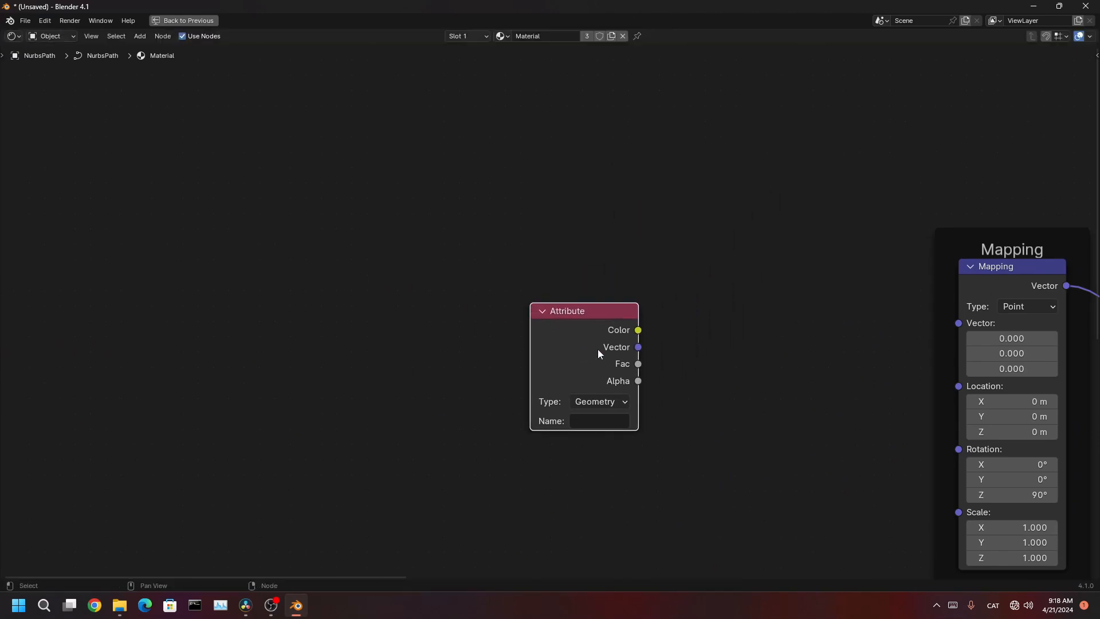
{"action": "left_click", "coordinate": [597, 349]}
{"action": "key", "text": "KP_Decimal"}
{"action": "left_click_drag", "start_coordinate": [602, 317], "coordinate": [646, 289]}
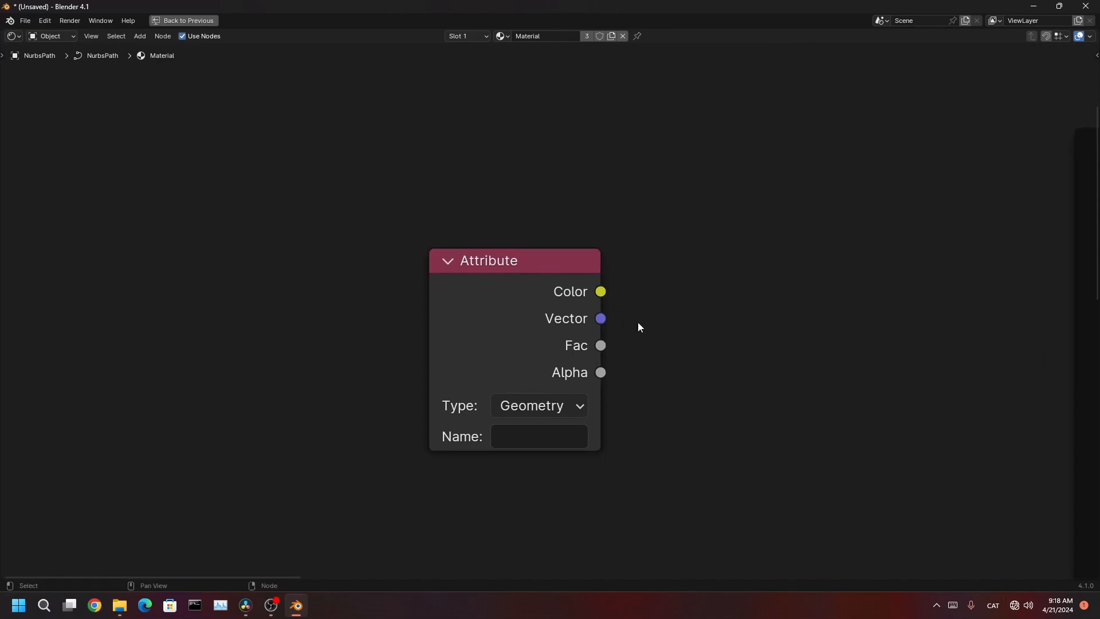
- Examine the Attribute node's outputs and the Mapping node with the texture links that follow it
{"action": "left_click_drag", "start_coordinate": [600, 318], "coordinate": [769, 286]}
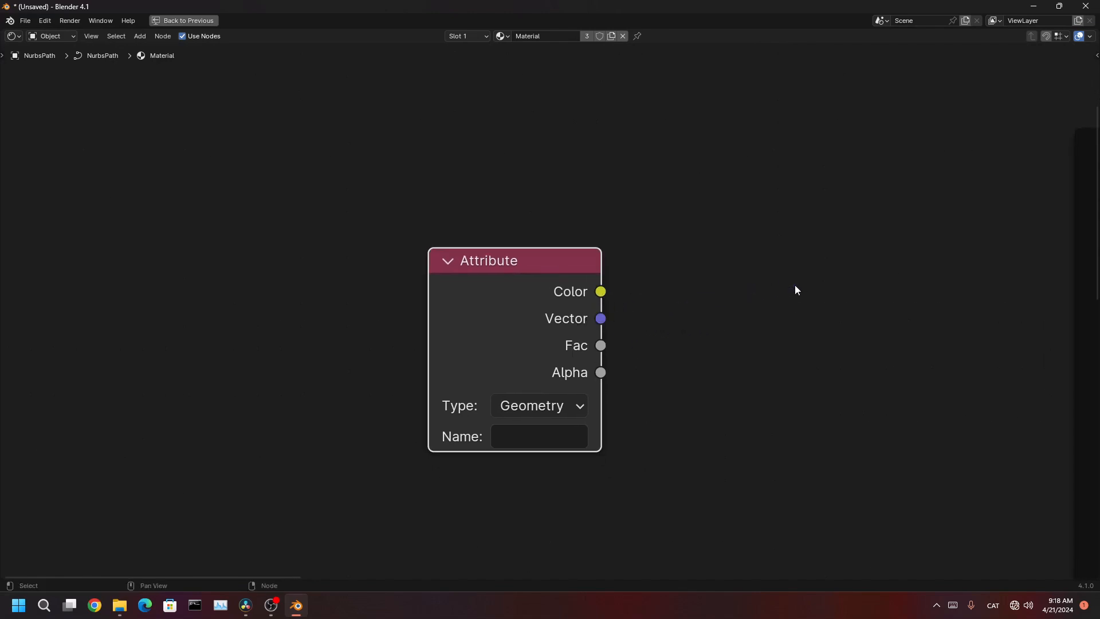
{"action": "middle_click_drag", "start_coordinate": [906, 420], "coordinate": [354, 403]}
{"action": "scroll", "coordinate": [739, 228], "scroll_direction": "down", "scroll_amount": 4}
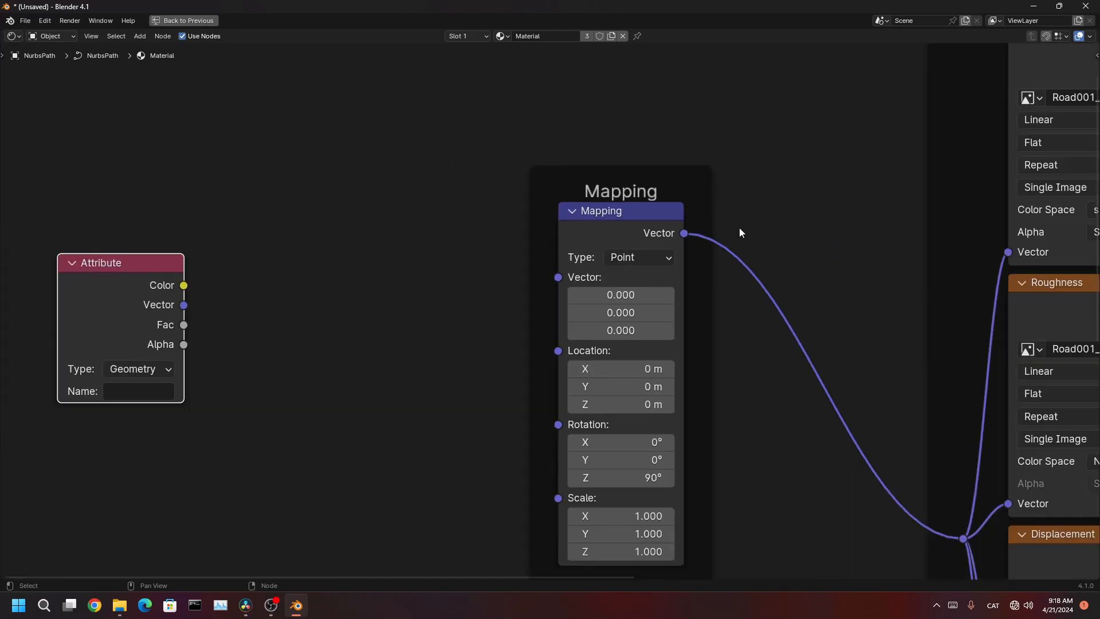
{"action": "middle_click_drag", "start_coordinate": [812, 300], "coordinate": [616, 267]}
{"action": "middle_click_drag", "start_coordinate": [881, 181], "coordinate": [801, 487]}
{"action": "middle_click_drag", "start_coordinate": [380, 383], "coordinate": [1094, 133]}
{"action": "scroll", "coordinate": [589, 286], "scroll_direction": "up", "scroll_amount": 5}
{"action": "middle_click_drag", "start_coordinate": [774, 419], "coordinate": [734, 409]}
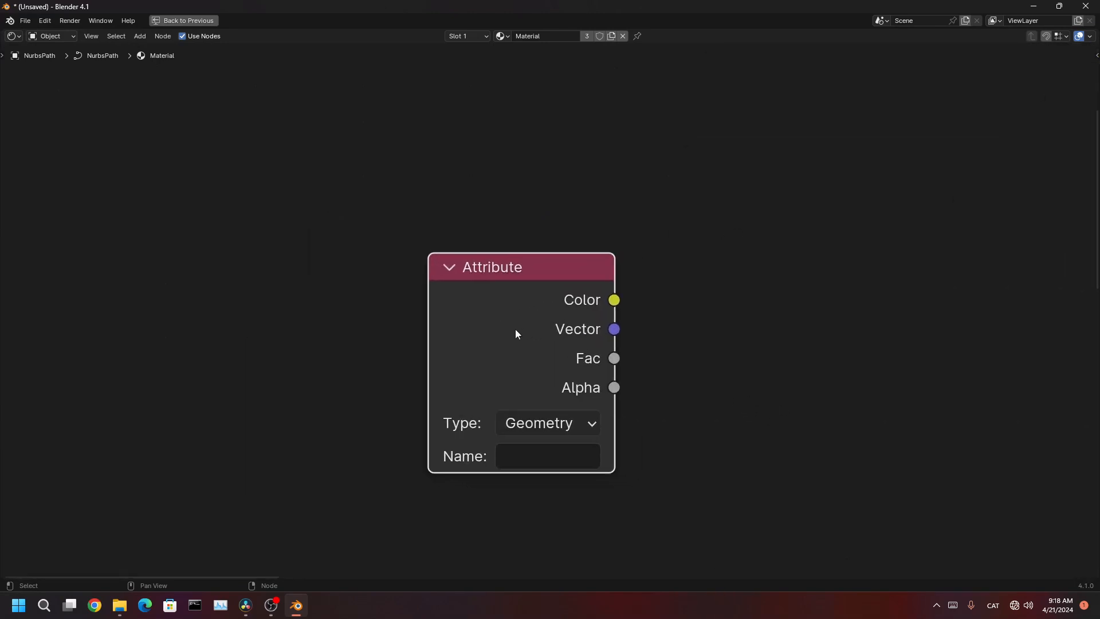
{"action": "left_click_drag", "start_coordinate": [450, 366], "coordinate": [432, 344]}
{"action": "scroll", "coordinate": [544, 305], "scroll_direction": "down", "scroll_amount": 1}
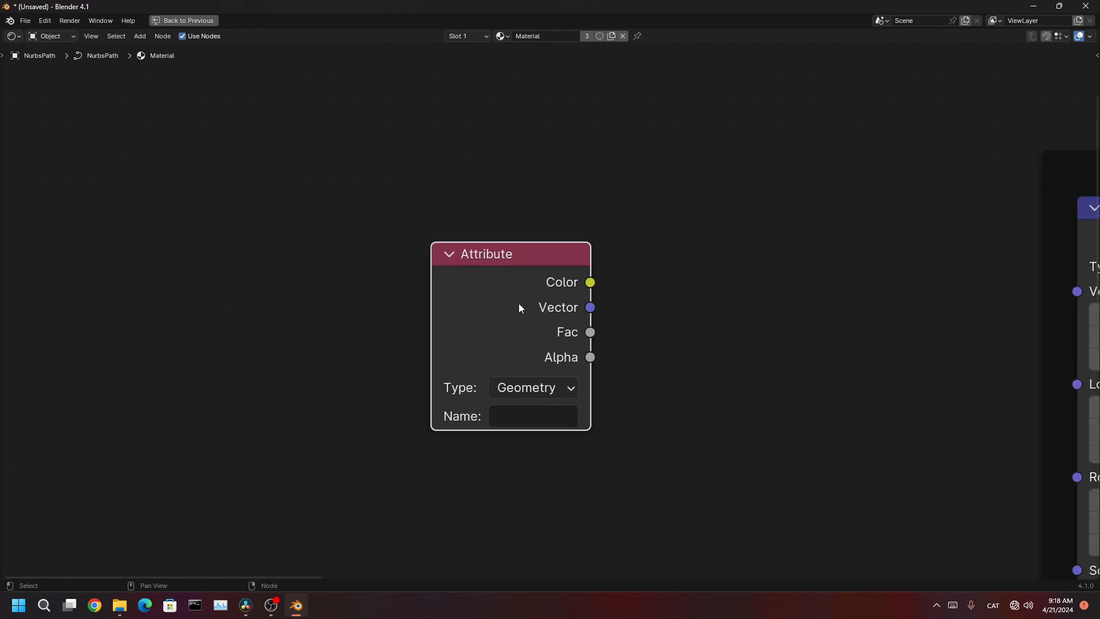
{"action": "left_click_drag", "start_coordinate": [544, 307], "coordinate": [543, 307]}
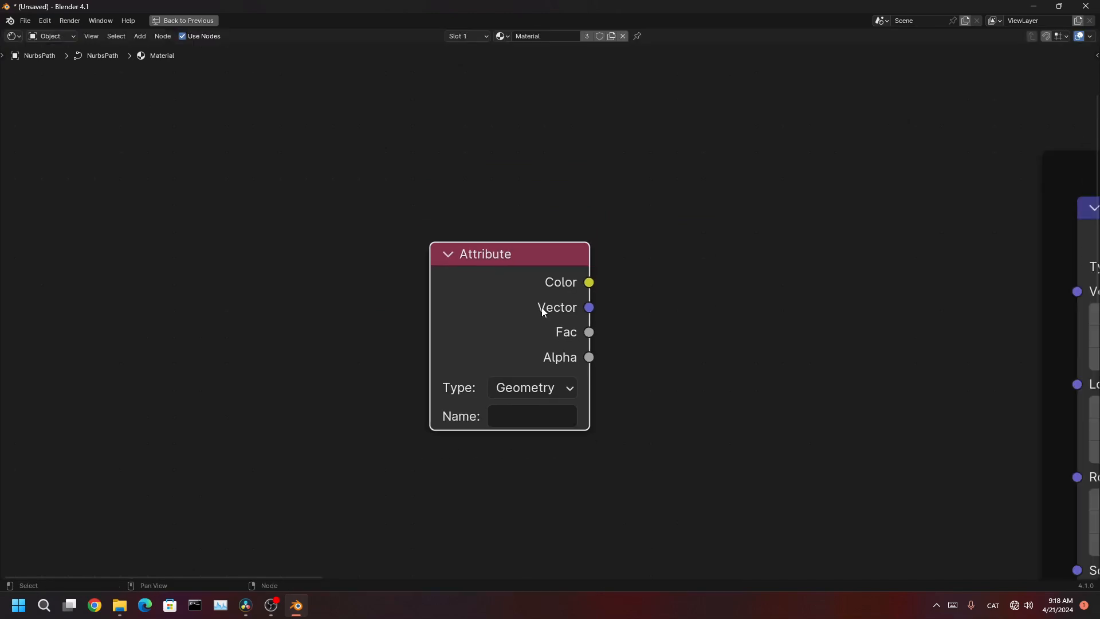
- Look through the sidebar's node, tool, view, material, arrange and Node Wrangler settings with the Attribute node selected
{"action": "key", "text": "n"}
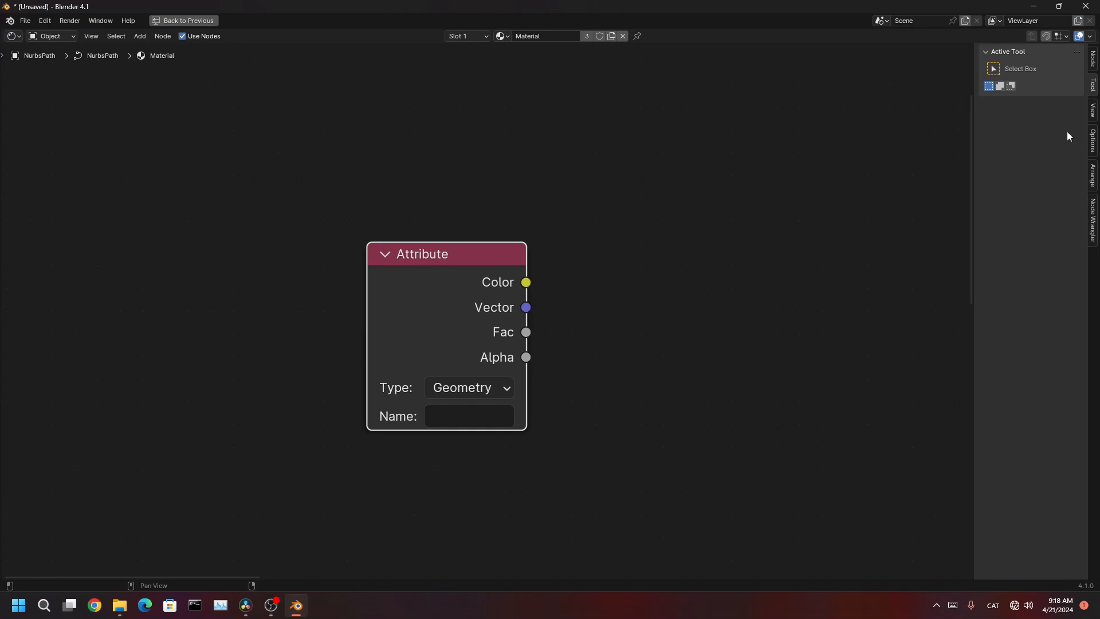
{"action": "left_click", "coordinate": [1094, 113]}
{"action": "left_click", "coordinate": [1096, 143]}
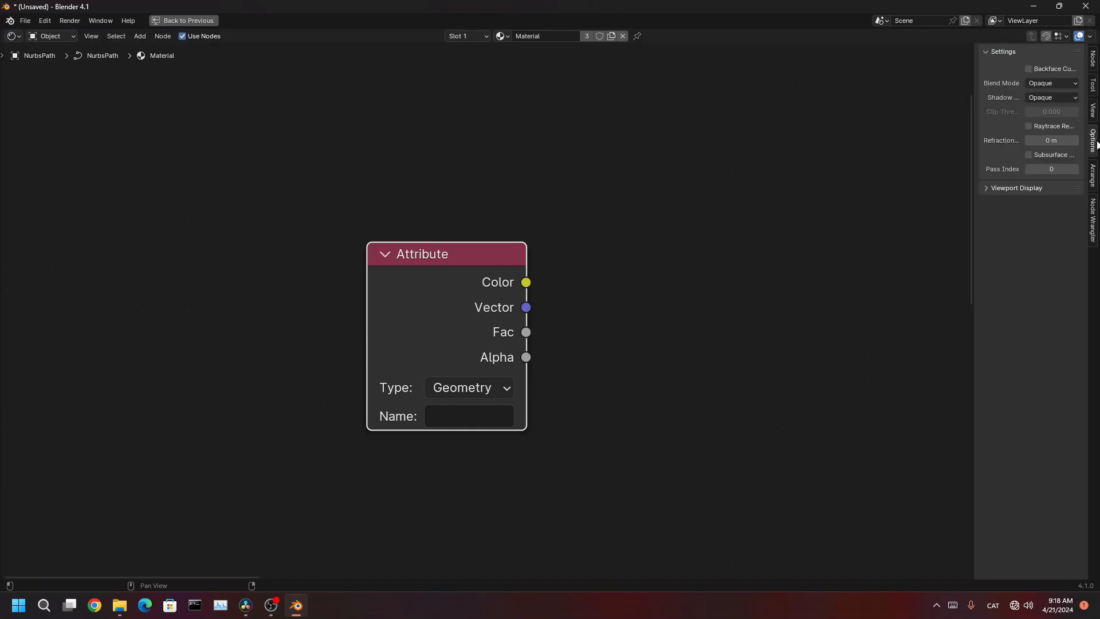
{"action": "left_click", "coordinate": [1093, 66]}
{"action": "left_click", "coordinate": [1093, 82]}
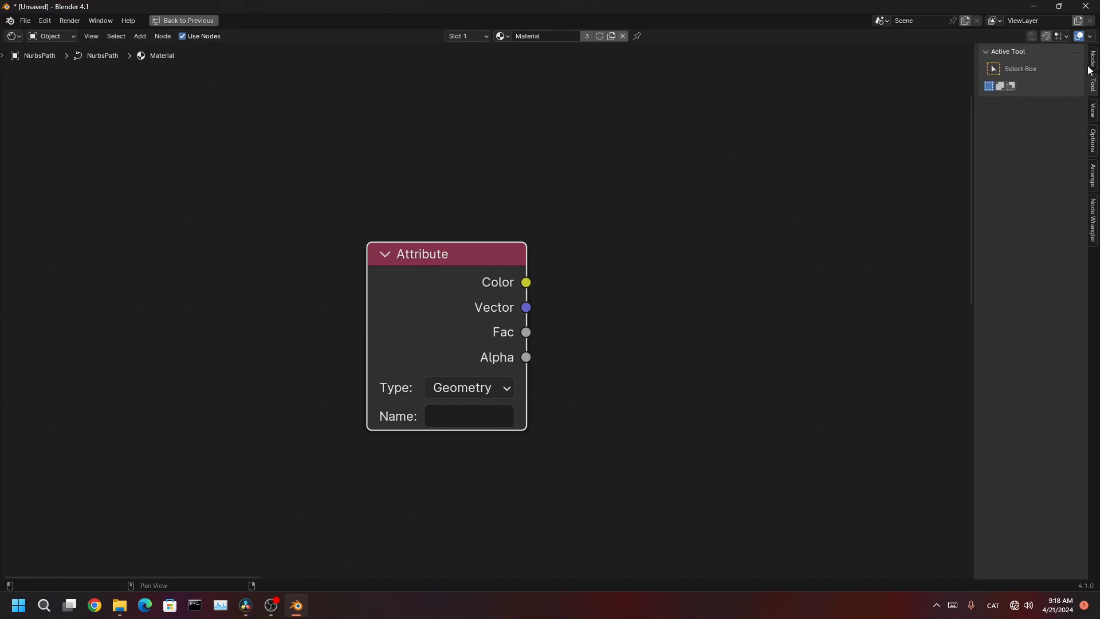
{"action": "left_click", "coordinate": [1095, 68]}
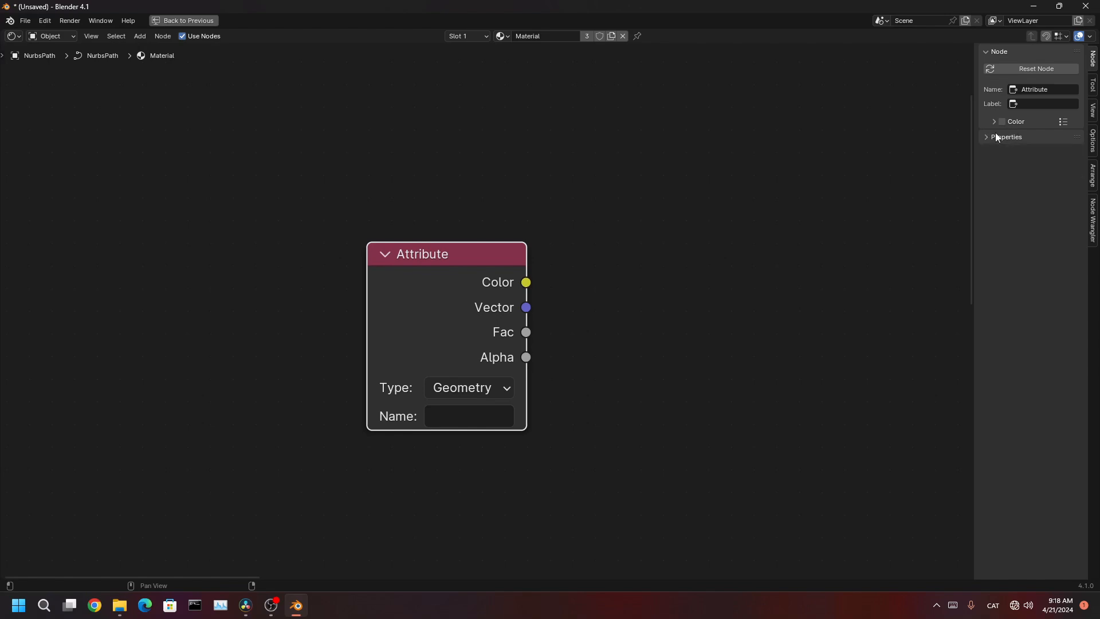
{"action": "left_click", "coordinate": [1094, 146]}
{"action": "left_click", "coordinate": [1093, 181]}
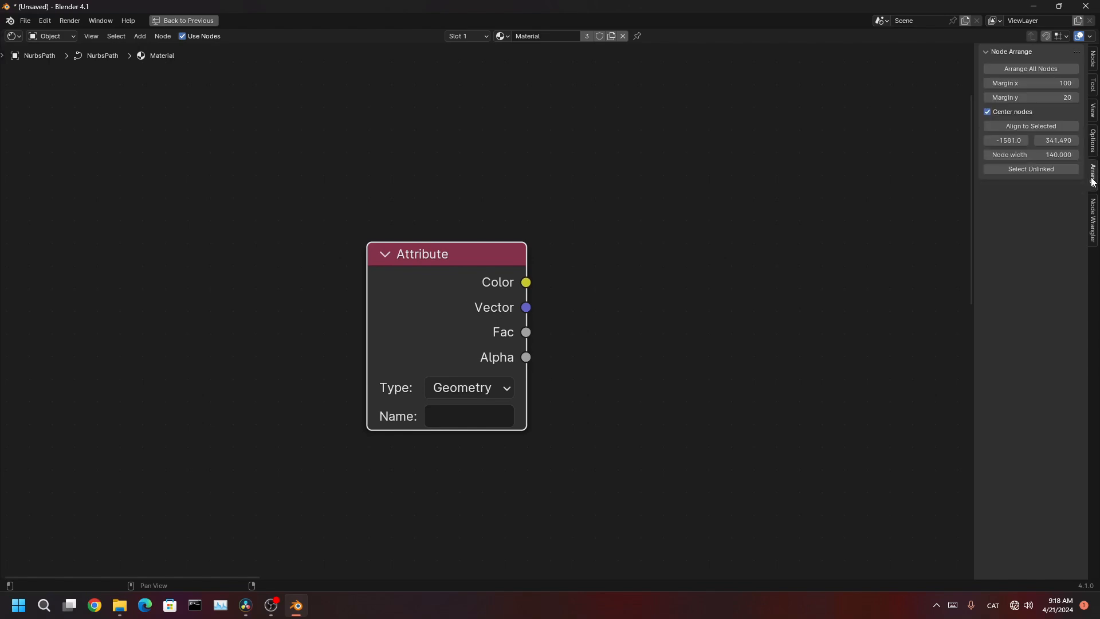
{"action": "left_click", "coordinate": [1095, 209]}
{"action": "left_click", "coordinate": [1095, 110]}
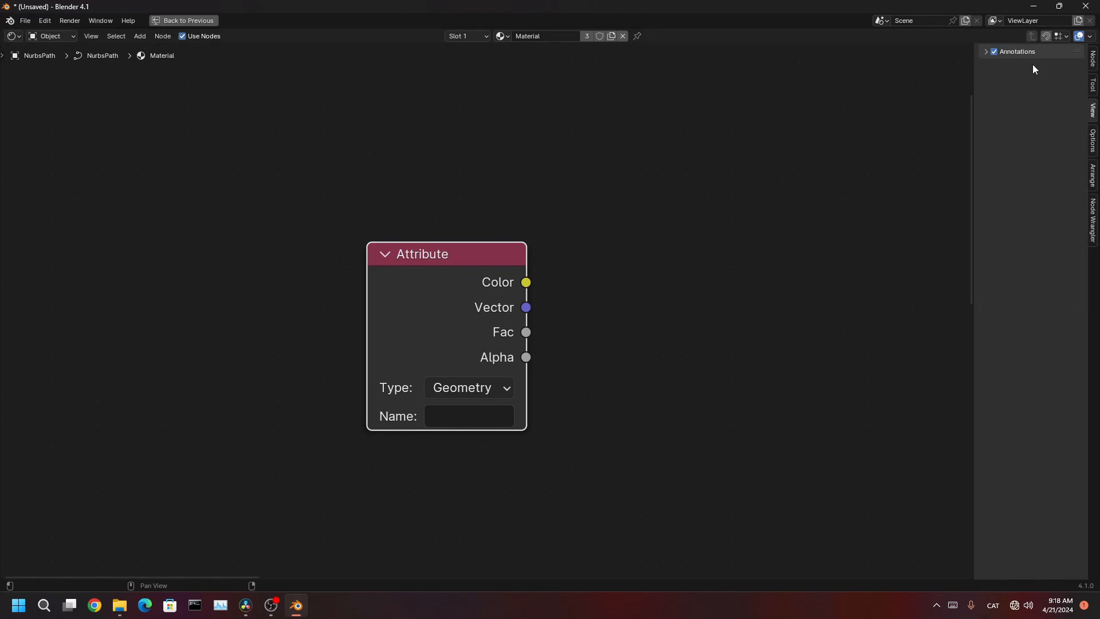
{"action": "left_click", "coordinate": [986, 51]}
{"action": "left_click", "coordinate": [984, 51]}
{"action": "left_click", "coordinate": [1095, 85]}
{"action": "left_click", "coordinate": [1094, 66]}
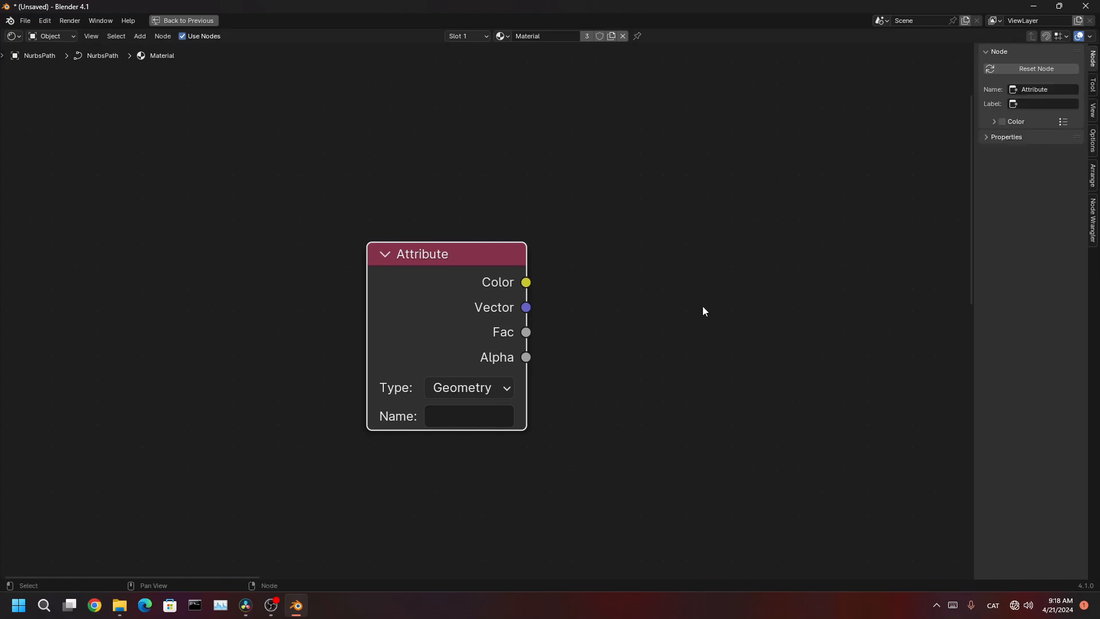
{"action": "key", "text": "n"}
- Set the Attribute node's name to "road"
{"action": "scroll", "coordinate": [515, 398], "scroll_direction": "up", "scroll_amount": 1}
{"action": "middle_click_drag", "start_coordinate": [590, 433], "coordinate": [659, 401]}
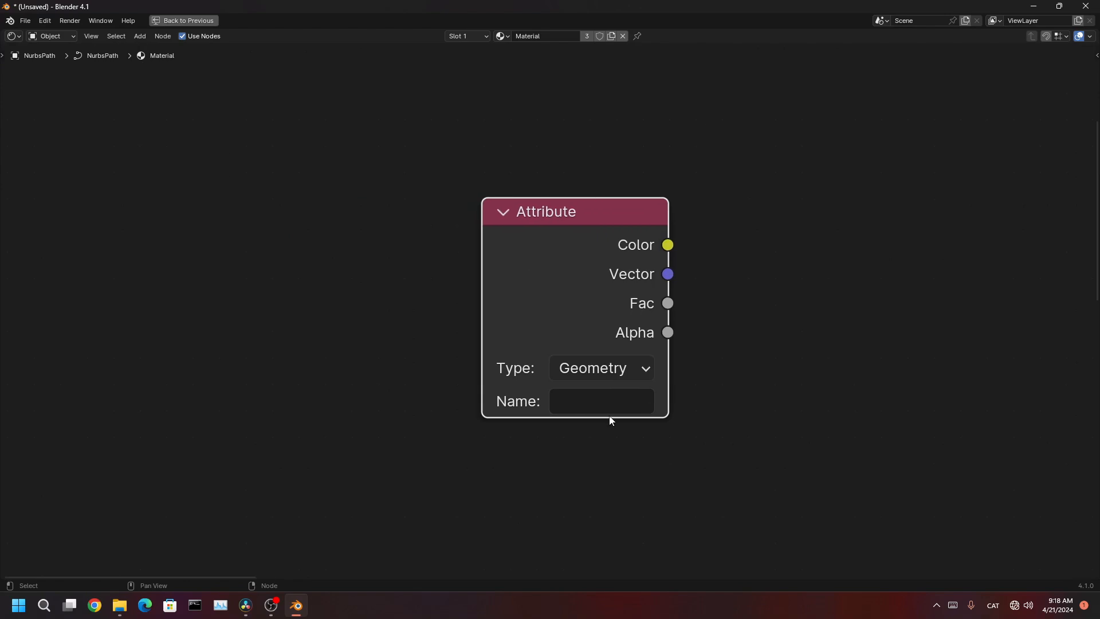
{"action": "left_click", "coordinate": [607, 402]}
{"action": "key", "text": "Return"}
- Compare the Attribute node's name with the one entered in the Store Named Attribute node
{"action": "key", "text": "ctrl+space"}
{"action": "scroll", "coordinate": [387, 446], "scroll_direction": "up", "scroll_amount": 5}
{"action": "middle_click_drag", "start_coordinate": [440, 435], "coordinate": [452, 496]}
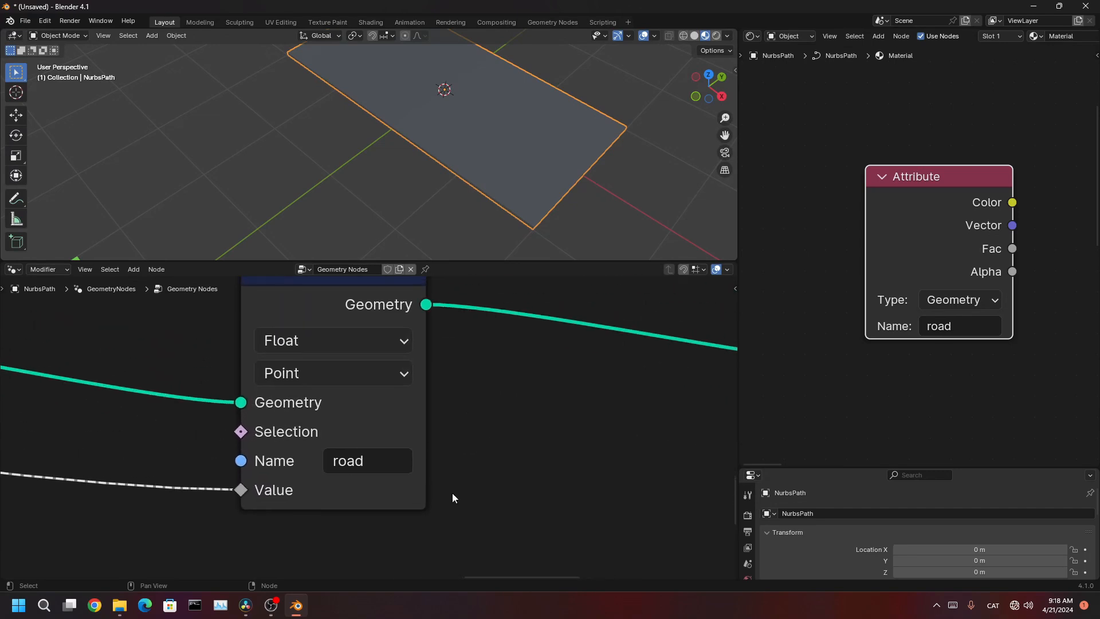
{"action": "left_click", "coordinate": [404, 458]}
{"action": "key", "text": "Return"}
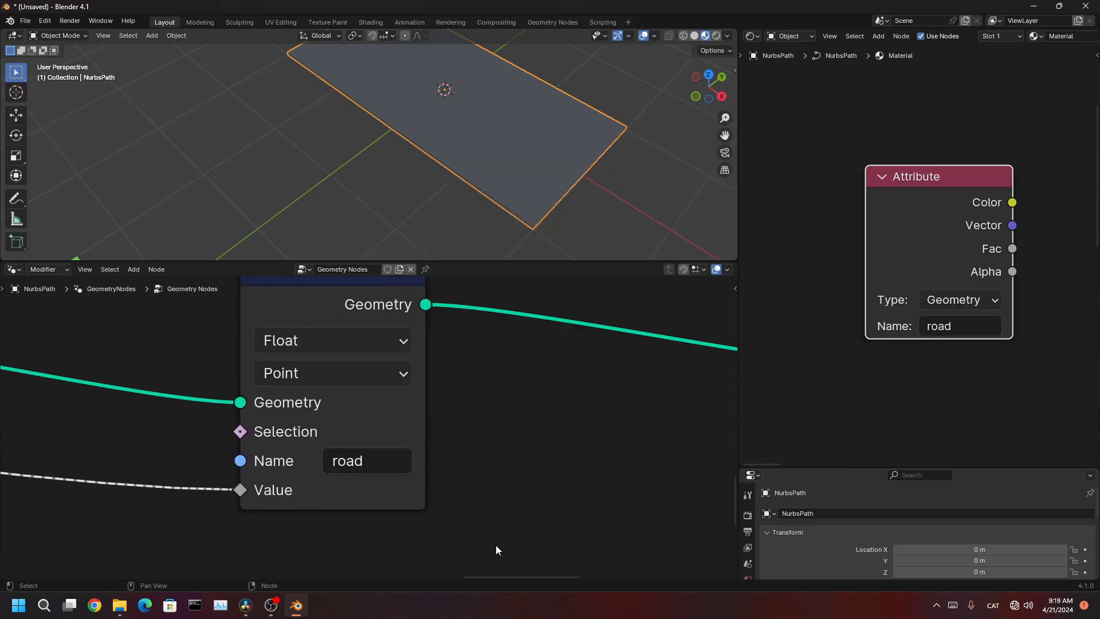
{"action": "key", "text": "Return"}
- Preview the Attribute node's Color output on the path mesh in the viewport
{"action": "scroll", "coordinate": [940, 392], "scroll_direction": "down", "scroll_amount": 5}
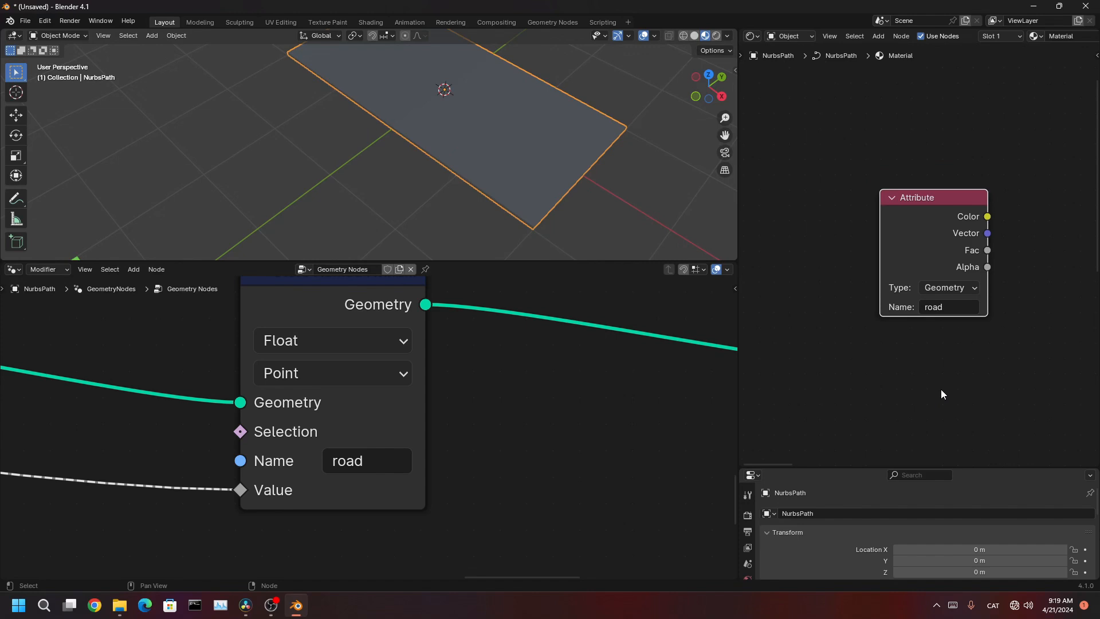
{"action": "key", "text": "ctrl+space"}
{"action": "middle_click_drag", "start_coordinate": [933, 334], "coordinate": [977, 393]}
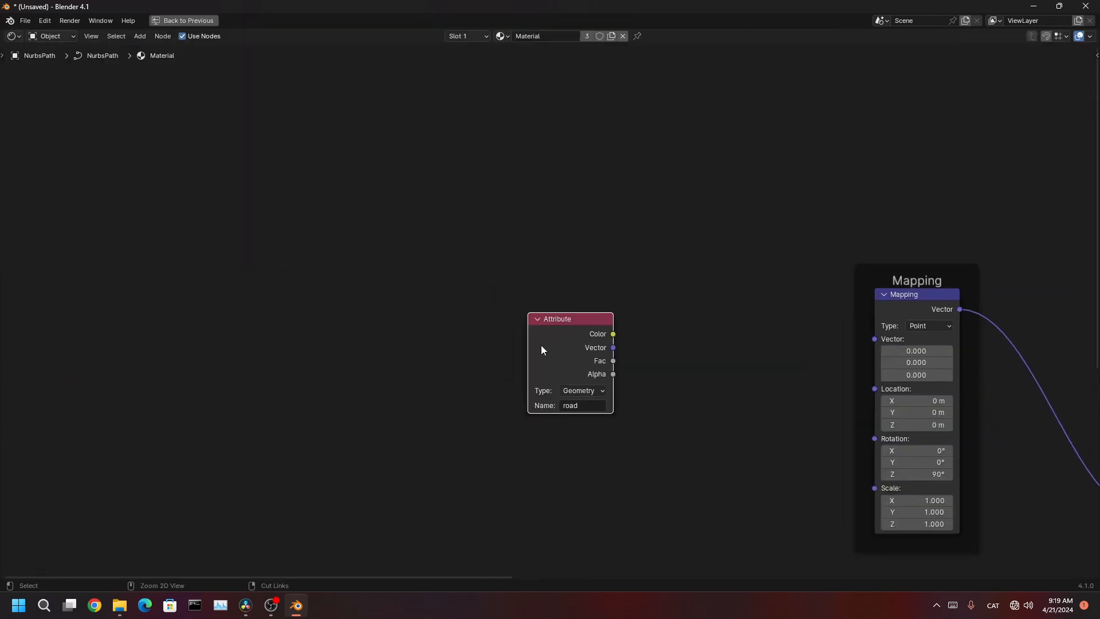
{"action": "left_click", "coordinate": [559, 336], "text": "ctrl+shift"}
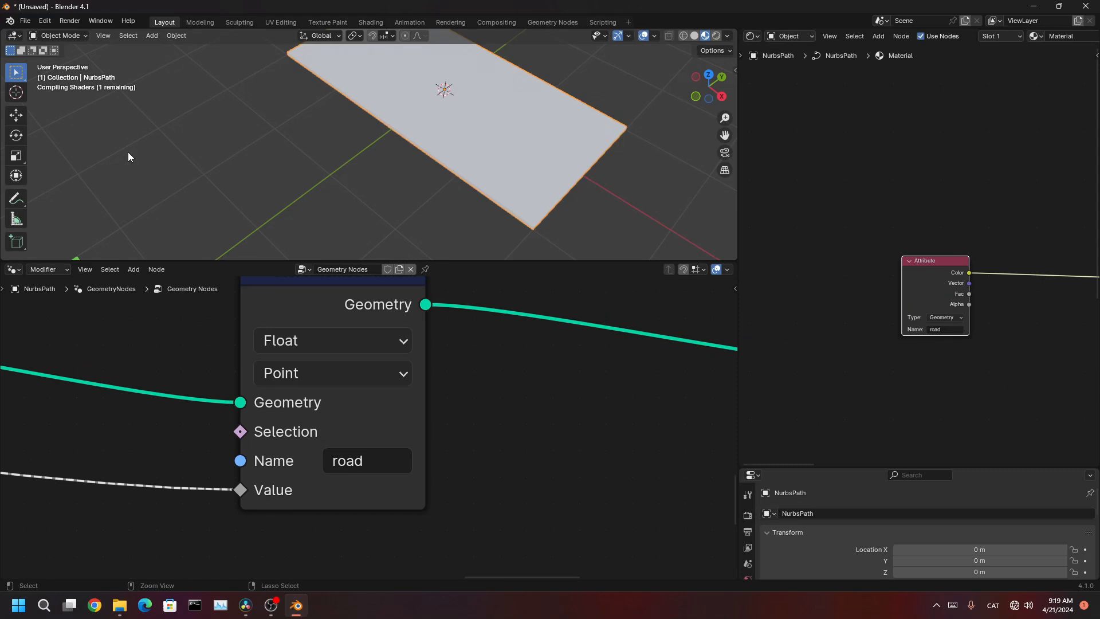
{"action": "key", "text": "ctrl+space"}
{"action": "middle_click_drag", "start_coordinate": [462, 171], "coordinate": [442, 230], "text": "shift"}
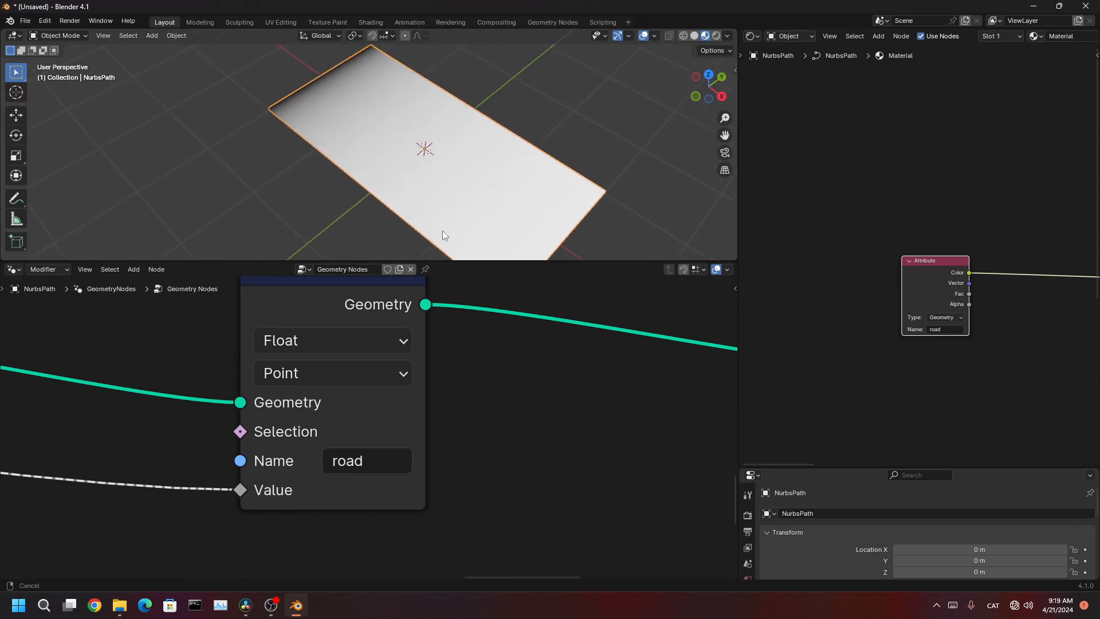
{"action": "scroll", "coordinate": [865, 358], "scroll_direction": "up", "scroll_amount": 10}
{"action": "middle_click_drag", "start_coordinate": [951, 378], "coordinate": [946, 339]}
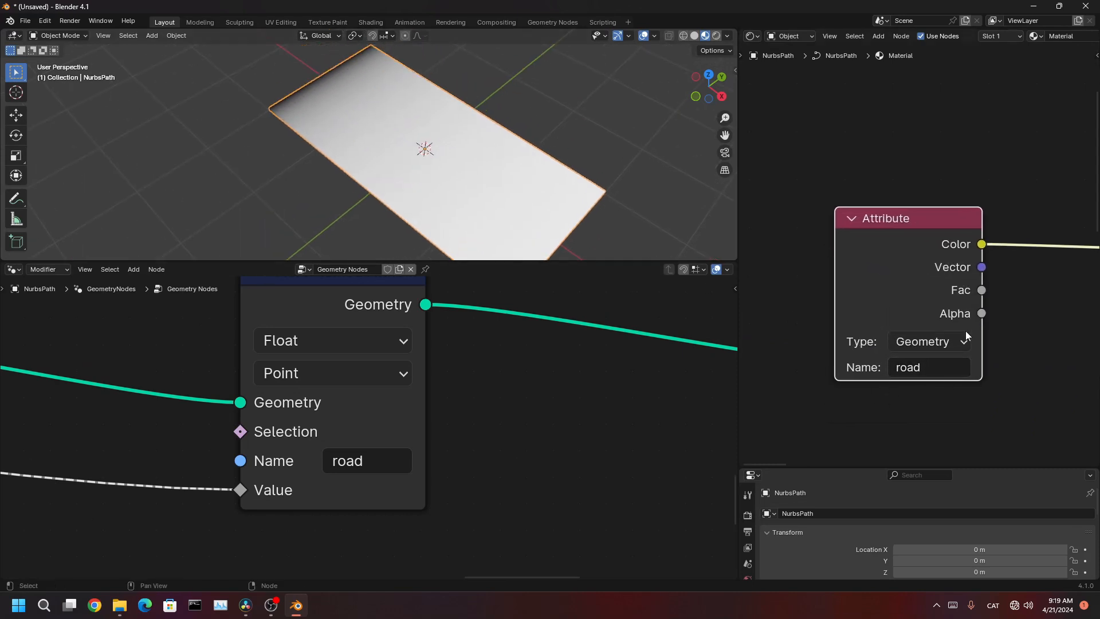
- Switch the preview to the Attribute node's Vector output and inspect the gradient along the path mesh
{"action": "left_click", "coordinate": [940, 249], "text": "ctrl+shift"}
{"action": "middle_click_drag", "start_coordinate": [613, 217], "coordinate": [551, 199]}
{"action": "scroll", "coordinate": [487, 193], "scroll_direction": "up", "scroll_amount": 5}
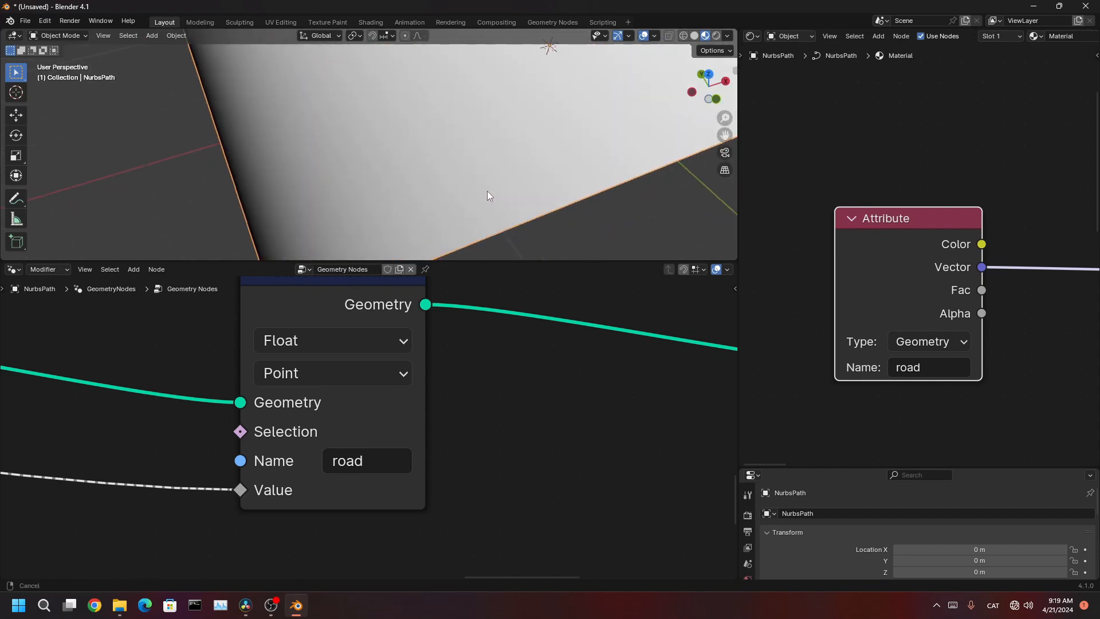
{"action": "scroll", "coordinate": [500, 172], "scroll_direction": "down", "scroll_amount": 4}
{"action": "middle_click_drag", "start_coordinate": [499, 171], "coordinate": [401, 168]}
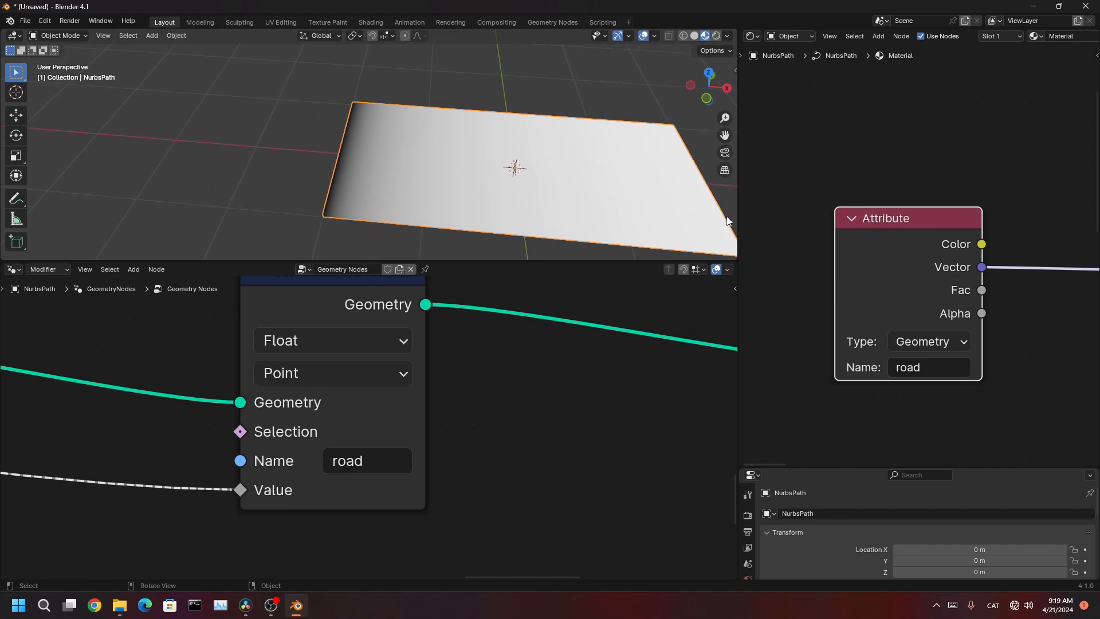
{"action": "middle_click_drag", "start_coordinate": [268, 191], "coordinate": [424, 252]}
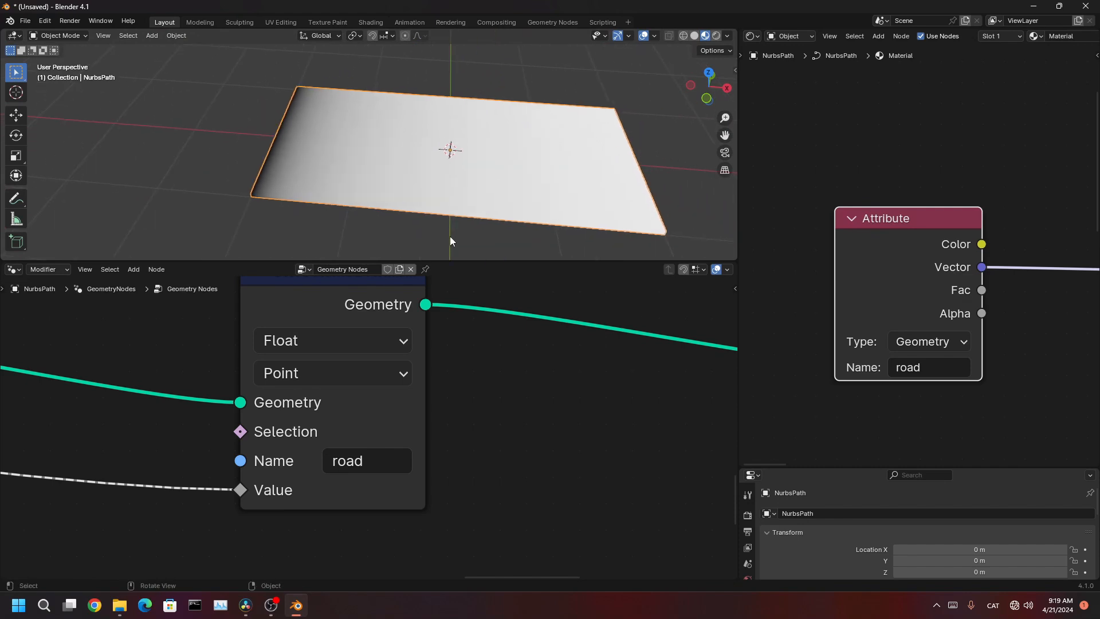
- Annotate the path mesh with a 1 at its dark end, a 0 at its light end and an arrow along its length
{"action": "left_click", "coordinate": [17, 201]}
{"action": "middle_click_drag", "start_coordinate": [346, 180], "coordinate": [283, 166], "text": "shift"}
{"action": "left_click_drag", "start_coordinate": [557, 144], "coordinate": [551, 133]}
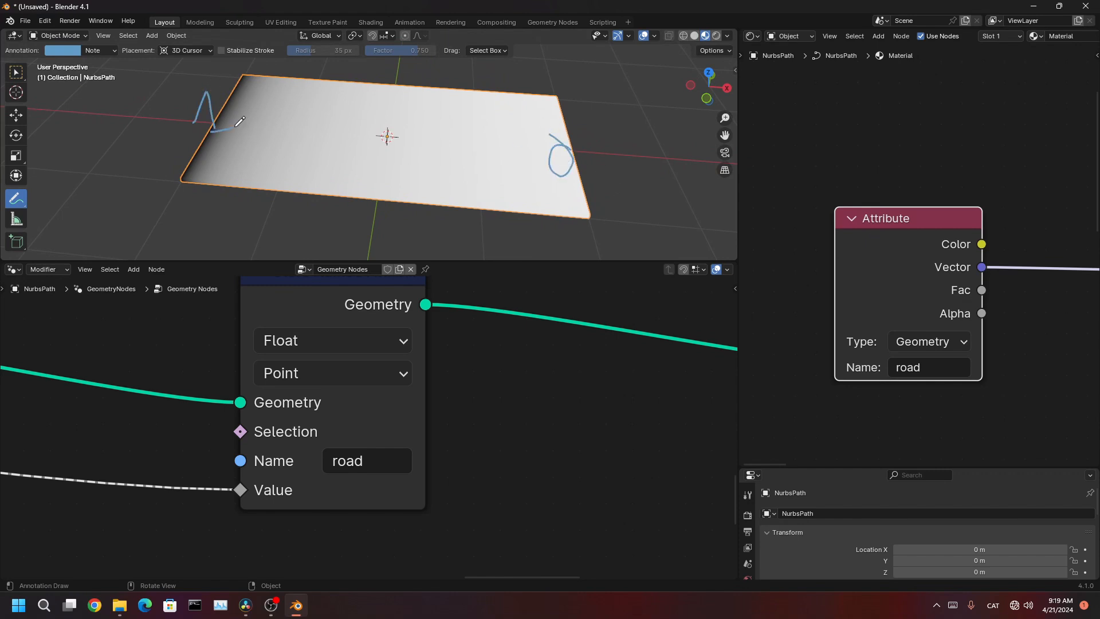
{"action": "left_click_drag", "start_coordinate": [206, 82], "coordinate": [210, 132]}
{"action": "mouse_move", "coordinate": [125, 137]}
{"action": "left_mouse_down"}
{"action": "mouse_move", "coordinate": [337, 126]}
{"action": "mouse_move", "coordinate": [378, 151]}
{"action": "mouse_move", "coordinate": [324, 144]}
{"action": "left_mouse_up"}
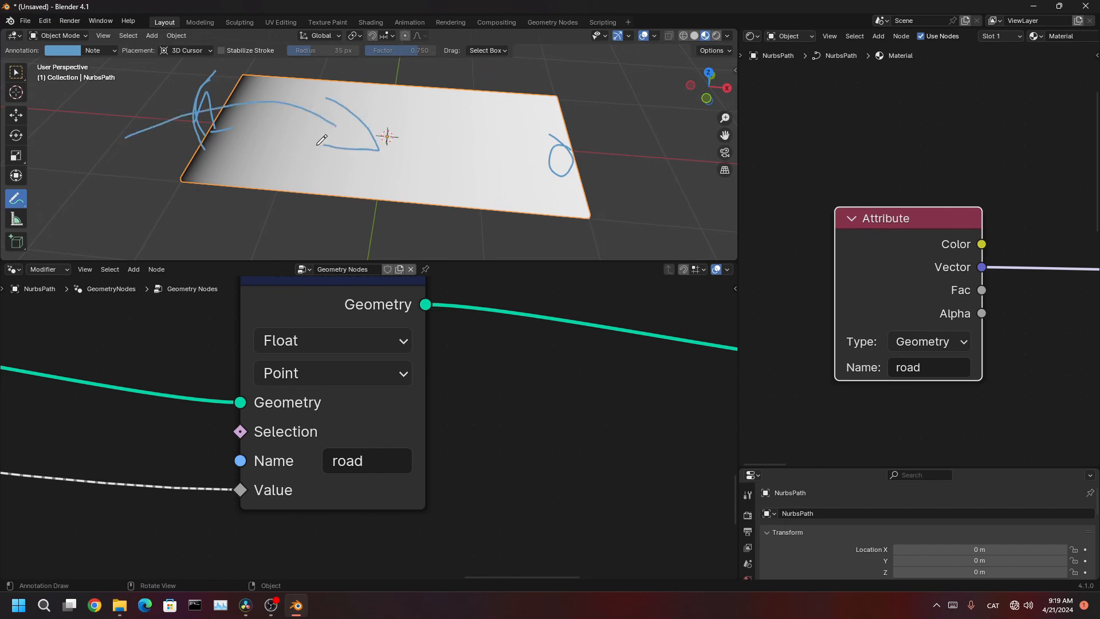
- Erase the 1, 0 and arrow annotations from the path mesh
{"action": "left_click_drag", "start_coordinate": [565, 160], "coordinate": [553, 139], "text": "ctrl"}
{"action": "mouse_move", "coordinate": [245, 170]}
{"action": "left_mouse_down", "text": "ctrl"}
{"action": "mouse_move", "coordinate": [371, 153]}
{"action": "mouse_move", "coordinate": [359, 96]}
{"action": "mouse_move", "coordinate": [200, 85]}
{"action": "mouse_move", "coordinate": [219, 109]}
{"action": "left_mouse_up", "text": "ctrl"}
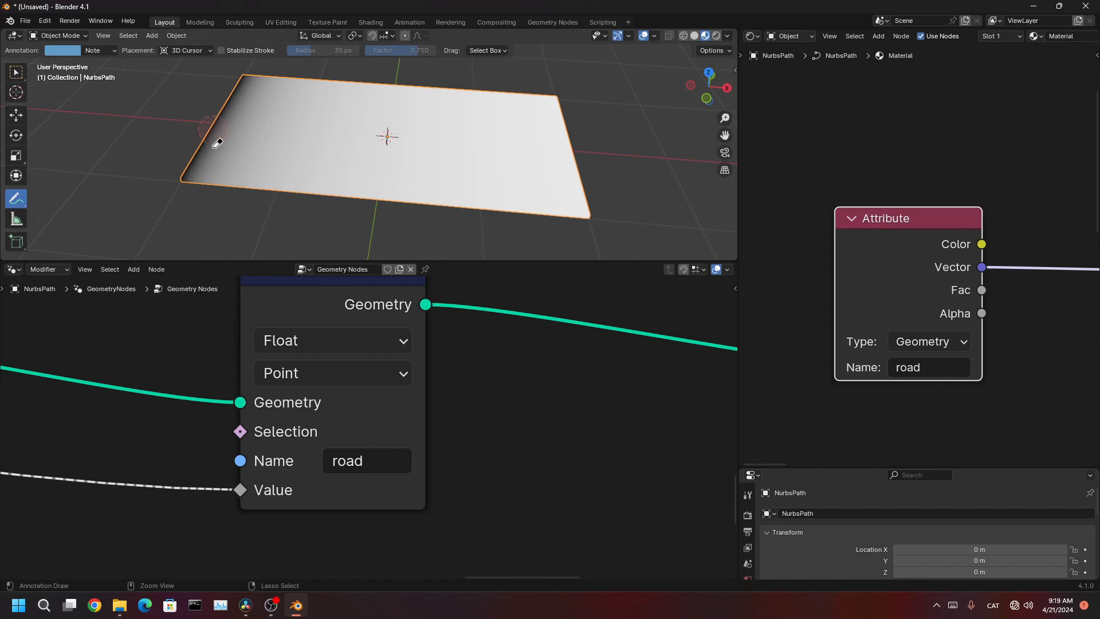
- Annotate a line along the path mesh's length and another across its far end, and remove both strokes
{"action": "mouse_move", "coordinate": [418, 123]}
{"action": "middle_mouse_down"}
{"action": "mouse_move", "coordinate": [474, 184]}
{"action": "mouse_move", "coordinate": [392, 203]}
{"action": "mouse_move", "coordinate": [516, 192]}
{"action": "mouse_move", "coordinate": [346, 57]}
{"action": "middle_mouse_up"}
{"action": "left_click_drag", "start_coordinate": [347, 58], "coordinate": [643, 224]}
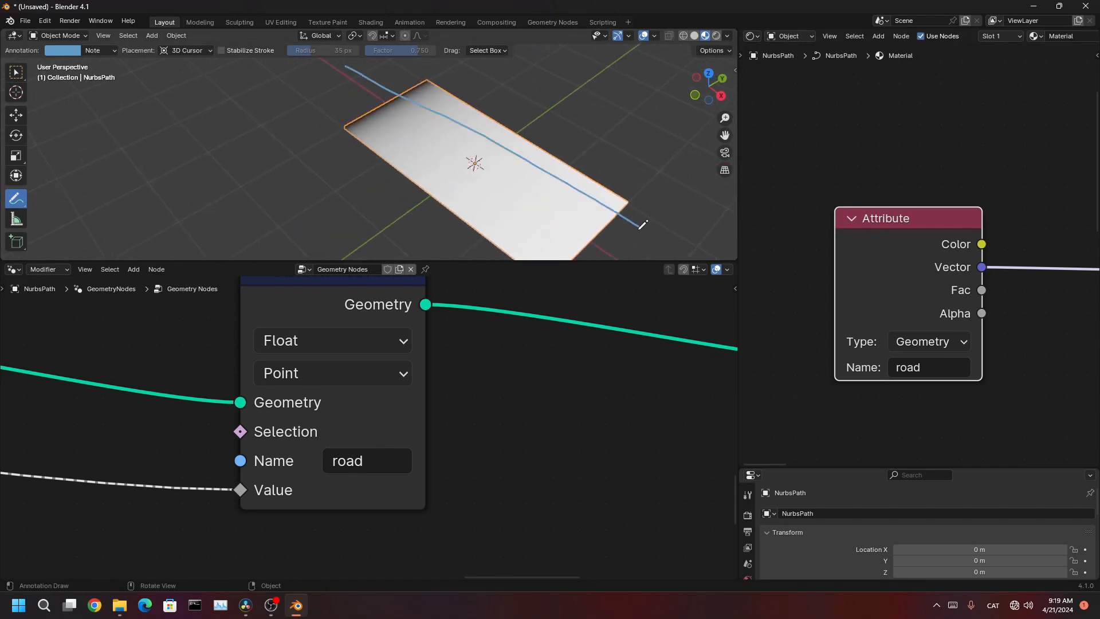
{"action": "middle_click_drag", "start_coordinate": [631, 200], "coordinate": [554, 144], "text": "shift"}
{"action": "left_click_drag", "start_coordinate": [548, 148], "coordinate": [465, 219]}
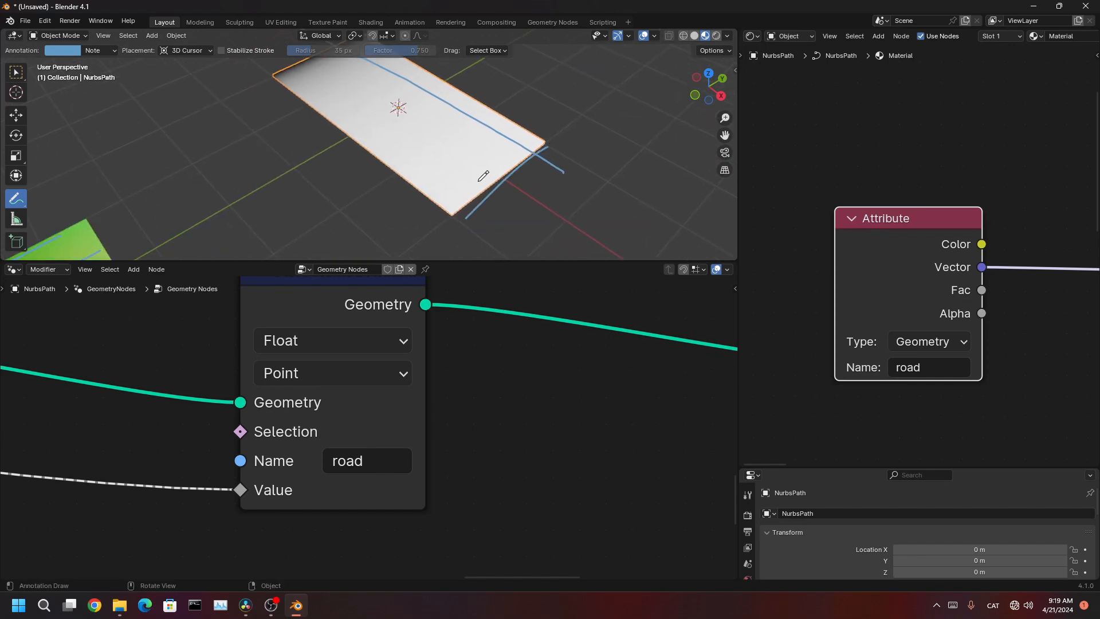
{"action": "left_click_drag", "start_coordinate": [482, 170], "coordinate": [460, 220]}
{"action": "key", "text": "ctrl+z"}
{"action": "key", "text": "ctrl+z"}
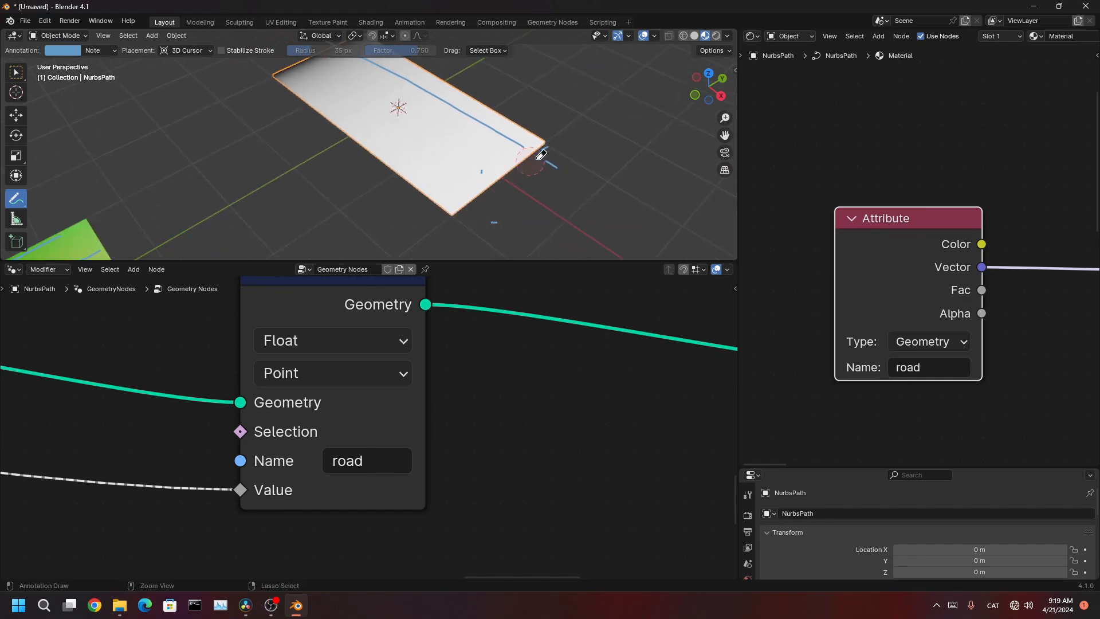
{"action": "scroll", "coordinate": [357, 161], "scroll_direction": "down", "scroll_amount": 6}
{"action": "key", "text": "ctrl+z"}
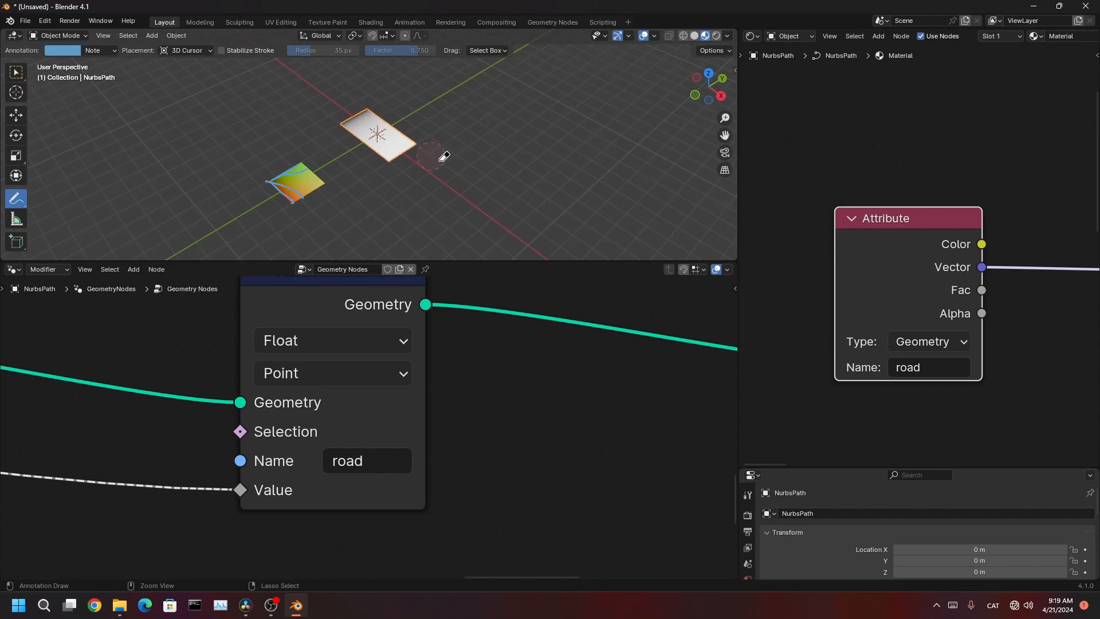
{"action": "scroll", "coordinate": [358, 115], "scroll_direction": "up", "scroll_amount": 4}
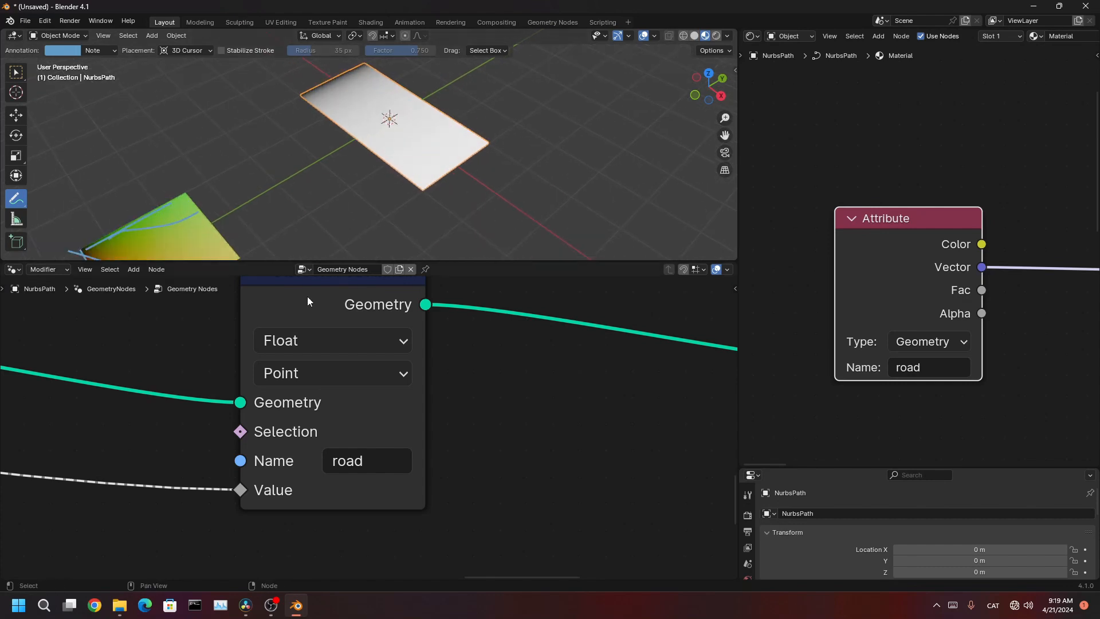
- Preview the Group Input node's geometry in the viewport through a Viewer node
{"action": "scroll", "coordinate": [320, 411], "scroll_direction": "down", "scroll_amount": 3}
{"action": "middle_click_drag", "start_coordinate": [319, 411], "coordinate": [518, 444]}
{"action": "scroll", "coordinate": [518, 445], "scroll_direction": "up", "scroll_amount": 2}
{"action": "middle_click_drag", "start_coordinate": [445, 453], "coordinate": [436, 458]}
{"action": "left_click", "coordinate": [361, 451], "text": "ctrl+shift"}
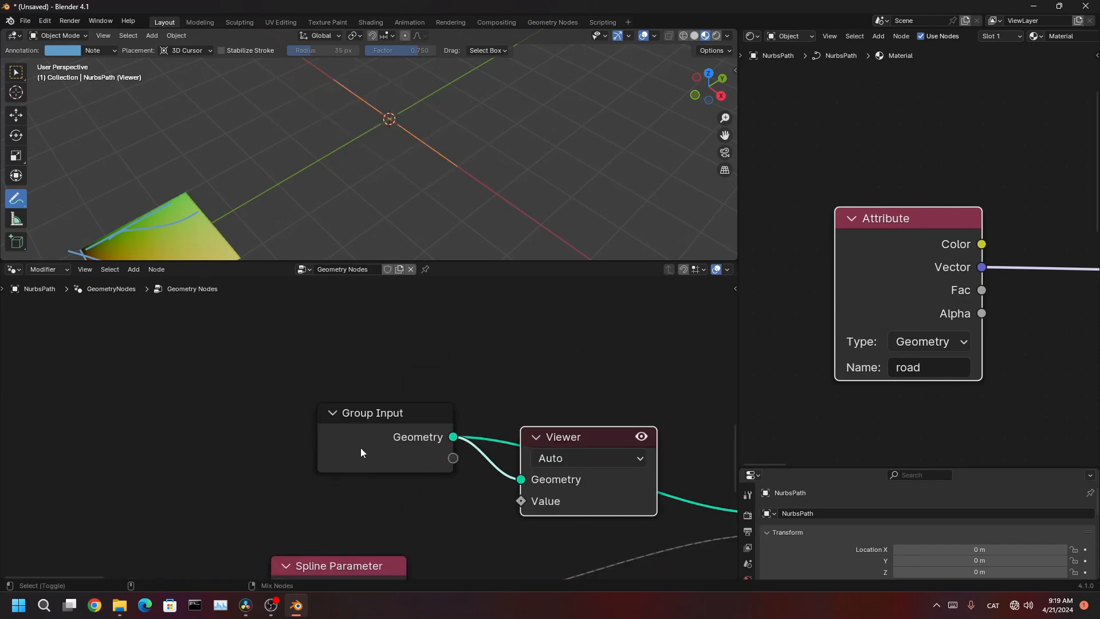
- Annotate a sideways arrow at the end of the path curve in an enlarged viewport, and erase it
{"action": "scroll", "coordinate": [382, 133], "scroll_direction": "up", "scroll_amount": 3}
{"action": "middle_click_drag", "start_coordinate": [450, 137], "coordinate": [417, 167], "text": "shift"}
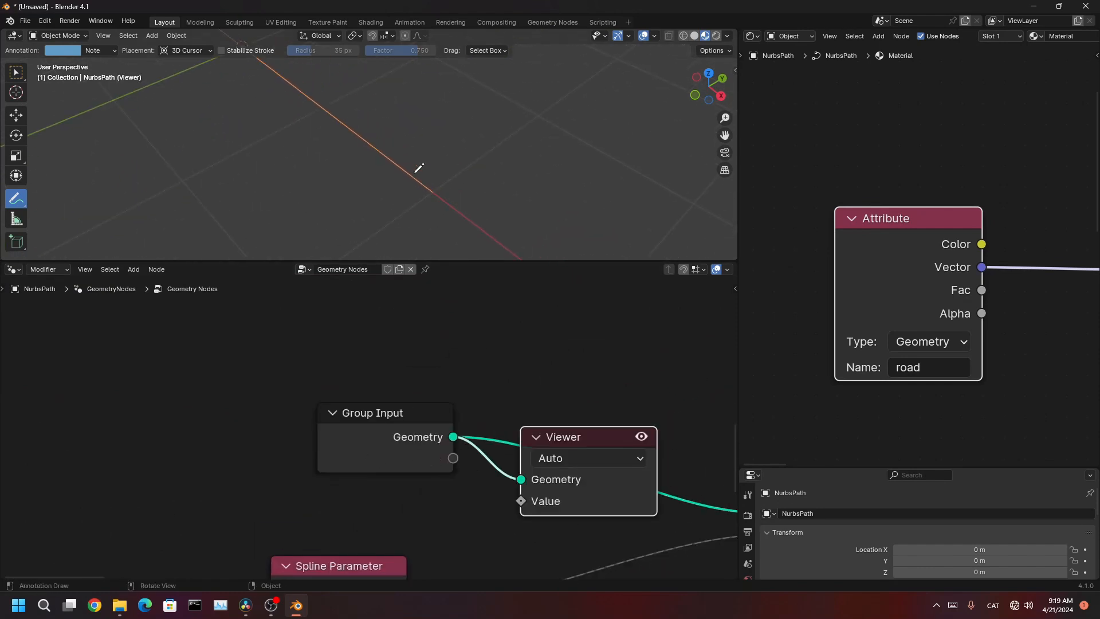
{"action": "key", "text": "ctrl+space"}
{"action": "middle_click_drag", "start_coordinate": [501, 265], "coordinate": [555, 339]}
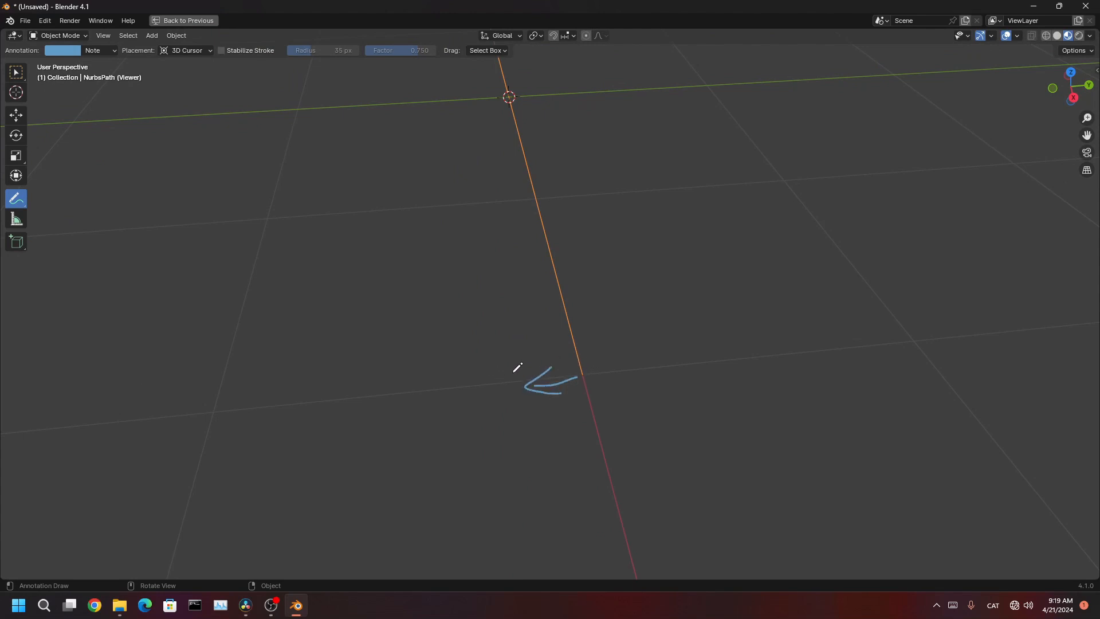
{"action": "left_click_drag", "start_coordinate": [593, 389], "coordinate": [581, 368], "text": "ctrl"}
{"action": "key", "text": "ctrl+space"}
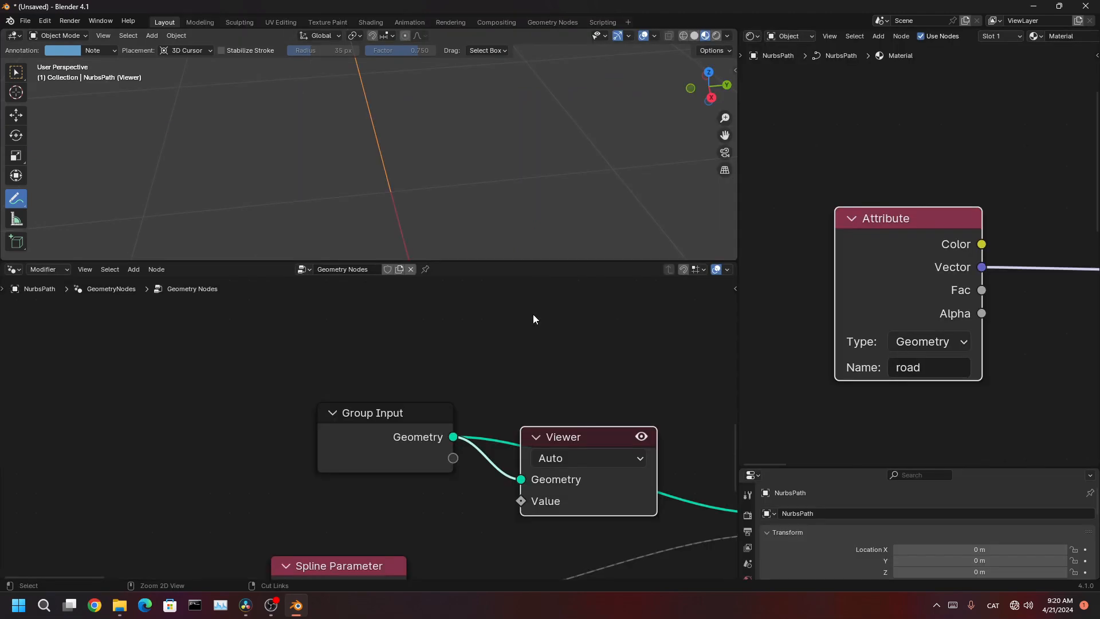
- Preview the Curve to Mesh node's output in the viewport
{"action": "middle_click_drag", "start_coordinate": [604, 485], "coordinate": [376, 414]}
{"action": "scroll", "coordinate": [376, 414], "scroll_direction": "down", "scroll_amount": 6}
{"action": "middle_click_drag", "start_coordinate": [683, 446], "coordinate": [405, 408]}
{"action": "scroll", "coordinate": [405, 408], "scroll_direction": "down", "scroll_amount": 1}
{"action": "middle_click_drag", "start_coordinate": [486, 455], "coordinate": [295, 398]}
{"action": "middle_click_drag", "start_coordinate": [442, 385], "coordinate": [304, 438]}
{"action": "scroll", "coordinate": [416, 410], "scroll_direction": "up", "scroll_amount": 5}
{"action": "left_click", "coordinate": [455, 319], "text": "ctrl+shift"}
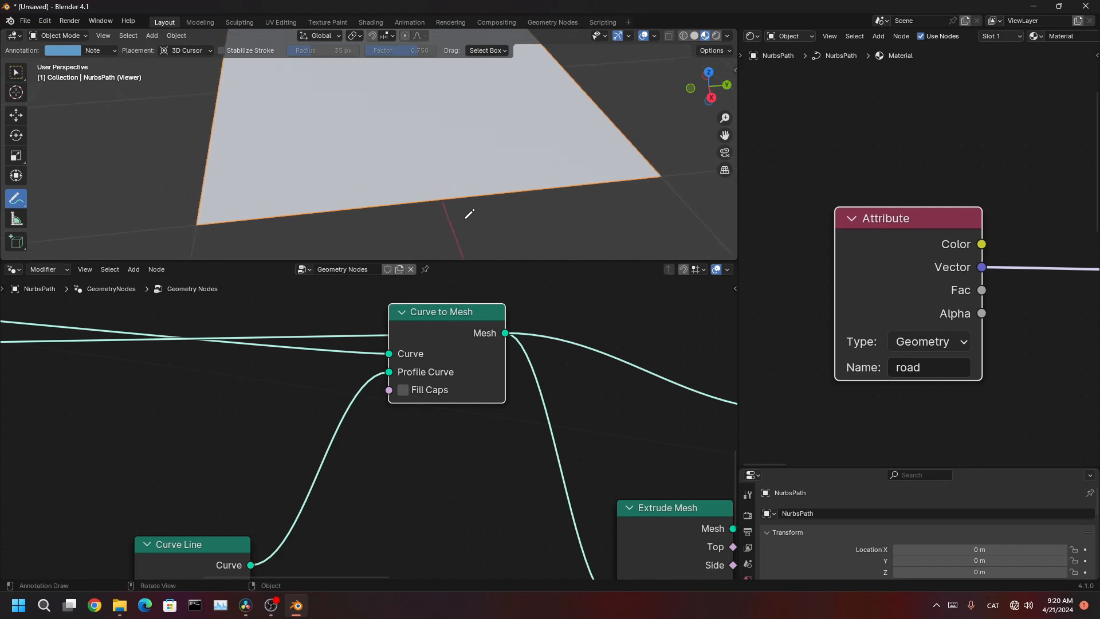
- Annotate an arrow across the width of the path mesh at its near edge, and undo the strokes
{"action": "left_click_drag", "start_coordinate": [643, 180], "coordinate": [239, 231]}
{"action": "left_click_drag", "start_coordinate": [301, 189], "coordinate": [134, 261]}
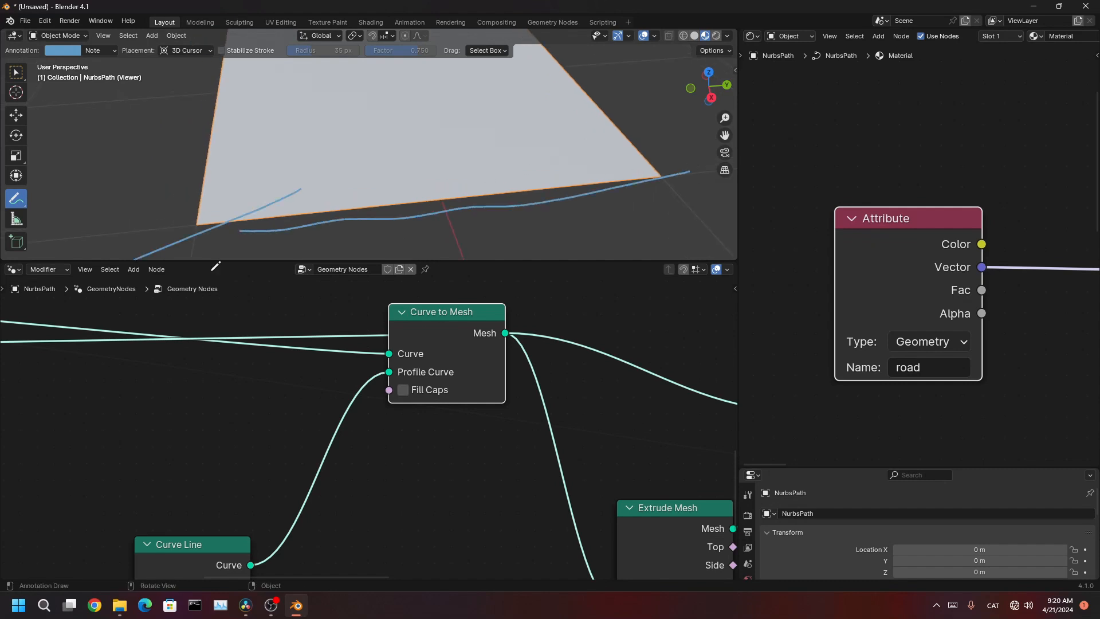
{"action": "mouse_move", "coordinate": [442, 198]}
{"action": "middle_mouse_down", "text": "shift"}
{"action": "mouse_move", "coordinate": [666, 199]}
{"action": "mouse_move", "coordinate": [570, 184]}
{"action": "middle_mouse_up", "text": "shift"}
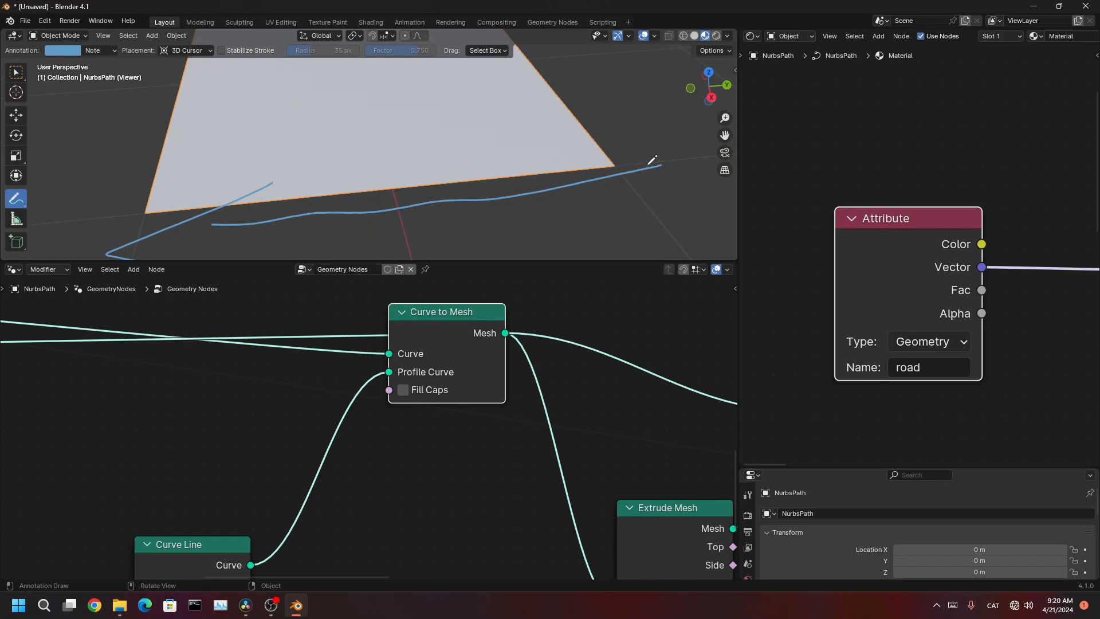
{"action": "scroll", "coordinate": [157, 235], "scroll_direction": "down", "scroll_amount": 3}
{"action": "key", "text": "ctrl+z"}
{"action": "key", "text": "ctrl+z"}
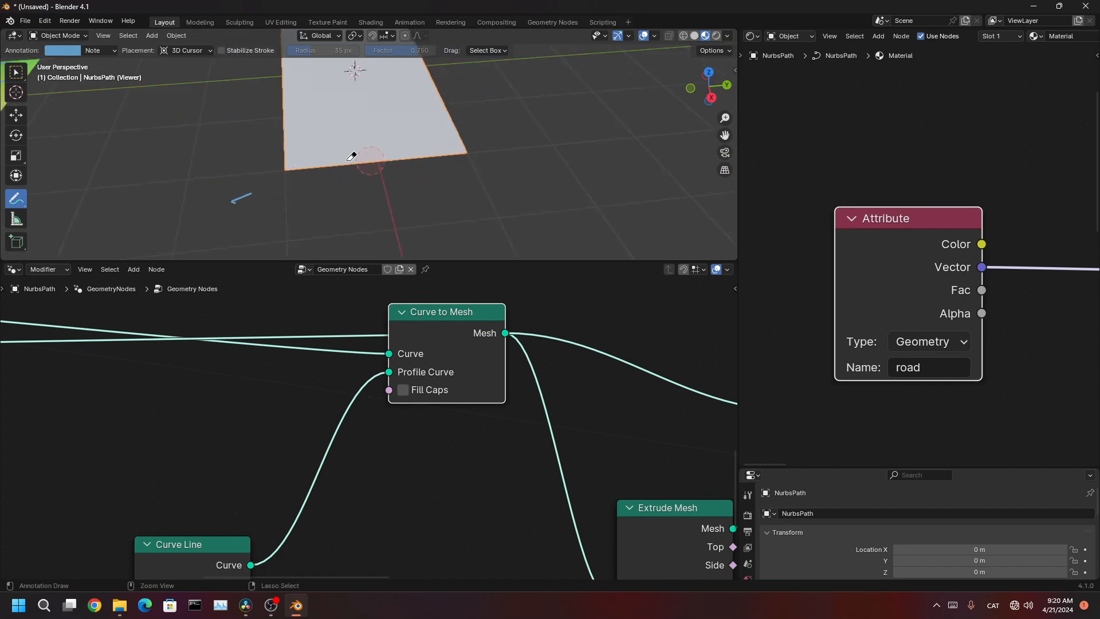
- Insert a duplicate Capture Attribute node between Curve Line and Curve to Mesh, and reposition the Curve to Mesh node
{"action": "left_click_drag", "start_coordinate": [452, 313], "coordinate": [477, 323]}
{"action": "middle_click_drag", "start_coordinate": [420, 375], "coordinate": [477, 378]}
{"action": "scroll", "coordinate": [376, 397], "scroll_direction": "down", "scroll_amount": 5}
{"action": "middle_click_drag", "start_coordinate": [366, 398], "coordinate": [426, 388]}
{"action": "middle_click_drag", "start_coordinate": [217, 435], "coordinate": [425, 410]}
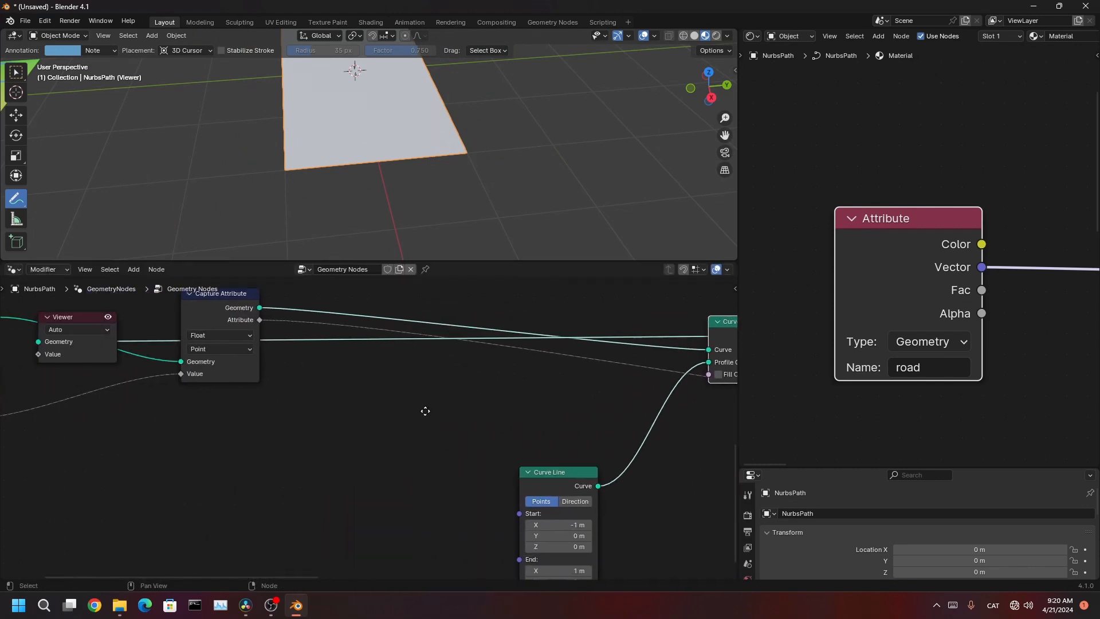
{"action": "scroll", "coordinate": [287, 399], "scroll_direction": "up", "scroll_amount": 1}
{"action": "middle_click_drag", "start_coordinate": [287, 399], "coordinate": [214, 383]}
{"action": "left_click", "coordinate": [422, 351]}
{"action": "key", "text": "shift+d"}
{"action": "left_click", "coordinate": [538, 500]}
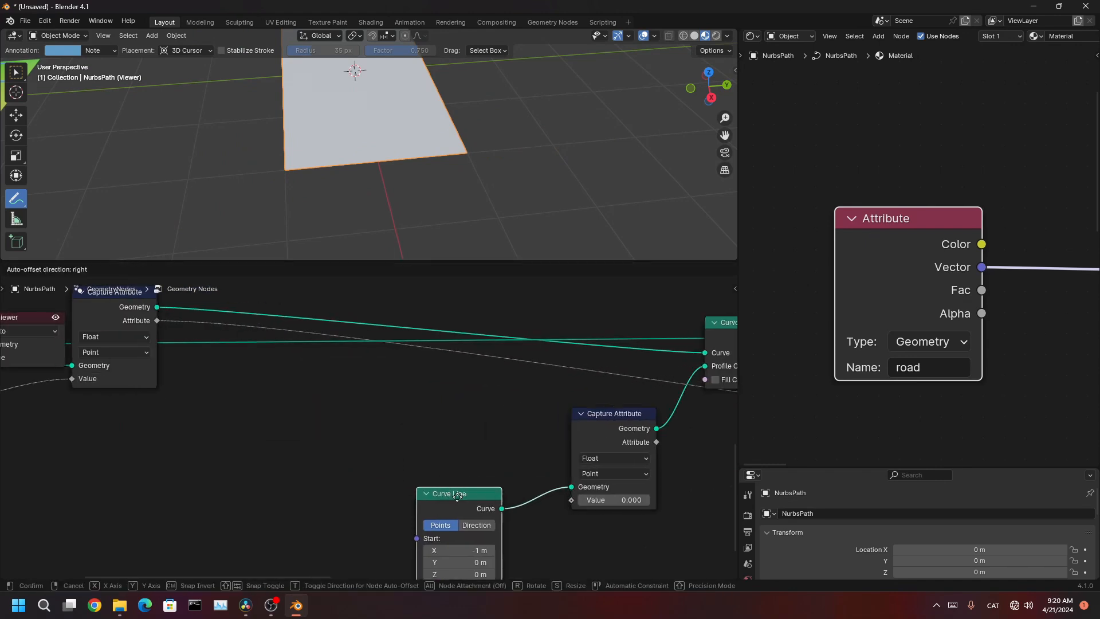
{"action": "middle_click_drag", "start_coordinate": [527, 494], "coordinate": [348, 483]}
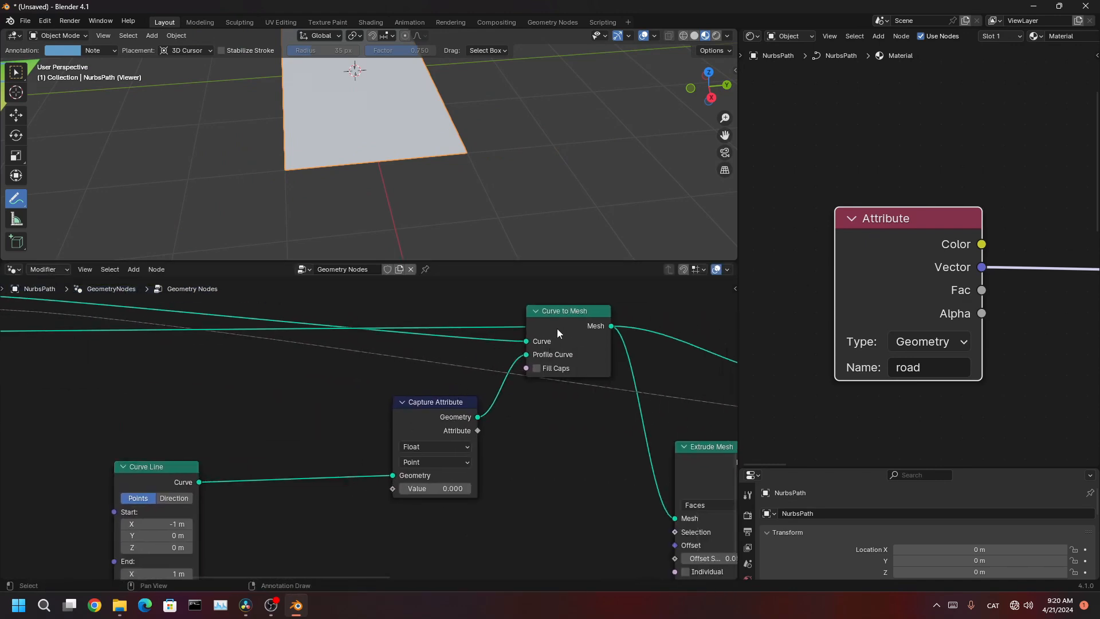
{"action": "left_click_drag", "start_coordinate": [557, 329], "coordinate": [451, 309]}
{"action": "left_click", "coordinate": [407, 414]}
{"action": "key", "text": "shift+d"}
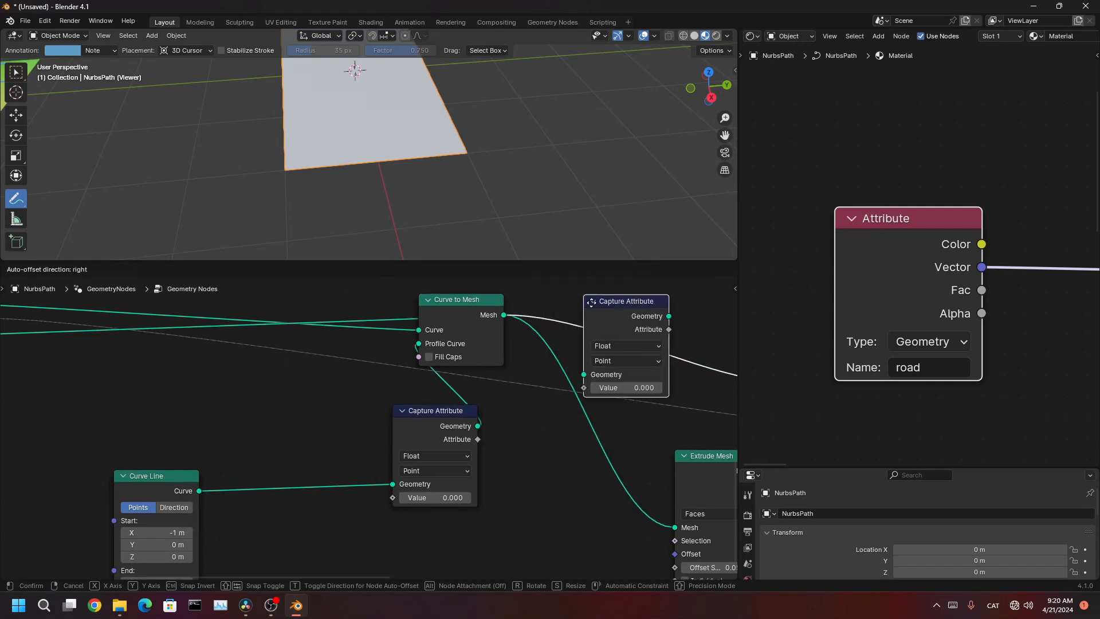
{"action": "right_click", "coordinate": [423, 416]}
{"action": "key", "text": "x"}
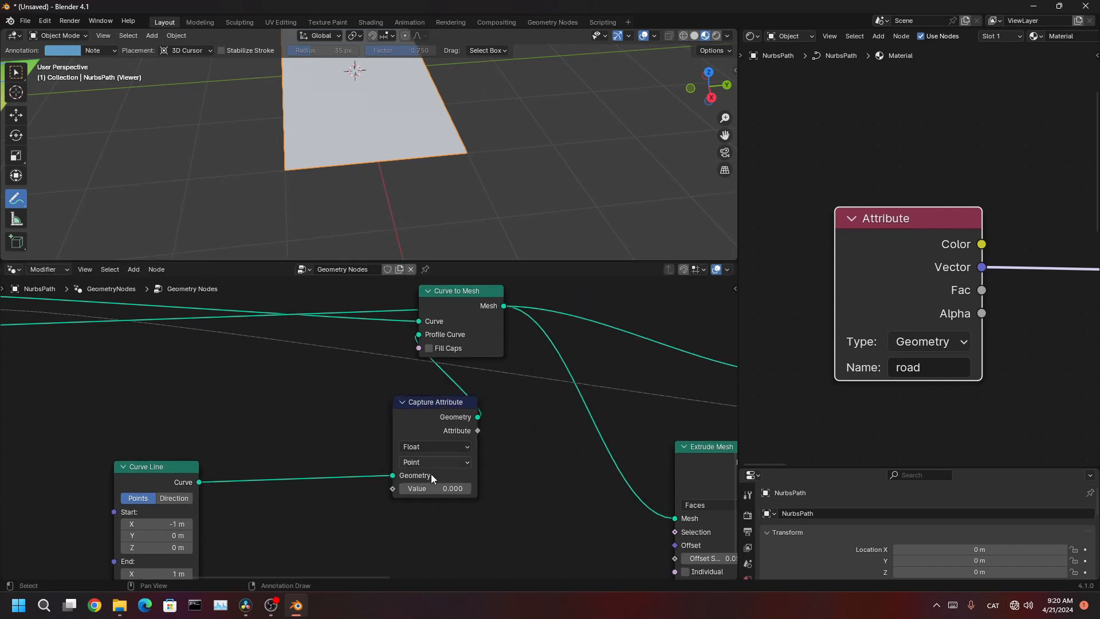
- Reposition the Curve Line node to leave room before the new Capture Attribute node
{"action": "middle_click_drag", "start_coordinate": [195, 503], "coordinate": [315, 477]}
{"action": "left_click_drag", "start_coordinate": [236, 463], "coordinate": [216, 450]}
- Annotate the profile direction with an arrow across the path mesh's near edge, and remove the strokes
{"action": "middle_click_drag", "start_coordinate": [479, 182], "coordinate": [580, 175], "text": "shift"}
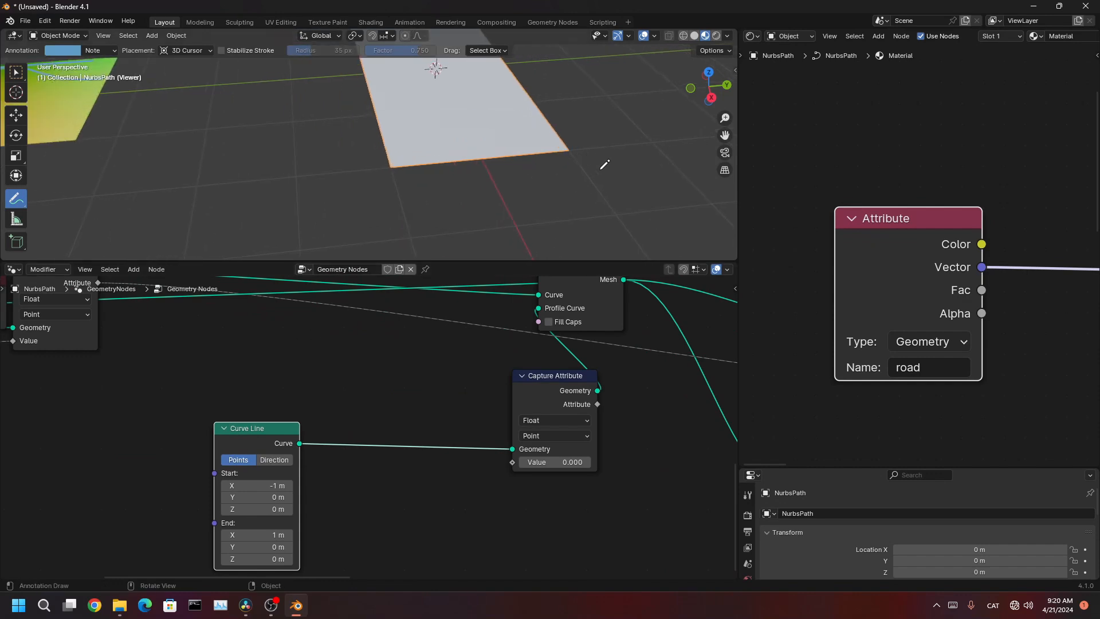
{"action": "left_click_drag", "start_coordinate": [605, 166], "coordinate": [411, 204]}
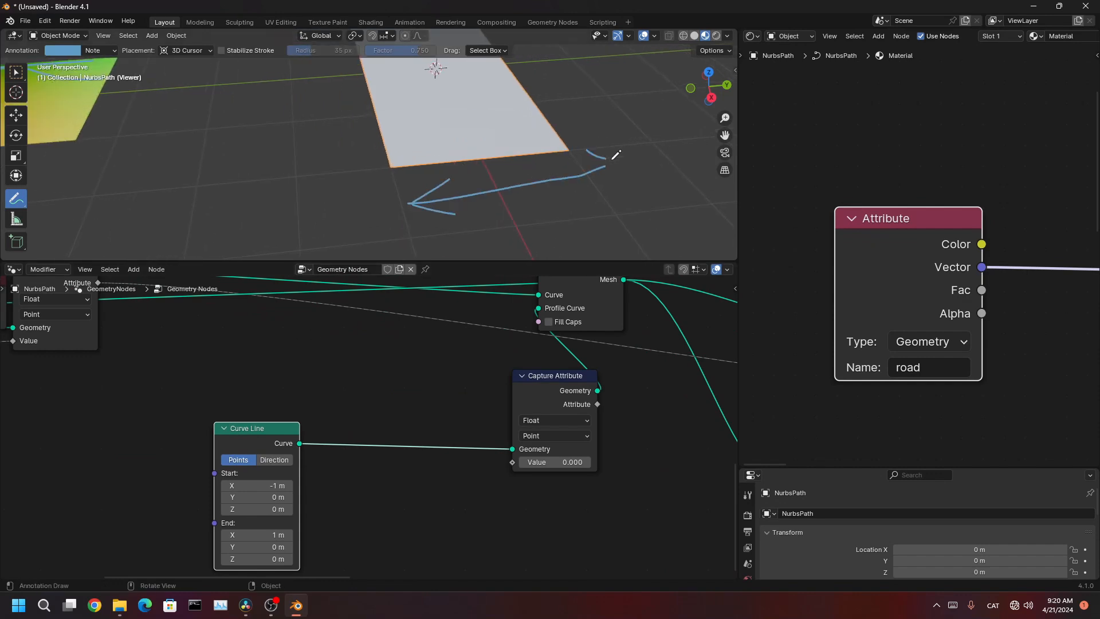
{"action": "key", "text": "ctrl+z"}
{"action": "key", "text": "ctrl+z"}
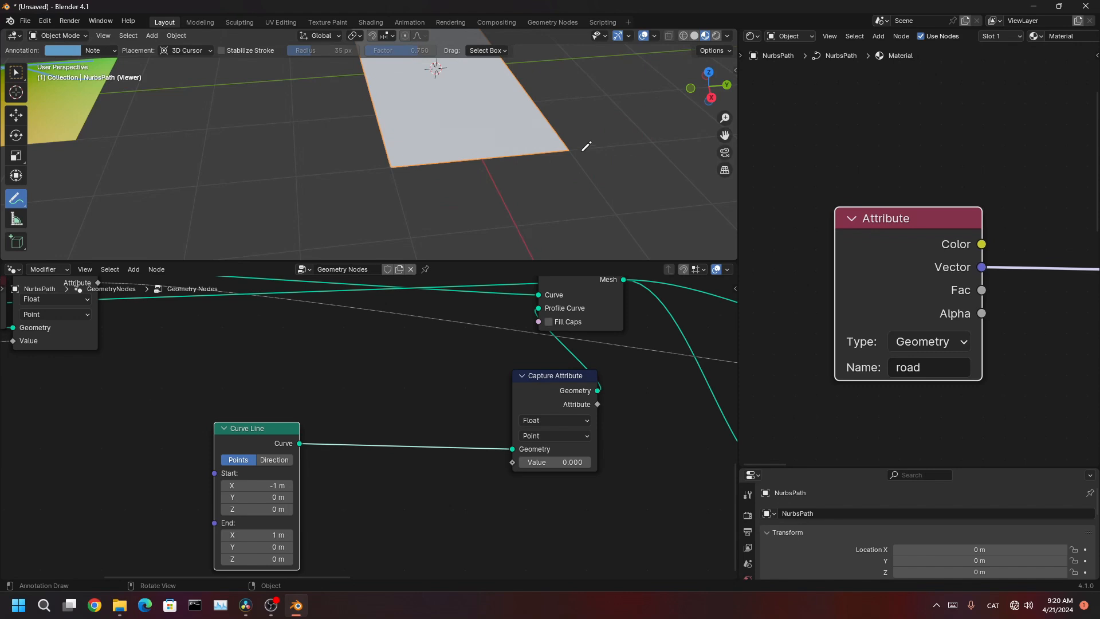
{"action": "mouse_move", "coordinate": [576, 152]}
{"action": "left_mouse_down"}
{"action": "mouse_move", "coordinate": [403, 166]}
{"action": "mouse_move", "coordinate": [449, 191]}
{"action": "left_mouse_up"}
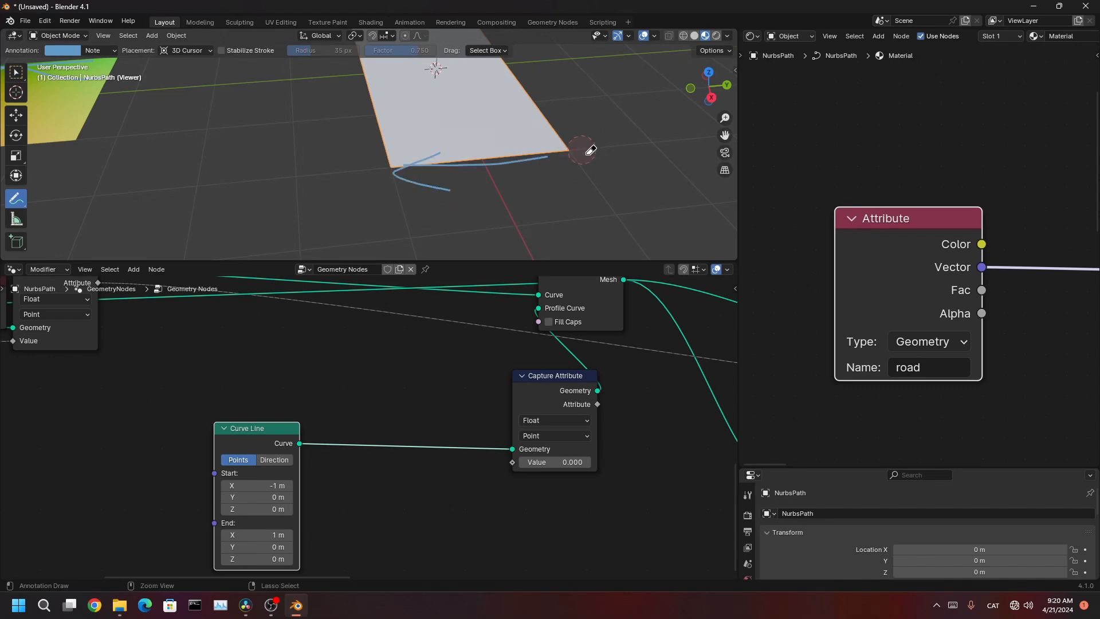
{"action": "mouse_move", "coordinate": [562, 157]}
{"action": "left_mouse_down"}
{"action": "mouse_move", "coordinate": [490, 166]}
{"action": "mouse_move", "coordinate": [640, 174]}
{"action": "mouse_move", "coordinate": [326, 182]}
{"action": "mouse_move", "coordinate": [451, 186]}
{"action": "left_mouse_up"}
- Duplicate the Spline Parameter node and place the copy beside the Curve Line node, below the new Capture Attribute's input link
{"action": "scroll", "coordinate": [472, 418], "scroll_direction": "down", "scroll_amount": 5}
{"action": "middle_click_drag", "start_coordinate": [472, 418], "coordinate": [530, 429]}
{"action": "left_click_drag", "start_coordinate": [536, 421], "coordinate": [508, 435]}
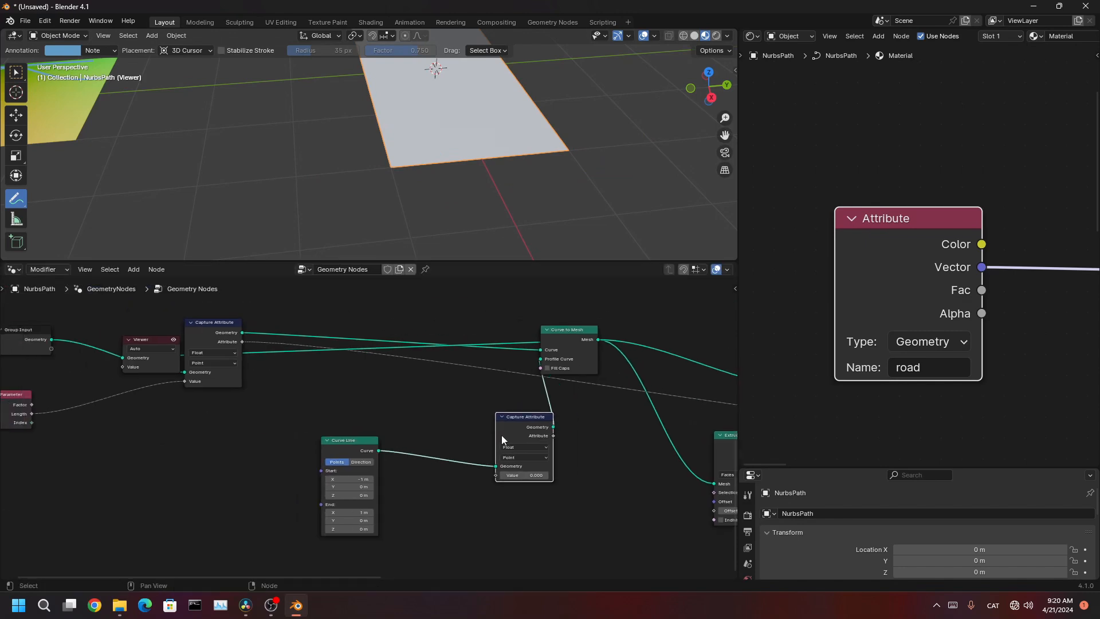
{"action": "middle_click_drag", "start_coordinate": [81, 424], "coordinate": [222, 342]}
{"action": "left_click", "coordinate": [135, 325]}
{"action": "scroll", "coordinate": [297, 387], "scroll_direction": "up", "scroll_amount": 3}
{"action": "key", "text": "ctrl+space"}
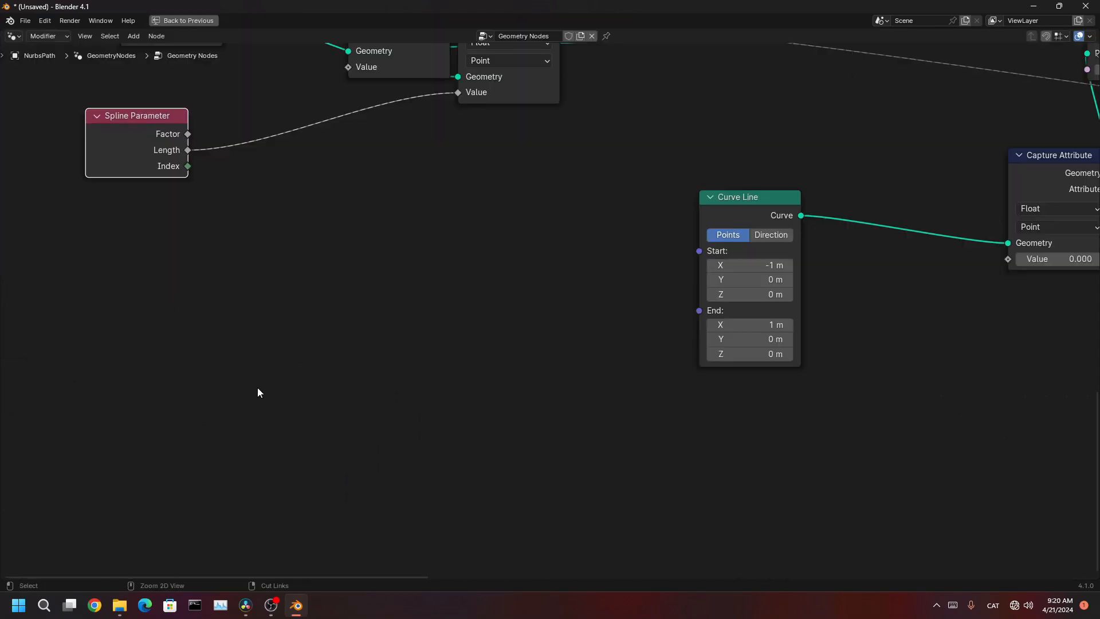
{"action": "scroll", "coordinate": [258, 387], "scroll_direction": "up", "scroll_amount": 2}
{"action": "middle_click_drag", "start_coordinate": [133, 260], "coordinate": [393, 399]}
{"action": "scroll", "coordinate": [495, 359], "scroll_direction": "down", "scroll_amount": 2}
{"action": "middle_click_drag", "start_coordinate": [612, 386], "coordinate": [277, 342]}
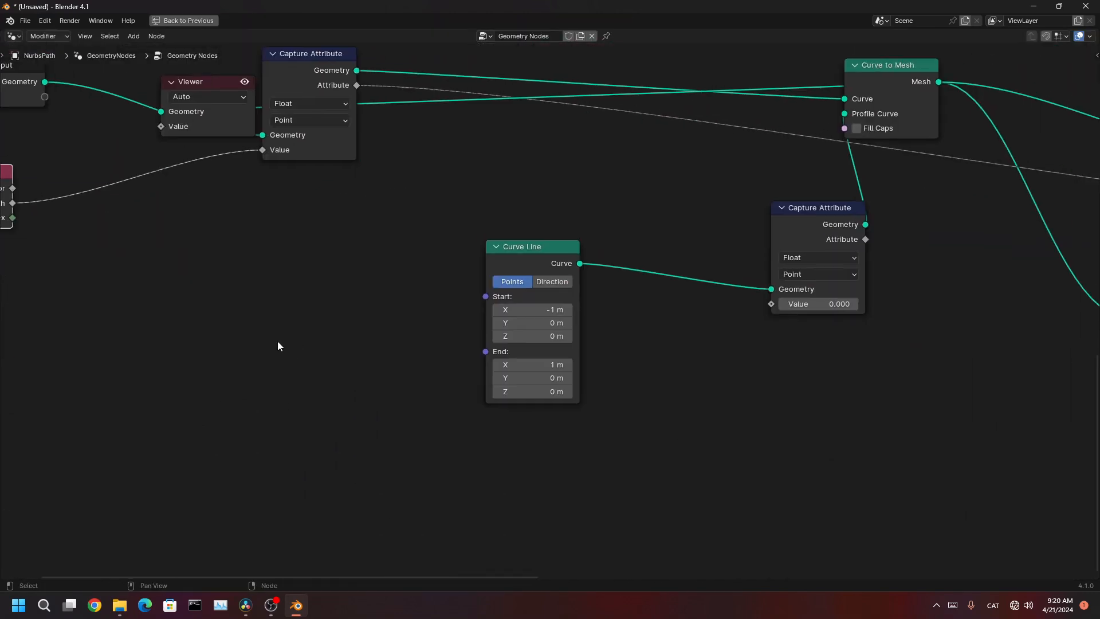
{"action": "key", "text": "shift+d"}
{"action": "left_click", "coordinate": [953, 500]}
- Connect the duplicated Spline Parameter's Factor output to the Value input of the new Capture Attribute node
{"action": "scroll", "coordinate": [820, 402], "scroll_direction": "up", "scroll_amount": 2}
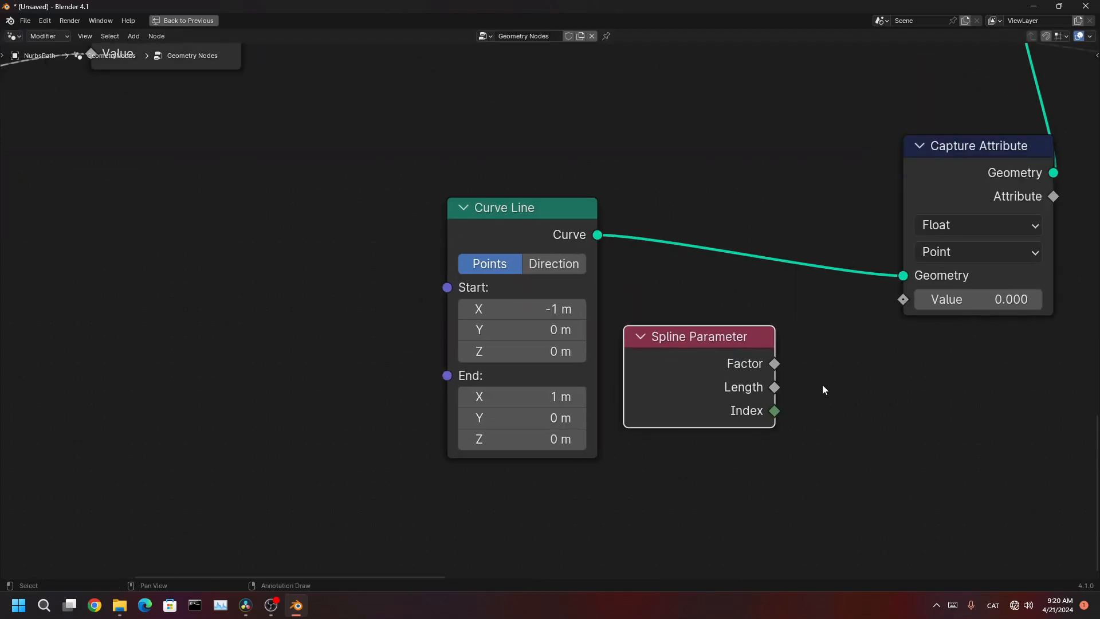
{"action": "middle_click_drag", "start_coordinate": [823, 385], "coordinate": [360, 396]}
{"action": "left_click_drag", "start_coordinate": [413, 378], "coordinate": [551, 309]}
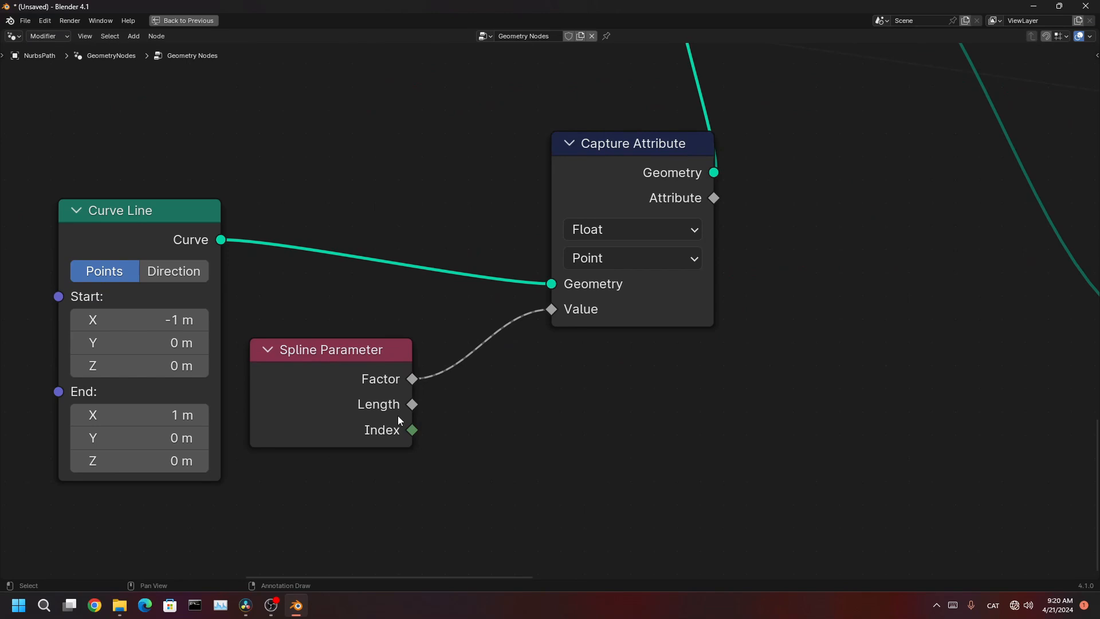
- Connect the new Capture Attribute's Attribute output to the Value input of the Store Named Attribute node
{"action": "scroll", "coordinate": [783, 188], "scroll_direction": "down", "scroll_amount": 13}
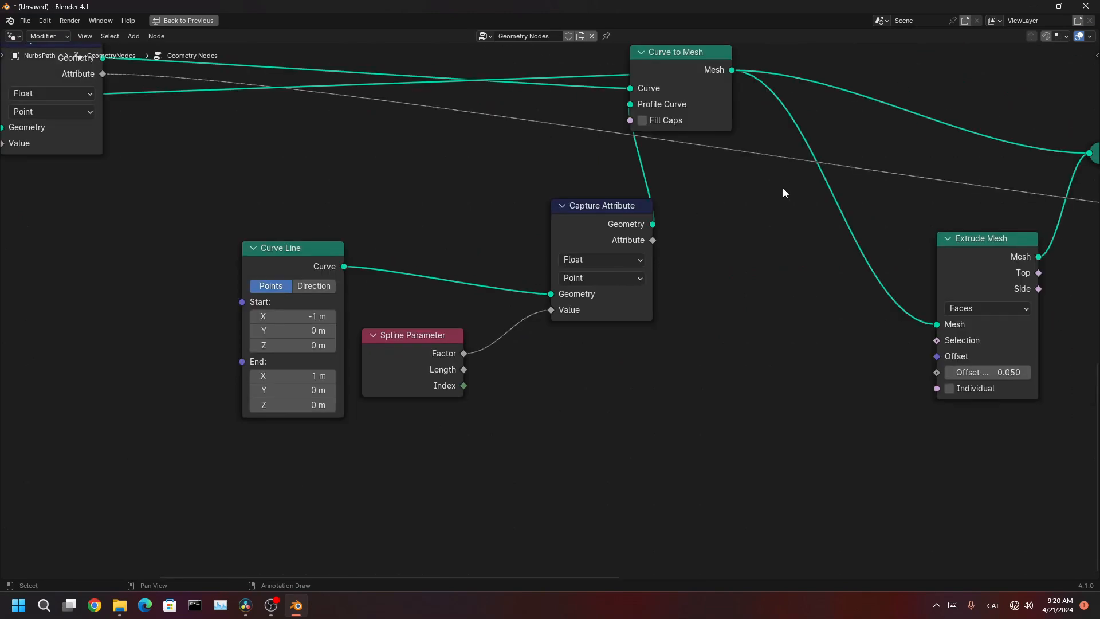
{"action": "middle_click_drag", "start_coordinate": [775, 207], "coordinate": [631, 298]}
{"action": "scroll", "coordinate": [688, 304], "scroll_direction": "up", "scroll_amount": 4}
{"action": "mouse_move", "coordinate": [999, 322]}
{"action": "middle_mouse_down"}
{"action": "mouse_move", "coordinate": [475, 345]}
{"action": "mouse_move", "coordinate": [644, 336]}
{"action": "mouse_move", "coordinate": [691, 316]}
{"action": "middle_mouse_up"}
{"action": "scroll", "coordinate": [474, 345], "scroll_direction": "up", "scroll_amount": 2}
{"action": "mouse_move", "coordinate": [186, 376]}
{"action": "middle_mouse_down"}
{"action": "mouse_move", "coordinate": [354, 361]}
{"action": "mouse_move", "coordinate": [444, 332]}
{"action": "mouse_move", "coordinate": [415, 344]}
{"action": "middle_mouse_up"}
{"action": "left_click_drag", "start_coordinate": [149, 337], "coordinate": [937, 340]}
{"action": "scroll", "coordinate": [401, 422], "scroll_direction": "down", "scroll_amount": 5}
{"action": "middle_click_drag", "start_coordinate": [391, 422], "coordinate": [585, 444]}
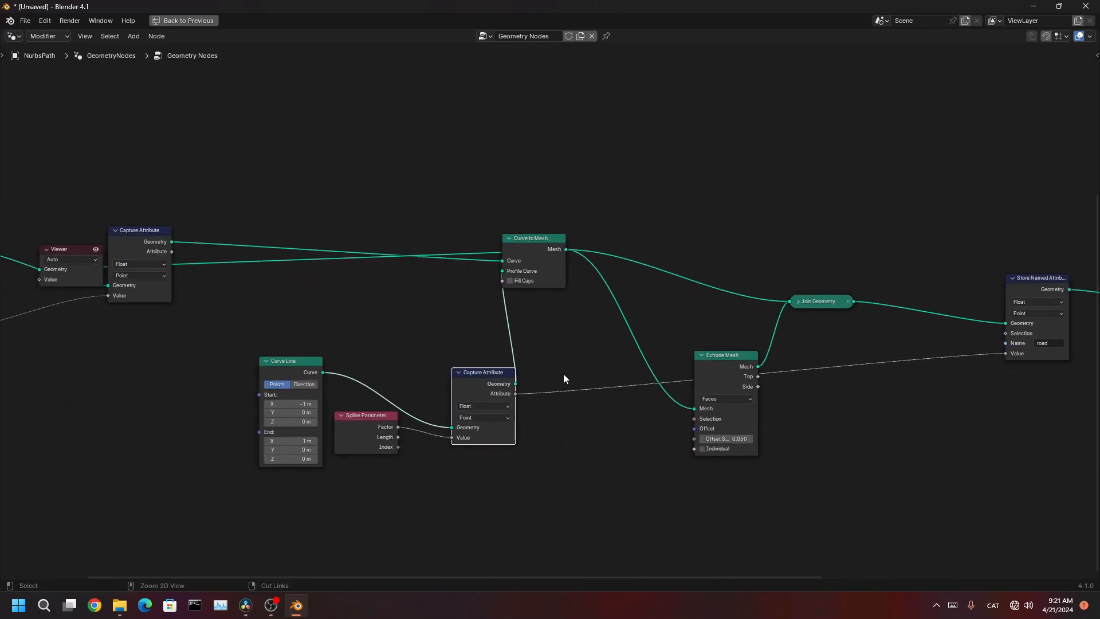
- Cut the link into the Store Named Attribute's Value input and set that node's data type to Vector
{"action": "right_click_drag", "start_coordinate": [563, 374], "coordinate": [589, 442], "text": "ctrl"}
{"action": "scroll", "coordinate": [572, 430], "scroll_direction": "up", "scroll_amount": 5}
{"action": "middle_click_drag", "start_coordinate": [579, 430], "coordinate": [744, 404]}
{"action": "middle_click_drag", "start_coordinate": [684, 420], "coordinate": [321, 435]}
{"action": "middle_click_drag", "start_coordinate": [636, 433], "coordinate": [243, 452]}
{"action": "scroll", "coordinate": [572, 392], "scroll_direction": "up", "scroll_amount": 4}
{"action": "middle_click_drag", "start_coordinate": [572, 392], "coordinate": [454, 405]}
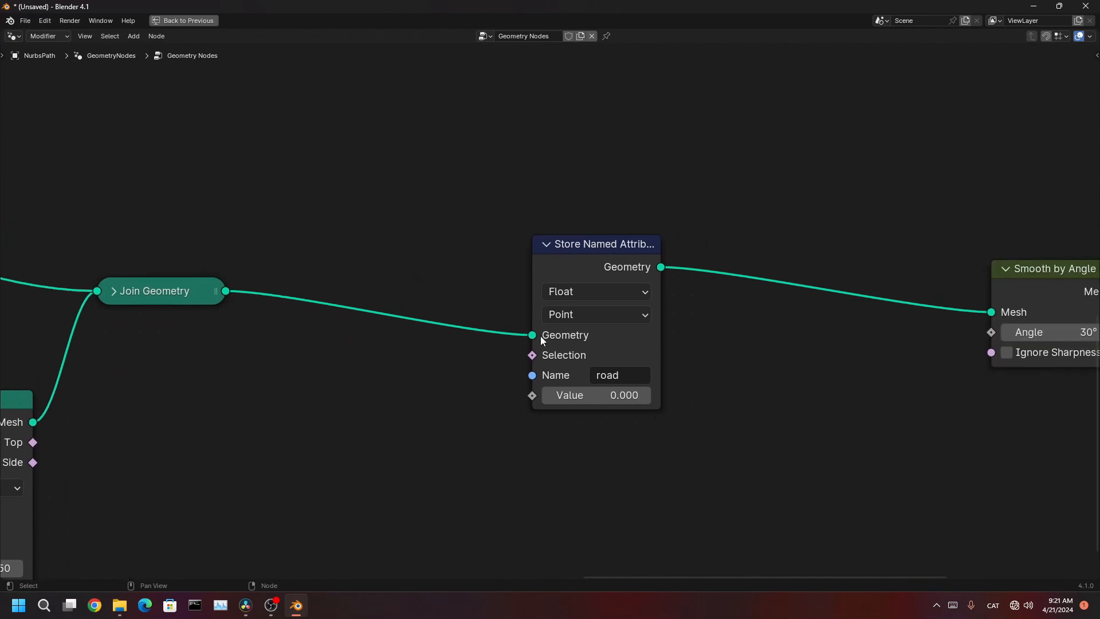
{"action": "left_click", "coordinate": [596, 290]}
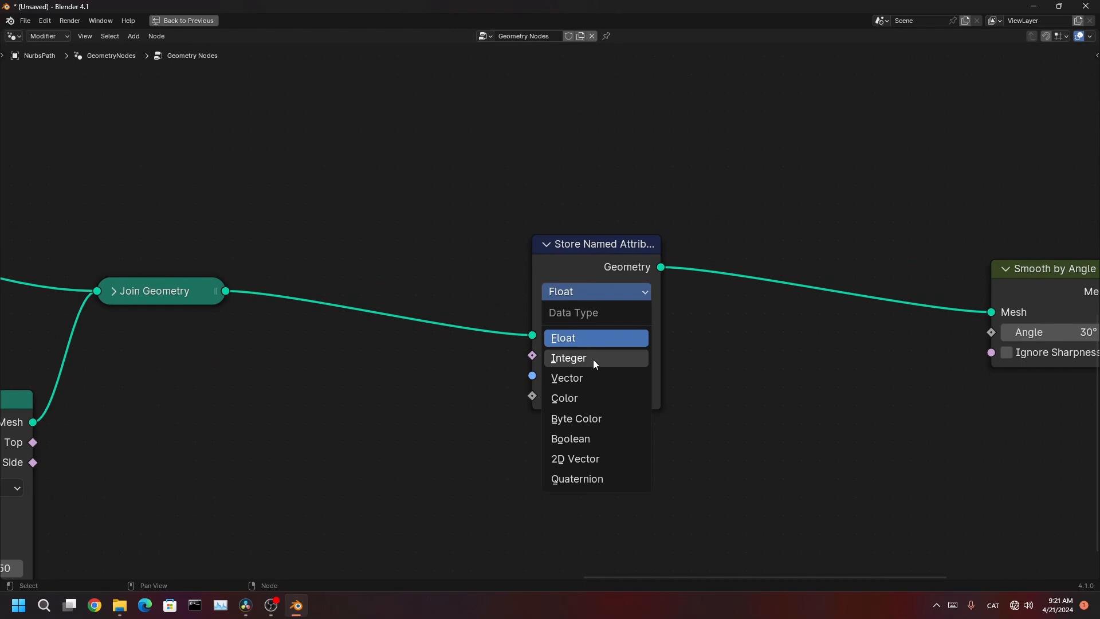
{"action": "left_click", "coordinate": [594, 375]}
{"action": "middle_click_drag", "start_coordinate": [573, 413], "coordinate": [568, 343]}
{"action": "scroll", "coordinate": [650, 393], "scroll_direction": "up", "scroll_amount": 2}
{"action": "scroll", "coordinate": [729, 392], "scroll_direction": "up", "scroll_amount": 1}
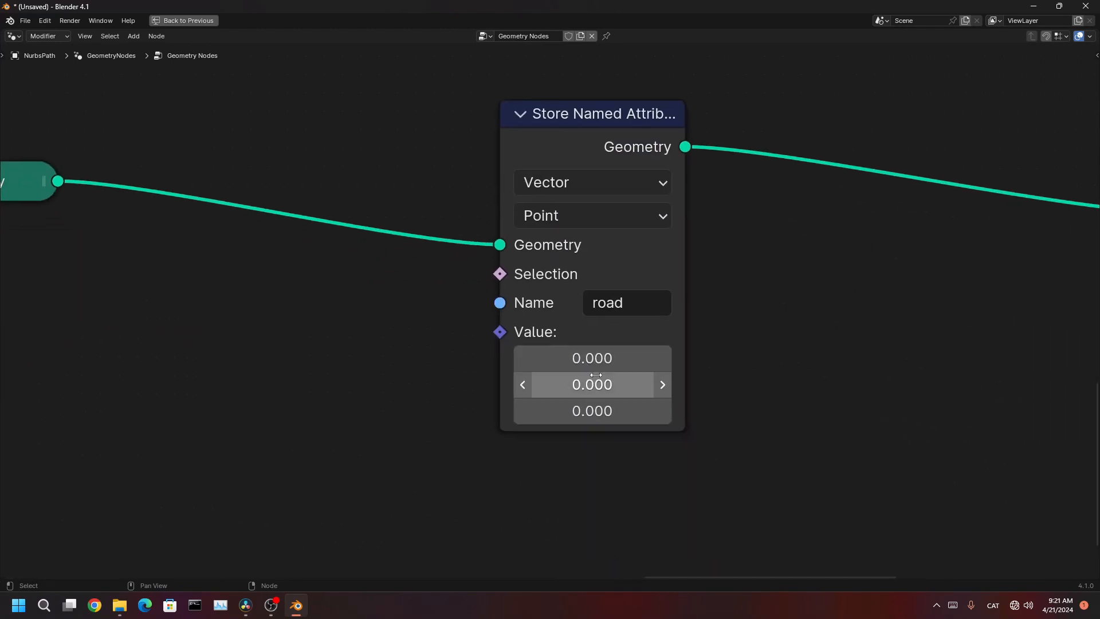
- Add a Combine XYZ node linked to the Value input of Store Named Attribute and place it beside that node
{"action": "left_click_drag", "start_coordinate": [500, 332], "coordinate": [339, 352]}
{"action": "scroll", "coordinate": [525, 368], "scroll_direction": "left", "scroll_amount": 3, "text": "ctrl"}
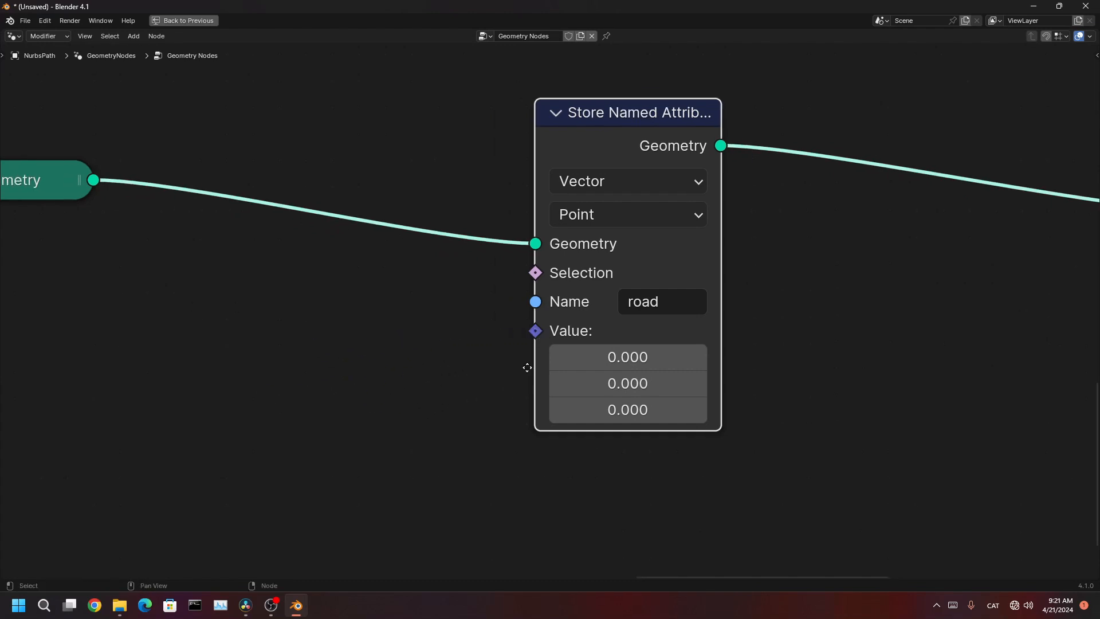
{"action": "left_click_drag", "start_coordinate": [494, 365], "coordinate": [383, 405]}
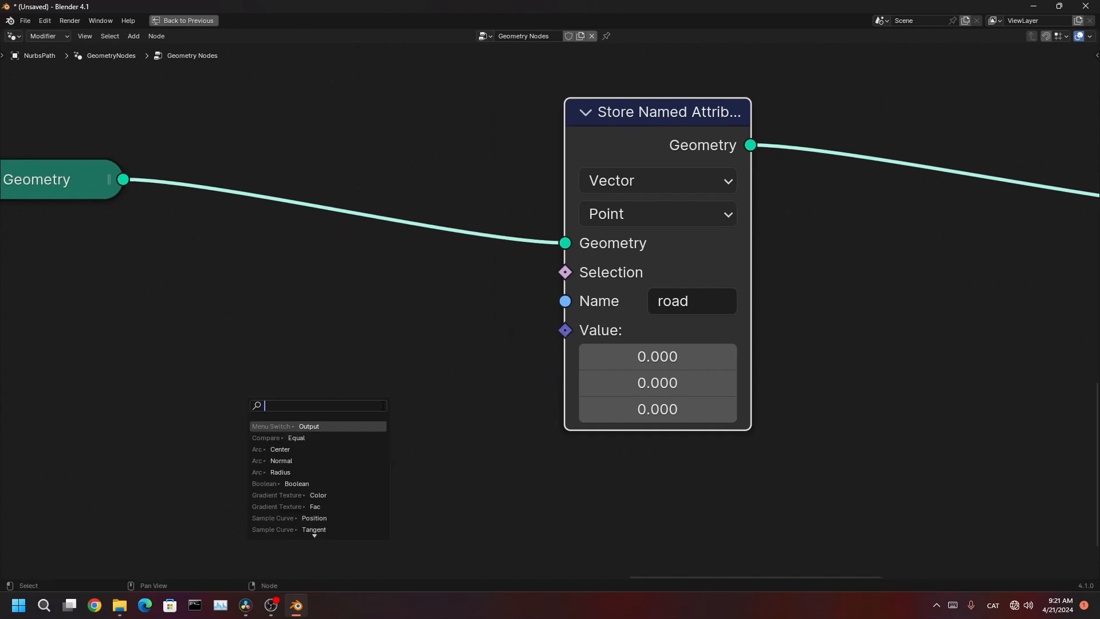
{"action": "type", "text": "combine"}
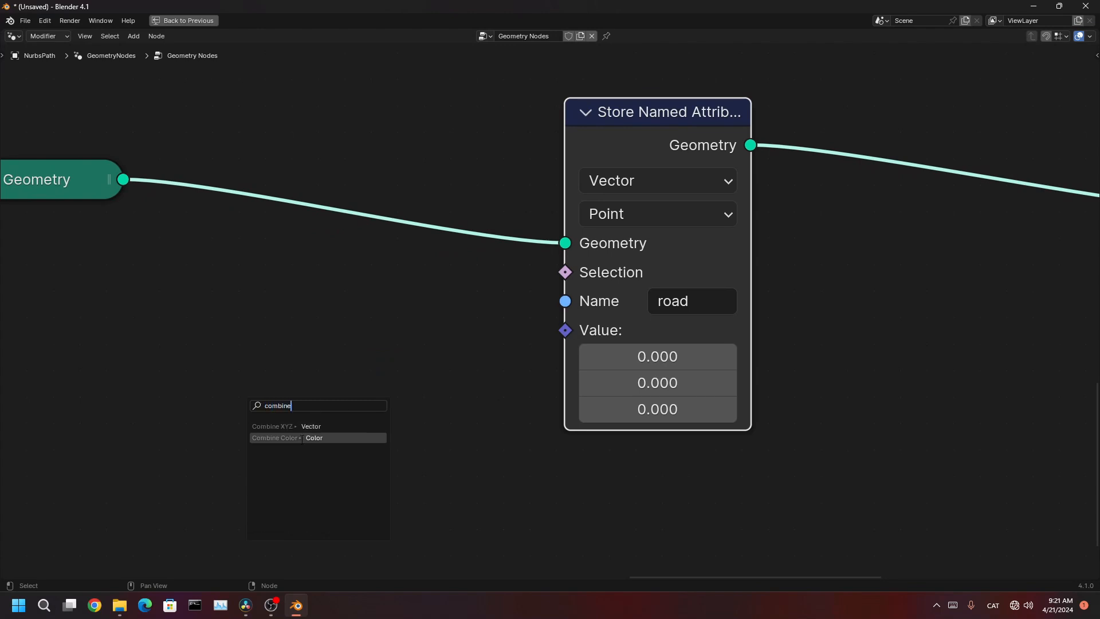
{"action": "left_click", "coordinate": [343, 427]}
{"action": "left_click", "coordinate": [303, 379]}
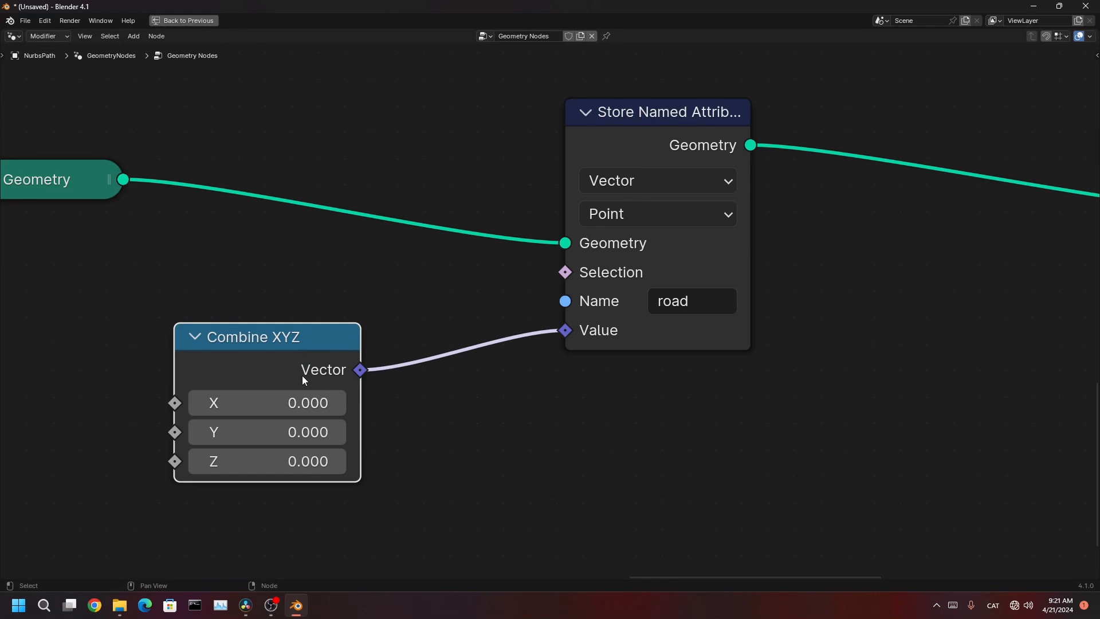
- Connect the Attribute output of the Curve Line's Capture Attribute node to the Y input of Combine XYZ
{"action": "middle_click_drag", "start_coordinate": [302, 377], "coordinate": [489, 364]}
{"action": "middle_click_drag", "start_coordinate": [441, 422], "coordinate": [619, 385]}
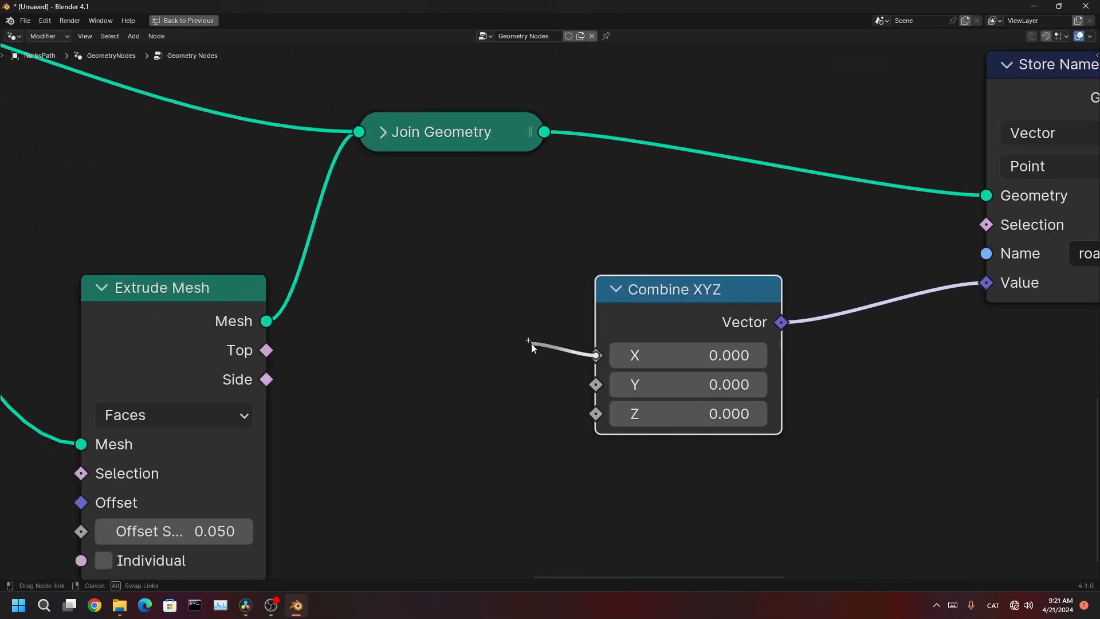
{"action": "left_click", "coordinate": [565, 383]}
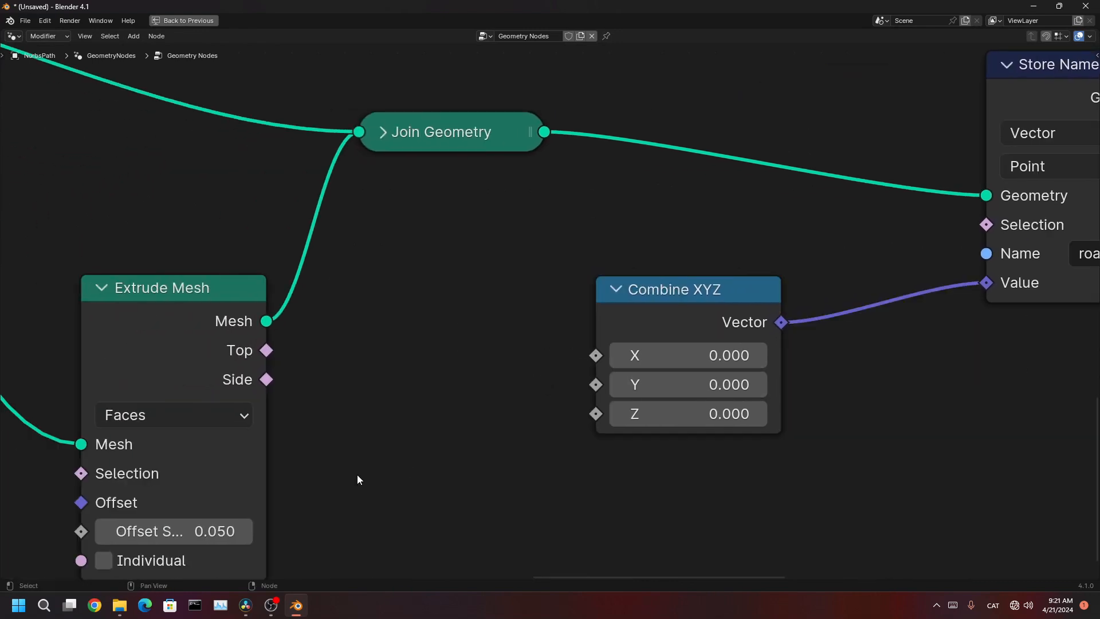
{"action": "scroll", "coordinate": [357, 475], "scroll_direction": "down", "scroll_amount": 7}
{"action": "middle_click_drag", "start_coordinate": [237, 551], "coordinate": [604, 524]}
{"action": "left_click_drag", "start_coordinate": [261, 405], "coordinate": [861, 396]}
{"action": "scroll", "coordinate": [861, 396], "scroll_direction": "down", "scroll_amount": 2}
{"action": "middle_click_drag", "start_coordinate": [253, 341], "coordinate": [415, 376]}
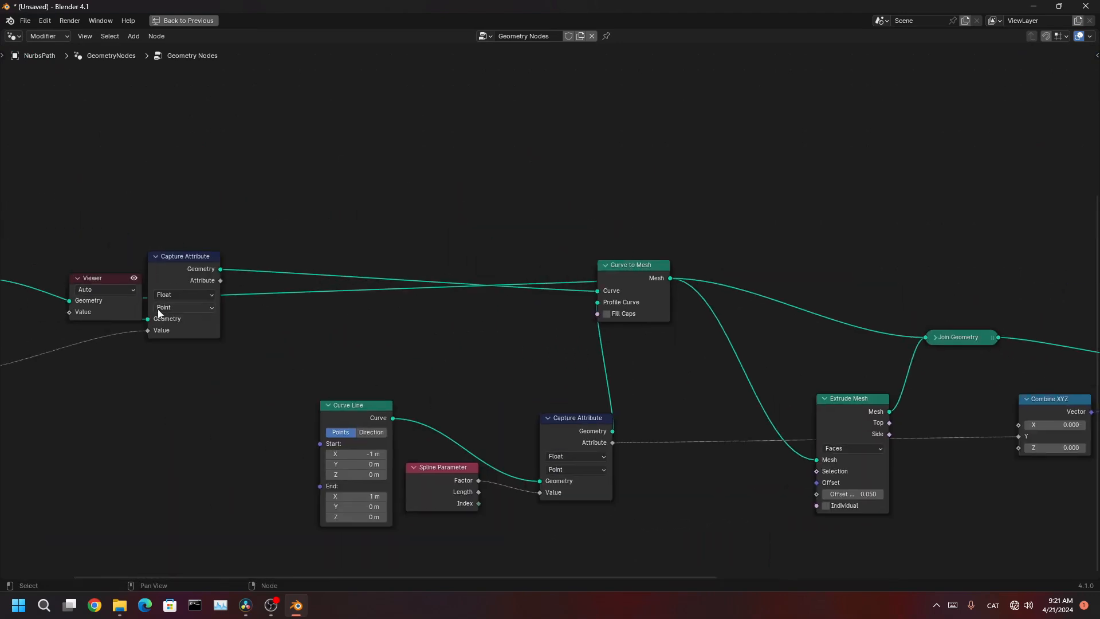
{"action": "left_click_drag", "start_coordinate": [221, 269], "coordinate": [1022, 425]}
{"action": "middle_click_drag", "start_coordinate": [1043, 506], "coordinate": [843, 496]}
{"action": "scroll", "coordinate": [854, 487], "scroll_direction": "up", "scroll_amount": 6}
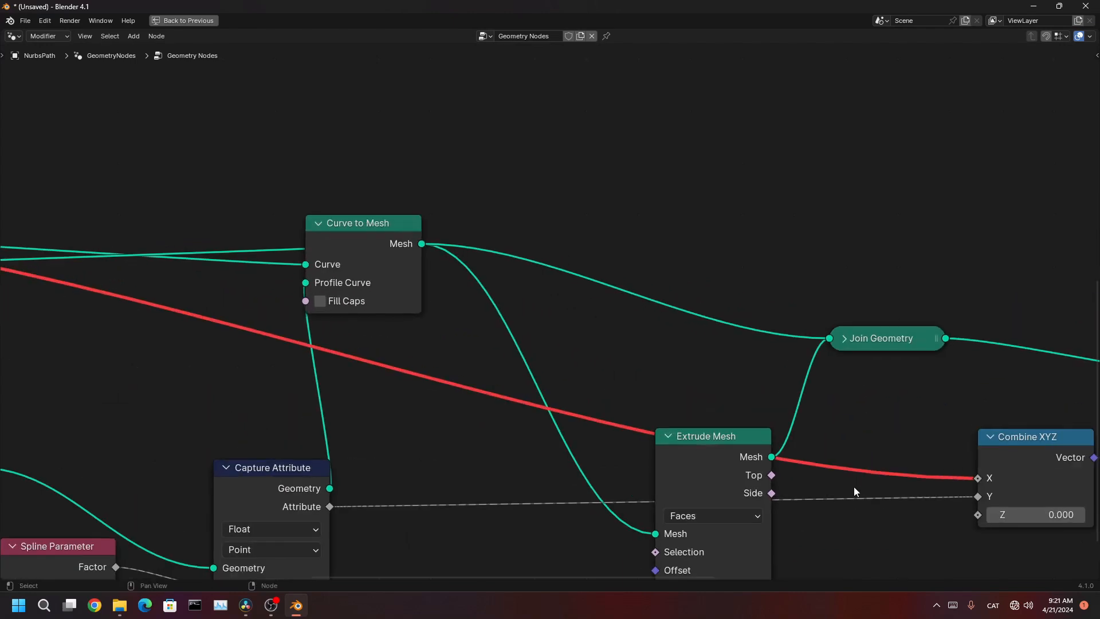
{"action": "middle_click_drag", "start_coordinate": [644, 434], "coordinate": [1099, 423]}
{"action": "middle_click_drag", "start_coordinate": [1, 424], "coordinate": [101, 446]}
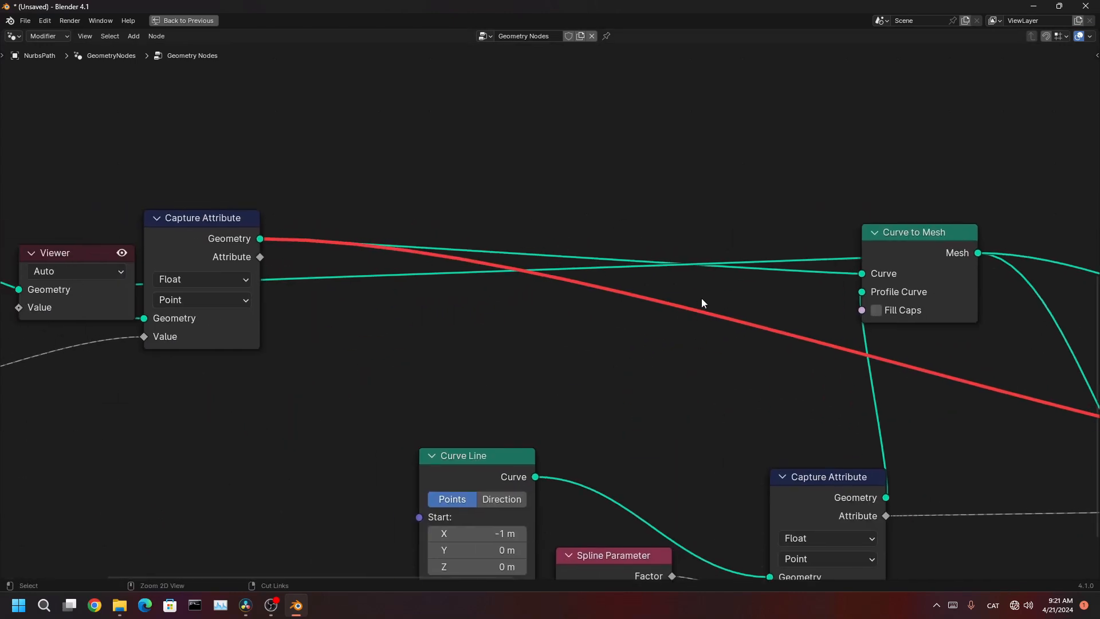
{"action": "right_click_drag", "start_coordinate": [702, 298], "coordinate": [700, 337], "text": "ctrl"}
- Connect the Attribute output of the main path's Capture Attribute node to the X input of Combine XYZ
{"action": "left_click_drag", "start_coordinate": [259, 259], "coordinate": [942, 466]}
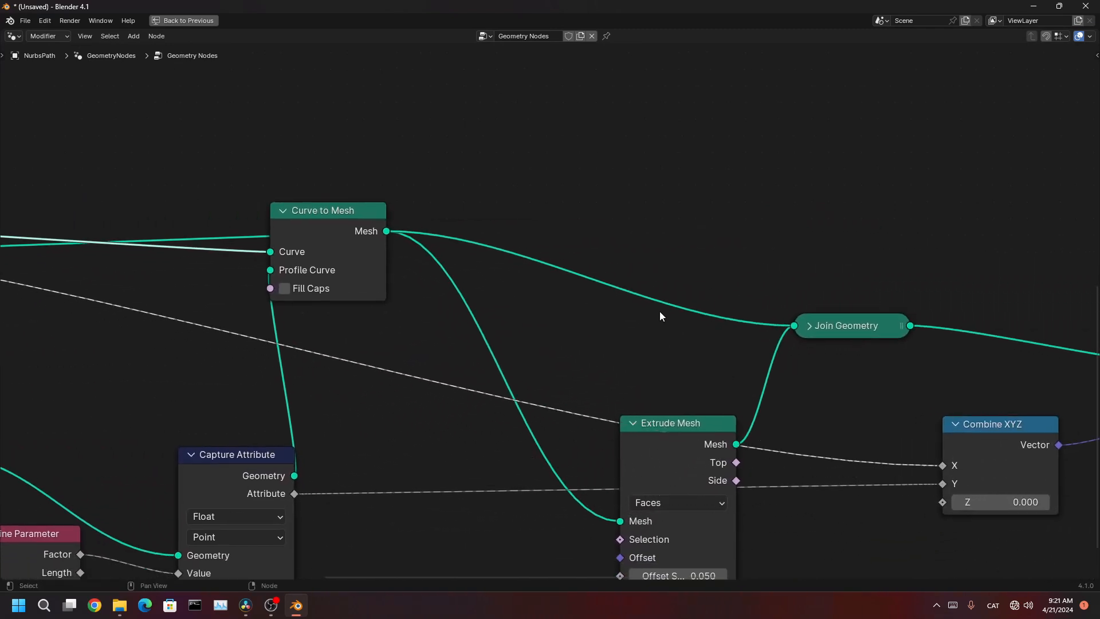
{"action": "scroll", "coordinate": [631, 289], "scroll_direction": "down", "scroll_amount": 10}
{"action": "middle_click_drag", "start_coordinate": [631, 288], "coordinate": [717, 312]}
{"action": "scroll", "coordinate": [745, 381], "scroll_direction": "up", "scroll_amount": 4}
{"action": "middle_click_drag", "start_coordinate": [744, 377], "coordinate": [627, 307]}
{"action": "scroll", "coordinate": [628, 307], "scroll_direction": "up", "scroll_amount": 2}
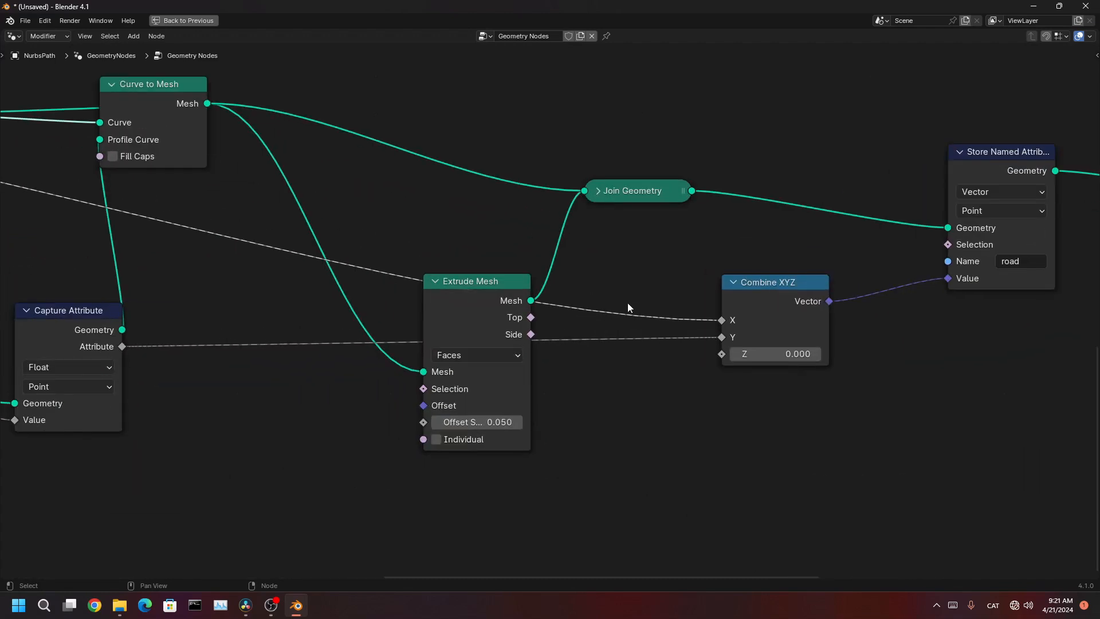
- Add a reroute on the link into Combine XYZ's X input and cut the link between reroute and node
{"action": "right_click_drag", "start_coordinate": [636, 315], "coordinate": [641, 324], "text": "shift"}
{"action": "scroll", "coordinate": [649, 329], "scroll_direction": "up", "scroll_amount": 1}
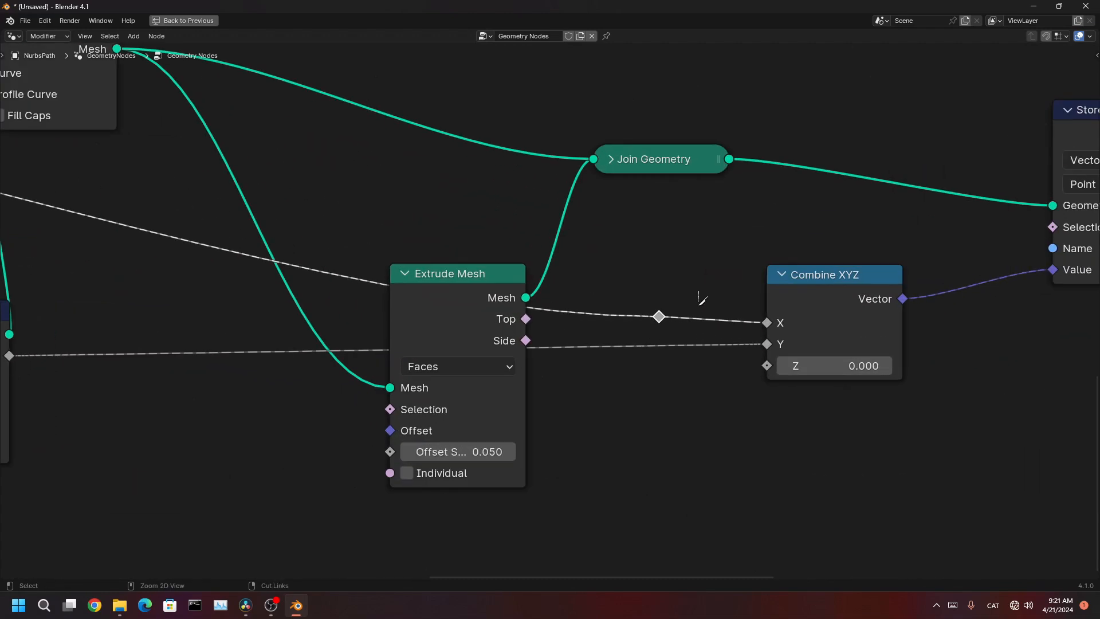
{"action": "right_click_drag", "start_coordinate": [700, 298], "coordinate": [702, 327], "text": "ctrl"}
{"action": "key", "text": "ctrl+space"}
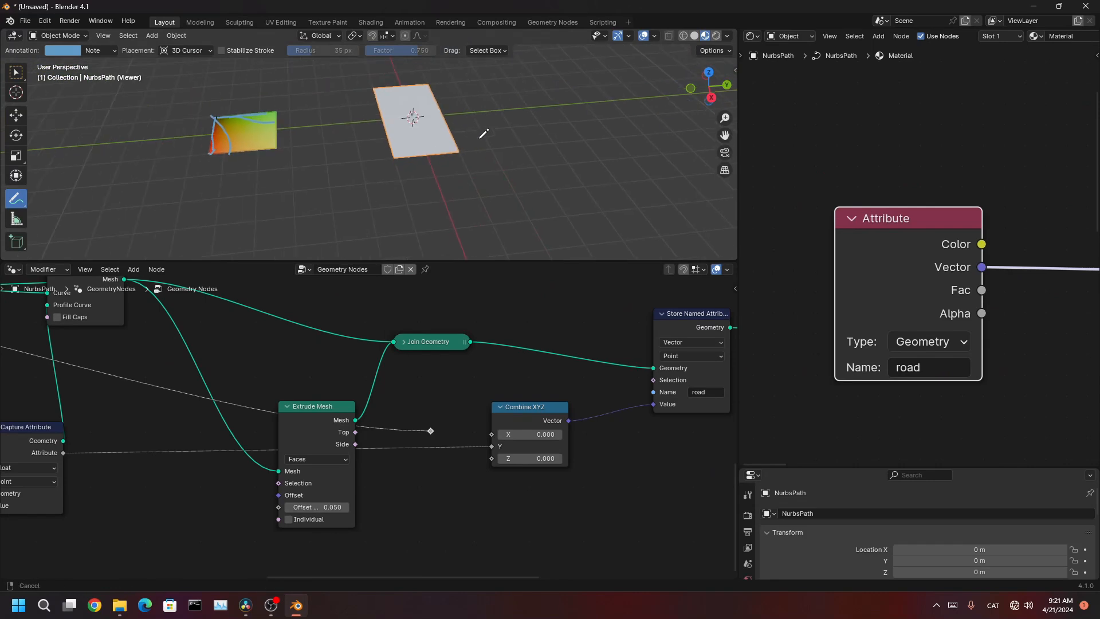
- Preview the Set Material node's output through the Viewer node in the 3D viewport
{"action": "middle_click_drag", "start_coordinate": [480, 139], "coordinate": [511, 149], "text": "shift"}
{"action": "middle_click_drag", "start_coordinate": [554, 200], "coordinate": [452, 183]}
{"action": "scroll", "coordinate": [477, 154], "scroll_direction": "up", "scroll_amount": 3}
{"action": "middle_click_drag", "start_coordinate": [562, 172], "coordinate": [545, 157]}
{"action": "scroll", "coordinate": [516, 157], "scroll_direction": "down", "scroll_amount": 3}
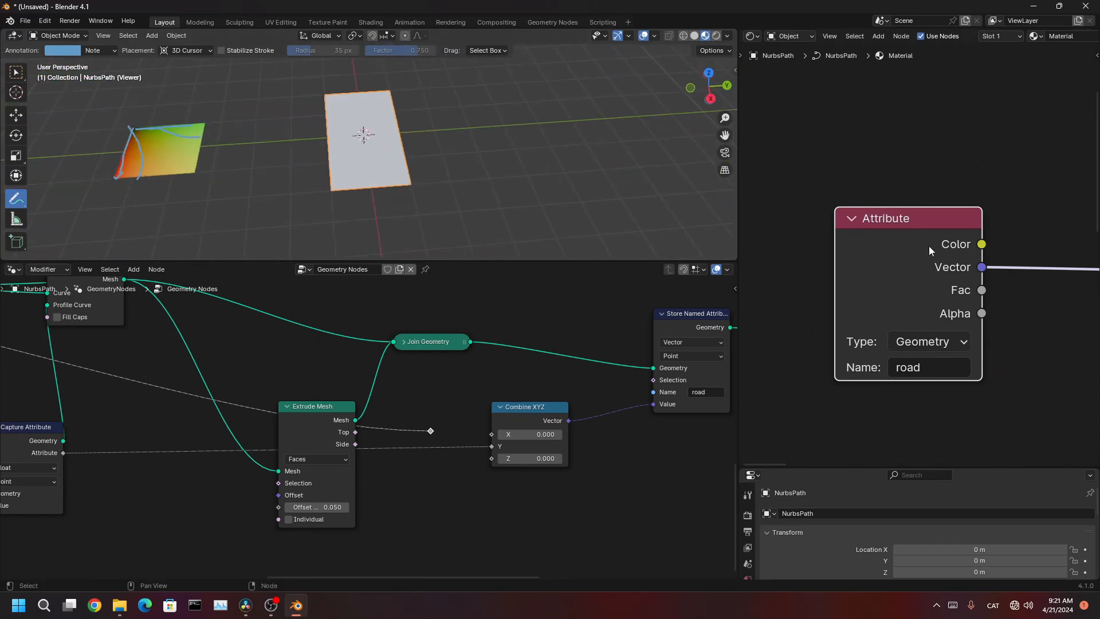
{"action": "middle_click_drag", "start_coordinate": [659, 395], "coordinate": [175, 482]}
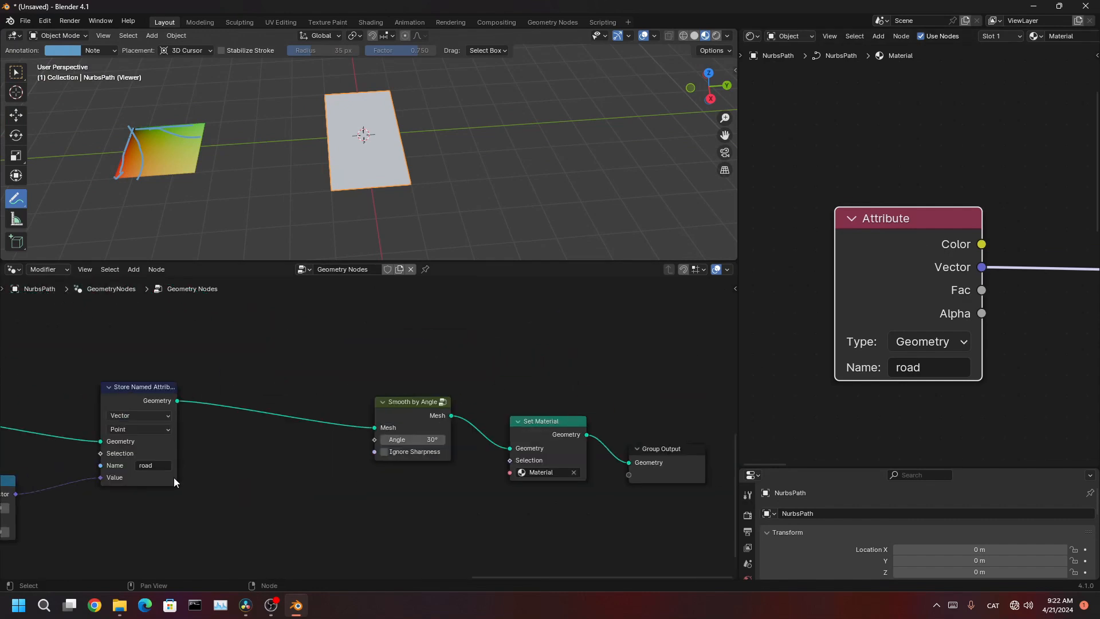
{"action": "scroll", "coordinate": [376, 464], "scroll_direction": "down", "scroll_amount": 4}
{"action": "middle_click_drag", "start_coordinate": [384, 470], "coordinate": [287, 446]}
{"action": "scroll", "coordinate": [358, 426], "scroll_direction": "up", "scroll_amount": 6}
{"action": "left_click", "coordinate": [423, 402], "text": "ctrl+shift"}
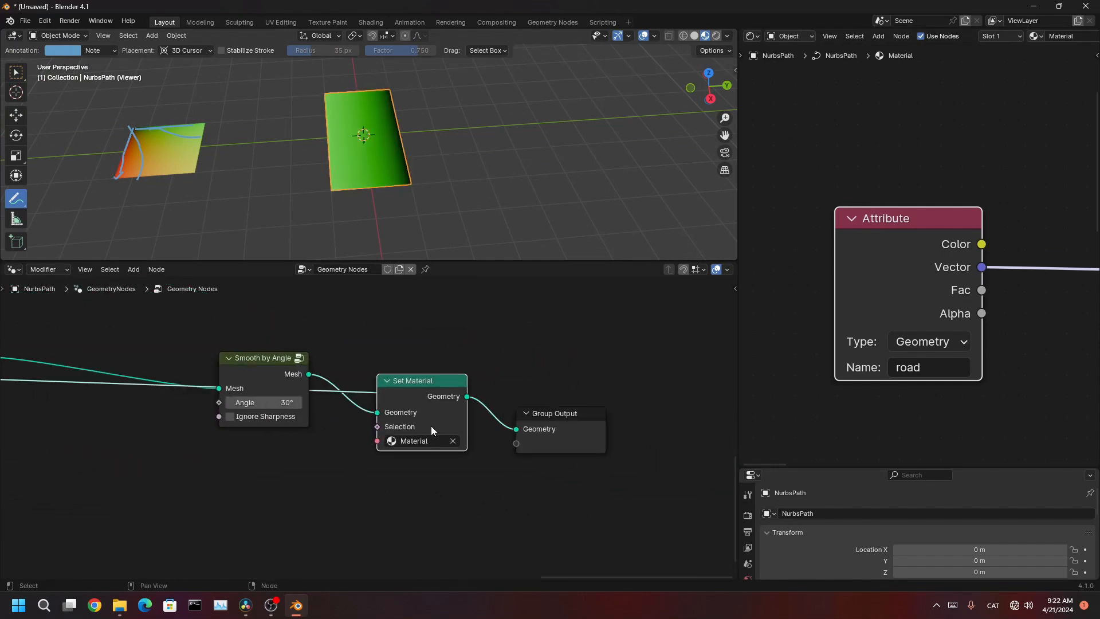
- Examine the stored Y gradient across the road's width in the 3D viewport
{"action": "middle_click_drag", "start_coordinate": [280, 374], "coordinate": [396, 396]}
{"action": "scroll", "coordinate": [405, 138], "scroll_direction": "up", "scroll_amount": 5}
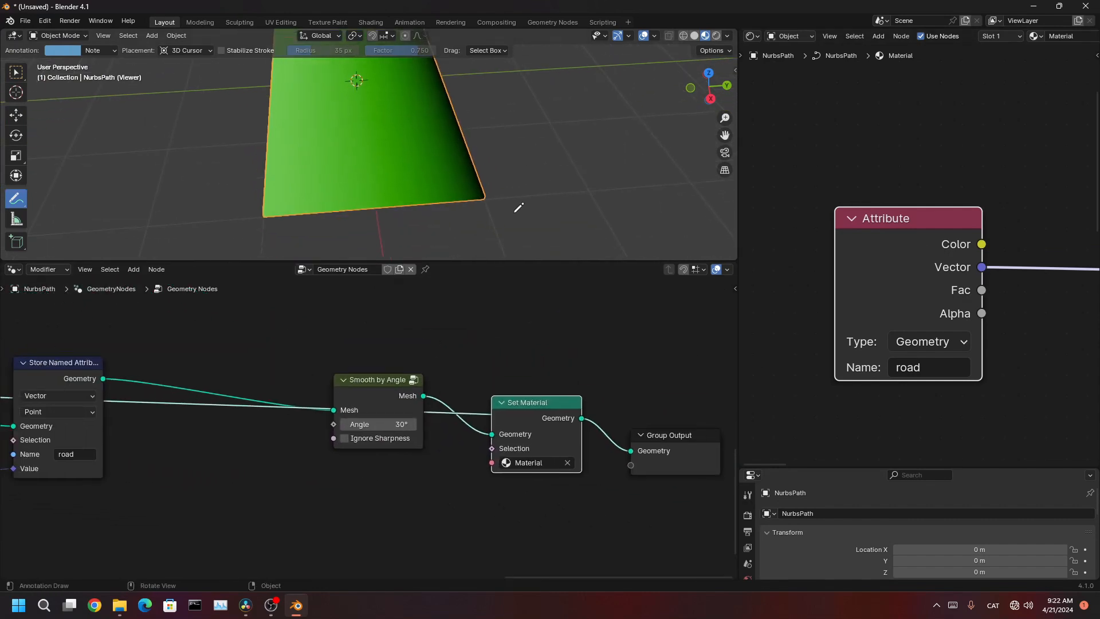
{"action": "scroll", "coordinate": [355, 210], "scroll_direction": "down", "scroll_amount": 2}
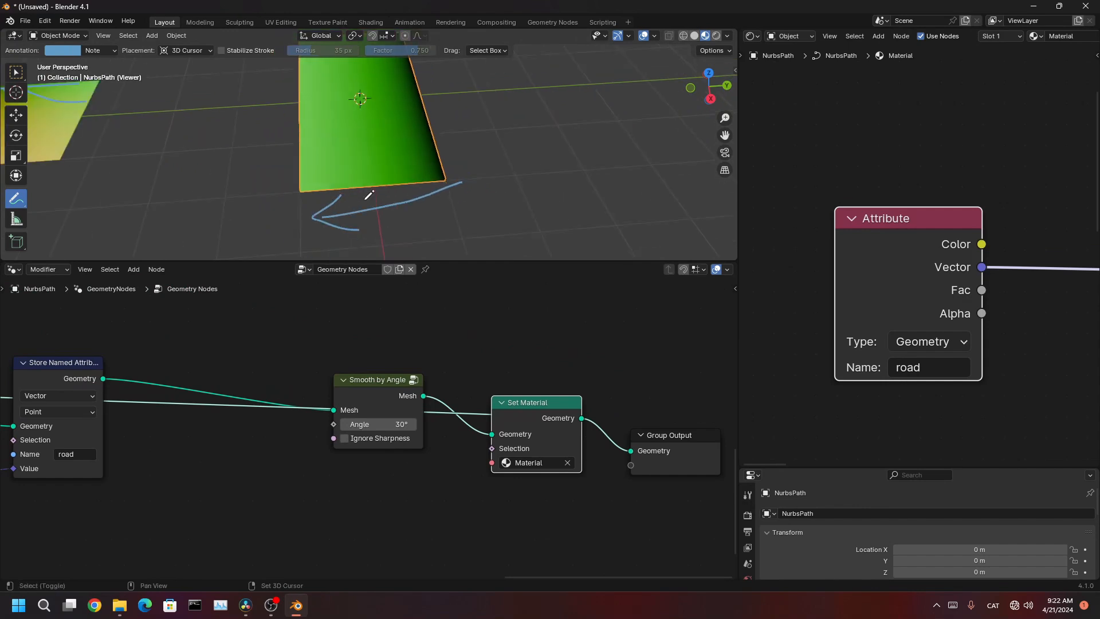
{"action": "middle_click_drag", "start_coordinate": [361, 201], "coordinate": [459, 247], "text": "shift"}
{"action": "scroll", "coordinate": [550, 178], "scroll_direction": "up", "scroll_amount": 3}
{"action": "middle_click_drag", "start_coordinate": [561, 182], "coordinate": [444, 159], "text": "shift"}
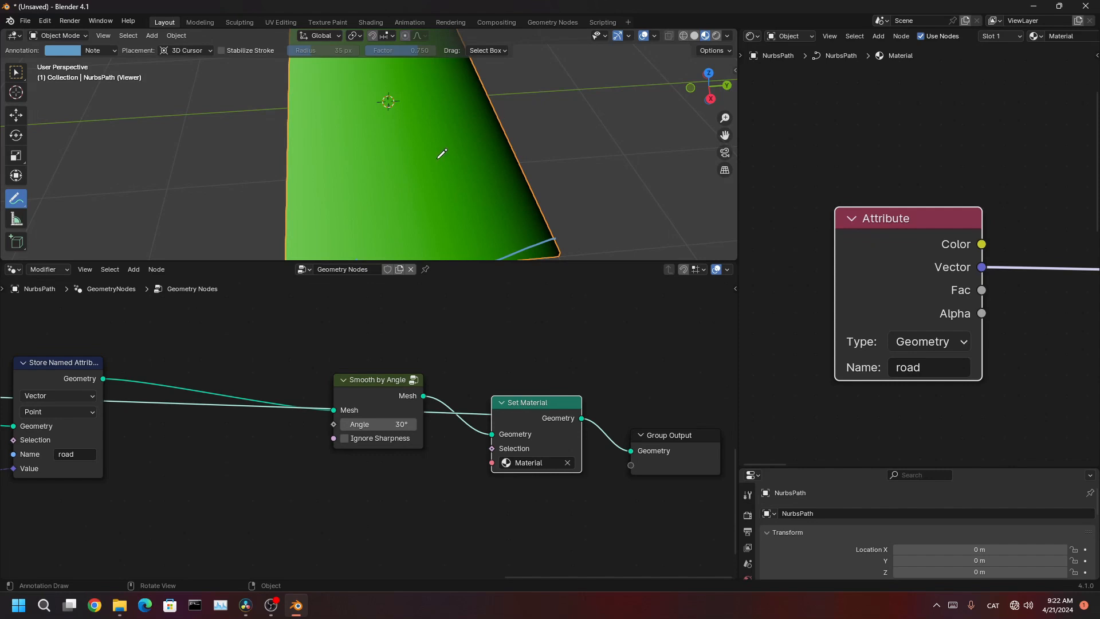
{"action": "scroll", "coordinate": [442, 153], "scroll_direction": "down", "scroll_amount": 4}
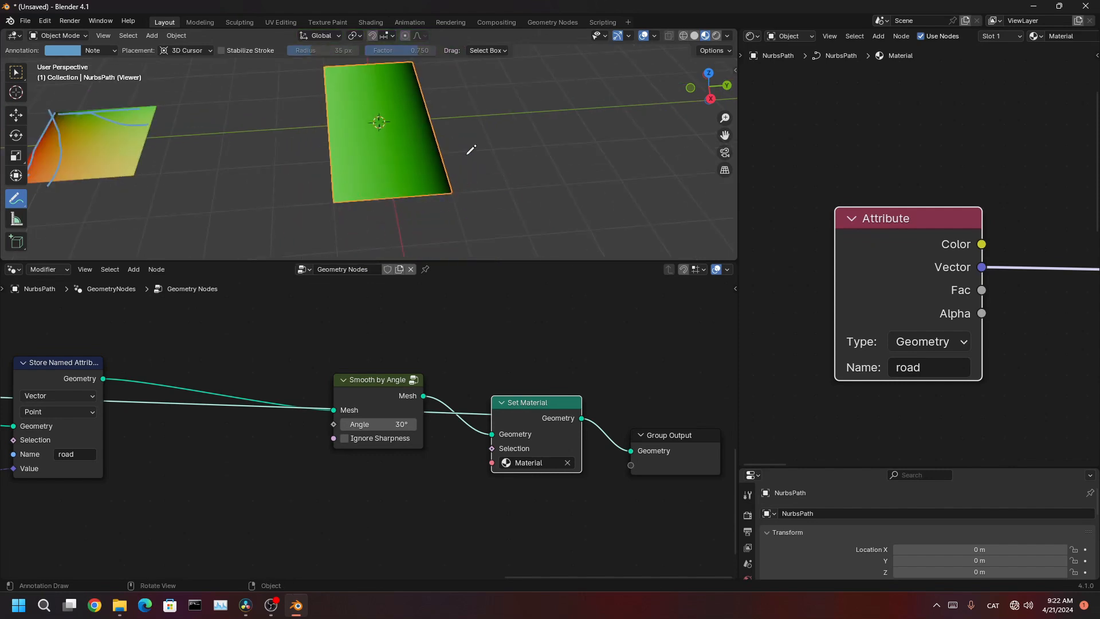
{"action": "scroll", "coordinate": [468, 154], "scroll_direction": "up", "scroll_amount": 2}
- Reconnect the reroute on the path attribute link to the X input of Combine XYZ
{"action": "middle_click_drag", "start_coordinate": [391, 439], "coordinate": [439, 447]}
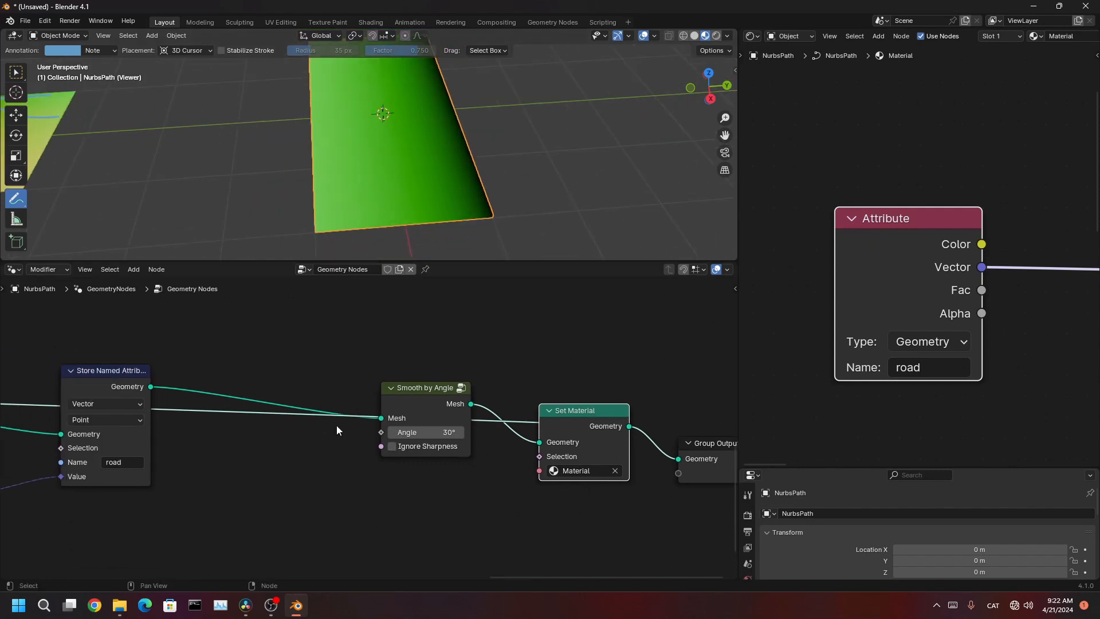
{"action": "mouse_move", "coordinate": [177, 459]}
{"action": "middle_mouse_down"}
{"action": "mouse_move", "coordinate": [312, 486]}
{"action": "mouse_move", "coordinate": [395, 474]}
{"action": "middle_mouse_up"}
{"action": "scroll", "coordinate": [196, 461], "scroll_direction": "down", "scroll_amount": 1}
{"action": "middle_click_drag", "start_coordinate": [184, 502], "coordinate": [284, 431]}
{"action": "scroll", "coordinate": [339, 495], "scroll_direction": "up", "scroll_amount": 1}
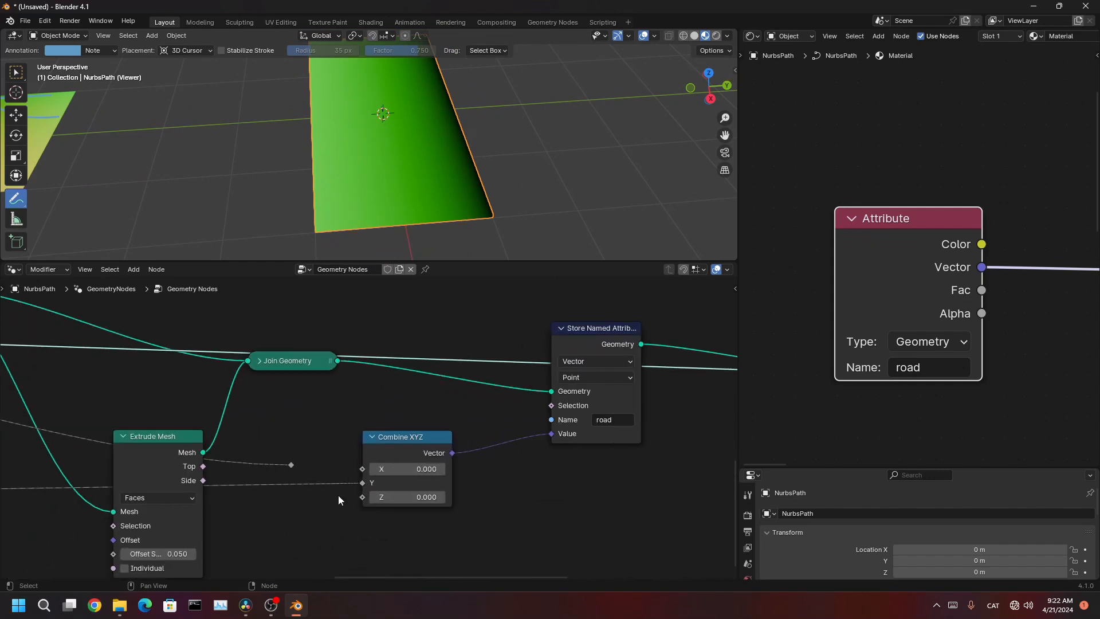
{"action": "left_click_drag", "start_coordinate": [292, 466], "coordinate": [364, 470]}
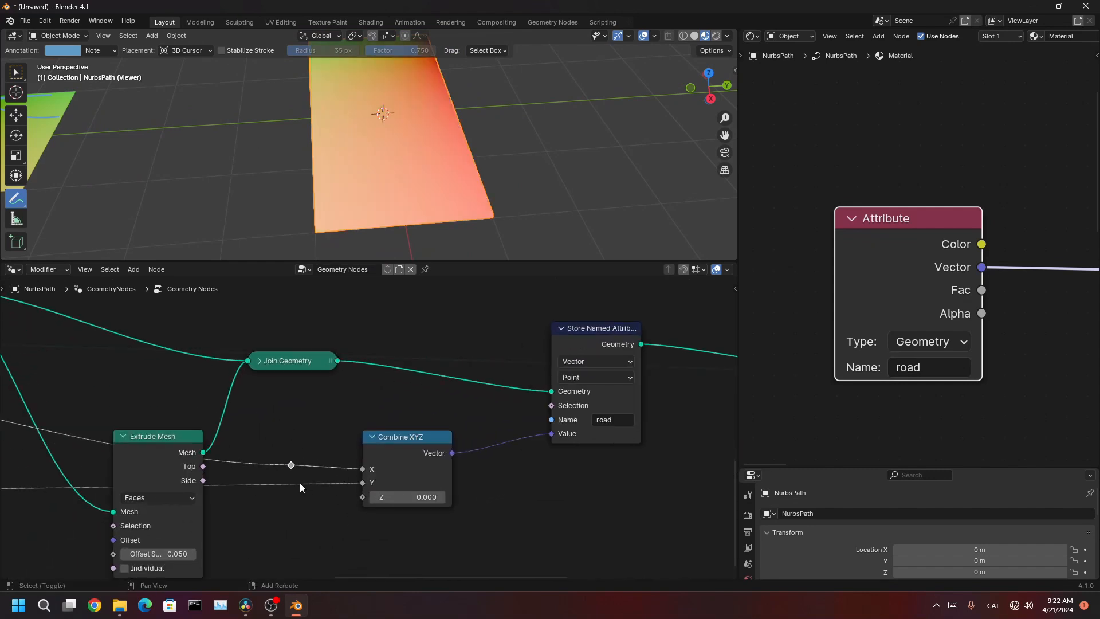
- Examine the stored X gradient alone along the road's length in the enlarged 3D viewport
{"action": "middle_click_drag", "start_coordinate": [436, 189], "coordinate": [570, 179]}
{"action": "key", "text": "ctrl+space"}
{"action": "middle_click_drag", "start_coordinate": [794, 413], "coordinate": [690, 281]}
{"action": "scroll", "coordinate": [710, 406], "scroll_direction": "up", "scroll_amount": 3}
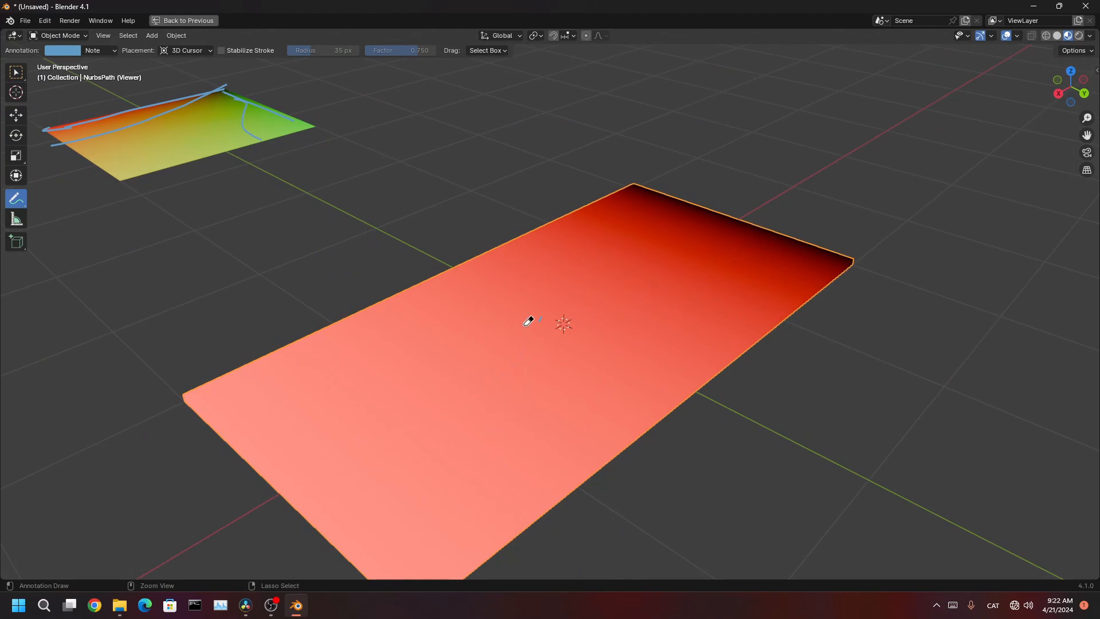
- Reconnect the reroute on the profile attribute link to the Y input of Combine XYZ
{"action": "key", "text": "ctrl+space"}
{"action": "scroll", "coordinate": [384, 460], "scroll_direction": "up", "scroll_amount": 4}
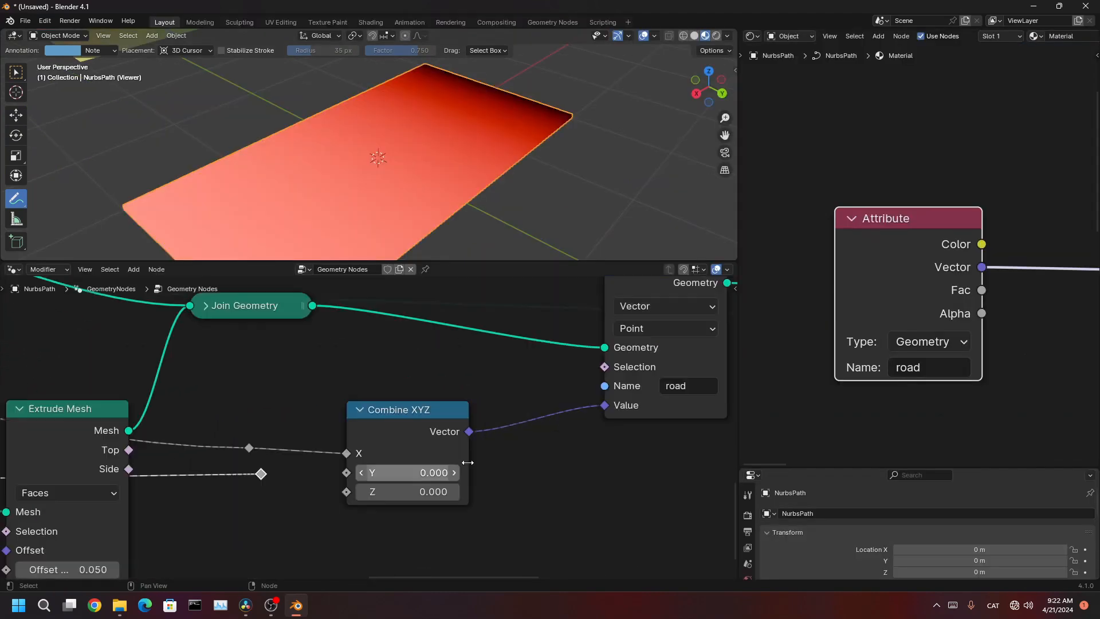
{"action": "left_click_drag", "start_coordinate": [380, 459], "coordinate": [435, 454]}
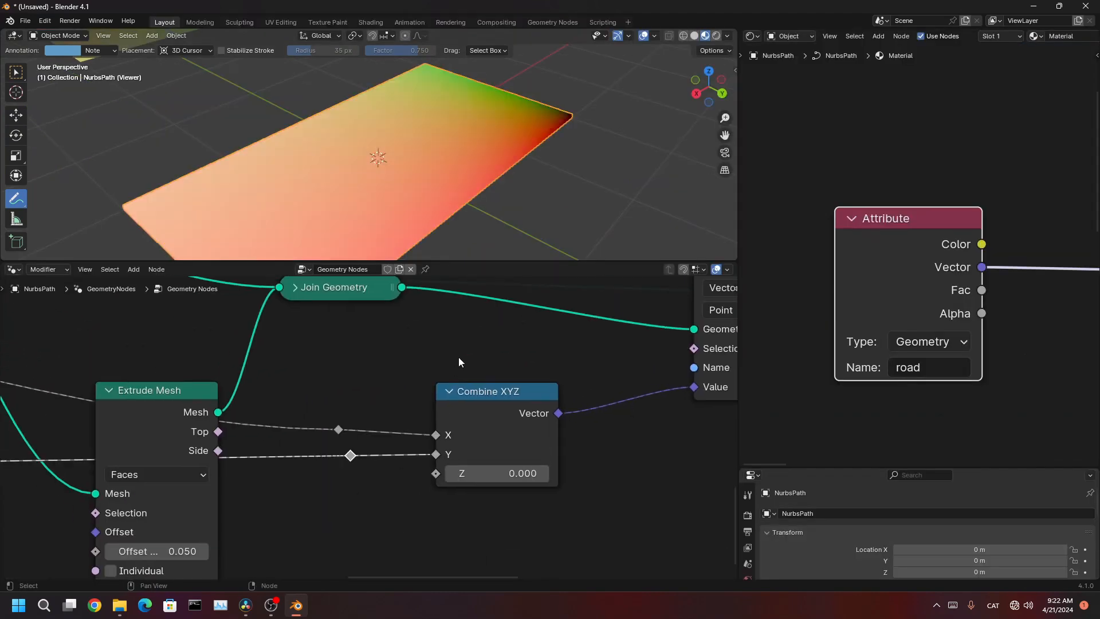
- Move the Set Material node closer to Group Output and cut its link to the Viewer node
{"action": "scroll", "coordinate": [659, 466], "scroll_direction": "down", "scroll_amount": 2}
{"action": "scroll", "coordinate": [658, 467], "scroll_direction": "down", "scroll_amount": 4}
{"action": "middle_click_drag", "start_coordinate": [608, 460], "coordinate": [433, 496]}
{"action": "middle_click_drag", "start_coordinate": [572, 483], "coordinate": [390, 491]}
{"action": "scroll", "coordinate": [512, 473], "scroll_direction": "up", "scroll_amount": 4}
{"action": "middle_click_drag", "start_coordinate": [622, 472], "coordinate": [504, 412]}
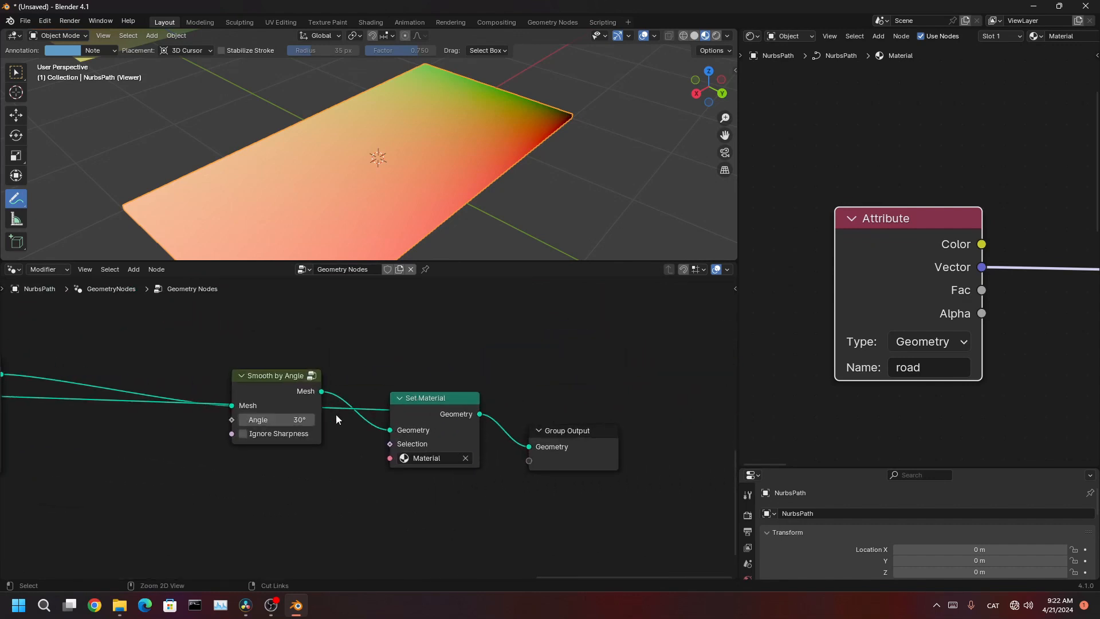
{"action": "left_click_drag", "start_coordinate": [405, 402], "coordinate": [426, 419]}
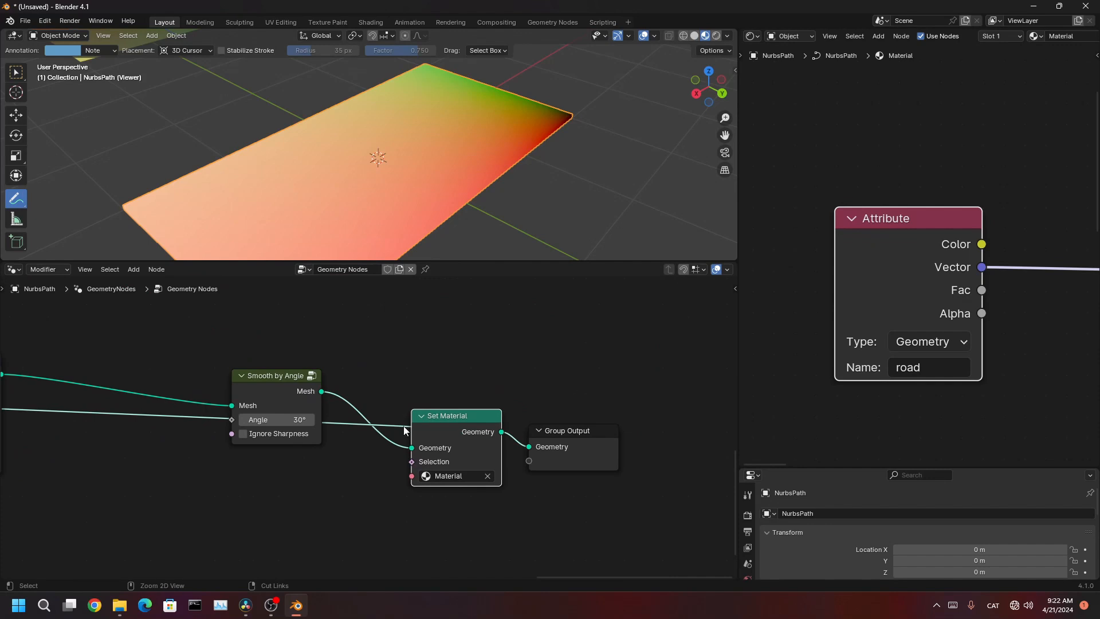
{"action": "right_click_drag", "start_coordinate": [395, 425], "coordinate": [395, 434], "text": "ctrl"}
- Delete the Viewer node beside the main path's Capture Attribute node
{"action": "scroll", "coordinate": [335, 473], "scroll_direction": "down", "scroll_amount": 4}
{"action": "middle_click_drag", "start_coordinate": [293, 460], "coordinate": [573, 458]}
{"action": "middle_click_drag", "start_coordinate": [235, 463], "coordinate": [364, 448]}
{"action": "mouse_move", "coordinate": [520, 483]}
{"action": "middle_mouse_down"}
{"action": "mouse_move", "coordinate": [432, 459]}
{"action": "mouse_move", "coordinate": [516, 473]}
{"action": "middle_mouse_up"}
{"action": "scroll", "coordinate": [479, 462], "scroll_direction": "down", "scroll_amount": 4}
{"action": "scroll", "coordinate": [396, 430], "scroll_direction": "up", "scroll_amount": 1}
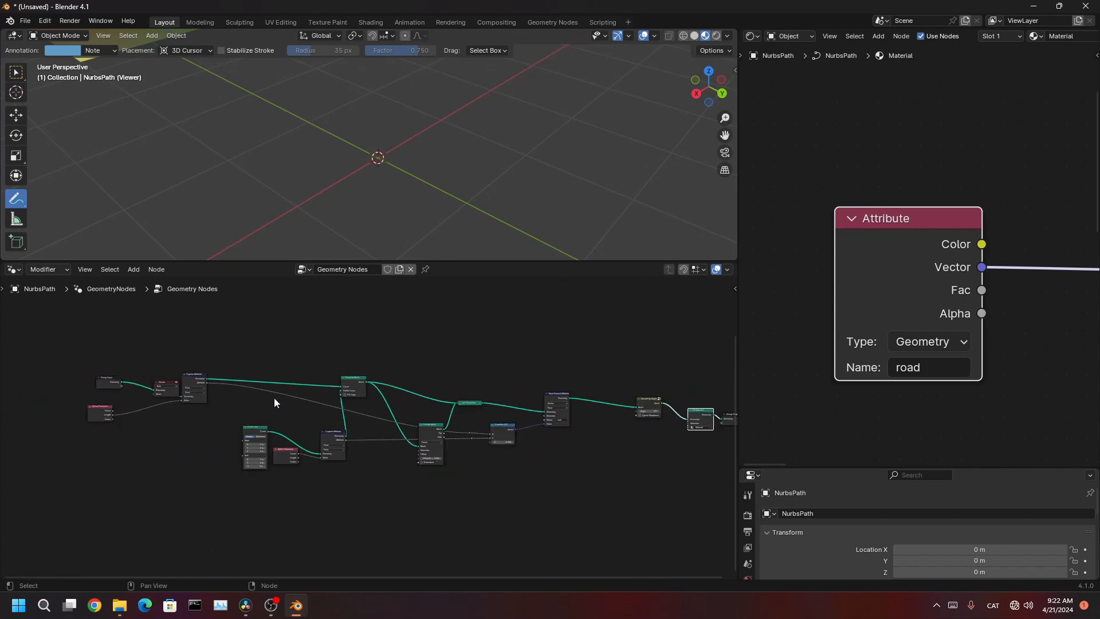
{"action": "left_click", "coordinate": [168, 392]}
{"action": "key", "text": "x"}
- In the road material, connect the Attribute node's Vector output to Mapping's Vector input and cut its direct link to the Material Output
{"action": "middle_click_drag", "start_coordinate": [515, 490], "coordinate": [367, 487]}
{"action": "scroll", "coordinate": [552, 429], "scroll_direction": "up", "scroll_amount": 6}
{"action": "scroll", "coordinate": [552, 429], "scroll_direction": "up", "scroll_amount": 3}
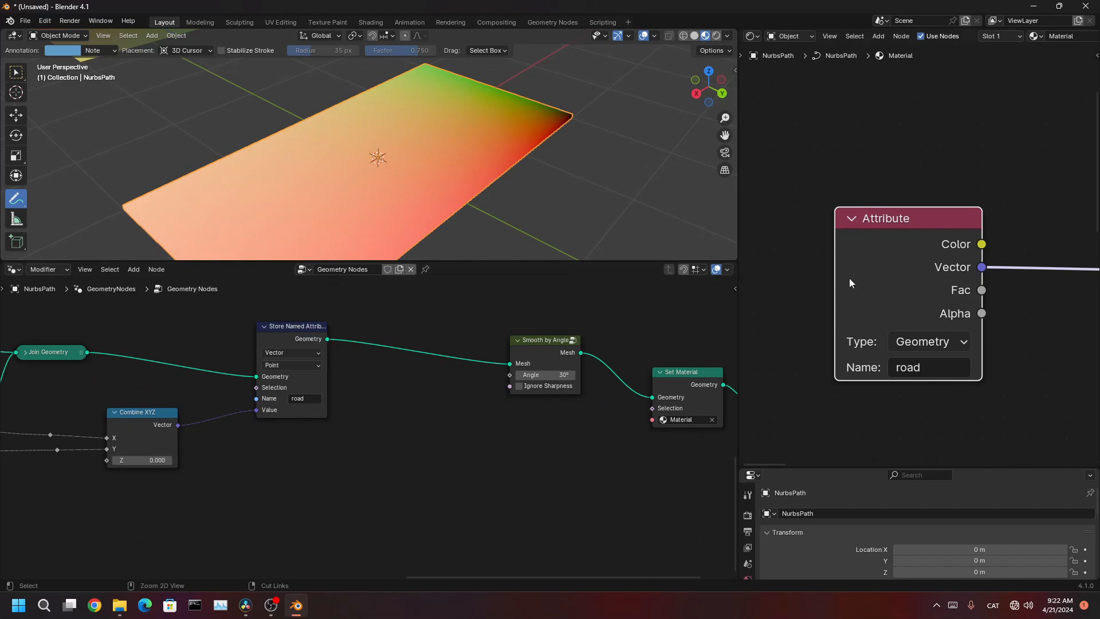
{"action": "key", "text": "ctrl+space"}
{"action": "scroll", "coordinate": [974, 339], "scroll_direction": "down", "scroll_amount": 8}
{"action": "middle_click_drag", "start_coordinate": [986, 341], "coordinate": [422, 326]}
{"action": "scroll", "coordinate": [212, 315], "scroll_direction": "up", "scroll_amount": 3}
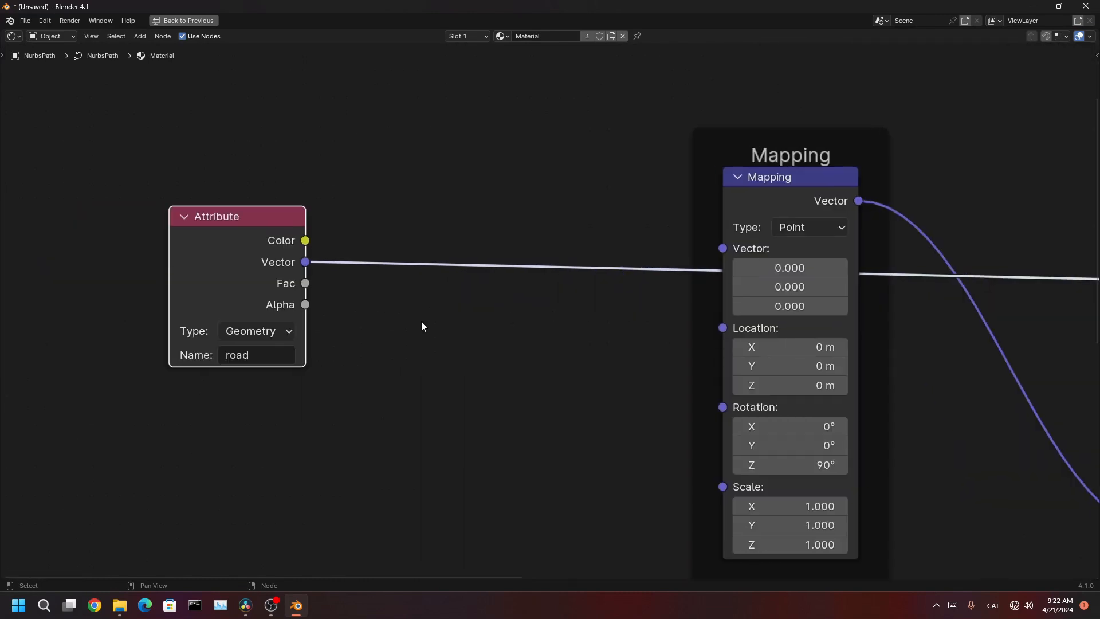
{"action": "left_click_drag", "start_coordinate": [309, 267], "coordinate": [721, 250]}
{"action": "right_click_drag", "start_coordinate": [623, 267], "coordinate": [635, 304], "text": "ctrl"}
- Move the Material Output node farther from the Principled BSDF and connect the BSDF output to its Surface input
{"action": "scroll", "coordinate": [668, 298], "scroll_direction": "down", "scroll_amount": 12}
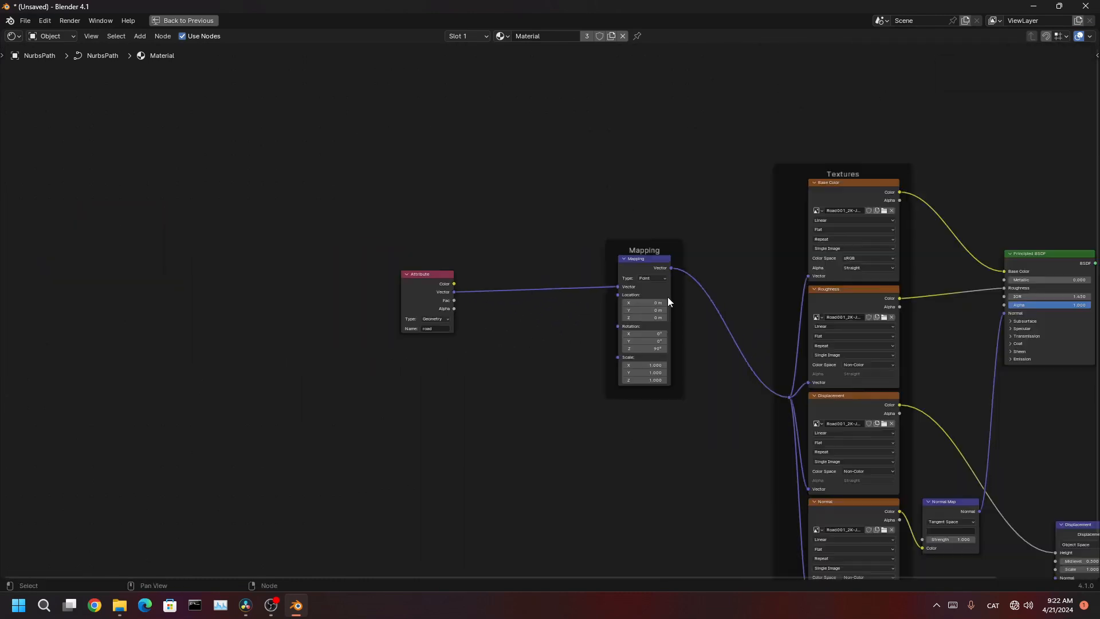
{"action": "middle_click_drag", "start_coordinate": [801, 341], "coordinate": [463, 337]}
{"action": "scroll", "coordinate": [463, 337], "scroll_direction": "up", "scroll_amount": 5}
{"action": "left_click_drag", "start_coordinate": [785, 301], "coordinate": [861, 291]}
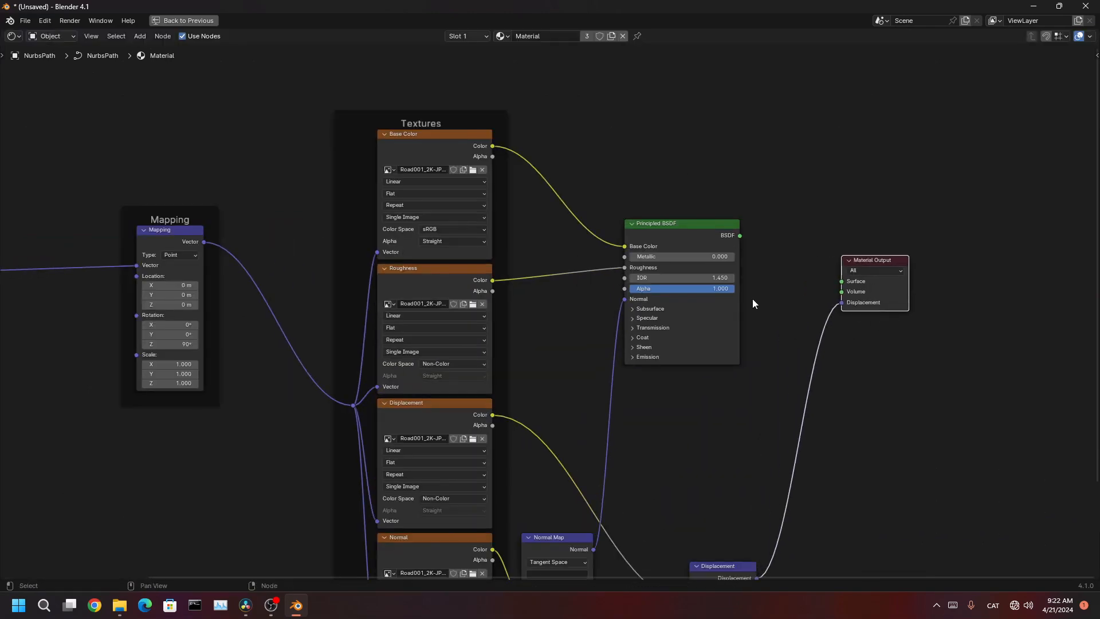
{"action": "middle_click_drag", "start_coordinate": [820, 380], "coordinate": [688, 263]}
- Examine the road texture on the path's surface up close in the enlarged 3D viewport
{"action": "key", "text": "ctrl+space"}
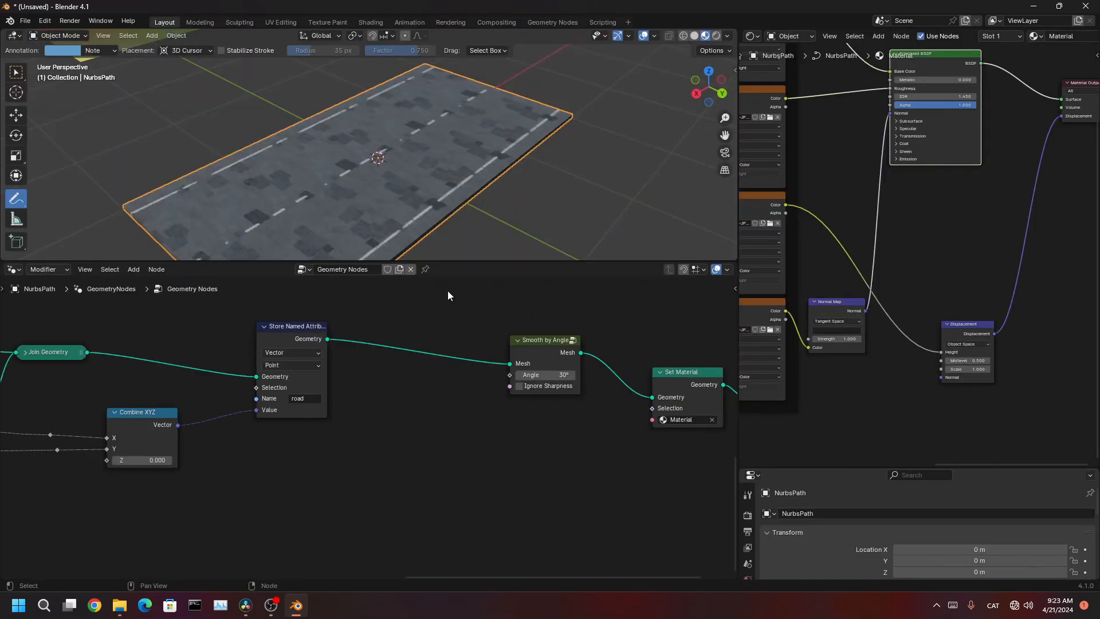
{"action": "scroll", "coordinate": [417, 224], "scroll_direction": "up", "scroll_amount": 4}
{"action": "middle_click_drag", "start_coordinate": [442, 234], "coordinate": [528, 201]}
{"action": "key", "text": "ctrl+space"}
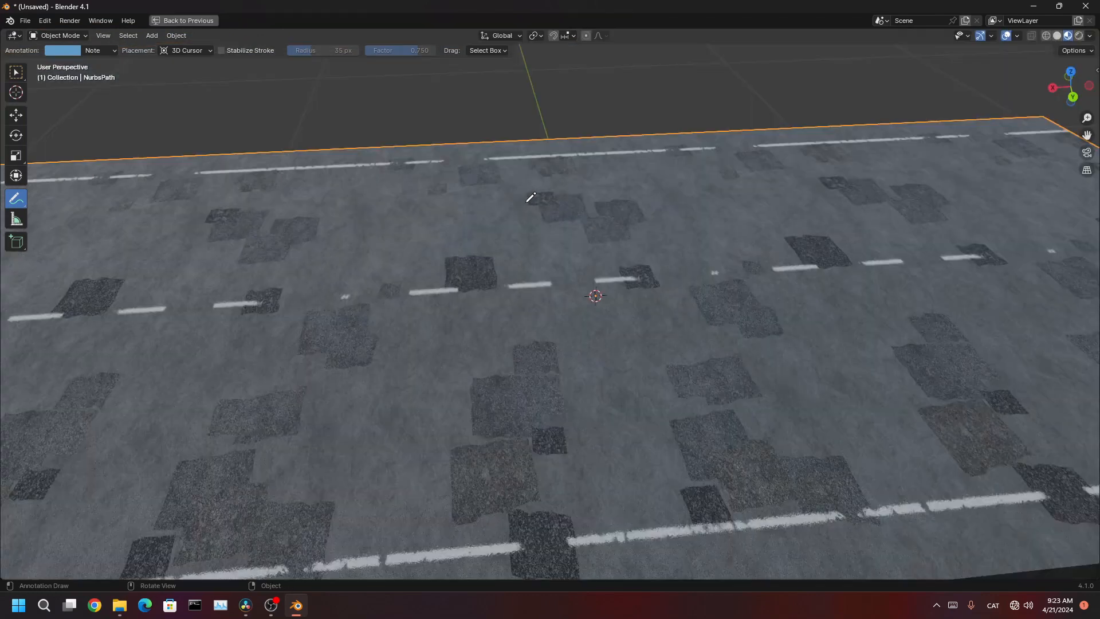
- Enter Edit Mode on the road path and move its selected end control point along the global Y axis to bend the road
{"action": "scroll", "coordinate": [511, 307], "scroll_direction": "down", "scroll_amount": 5}
{"action": "key", "text": "Tab"}
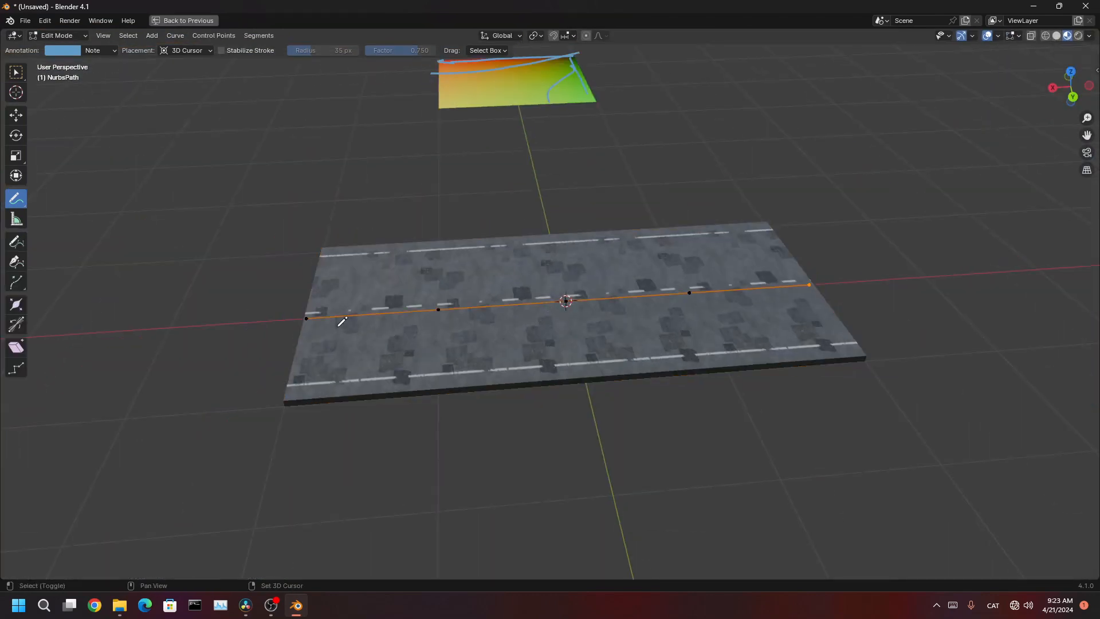
{"action": "middle_click_drag", "start_coordinate": [570, 326], "coordinate": [595, 375]}
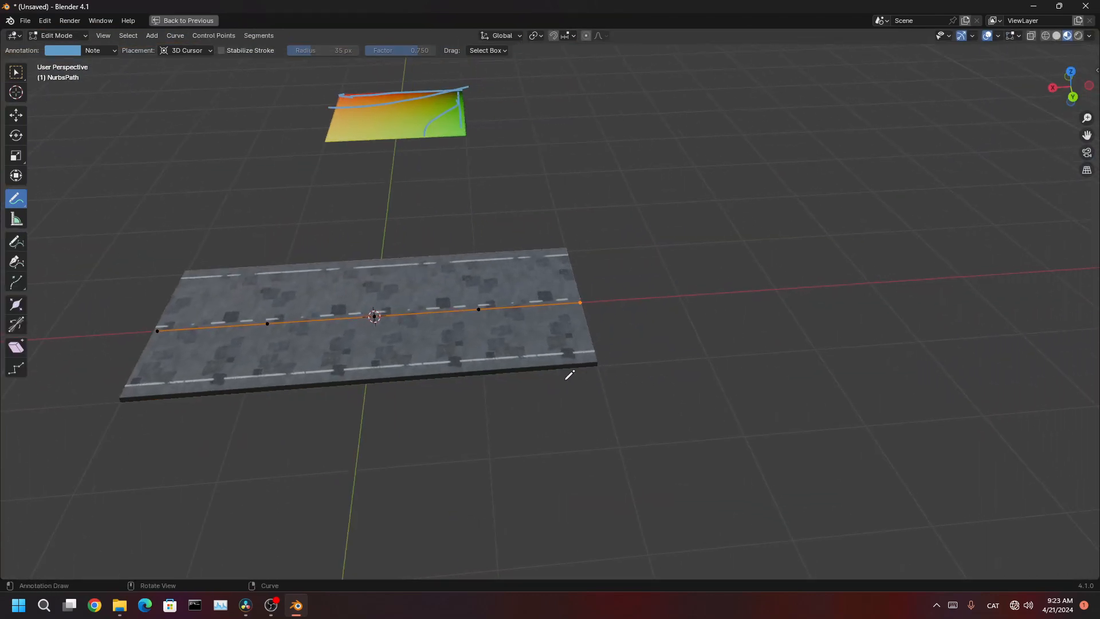
{"action": "key", "text": "g"}
{"action": "key", "text": "y"}
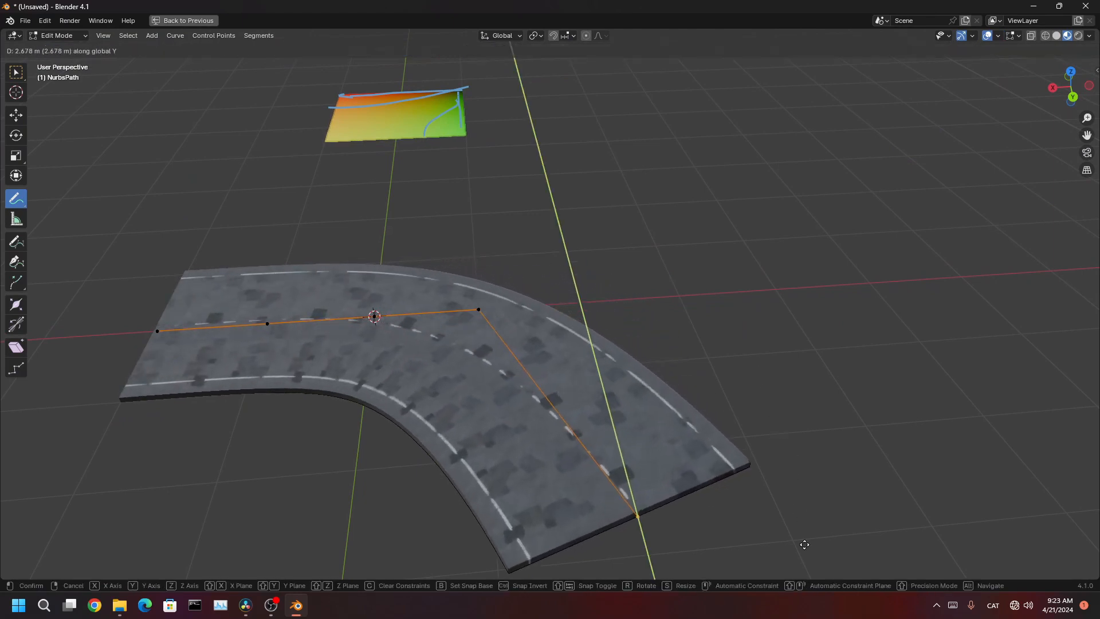
{"action": "left_click", "coordinate": [764, 521]}
- Switch the viewport to wireframe and move the path's end control point along negative global X to stretch the road
{"action": "mouse_move", "coordinate": [764, 521]}
{"action": "middle_mouse_down"}
{"action": "mouse_move", "coordinate": [639, 515]}
{"action": "mouse_move", "coordinate": [572, 398]}
{"action": "mouse_move", "coordinate": [715, 393]}
{"action": "mouse_move", "coordinate": [700, 361]}
{"action": "mouse_move", "coordinate": [713, 282]}
{"action": "mouse_move", "coordinate": [697, 375]}
{"action": "mouse_move", "coordinate": [776, 418]}
{"action": "mouse_move", "coordinate": [658, 332]}
{"action": "mouse_move", "coordinate": [670, 322]}
{"action": "mouse_move", "coordinate": [683, 385]}
{"action": "mouse_move", "coordinate": [710, 372]}
{"action": "mouse_move", "coordinate": [646, 381]}
{"action": "mouse_move", "coordinate": [732, 397]}
{"action": "mouse_move", "coordinate": [692, 398]}
{"action": "mouse_move", "coordinate": [634, 320]}
{"action": "mouse_move", "coordinate": [715, 346]}
{"action": "mouse_move", "coordinate": [625, 395]}
{"action": "middle_mouse_up"}
{"action": "key", "text": "shift+z"}
{"action": "scroll", "coordinate": [739, 365], "scroll_direction": "down", "scroll_amount": 4}
{"action": "middle_click_drag", "start_coordinate": [739, 365], "coordinate": [739, 435]}
{"action": "scroll", "coordinate": [683, 414], "scroll_direction": "down", "scroll_amount": 4}
{"action": "key", "text": "g"}
{"action": "key", "text": "y"}
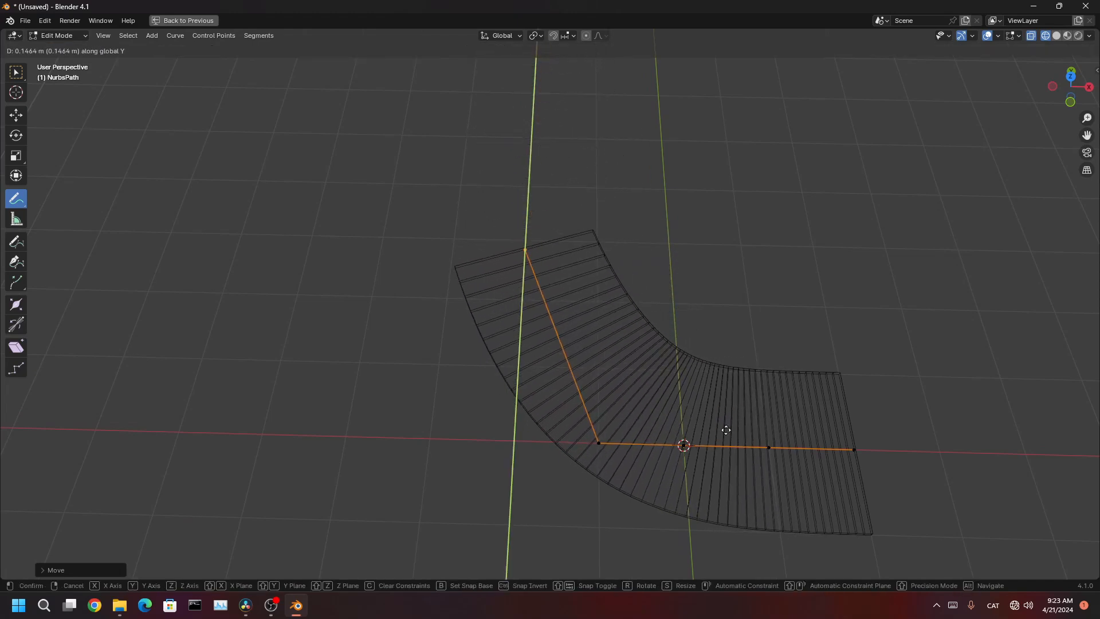
{"action": "key", "text": "x"}
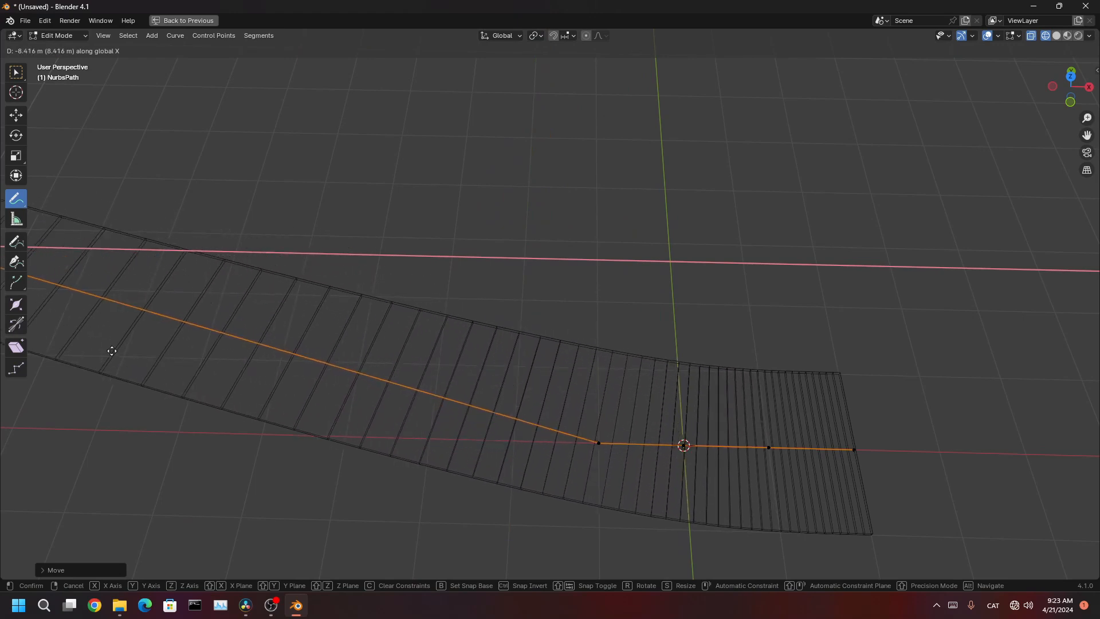
{"action": "left_click", "coordinate": [13, 338]}
- Move the path's end point about 14.7 m farther along negative X and check the textured road in material preview
{"action": "scroll", "coordinate": [551, 312], "scroll_direction": "down", "scroll_amount": 5}
{"action": "middle_click_drag", "start_coordinate": [549, 349], "coordinate": [676, 390], "text": "shift"}
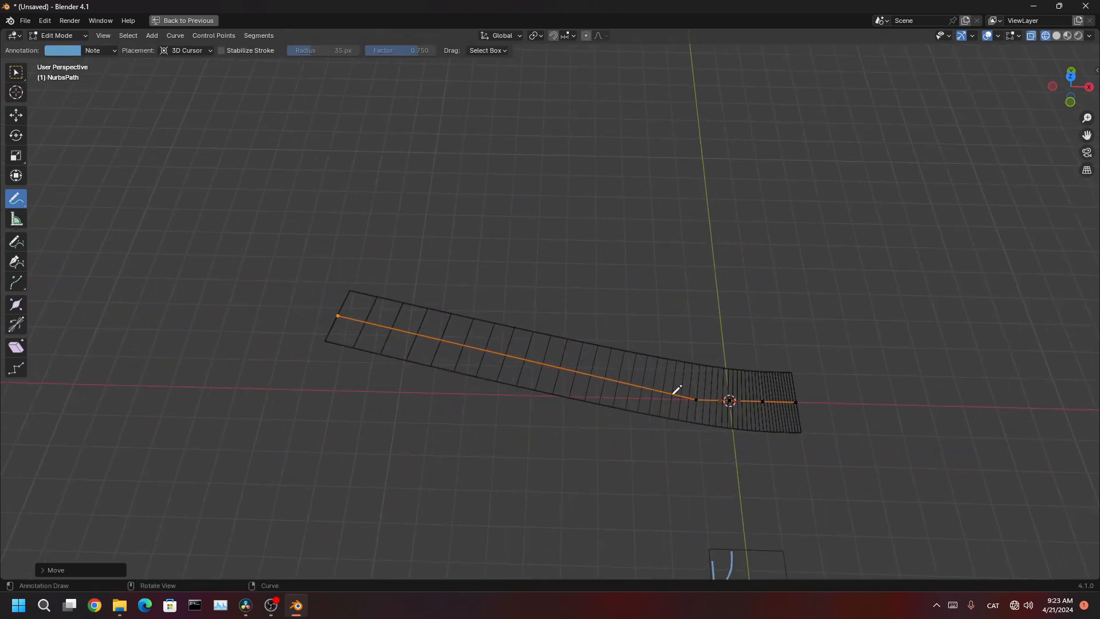
{"action": "key", "text": "g"}
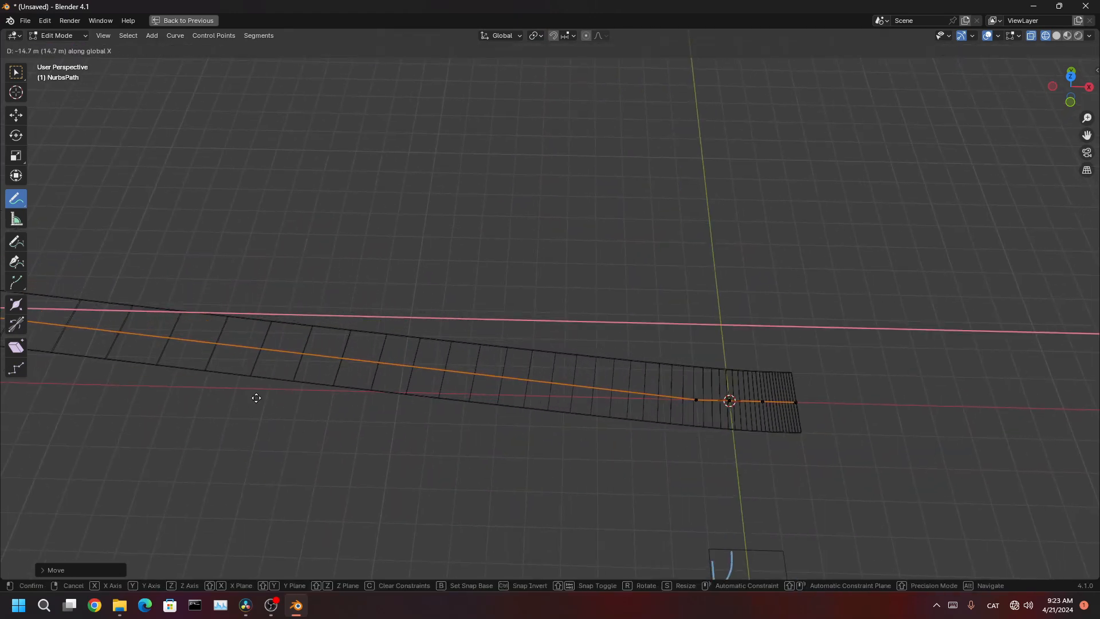
{"action": "left_click", "coordinate": [260, 392]}
{"action": "mouse_move", "coordinate": [284, 384]}
{"action": "middle_mouse_down"}
{"action": "mouse_move", "coordinate": [472, 398]}
{"action": "mouse_move", "coordinate": [670, 389]}
{"action": "middle_mouse_up"}
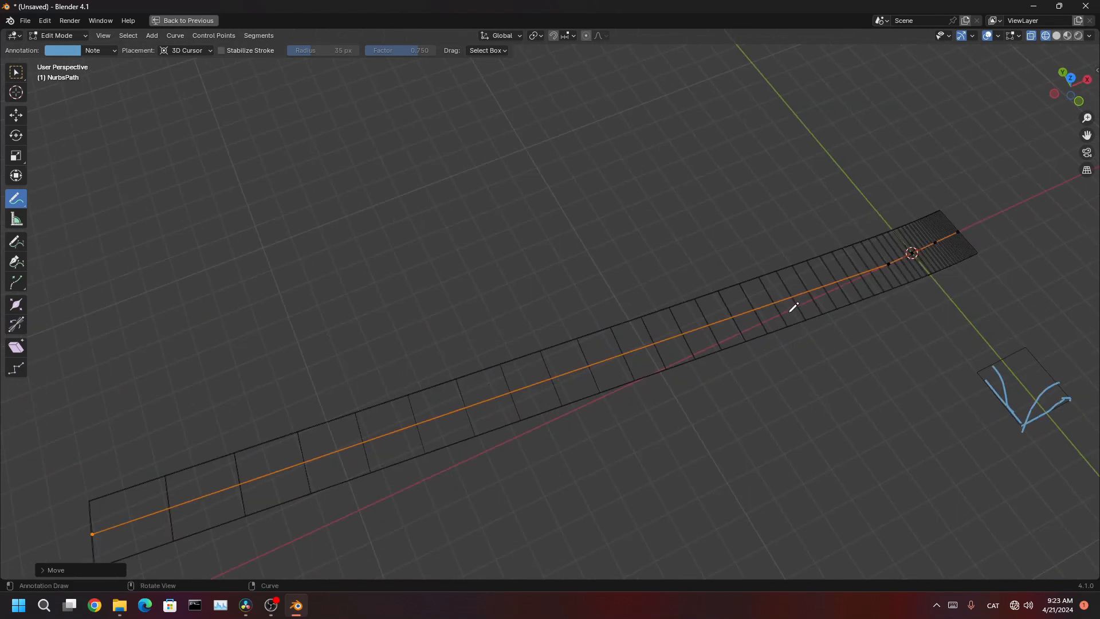
{"action": "key", "text": "shift+z"}
{"action": "scroll", "coordinate": [835, 319], "scroll_direction": "up", "scroll_amount": 7}
{"action": "middle_click_drag", "start_coordinate": [892, 343], "coordinate": [763, 246], "text": "shift"}
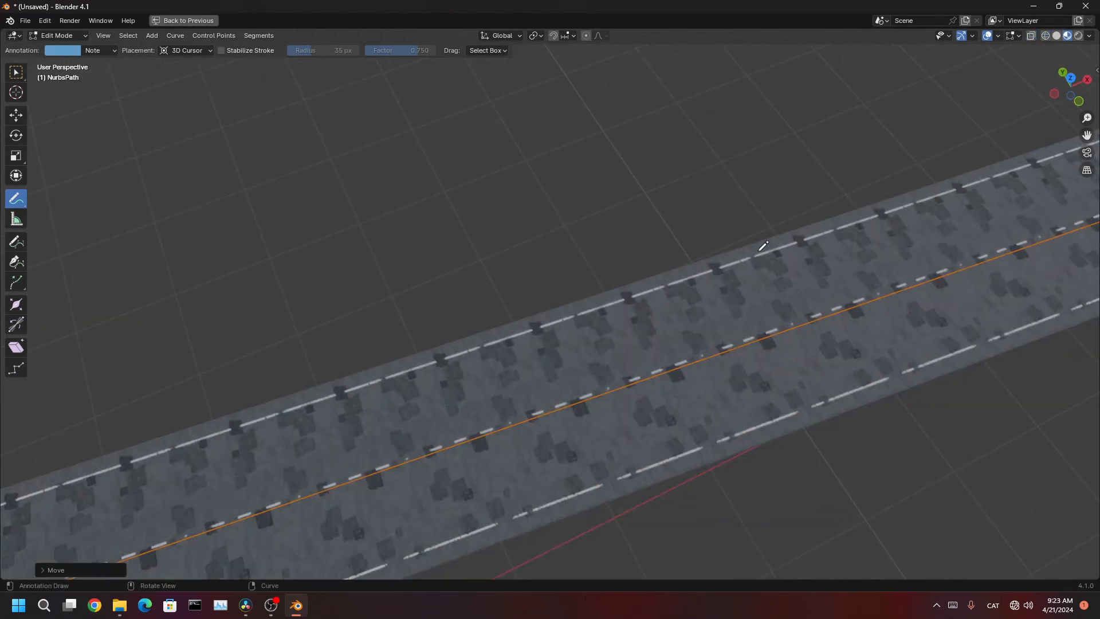
{"action": "scroll", "coordinate": [763, 246], "scroll_direction": "down", "scroll_amount": 2}
{"action": "scroll", "coordinate": [763, 246], "scroll_direction": "down", "scroll_amount": 5}
- In wireframe display, move the path's end control point freely so the long section turns away from the X axis
{"action": "key", "text": "shift+z"}
{"action": "scroll", "coordinate": [658, 285], "scroll_direction": "down", "scroll_amount": 2}
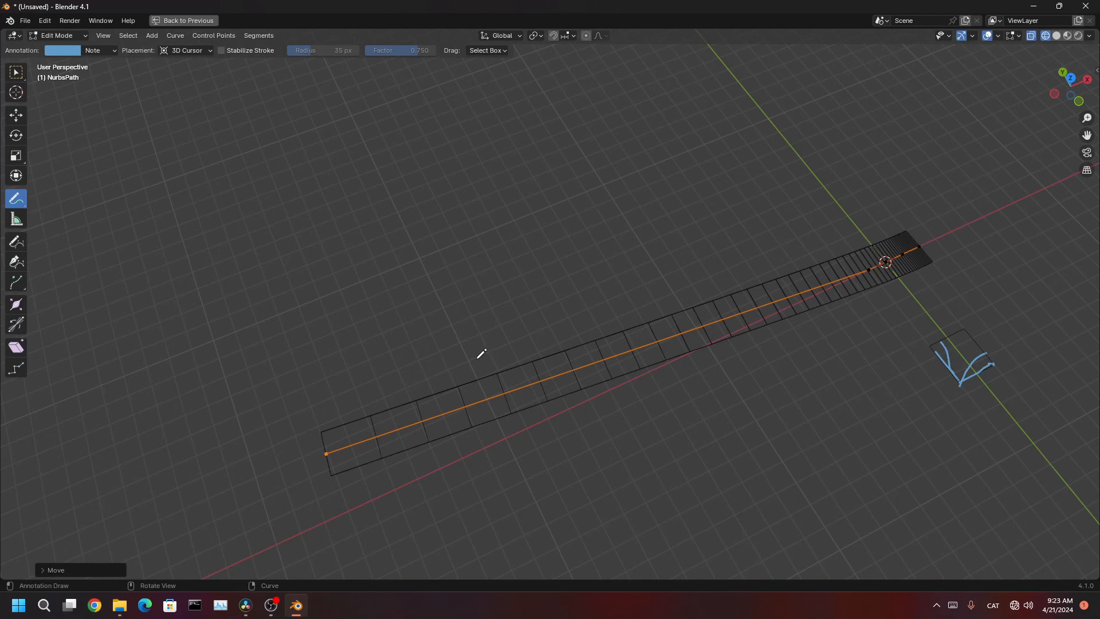
{"action": "middle_click_drag", "start_coordinate": [461, 375], "coordinate": [637, 420], "text": "shift"}
{"action": "key", "text": "g"}
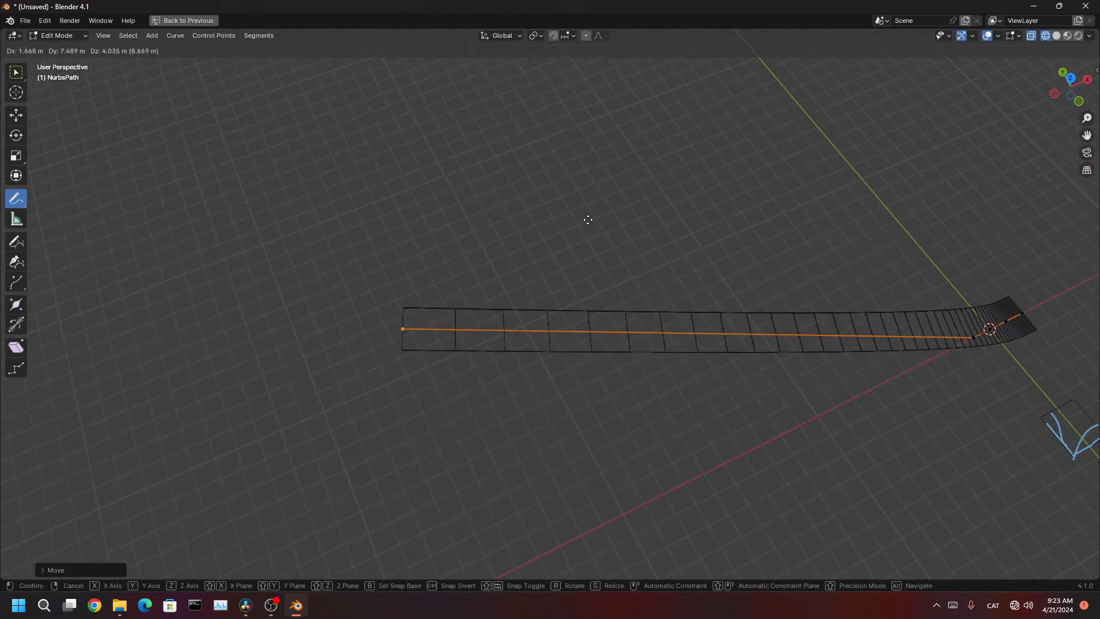
{"action": "left_click", "coordinate": [453, 114]}
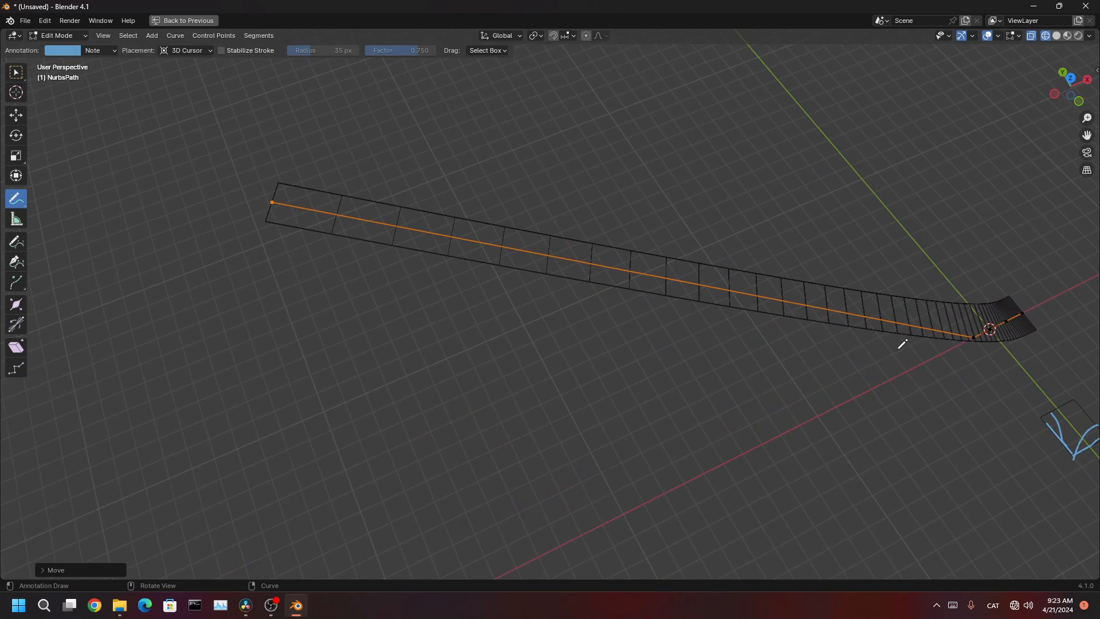
- Activate the Select Box tool and freely move the control point next to the path's far end to curve the road
{"action": "key", "text": "shift+space"}
{"action": "left_click", "coordinate": [489, 175]}
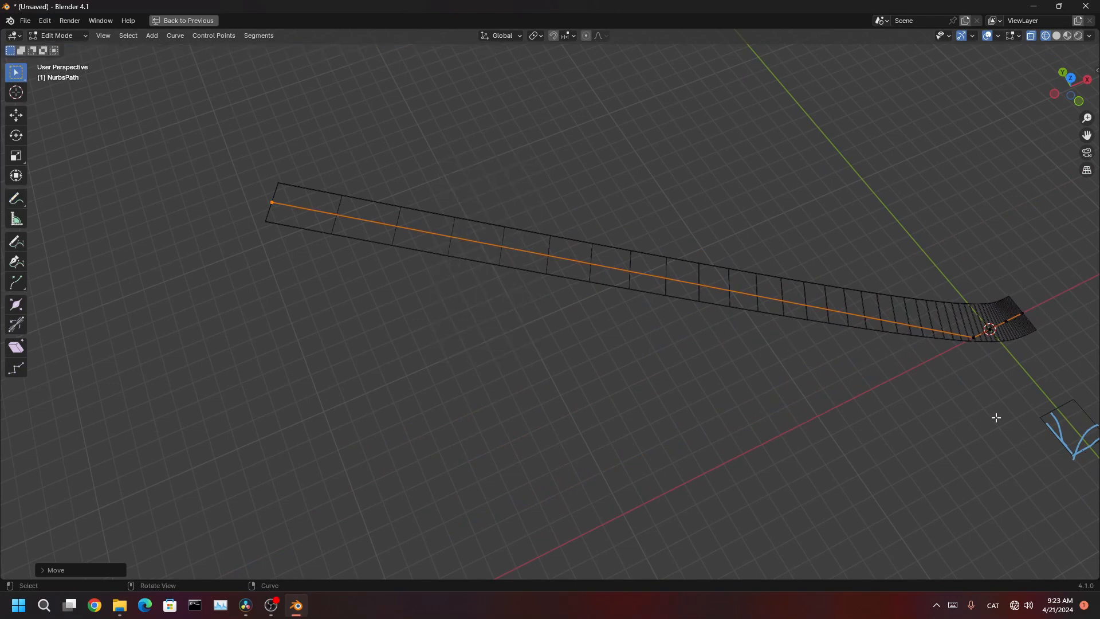
{"action": "key", "text": "g"}
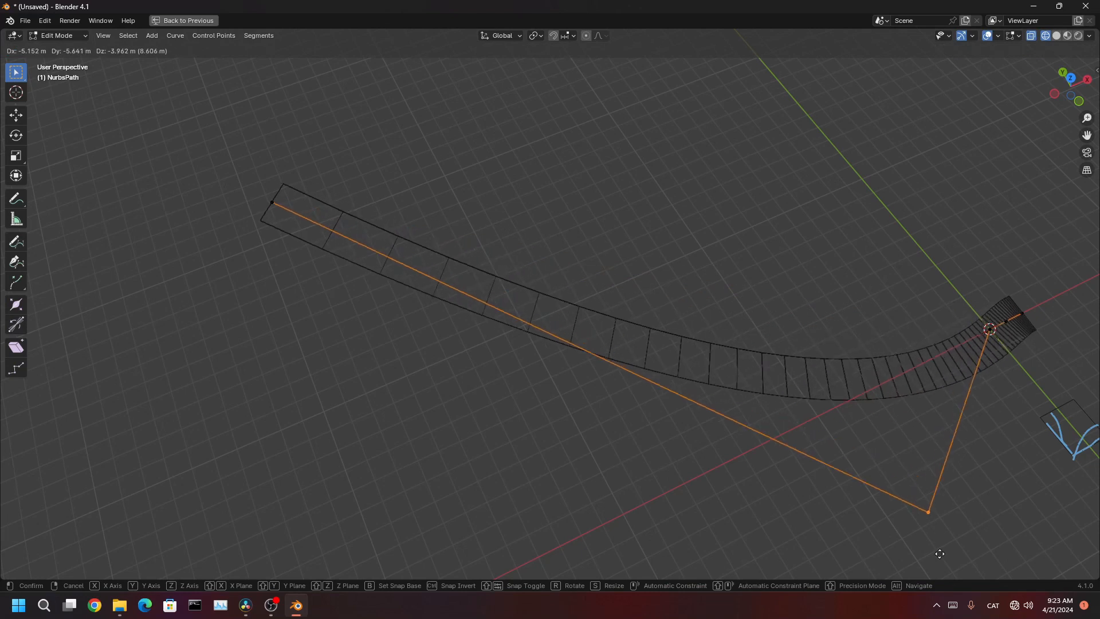
{"action": "left_click", "coordinate": [1001, 289]}
- Adjust the height of the control point next to the far end by moving it along the global Z axis
{"action": "middle_click_drag", "start_coordinate": [982, 331], "coordinate": [904, 204]}
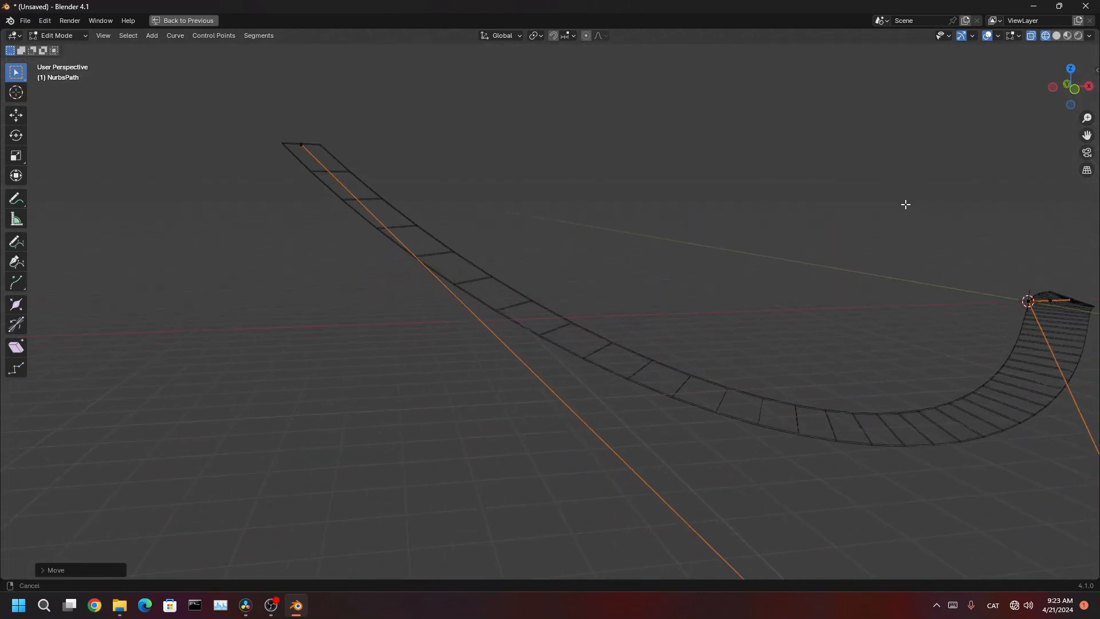
{"action": "scroll", "coordinate": [905, 204], "scroll_direction": "down", "scroll_amount": 3}
{"action": "key", "text": "g"}
{"action": "key", "text": "z"}
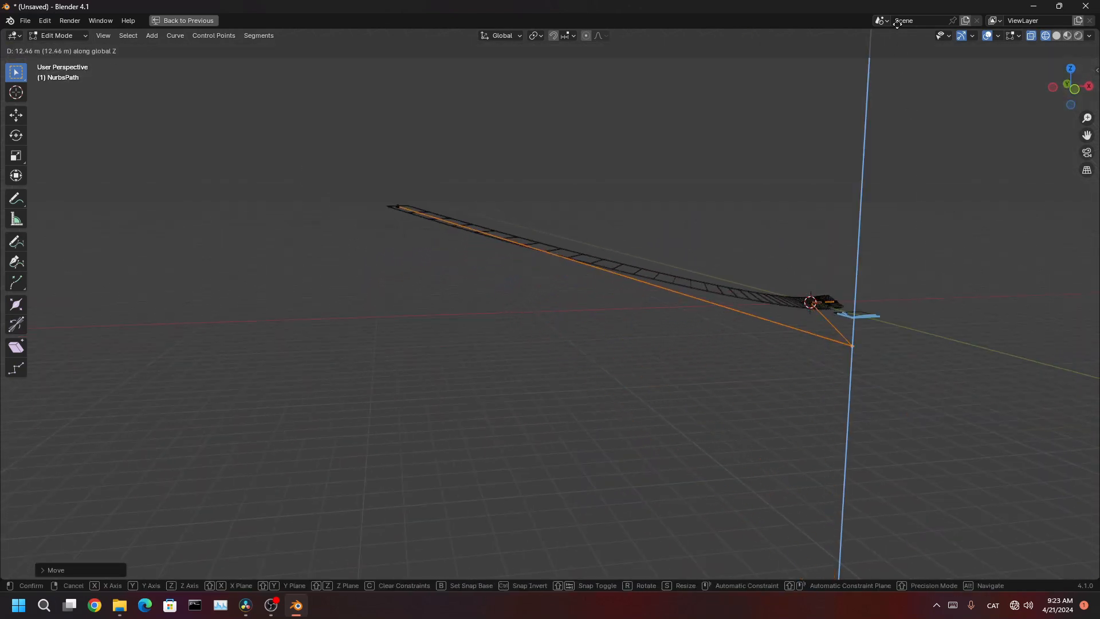
{"action": "left_click", "coordinate": [898, 402]}
- Return to material preview and examine the road texture's patches and edge lines along the reshaped path
{"action": "key", "text": "shift+z"}
{"action": "mouse_move", "coordinate": [888, 297]}
{"action": "middle_mouse_down"}
{"action": "mouse_move", "coordinate": [699, 364]}
{"action": "mouse_move", "coordinate": [982, 413]}
{"action": "middle_mouse_up"}
{"action": "scroll", "coordinate": [699, 364], "scroll_direction": "up", "scroll_amount": 2}
{"action": "scroll", "coordinate": [574, 369], "scroll_direction": "up", "scroll_amount": 4}
{"action": "scroll", "coordinate": [574, 370], "scroll_direction": "up", "scroll_amount": 6}
{"action": "scroll", "coordinate": [597, 418], "scroll_direction": "down", "scroll_amount": 1}
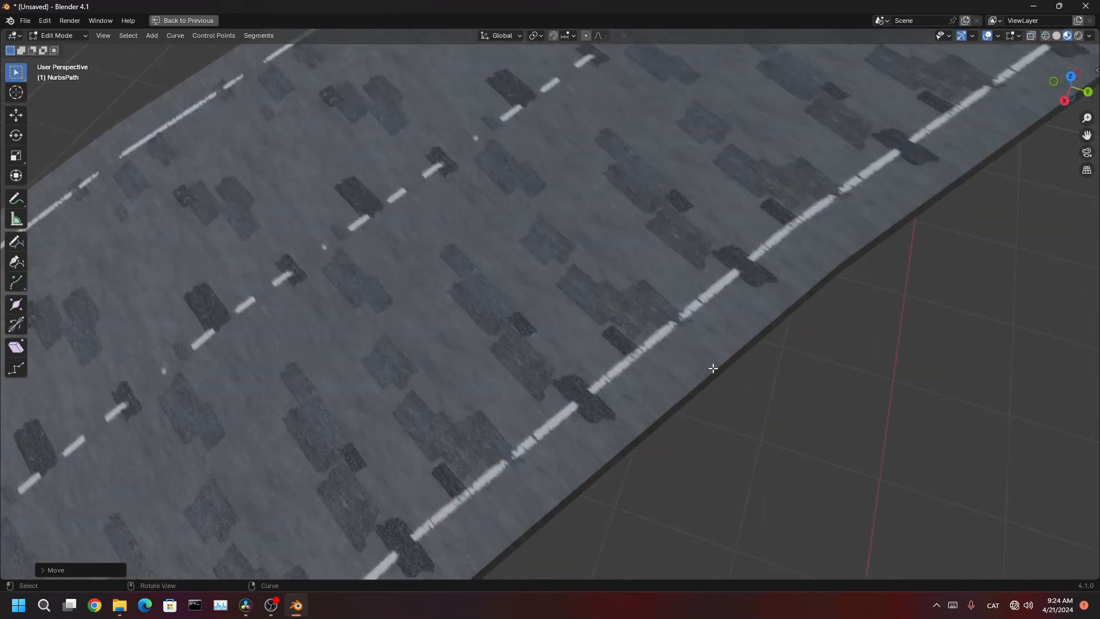
{"action": "scroll", "coordinate": [699, 385], "scroll_direction": "down", "scroll_amount": 3}
{"action": "scroll", "coordinate": [674, 366], "scroll_direction": "up", "scroll_amount": 2}
{"action": "middle_click_drag", "start_coordinate": [675, 366], "coordinate": [574, 416], "text": "ctrl"}
{"action": "key", "text": "shift+z"}
{"action": "key", "text": "shift+z"}
- Examine how the lane markings and asphalt patches stretch through the road's bend near the 3D cursor
{"action": "scroll", "coordinate": [688, 452], "scroll_direction": "up", "scroll_amount": 5}
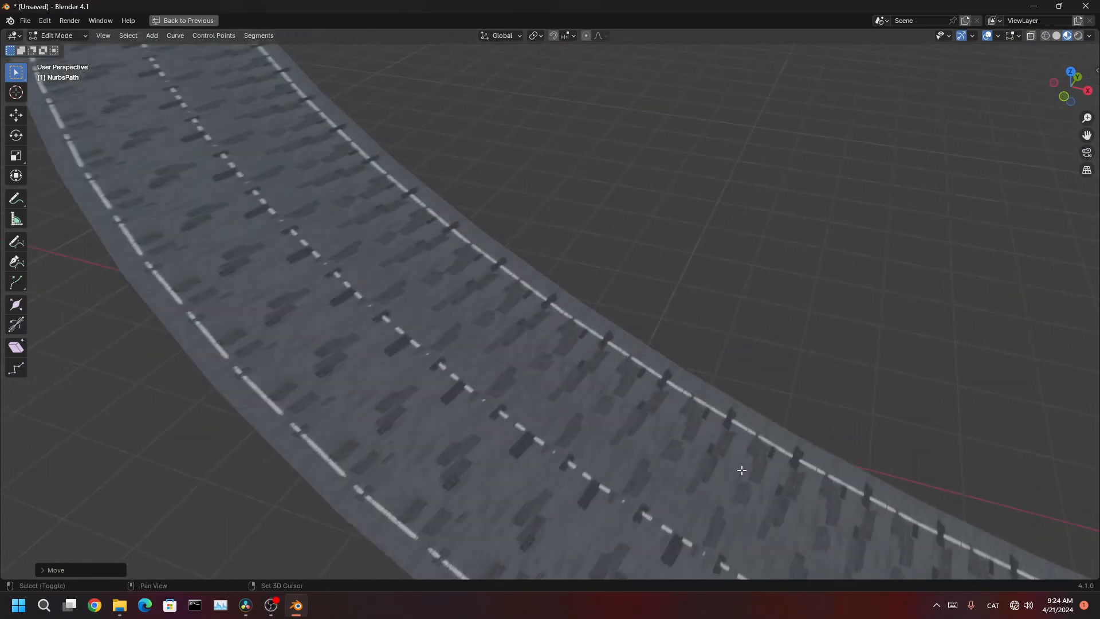
{"action": "middle_click_drag", "start_coordinate": [742, 469], "coordinate": [597, 378], "text": "shift"}
{"action": "scroll", "coordinate": [597, 379], "scroll_direction": "down", "scroll_amount": 6}
{"action": "scroll", "coordinate": [785, 422], "scroll_direction": "up", "scroll_amount": 6}
{"action": "scroll", "coordinate": [825, 436], "scroll_direction": "down", "scroll_amount": 2}
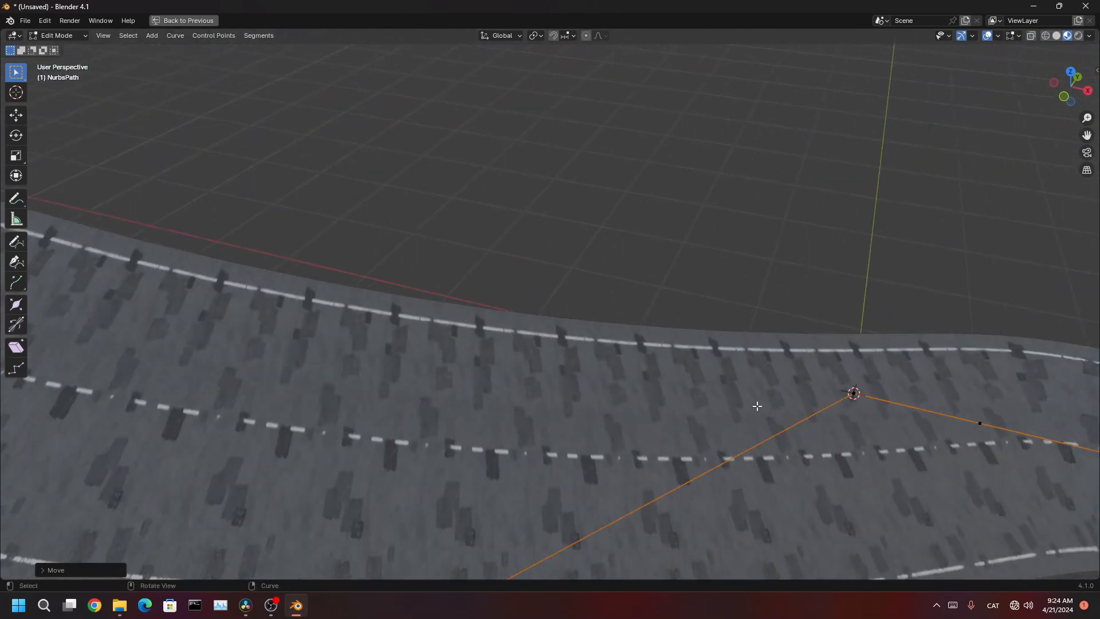
{"action": "scroll", "coordinate": [663, 422], "scroll_direction": "down", "scroll_amount": 3}
{"action": "scroll", "coordinate": [583, 401], "scroll_direction": "up", "scroll_amount": 1}
{"action": "scroll", "coordinate": [587, 399], "scroll_direction": "up", "scroll_amount": 5}
{"action": "middle_click_drag", "start_coordinate": [592, 396], "coordinate": [652, 403], "text": "shift"}
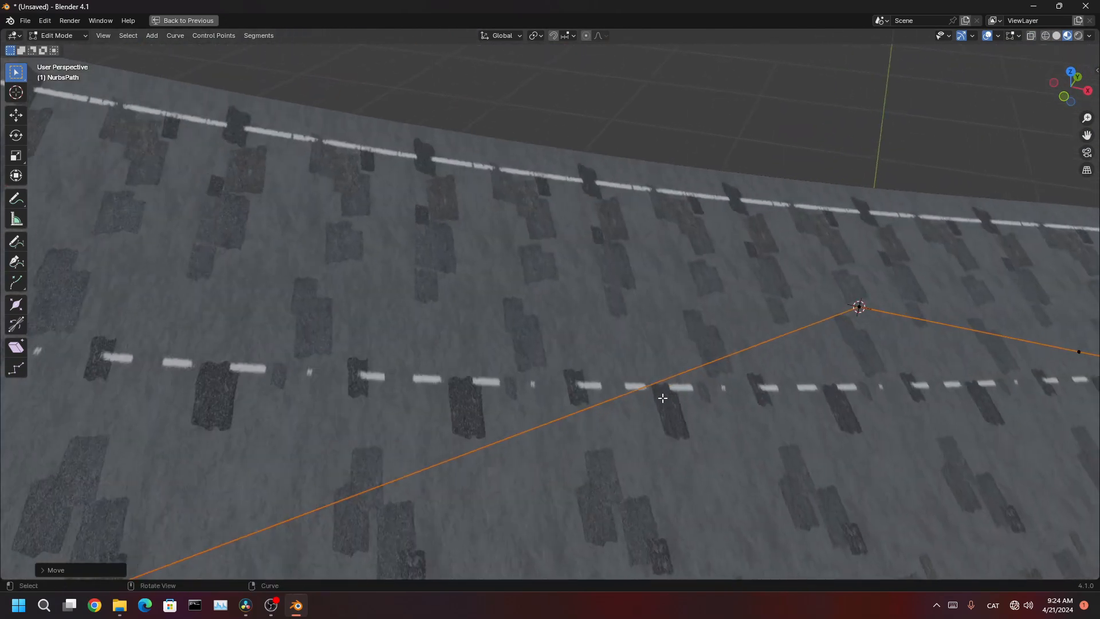
- In the road material's Mapping node, set the X scale to 0.200
{"action": "key", "text": "ctrl+space"}
{"action": "scroll", "coordinate": [998, 329], "scroll_direction": "up", "scroll_amount": 1}
{"action": "middle_click_drag", "start_coordinate": [998, 324], "coordinate": [1097, 387]}
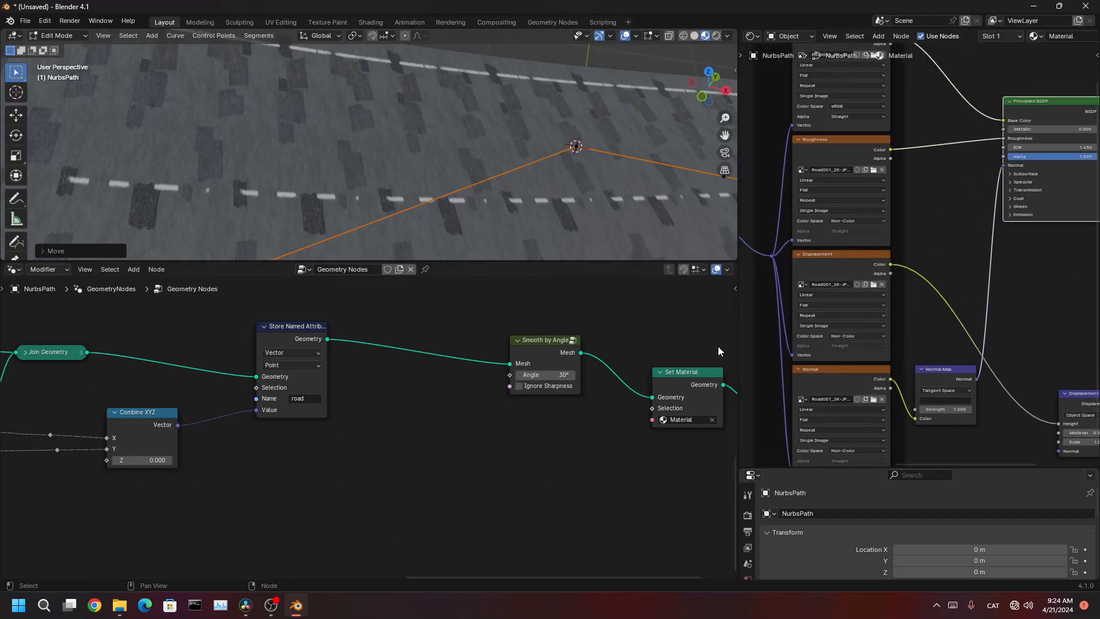
{"action": "middle_click_drag", "start_coordinate": [759, 346], "coordinate": [1000, 392]}
{"action": "scroll", "coordinate": [712, 383], "scroll_direction": "up", "scroll_amount": 1}
{"action": "scroll", "coordinate": [975, 276], "scroll_direction": "up", "scroll_amount": 4}
{"action": "middle_click_drag", "start_coordinate": [1087, 221], "coordinate": [1088, 226]}
{"action": "scroll", "coordinate": [876, 359], "scroll_direction": "up", "scroll_amount": 4}
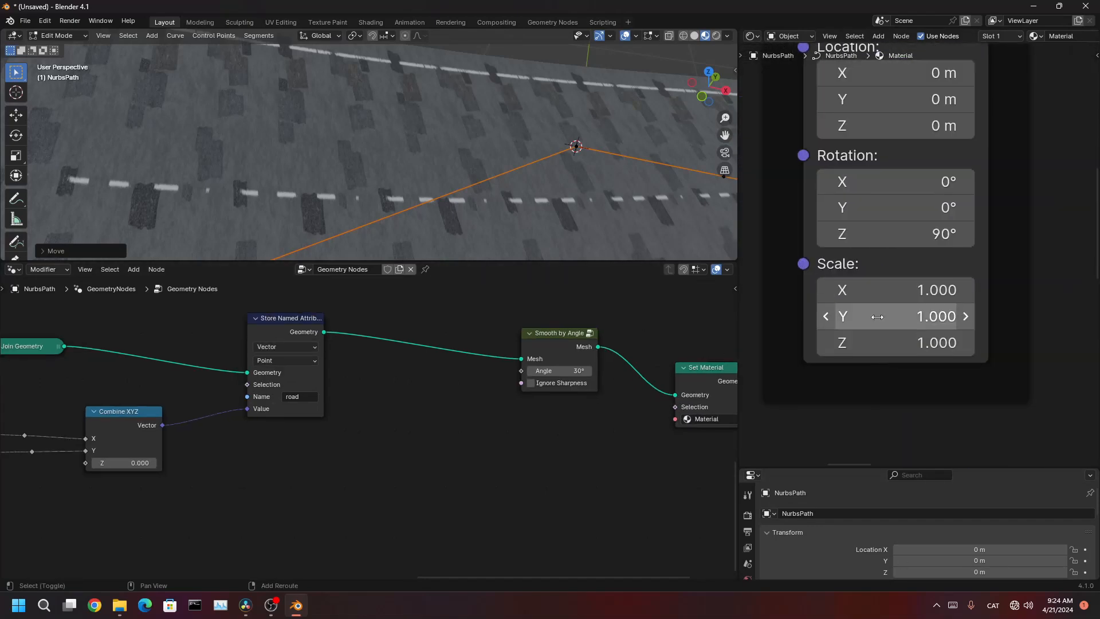
{"action": "left_click_drag", "start_coordinate": [894, 290], "coordinate": [820, 290]}
- Inspect the rescaled road texture along the curve in the enlarged 3D viewport
{"action": "key", "text": "ctrl+space"}
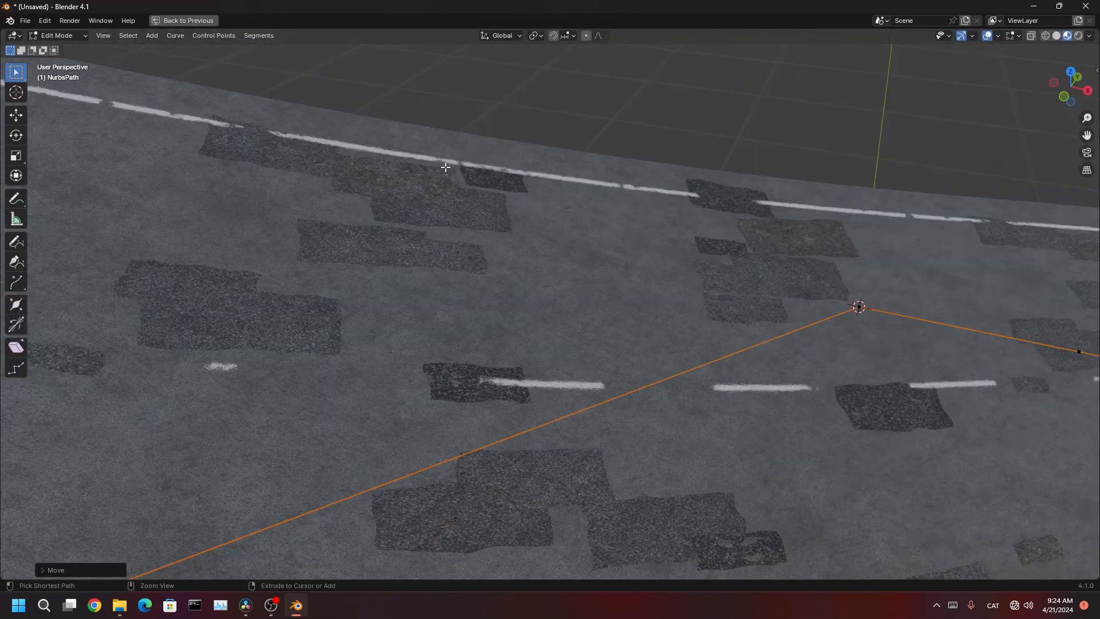
{"action": "scroll", "coordinate": [578, 344], "scroll_direction": "down", "scroll_amount": 7}
{"action": "middle_click_drag", "start_coordinate": [657, 378], "coordinate": [656, 351]}
{"action": "scroll", "coordinate": [687, 332], "scroll_direction": "up", "scroll_amount": 6}
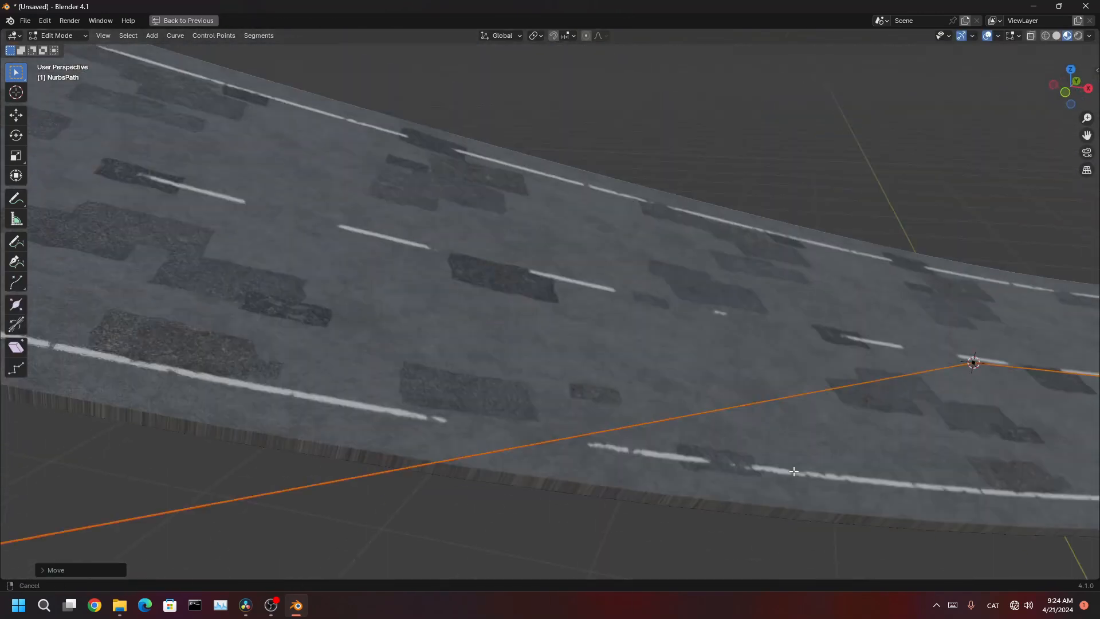
{"action": "scroll", "coordinate": [733, 434], "scroll_direction": "up", "scroll_amount": 2}
{"action": "key", "text": "ctrl+space"}
{"action": "scroll", "coordinate": [568, 189], "scroll_direction": "down", "scroll_amount": 7}
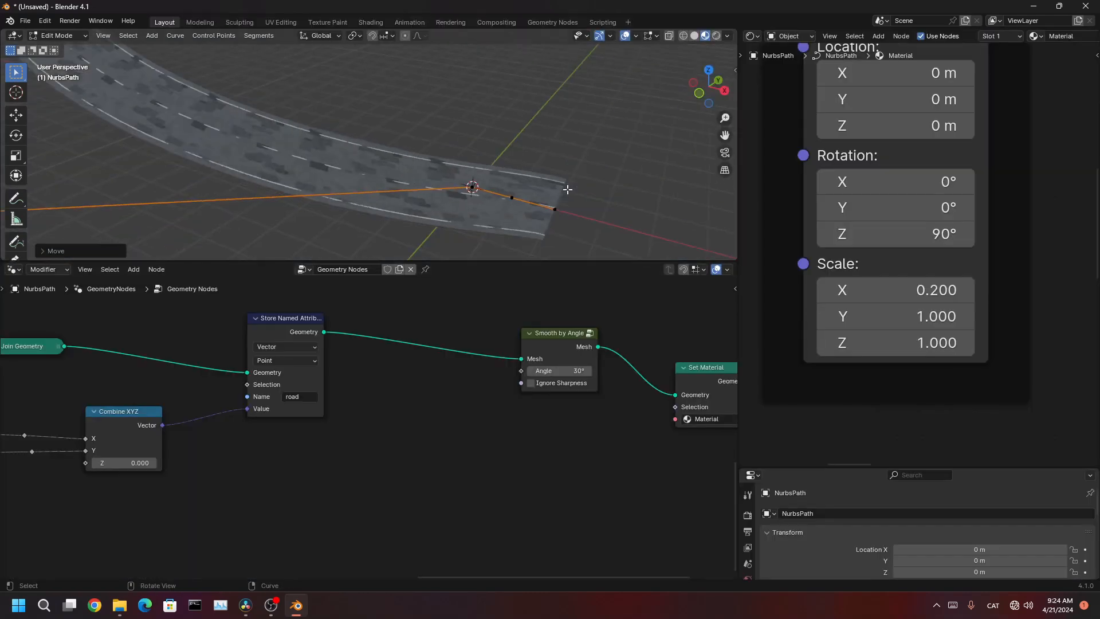
{"action": "middle_click_drag", "start_coordinate": [422, 177], "coordinate": [588, 227], "text": "shift"}
{"action": "middle_click_drag", "start_coordinate": [476, 81], "coordinate": [614, 153], "text": "shift"}
- Show the road in wireframe and examine the spacing of its segments along the curve
{"action": "key", "text": "shift+z"}
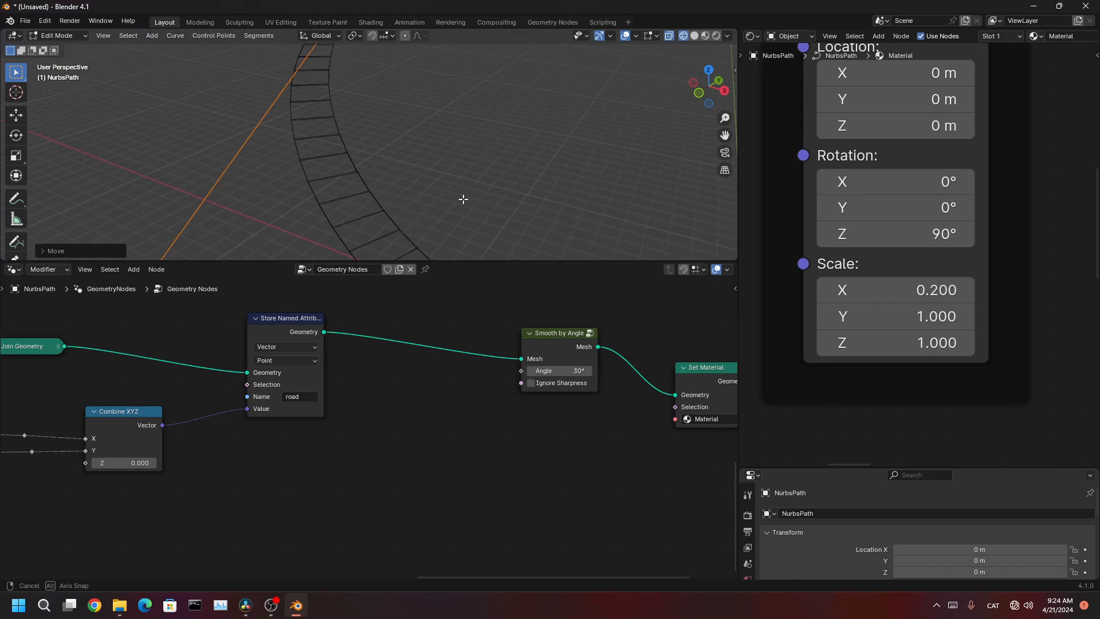
{"action": "key", "text": "ctrl+space"}
{"action": "scroll", "coordinate": [462, 199], "scroll_direction": "down", "scroll_amount": 4}
{"action": "middle_click_drag", "start_coordinate": [462, 199], "coordinate": [513, 290]}
{"action": "scroll", "coordinate": [514, 291], "scroll_direction": "up", "scroll_amount": 5}
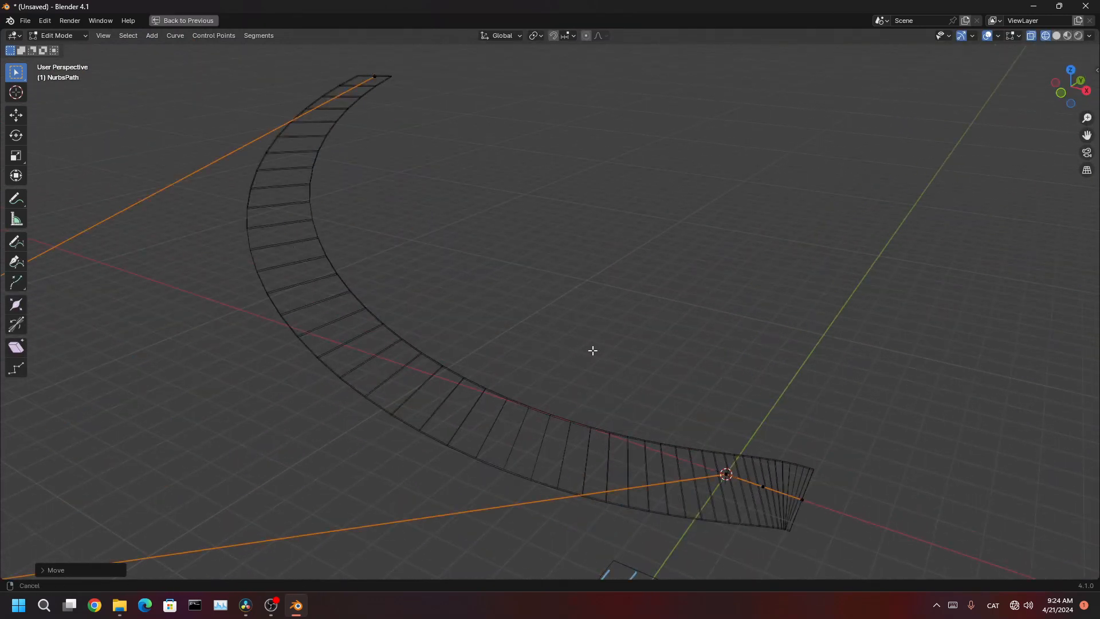
{"action": "middle_click_drag", "start_coordinate": [592, 349], "coordinate": [573, 283], "text": "shift"}
{"action": "scroll", "coordinate": [732, 401], "scroll_direction": "up", "scroll_amount": 3}
{"action": "key", "text": "ctrl+space"}
{"action": "scroll", "coordinate": [349, 401], "scroll_direction": "up", "scroll_amount": 1}
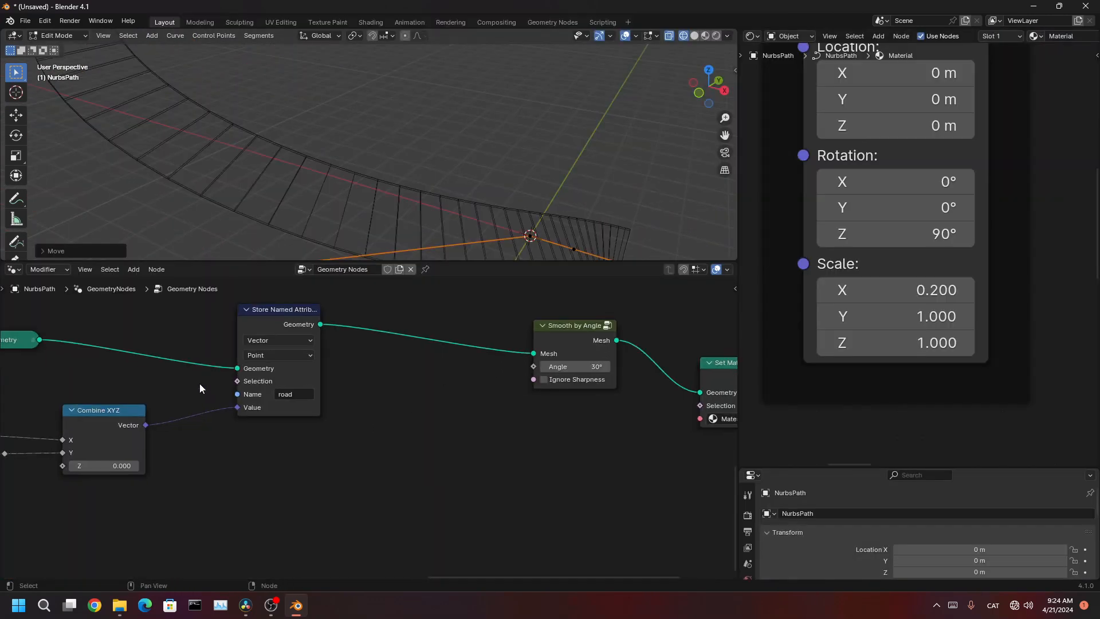
- Enlarge the geometry node editor and move the Group Input node farther from the first Capture Attribute node
{"action": "middle_click_drag", "start_coordinate": [201, 386], "coordinate": [505, 448]}
{"action": "middle_click_drag", "start_coordinate": [23, 403], "coordinate": [266, 407]}
{"action": "key", "text": "ctrl+space"}
{"action": "middle_click_drag", "start_coordinate": [29, 326], "coordinate": [652, 427]}
{"action": "left_click_drag", "start_coordinate": [266, 378], "coordinate": [158, 363]}
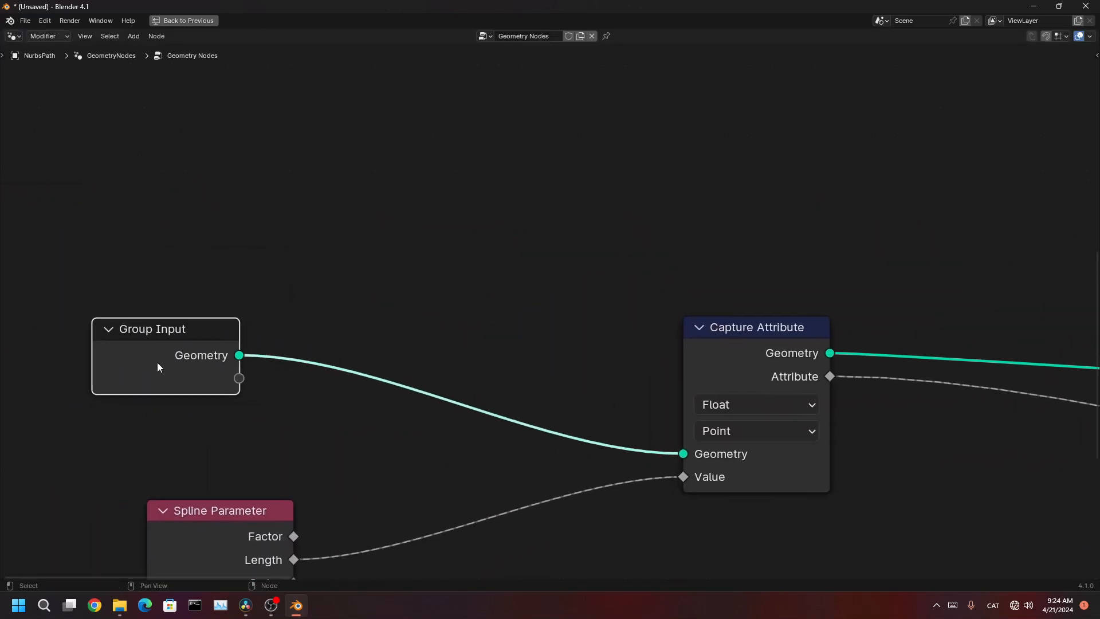
- Insert a Resample Curve node between Group Input and Capture Attribute, and move both upstream nodes clear of Spline Parameter
{"action": "key", "text": "shift+a"}
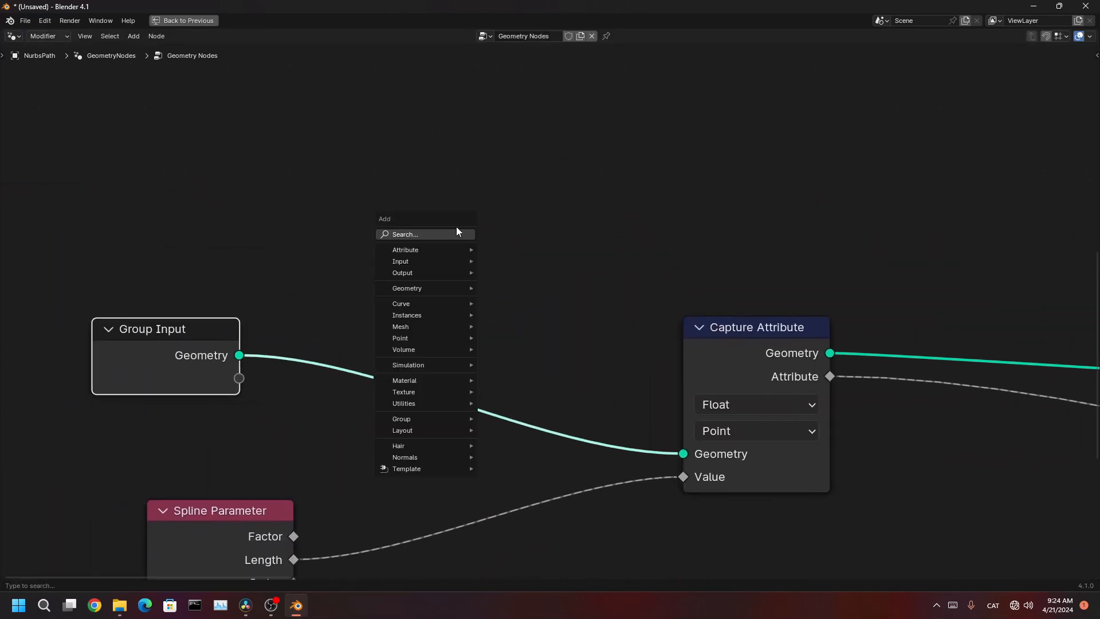
{"action": "left_click", "coordinate": [440, 235]}
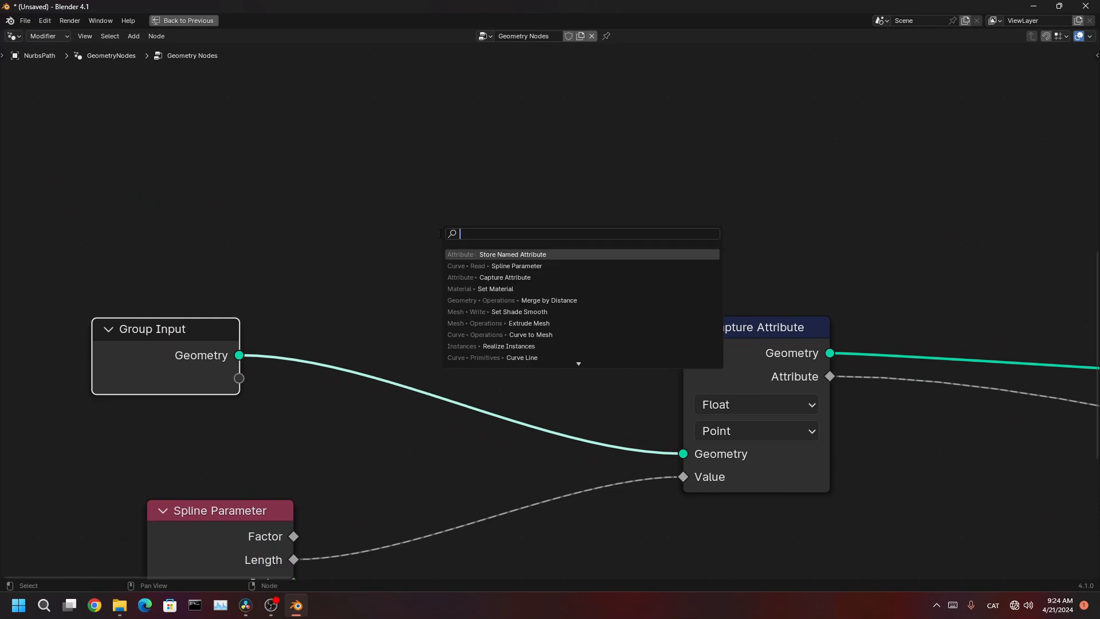
{"action": "type", "text": "resamp"}
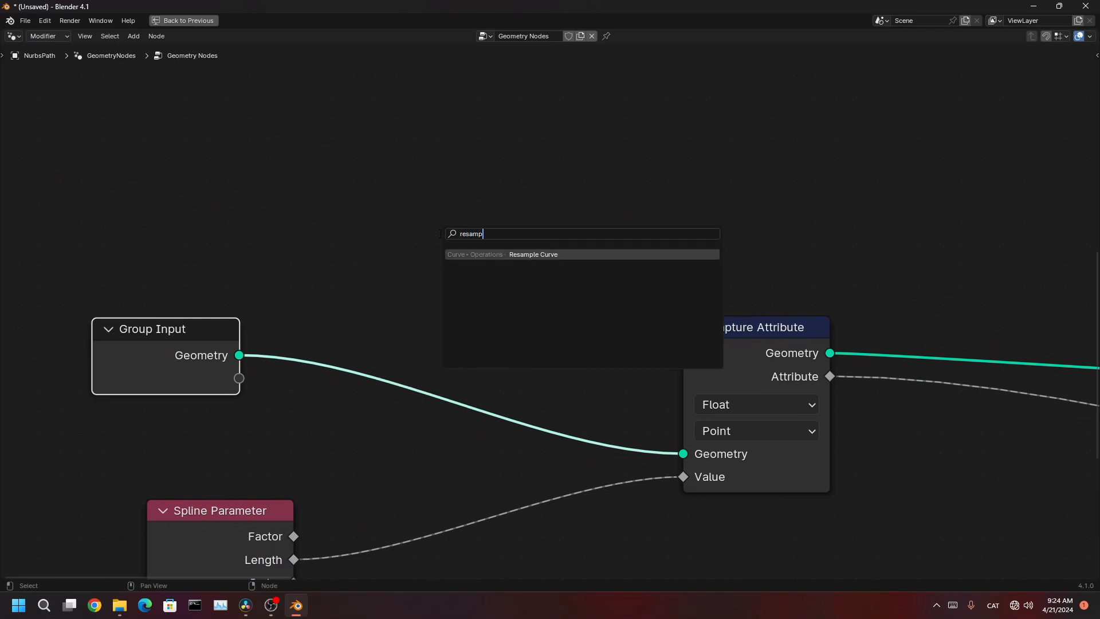
{"action": "key", "text": "Return"}
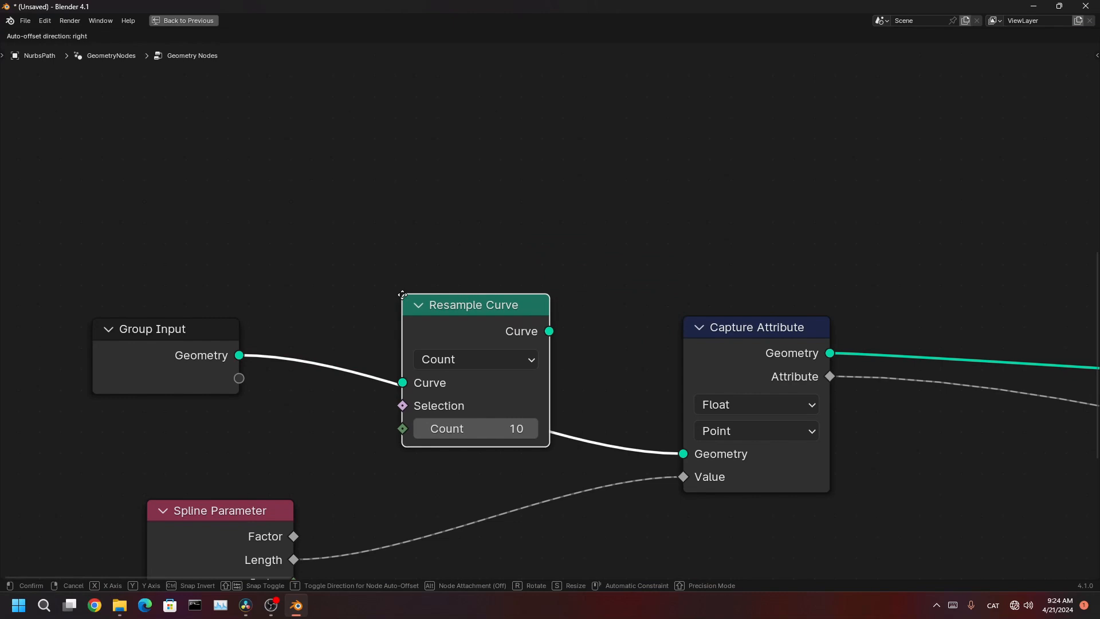
{"action": "left_click", "coordinate": [285, 311]}
{"action": "middle_click_drag", "start_coordinate": [354, 304], "coordinate": [516, 319]}
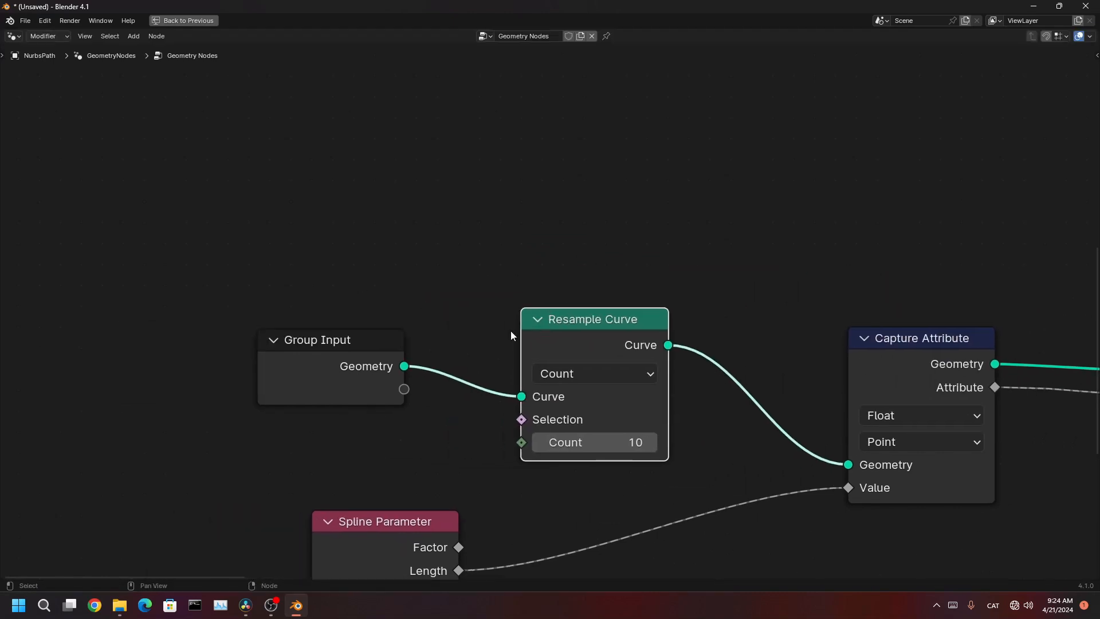
{"action": "left_click_drag", "start_coordinate": [340, 360], "coordinate": [217, 250]}
{"action": "left_click_drag", "start_coordinate": [620, 342], "coordinate": [604, 267]}
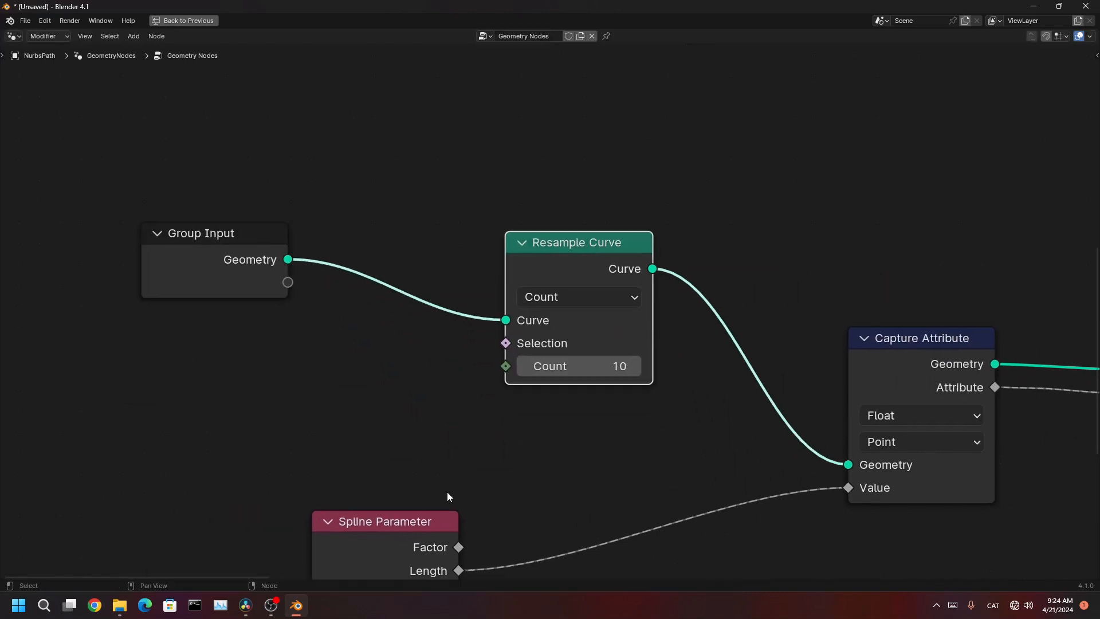
- Move the Spline Parameter node farther down and add a Curve Length node below Group Input
{"action": "middle_click_drag", "start_coordinate": [447, 491], "coordinate": [565, 327]}
{"action": "left_click_drag", "start_coordinate": [510, 377], "coordinate": [655, 472]}
{"action": "key", "text": "shift+a"}
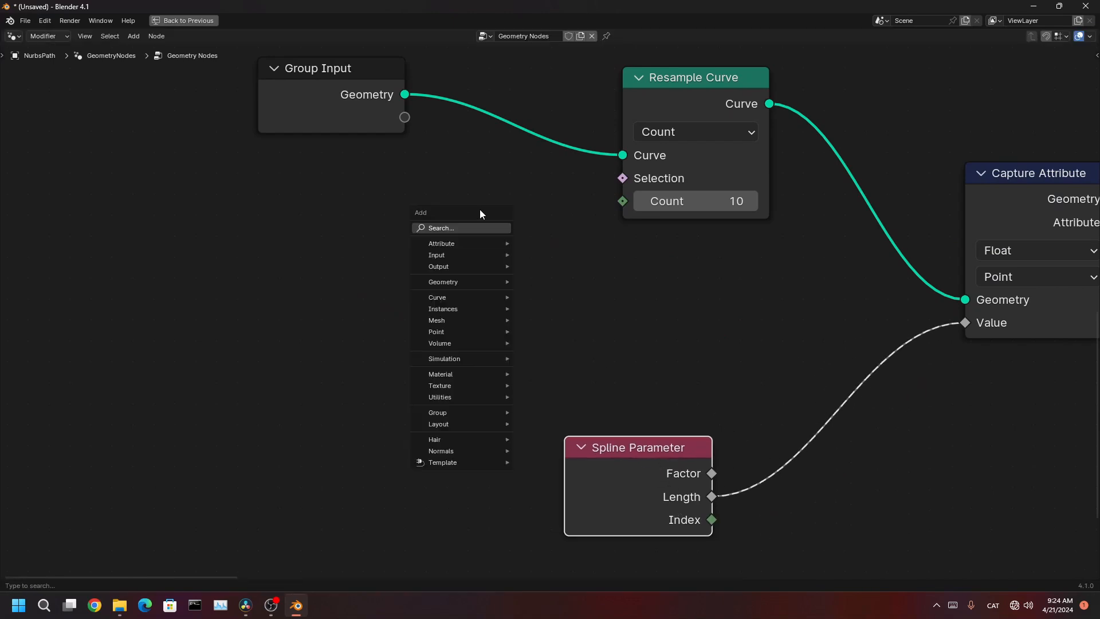
{"action": "left_click", "coordinate": [470, 228]}
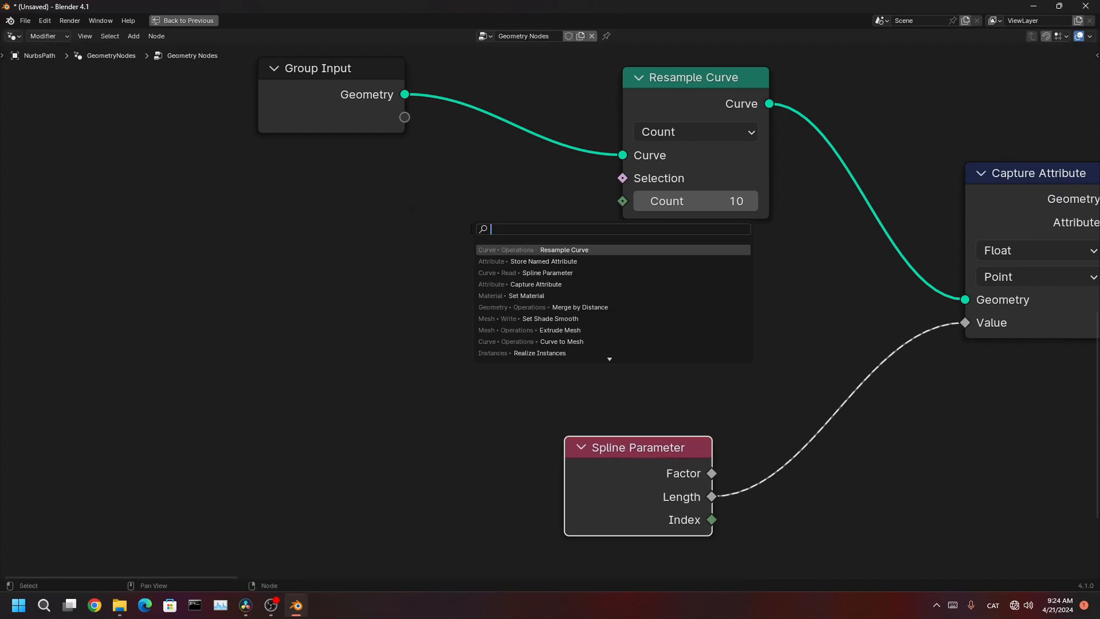
{"action": "type", "text": "curve lenght"}
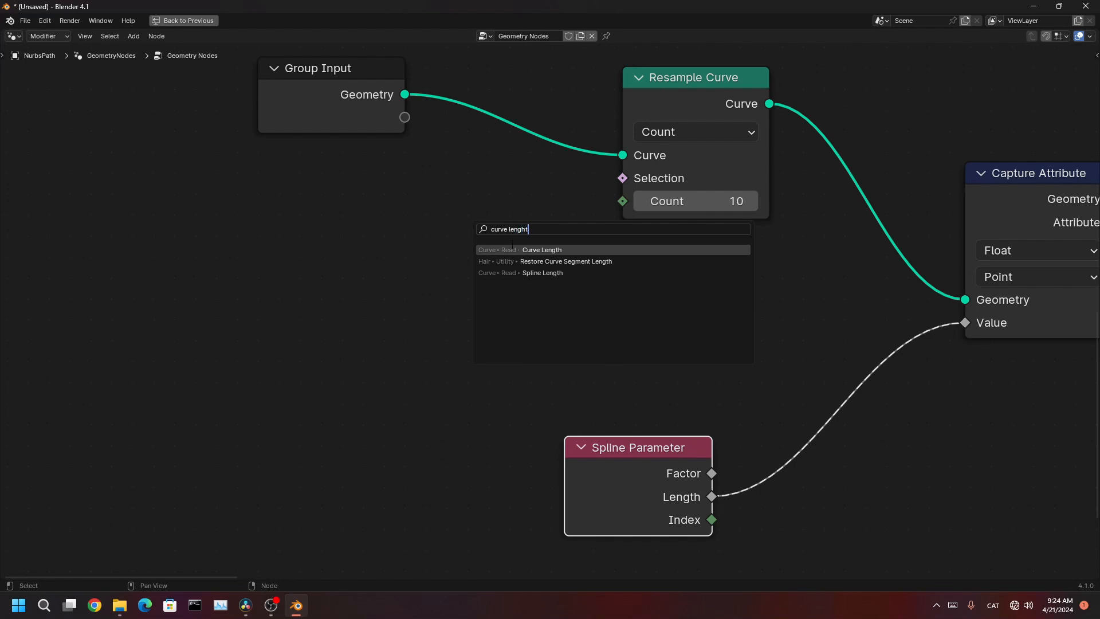
{"action": "left_click", "coordinate": [522, 251]}
{"action": "left_click", "coordinate": [244, 222]}
- Feed the Group Input geometry into Curve Length, link its Length to Resample Curve's Count, and restore the full layout
{"action": "middle_click_drag", "start_coordinate": [479, 256], "coordinate": [447, 423]}
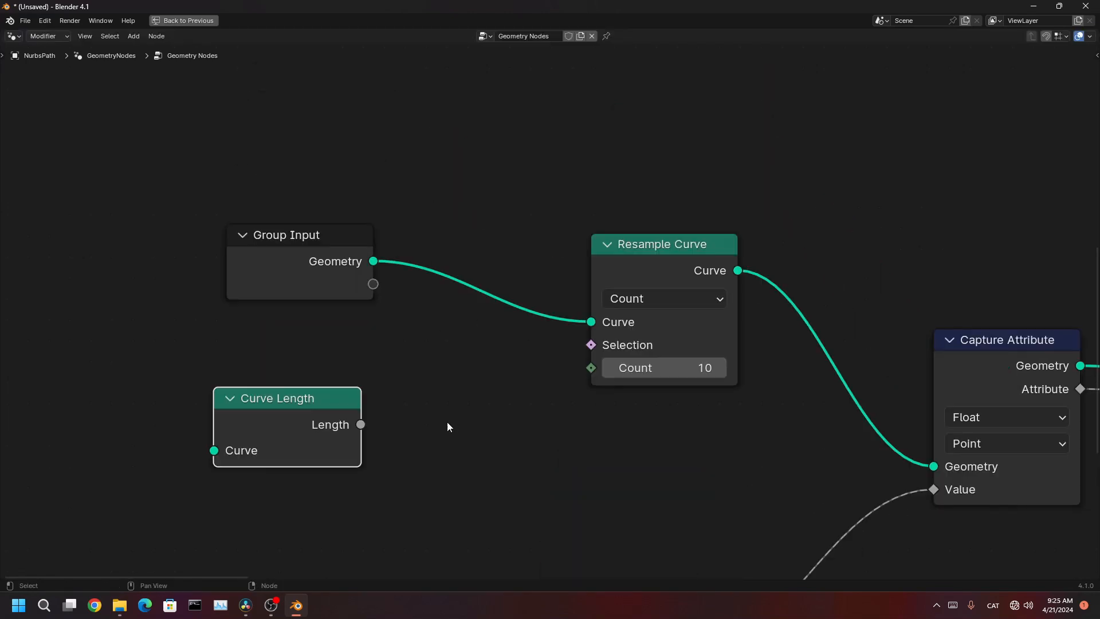
{"action": "left_click_drag", "start_coordinate": [373, 262], "coordinate": [217, 435]}
{"action": "left_click_drag", "start_coordinate": [366, 424], "coordinate": [588, 367]}
{"action": "key", "text": "ctrl+space"}
- Examine the spacing of the resampled road segments in an enlarged top view
{"action": "scroll", "coordinate": [258, 127], "scroll_direction": "down", "scroll_amount": 6}
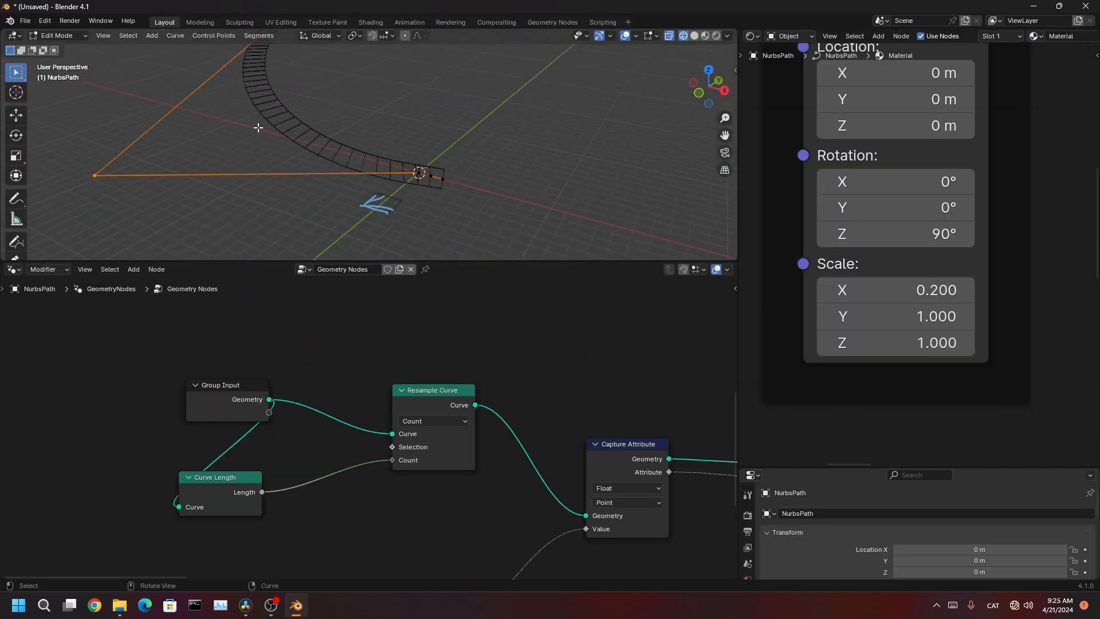
{"action": "middle_click_drag", "start_coordinate": [258, 127], "coordinate": [500, 226], "text": "shift"}
{"action": "middle_click_drag", "start_coordinate": [499, 226], "coordinate": [648, 394]}
{"action": "key", "text": "ctrl+space"}
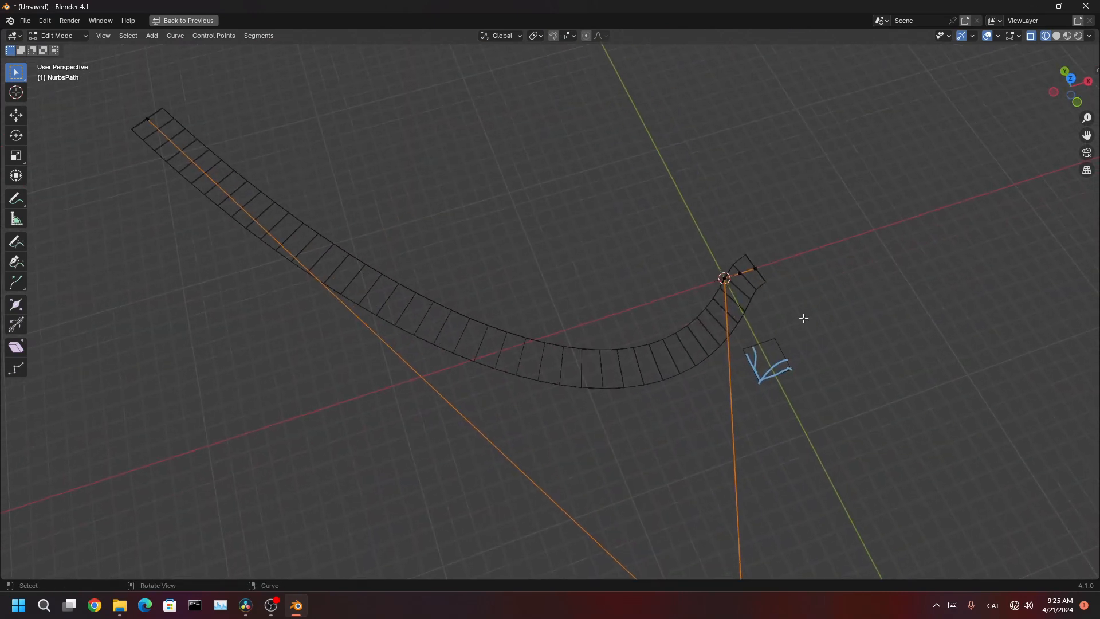
{"action": "key", "text": "KP_7"}
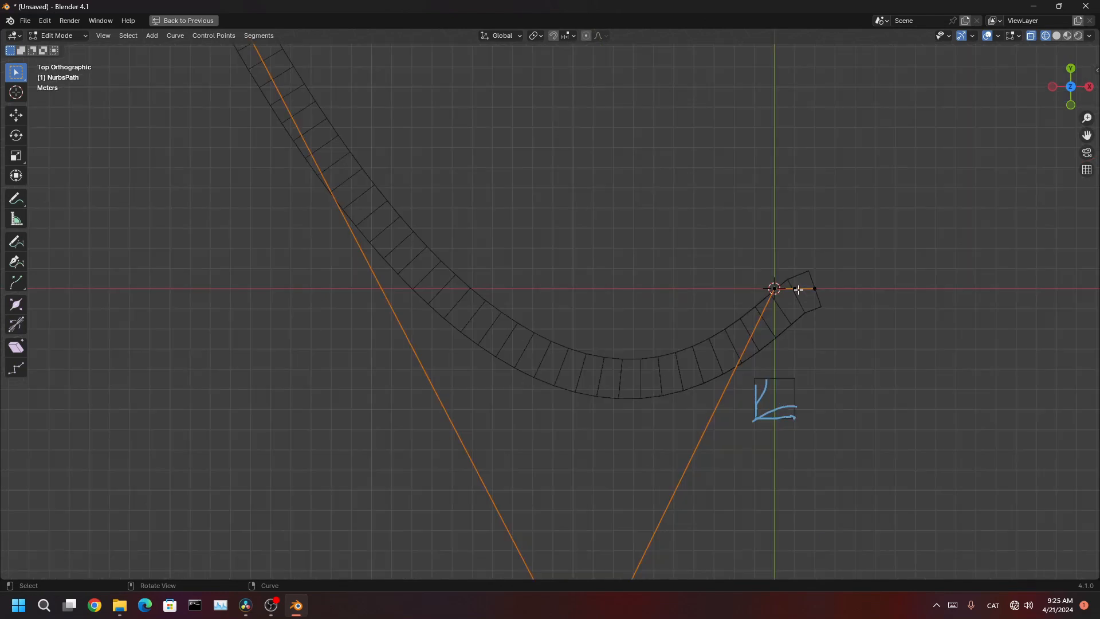
{"action": "scroll", "coordinate": [799, 289], "scroll_direction": "down", "scroll_amount": 2}
{"action": "middle_click_drag", "start_coordinate": [693, 294], "coordinate": [758, 365], "text": "shift"}
{"action": "scroll", "coordinate": [738, 339], "scroll_direction": "up", "scroll_amount": 3}
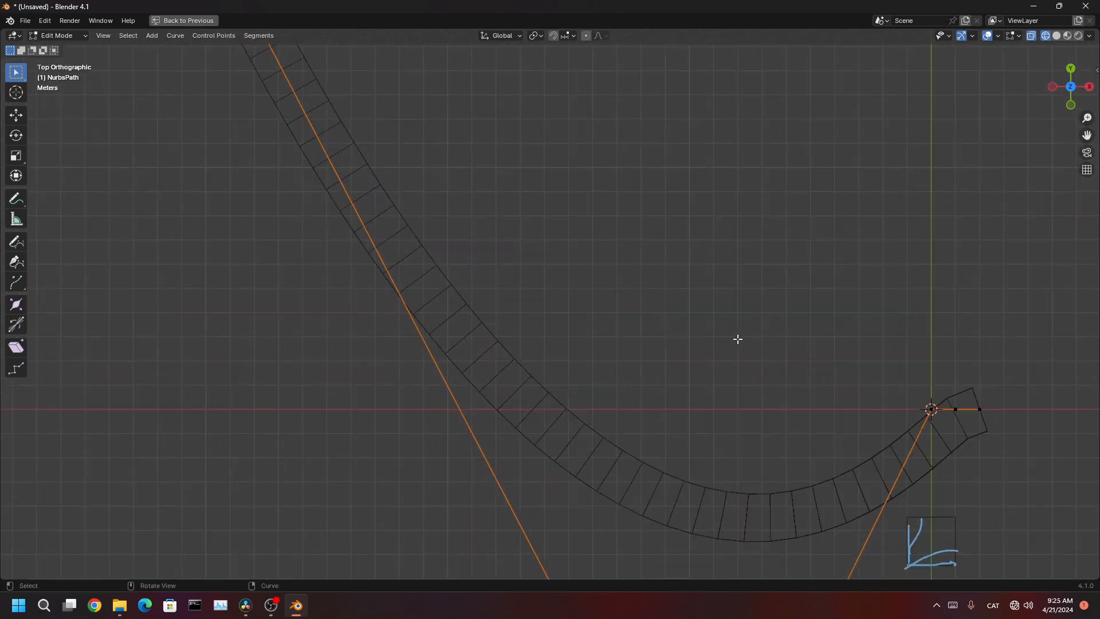
{"action": "key", "text": "ctrl+space"}
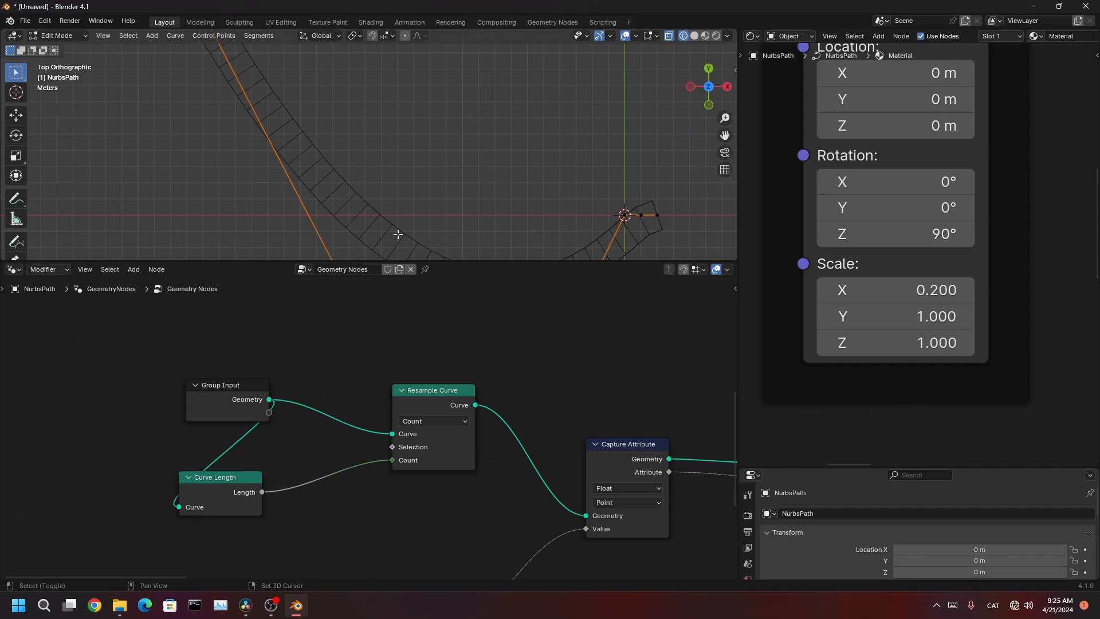
- Enlarge the 3D viewport and node editor areas, and add a reroute on the link from Curve Length to Count
{"action": "middle_click_drag", "start_coordinate": [398, 235], "coordinate": [358, 174], "text": "shift"}
{"action": "left_click_drag", "start_coordinate": [516, 261], "coordinate": [515, 370]}
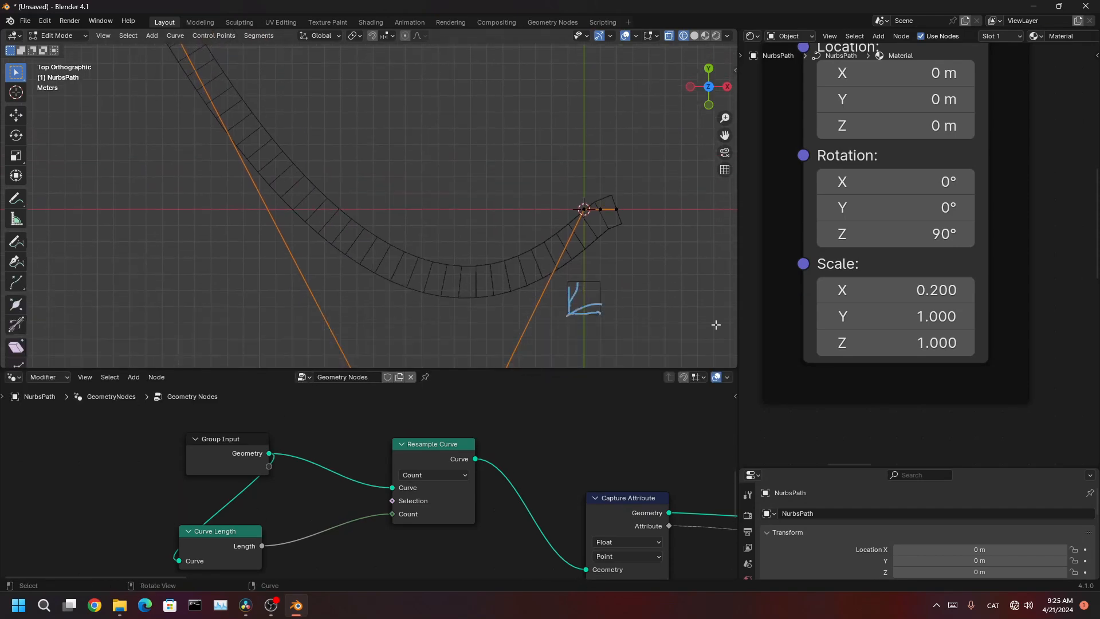
{"action": "left_click_drag", "start_coordinate": [738, 294], "coordinate": [1013, 294]}
{"action": "scroll", "coordinate": [516, 481], "scroll_direction": "up", "scroll_amount": 4}
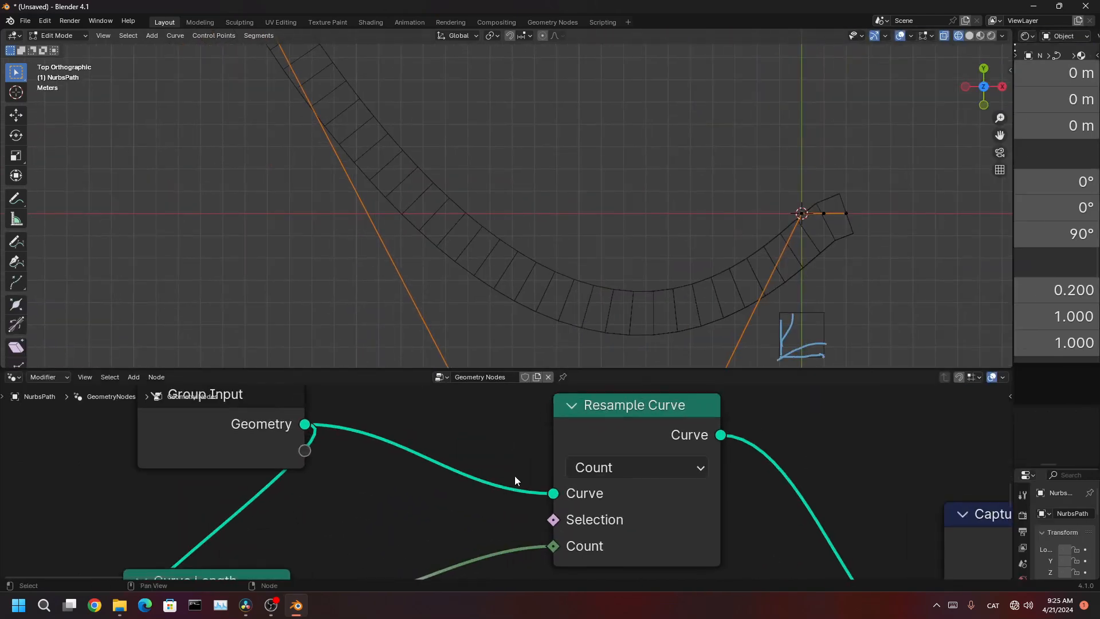
{"action": "right_click_drag", "start_coordinate": [514, 446], "coordinate": [549, 484], "text": "shift"}
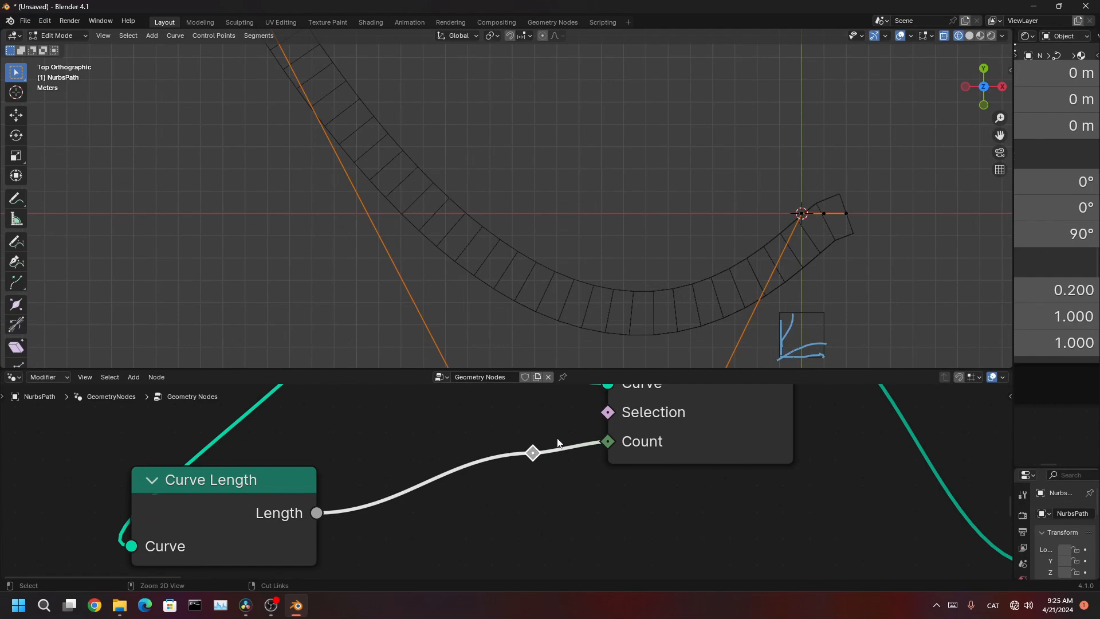
- Cut the link between the reroute and Resample Curve's Count to compare the segments, and reconnect it
{"action": "right_click_drag", "start_coordinate": [570, 423], "coordinate": [575, 493], "text": "ctrl"}
{"action": "scroll", "coordinate": [594, 263], "scroll_direction": "down", "scroll_amount": 2}
{"action": "middle_click_drag", "start_coordinate": [610, 273], "coordinate": [574, 334], "text": "shift"}
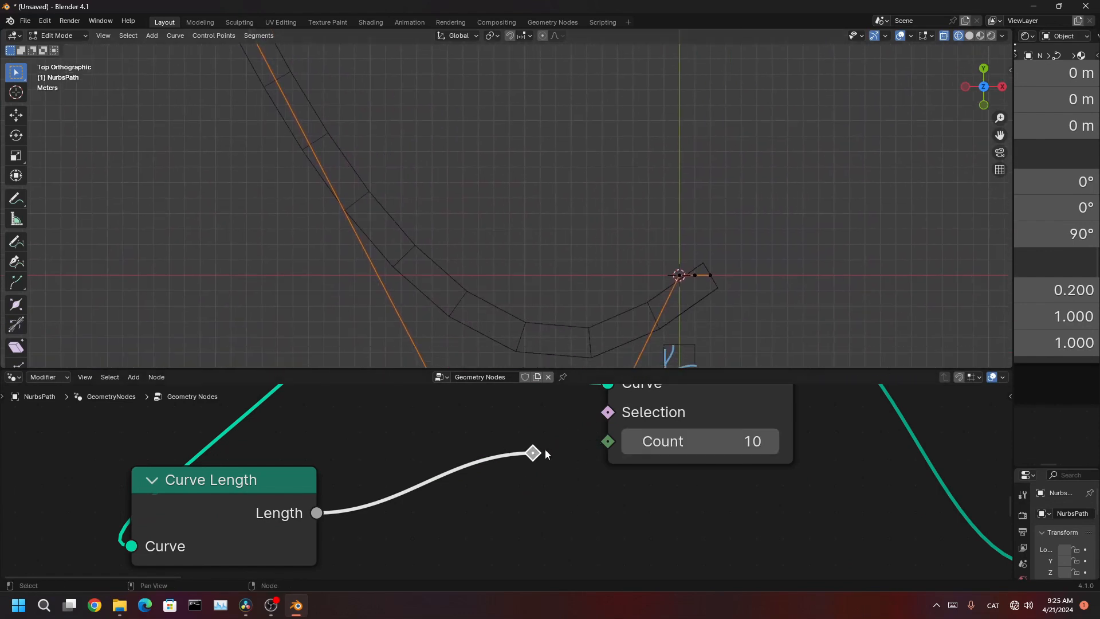
{"action": "left_click_drag", "start_coordinate": [546, 454], "coordinate": [609, 441]}
- Extrude a new control point from the far end of the path to lengthen the road
{"action": "scroll", "coordinate": [560, 287], "scroll_direction": "up", "scroll_amount": 4}
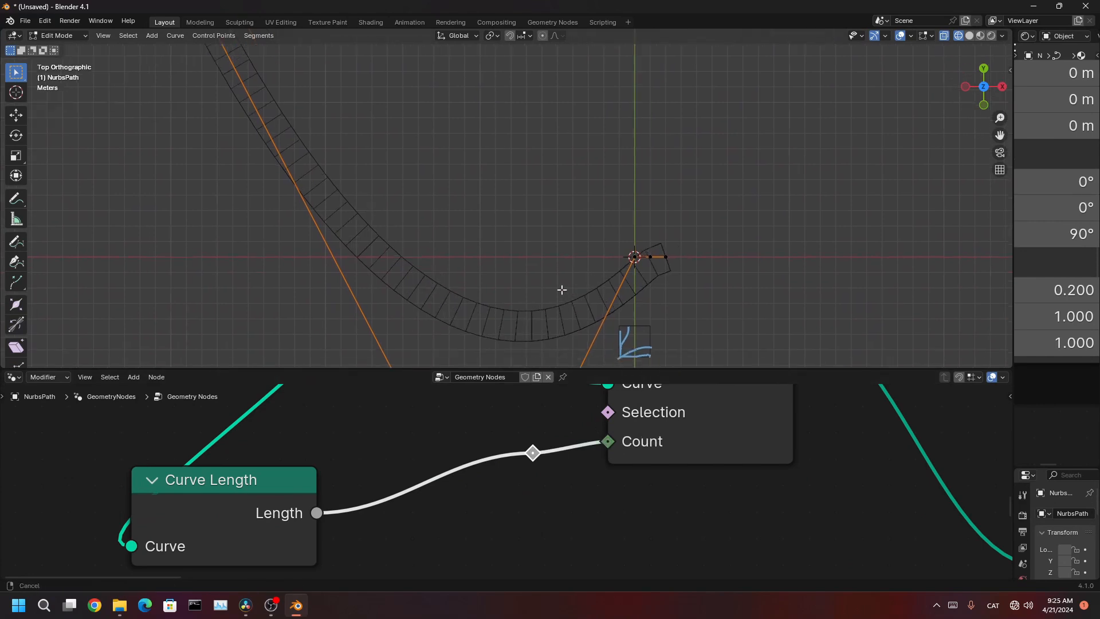
{"action": "middle_click_drag", "start_coordinate": [589, 280], "coordinate": [671, 302], "text": "shift"}
{"action": "scroll", "coordinate": [670, 302], "scroll_direction": "down", "scroll_amount": 5}
{"action": "middle_click_drag", "start_coordinate": [438, 151], "coordinate": [597, 243], "text": "shift"}
{"action": "scroll", "coordinate": [597, 243], "scroll_direction": "down", "scroll_amount": 2}
{"action": "middle_click_drag", "start_coordinate": [531, 179], "coordinate": [619, 231], "text": "shift"}
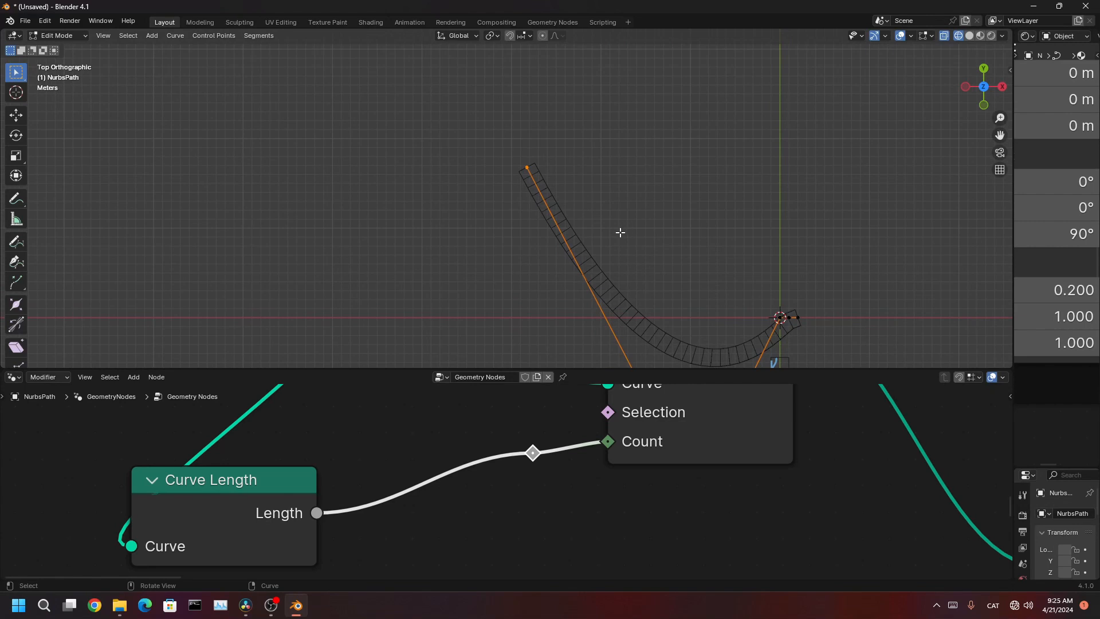
{"action": "key", "text": "e"}
{"action": "left_click", "coordinate": [245, 211]}
- Try lengthening and shortening the road by moving its extruded end point
{"action": "middle_click_drag", "start_coordinate": [297, 203], "coordinate": [612, 179], "text": "shift"}
{"action": "key", "text": "g"}
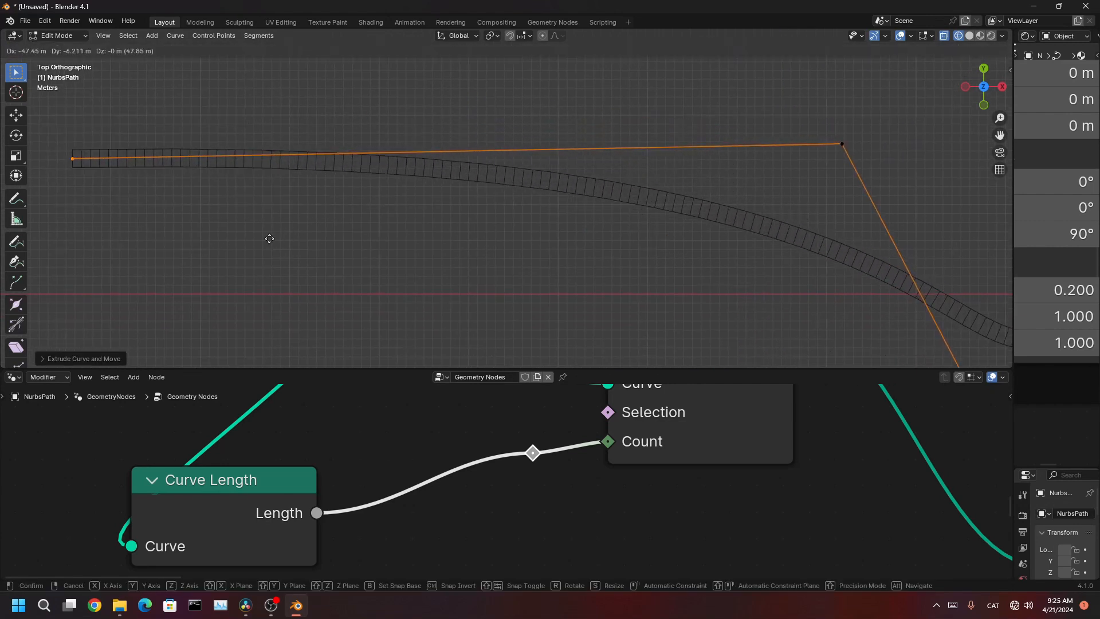
{"action": "right_click", "coordinate": [425, 188]}
{"action": "key", "text": "g"}
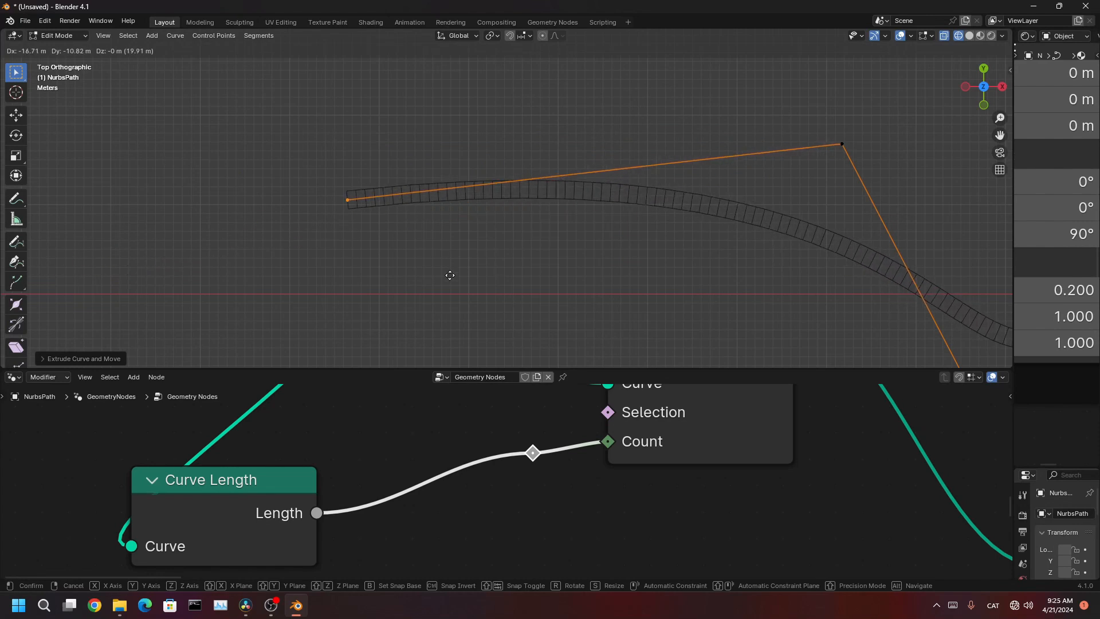
{"action": "key", "text": "Escape"}
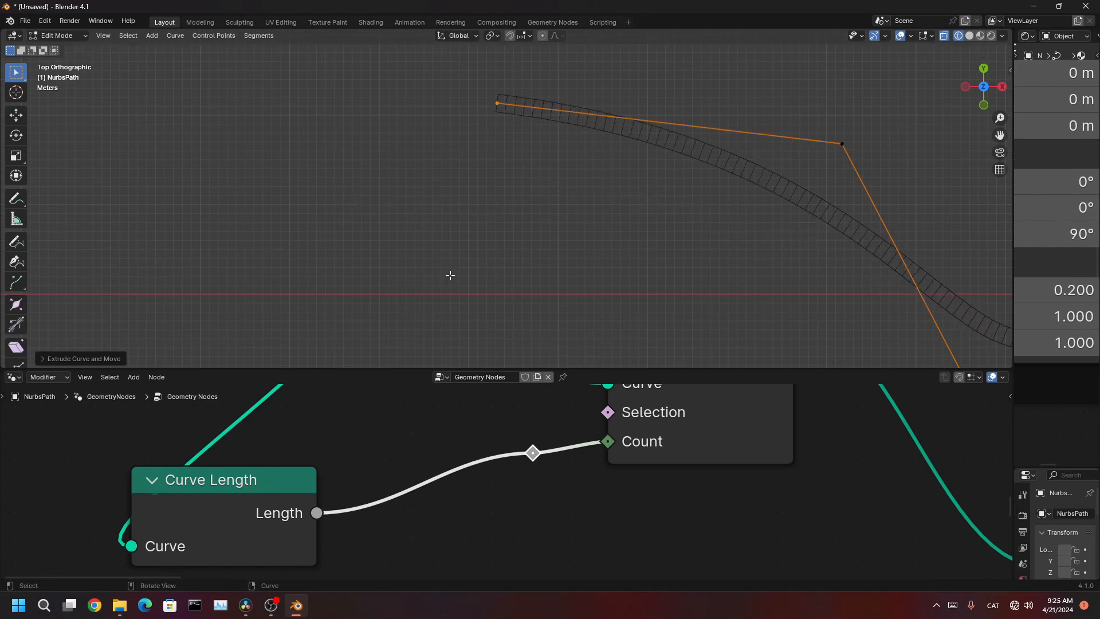
- Show the road in Material Preview shading, in a close perspective view of its starting end
{"action": "mouse_move", "coordinate": [613, 142]}
{"action": "middle_mouse_down"}
{"action": "mouse_move", "coordinate": [631, 194]}
{"action": "mouse_move", "coordinate": [727, 300]}
{"action": "mouse_move", "coordinate": [565, 136]}
{"action": "middle_mouse_up"}
{"action": "key", "text": "z"}
{"action": "middle_click_drag", "start_coordinate": [606, 178], "coordinate": [671, 295]}
{"action": "scroll", "coordinate": [671, 295], "scroll_direction": "up", "scroll_amount": 10}
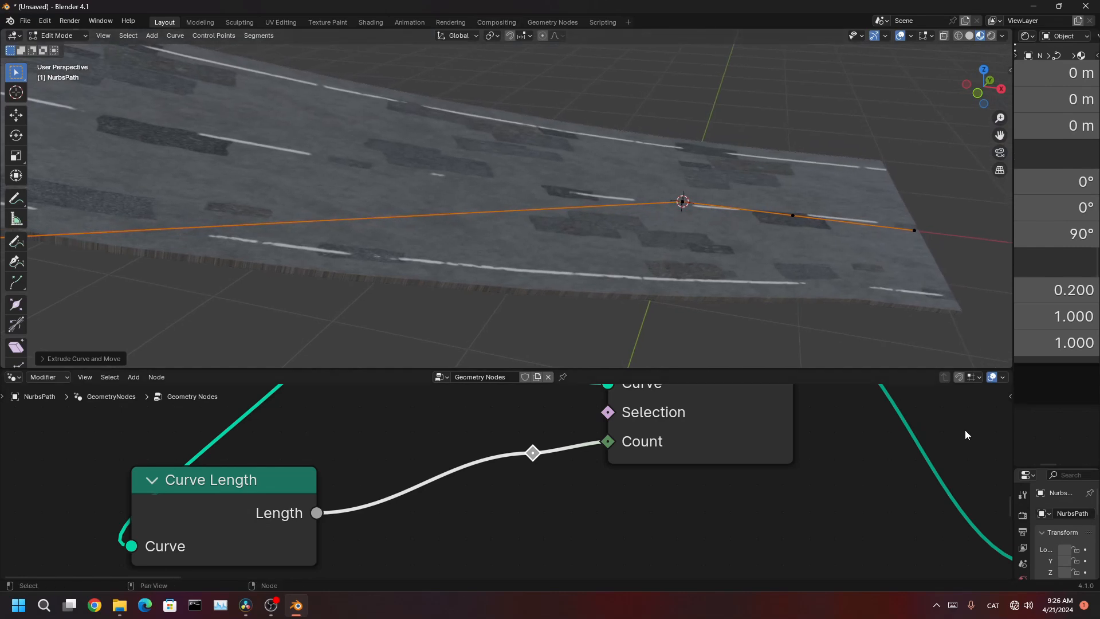
- Examine the road texture at the start of the curve and along its bend, both close up and from afar
{"action": "middle_click_drag", "start_coordinate": [923, 201], "coordinate": [791, 199]}
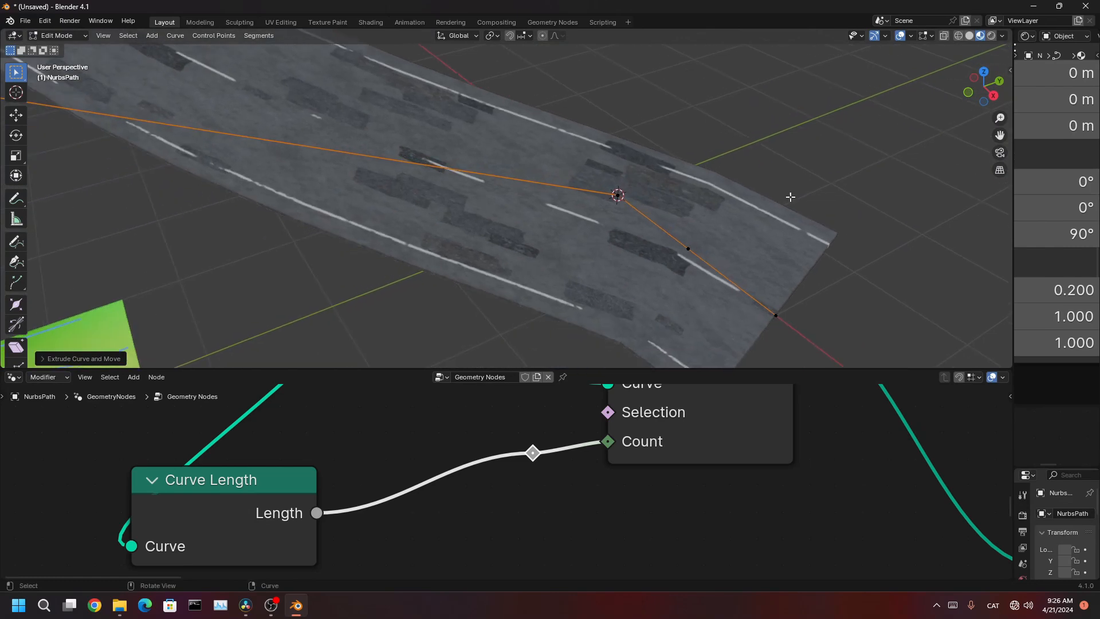
{"action": "scroll", "coordinate": [791, 199], "scroll_direction": "up", "scroll_amount": 2}
{"action": "middle_click_drag", "start_coordinate": [812, 249], "coordinate": [720, 185], "text": "shift"}
{"action": "scroll", "coordinate": [768, 243], "scroll_direction": "up", "scroll_amount": 4}
{"action": "scroll", "coordinate": [727, 247], "scroll_direction": "down", "scroll_amount": 5}
{"action": "scroll", "coordinate": [684, 204], "scroll_direction": "down", "scroll_amount": 6}
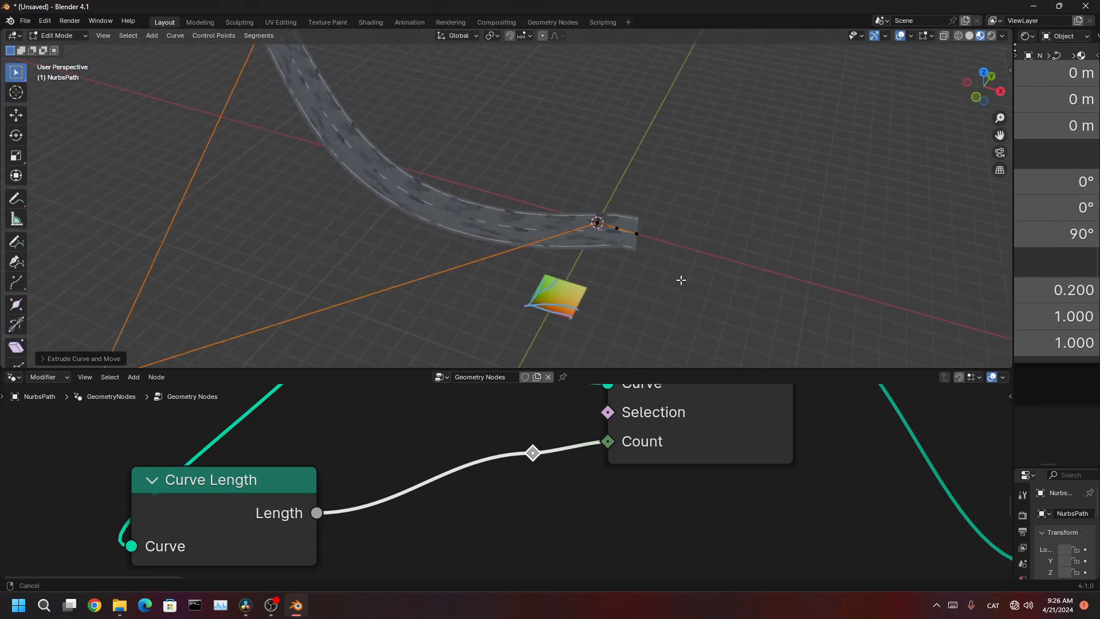
{"action": "scroll", "coordinate": [662, 230], "scroll_direction": "down", "scroll_amount": 2}
{"action": "middle_click_drag", "start_coordinate": [658, 236], "coordinate": [608, 285]}
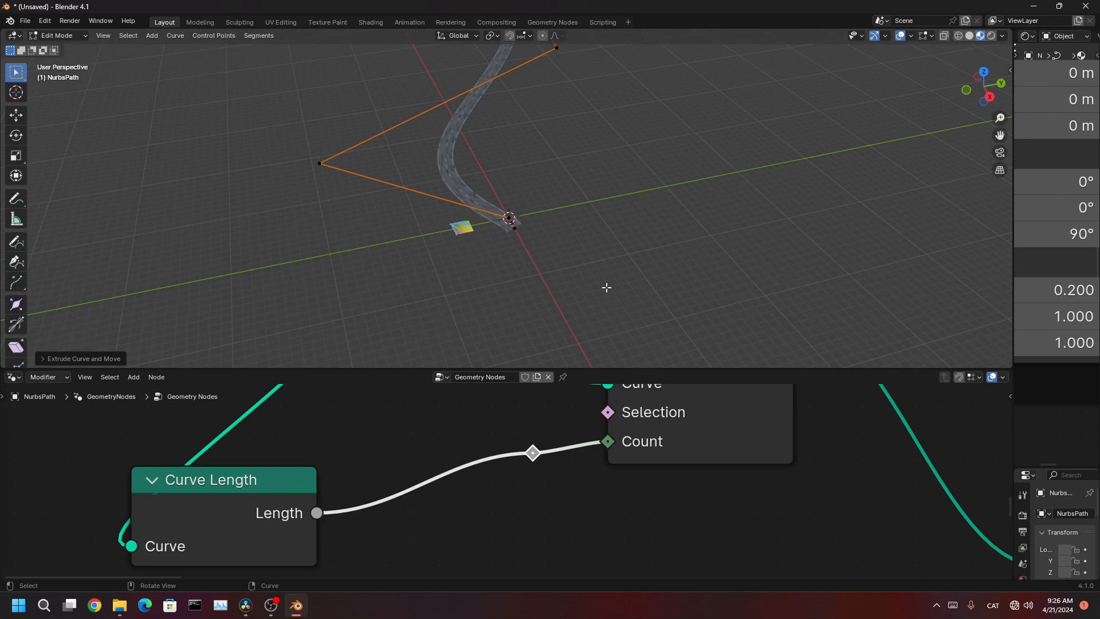
{"action": "scroll", "coordinate": [606, 286], "scroll_direction": "up", "scroll_amount": 3}
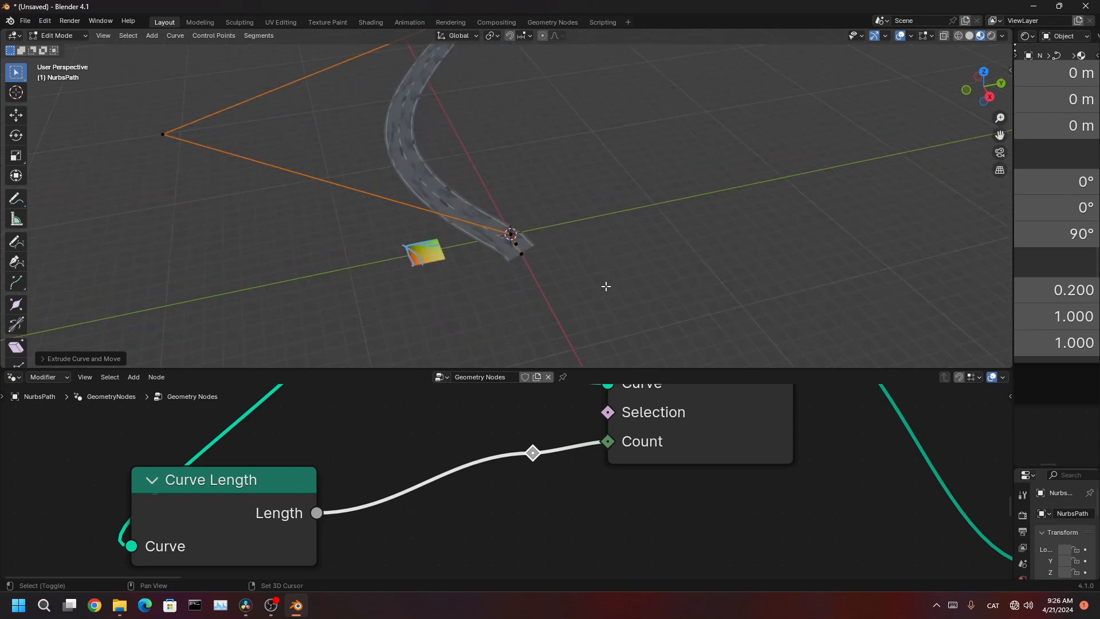
{"action": "middle_click_drag", "start_coordinate": [604, 283], "coordinate": [652, 241], "text": "shift"}
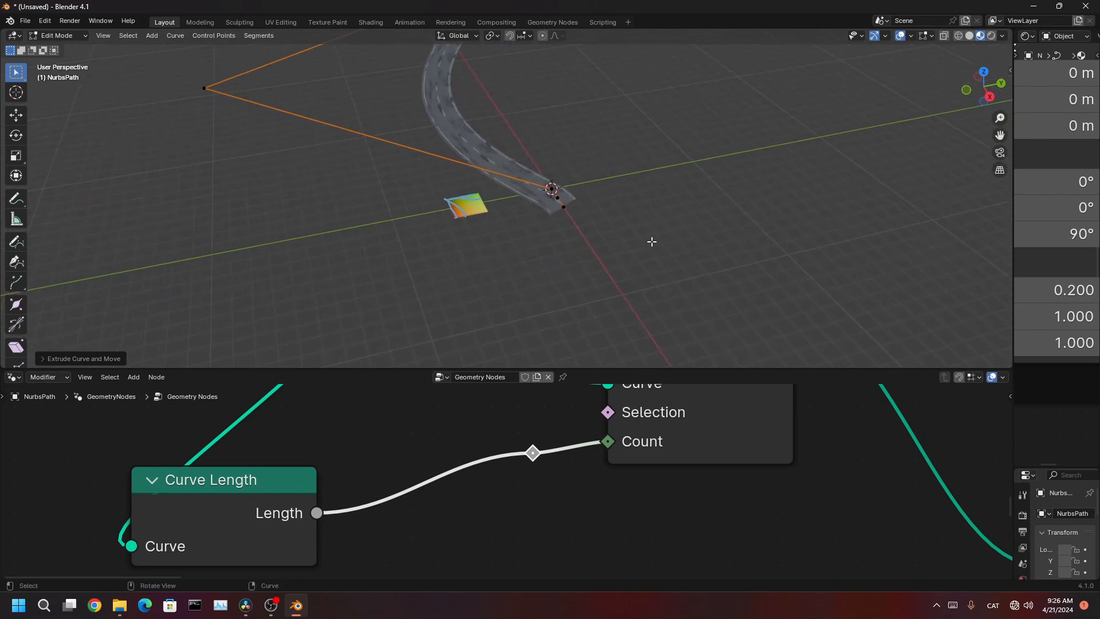